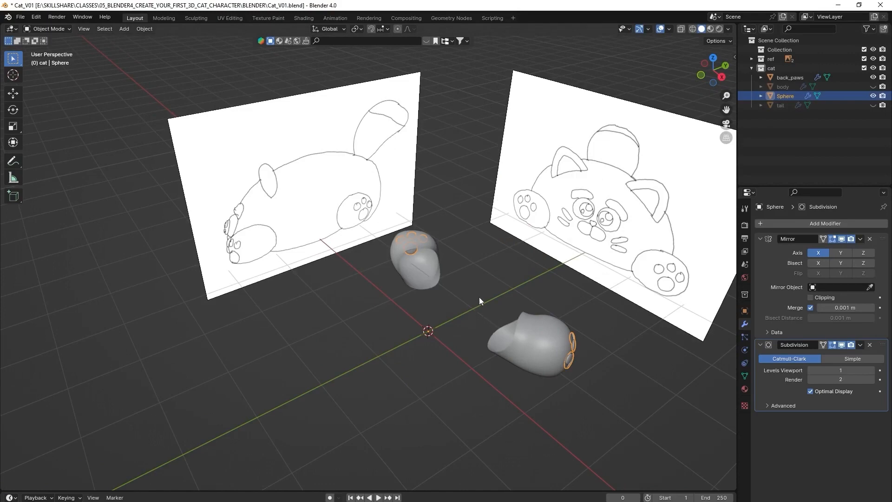
Remove the Mirror and Subdivision modifiers from both the Sphere object and the back_paws object
middle_click_drag(479, 301, 533, 286)
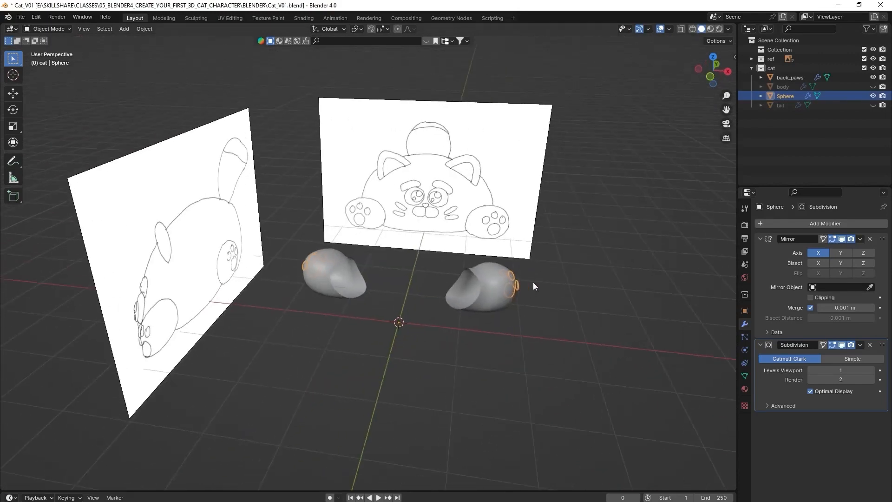
left_click(869, 238)
left_click(870, 239)
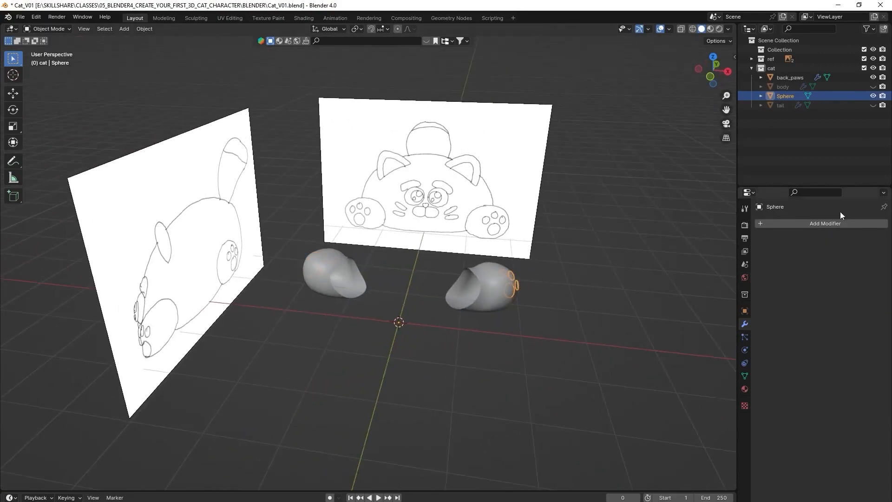
left_click(787, 76)
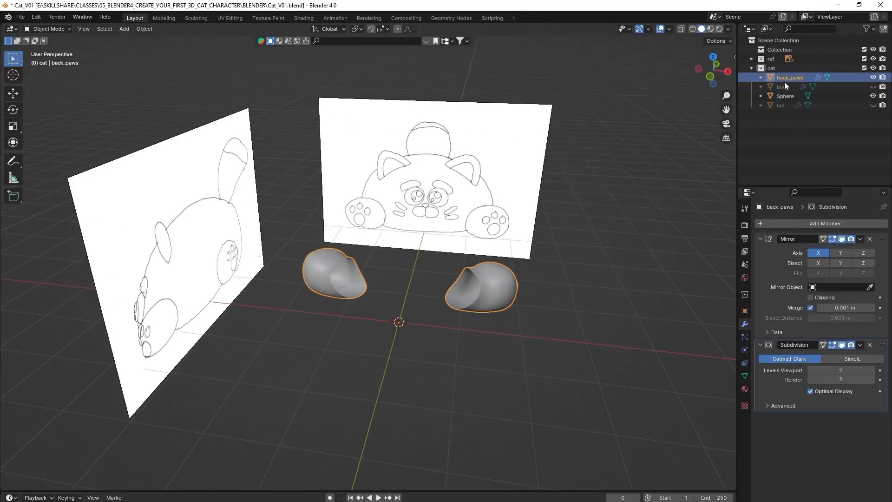
left_click(869, 239)
left_click(869, 239)
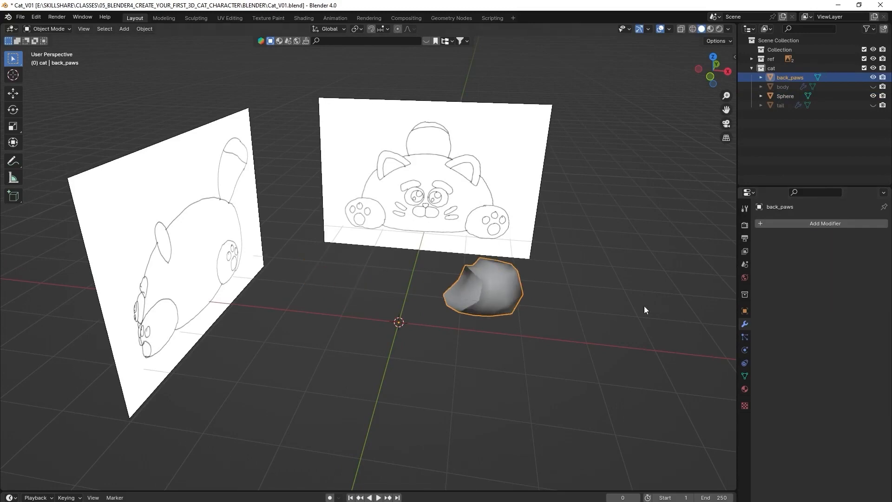
Select the toe pads together with the back paw and join them into the back_paws object
middle_click_drag(644, 306, 566, 296)
left_click_drag(567, 294, 409, 419)
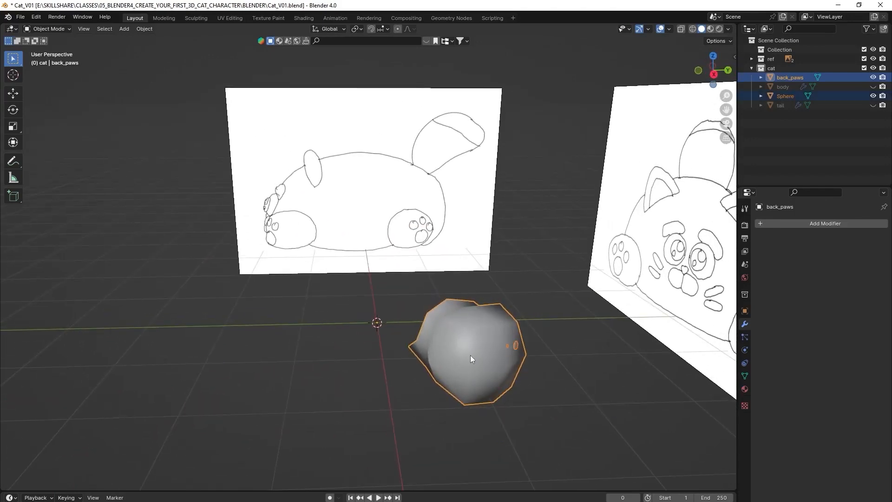
key("ctrl+j")
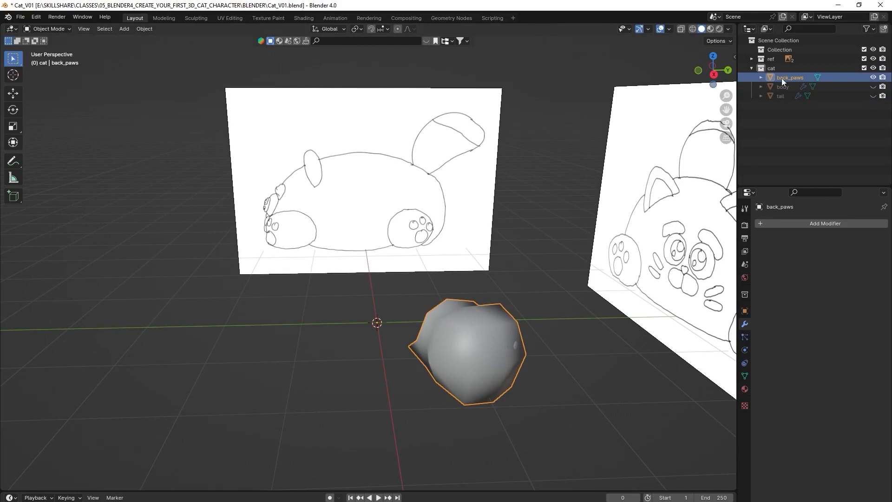
Add a Mirror modifier and a Subdivision Surface modifier to the joined back_paws object
left_click(822, 222)
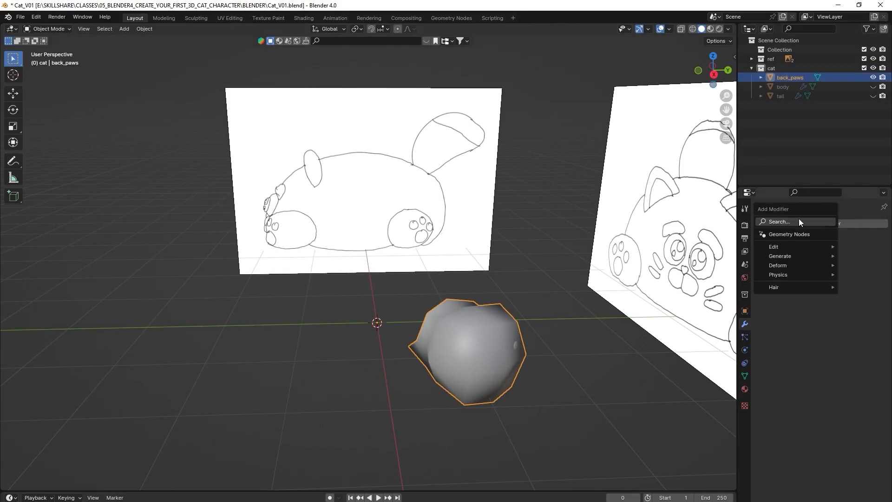
left_click(798, 219)
type("mir")
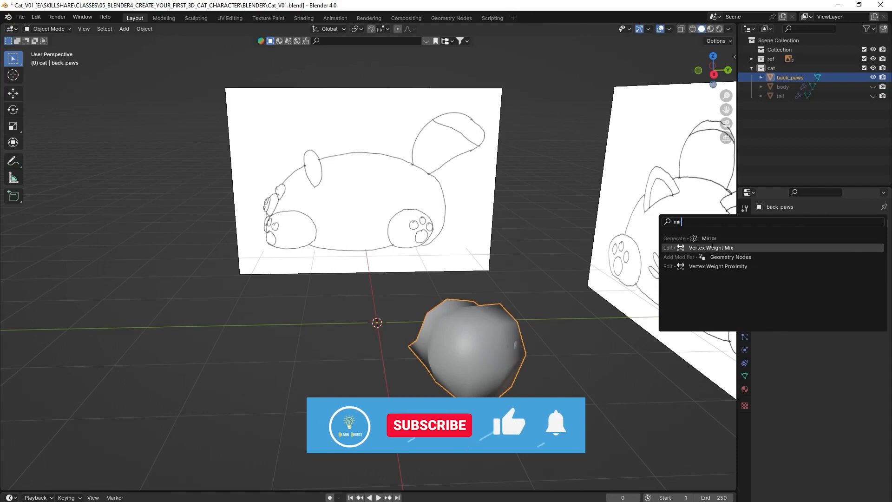
key("Return")
left_click(823, 225)
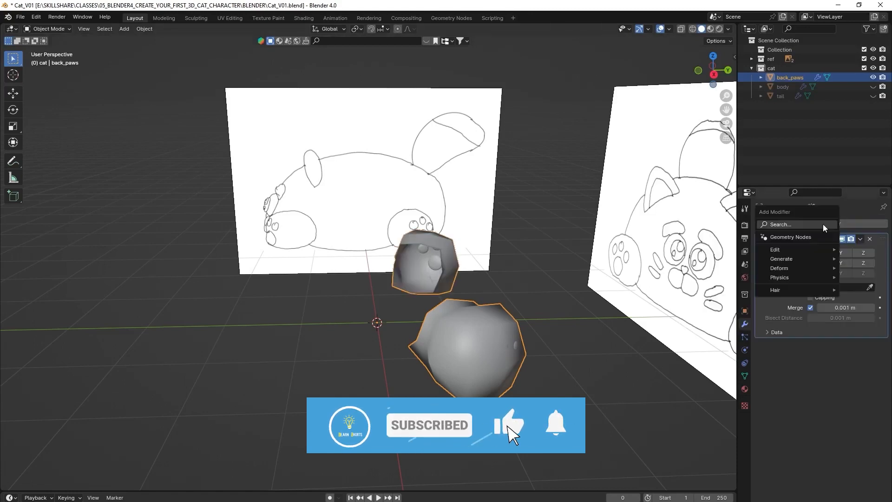
left_click(781, 221)
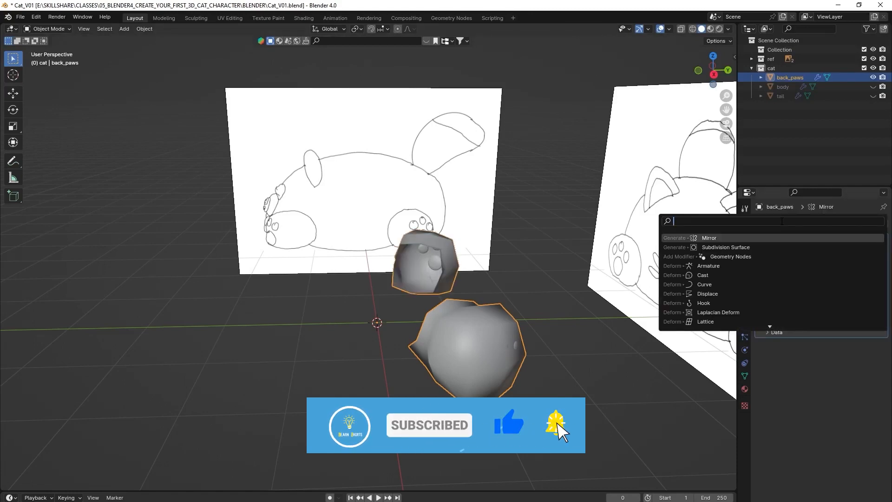
type("subdi")
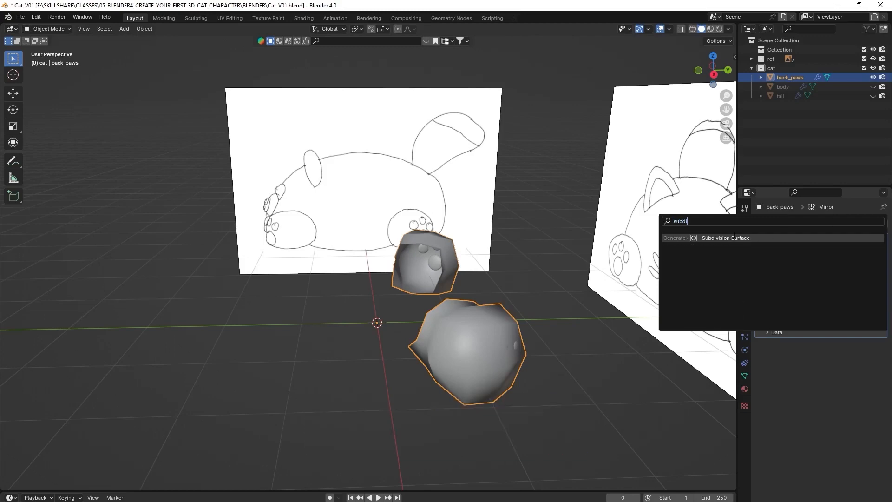
left_click(731, 238)
Duplicate back_paws and move the copy along the negative Y axis to the front of the cat
middle_click_drag(525, 332, 616, 386)
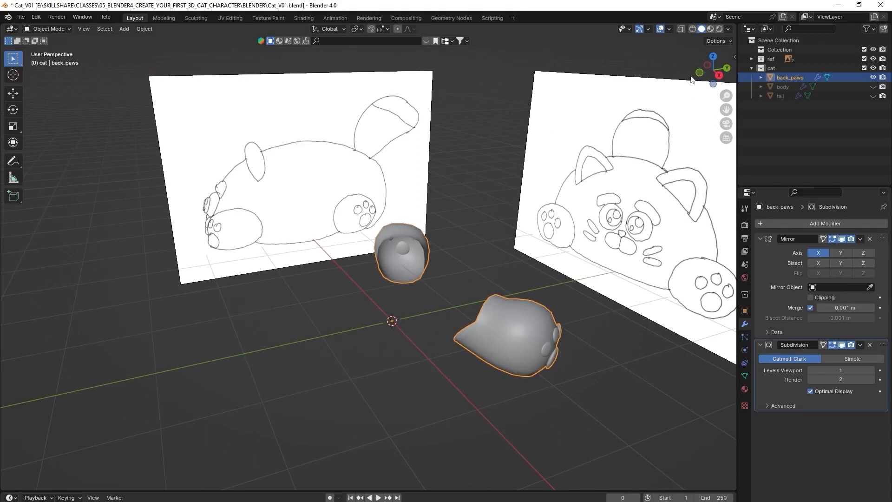
middle_click_drag(464, 232, 466, 261)
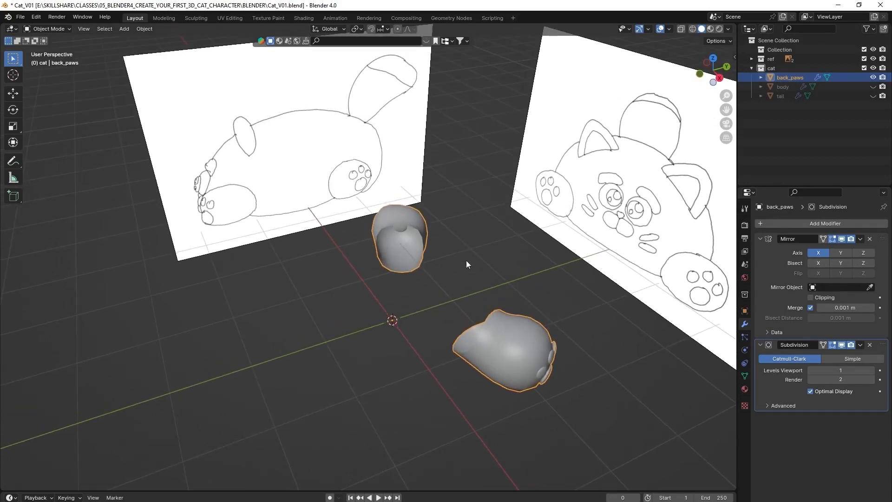
key("shift+d")
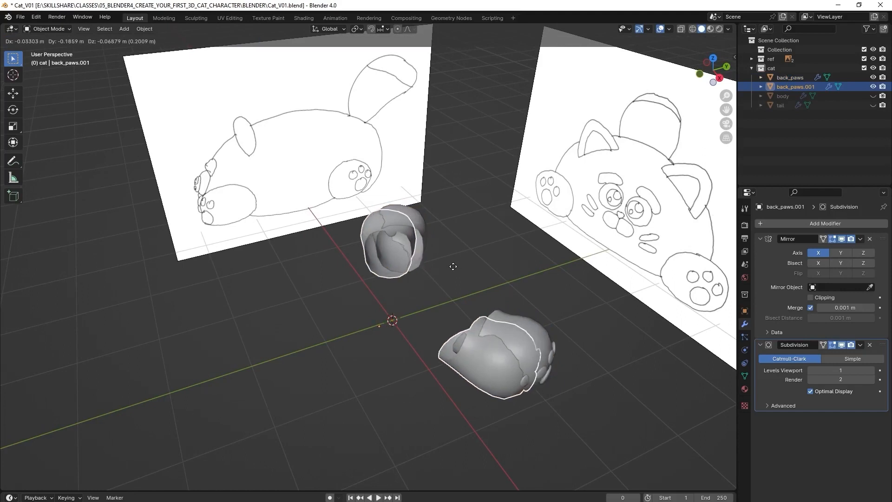
key("y")
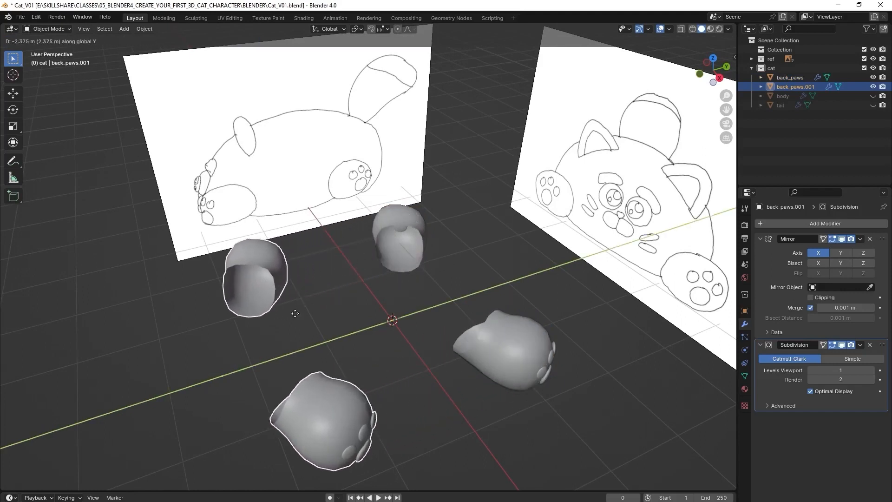
right_click(295, 313)
key("g")
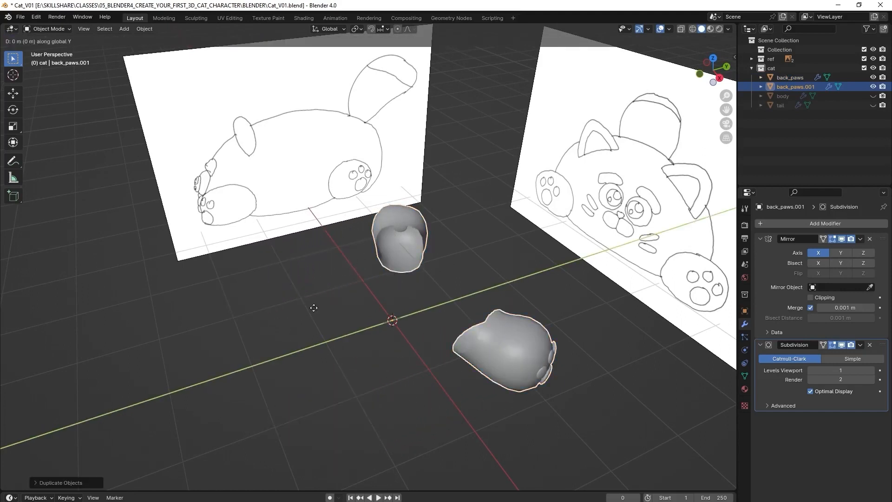
left_click(128, 360)
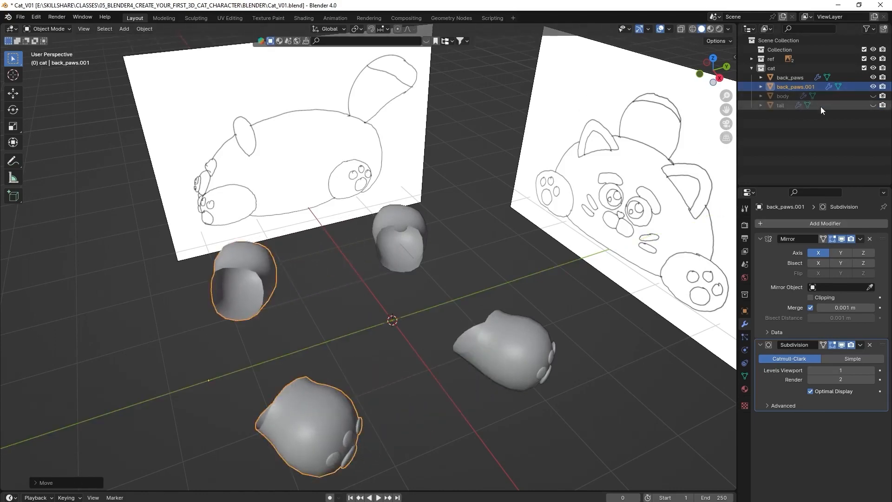
Unhide the body and tail objects
left_click(873, 95)
left_click(873, 105)
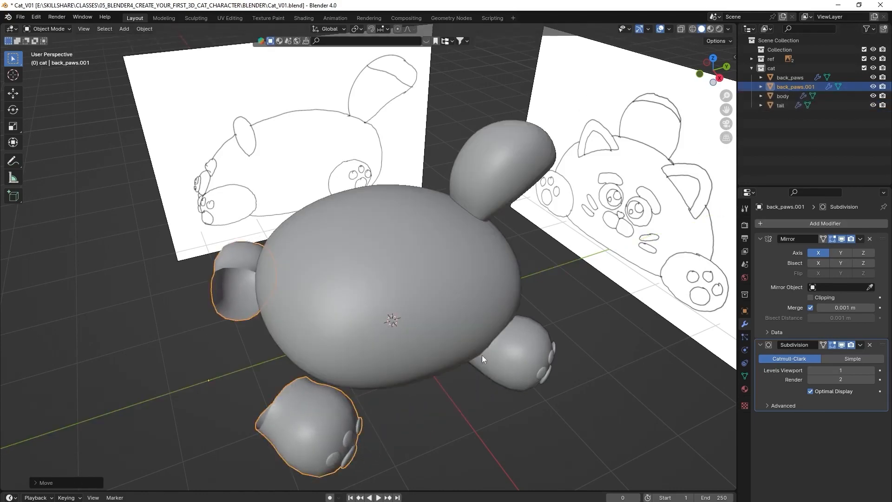
middle_click_drag(481, 355, 529, 381)
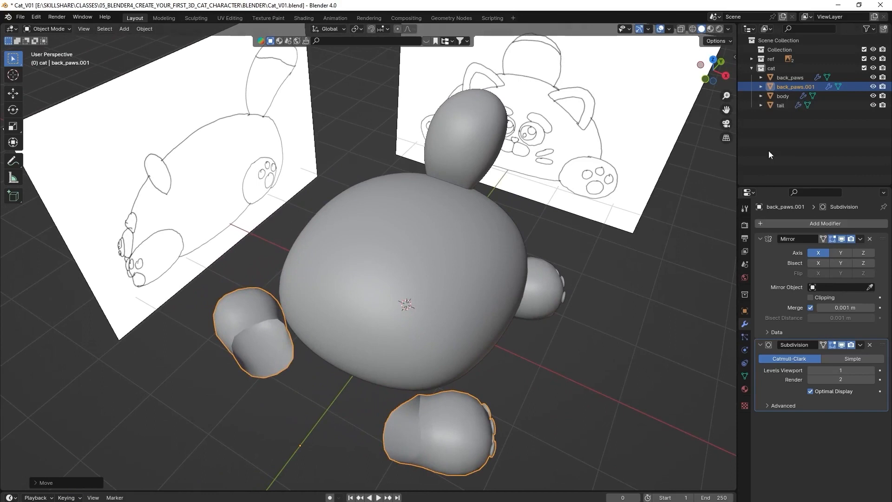
Rename the duplicated paws object front_paws
double_click(790, 88)
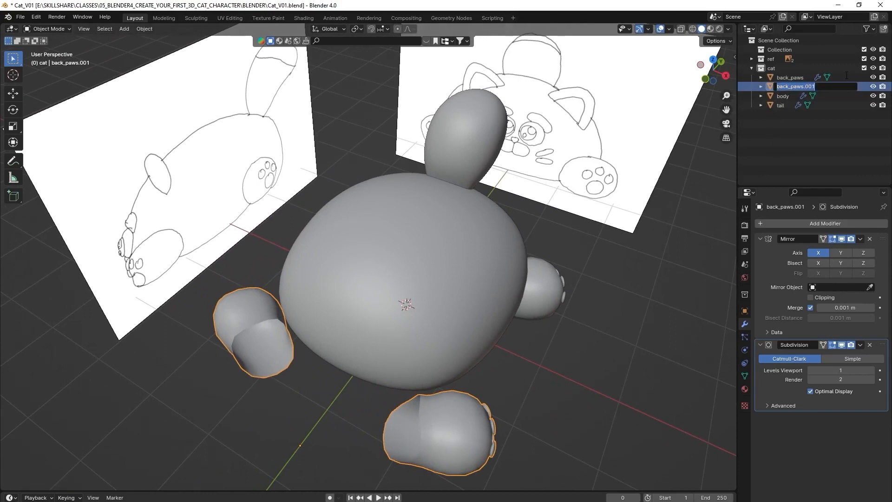
type("front_paws")
key("Return")
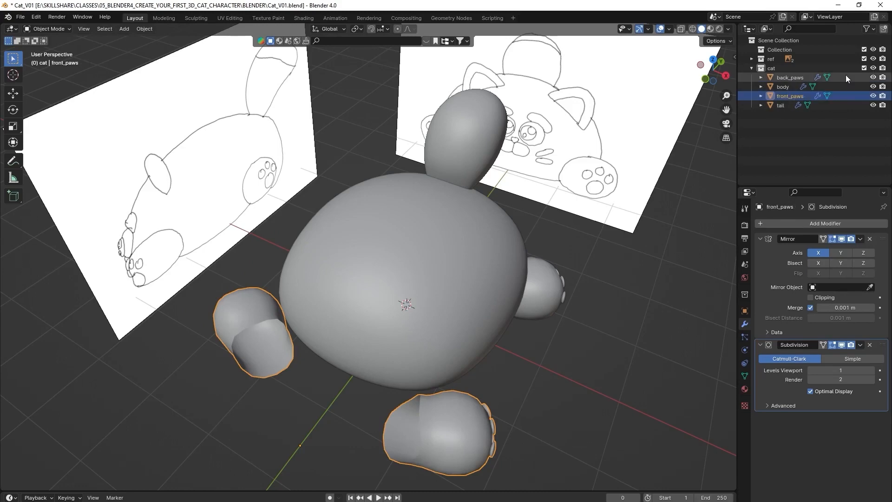
In top view, rotate all of the front_paws mesh by about 70° and move it slightly so the paws meet the body's front corners
middle_click_drag(515, 388, 532, 336)
key("KP_7")
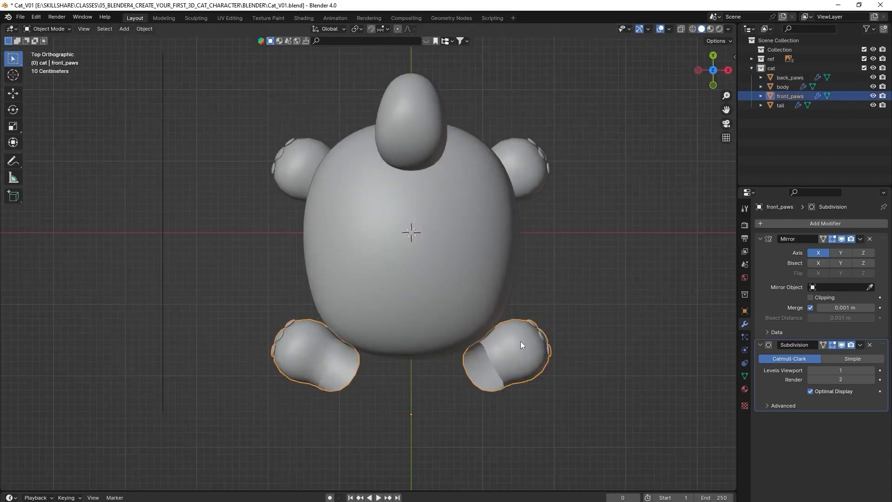
key("Tab")
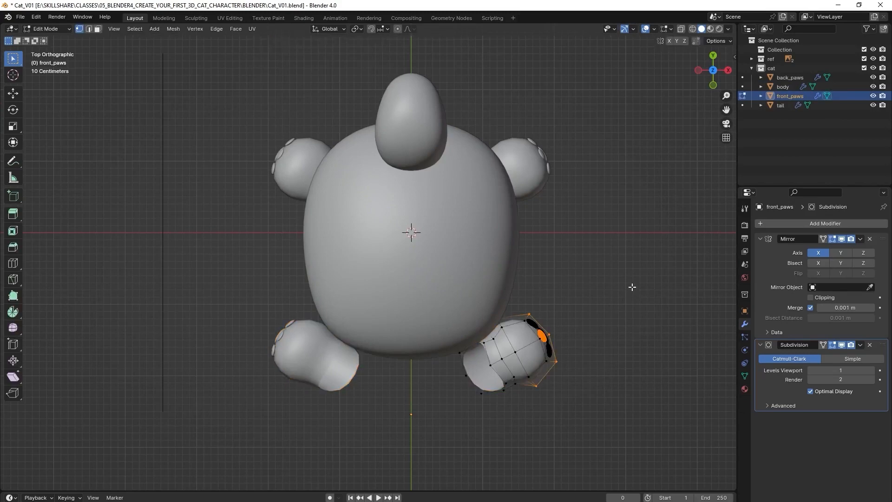
key("alt+z")
left_click_drag(651, 263, 400, 424)
key("alt+z")
scroll(540, 313, "up", 2)
middle_click_drag(611, 305, 551, 315, "shift")
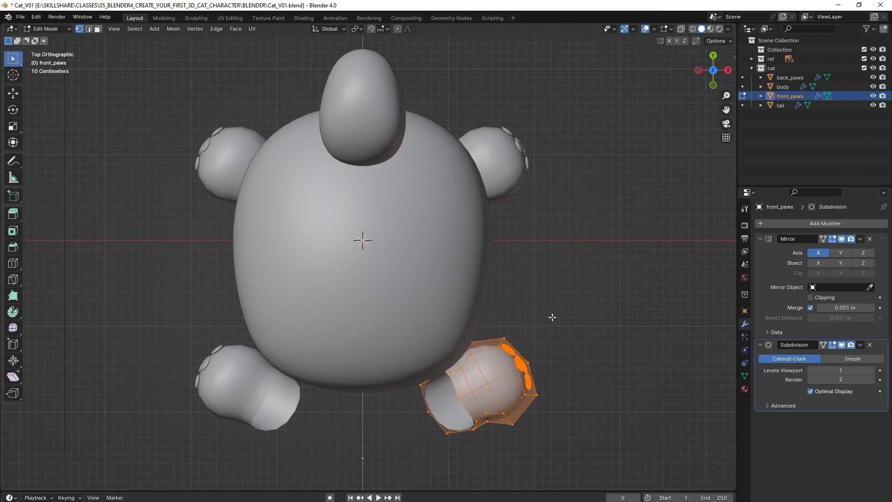
key("r")
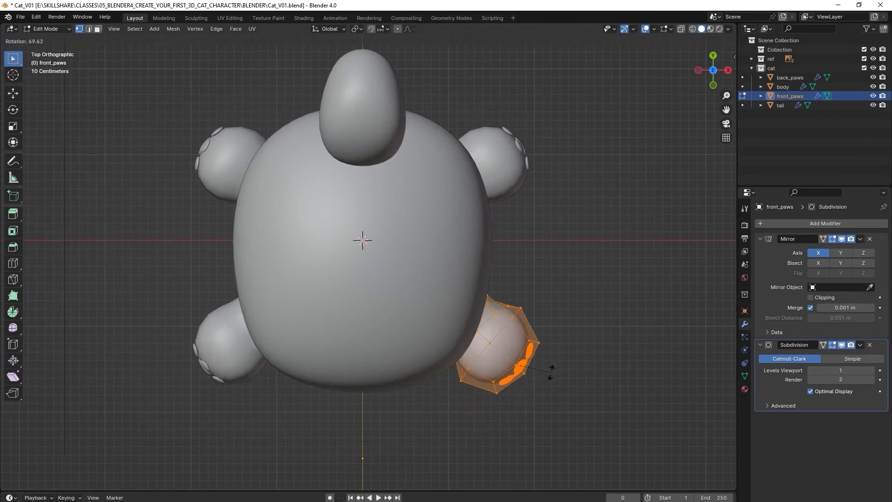
left_click(551, 372)
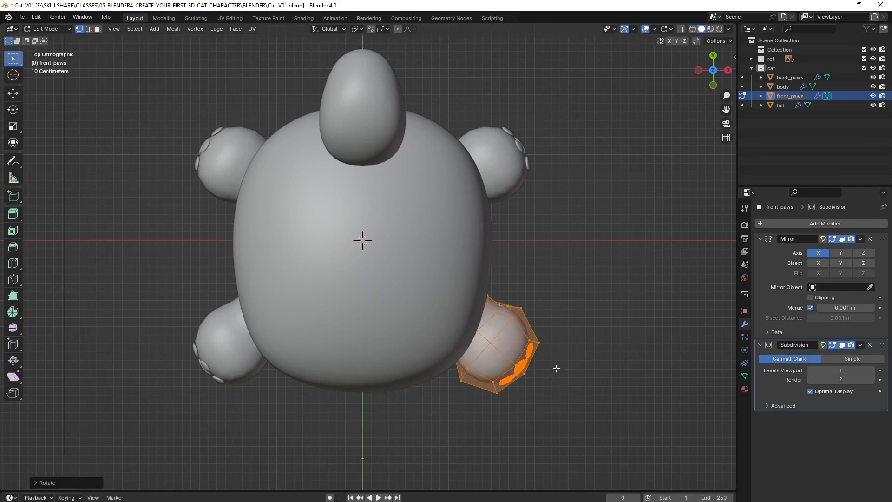
key("g")
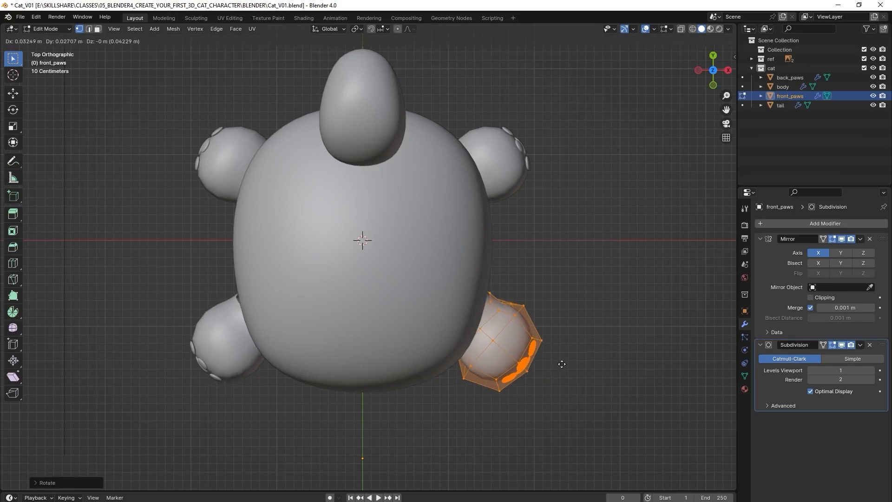
left_click(556, 365)
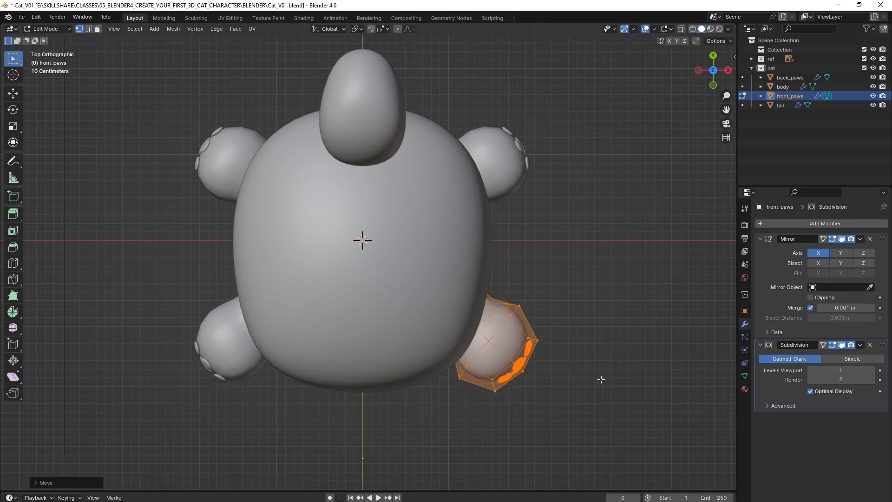
Save the Cat_V01 file
middle_click_drag(599, 378, 579, 290)
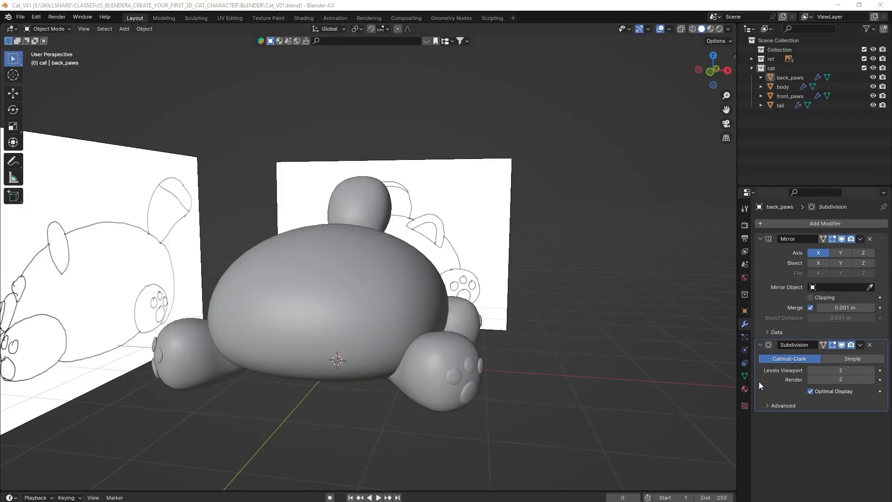
key("ctrl+s")
middle_click_drag(582, 285, 449, 408)
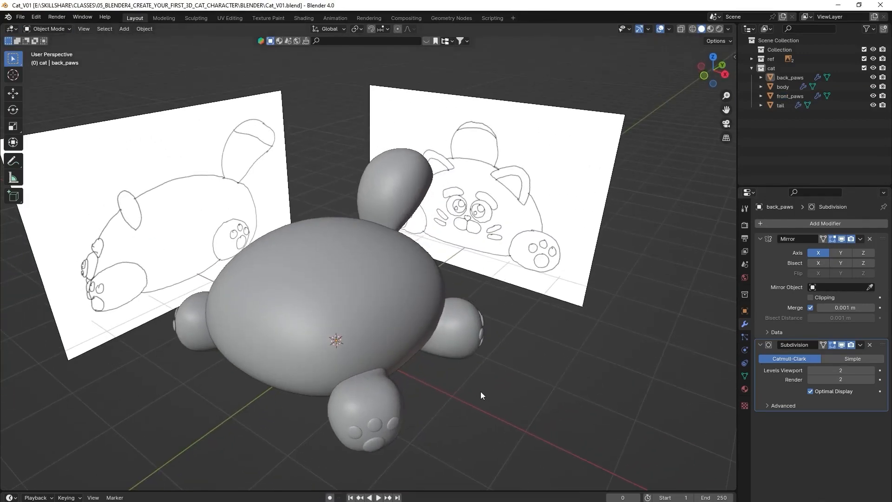
Add a cube mesh at the scene origin
key("shift+a")
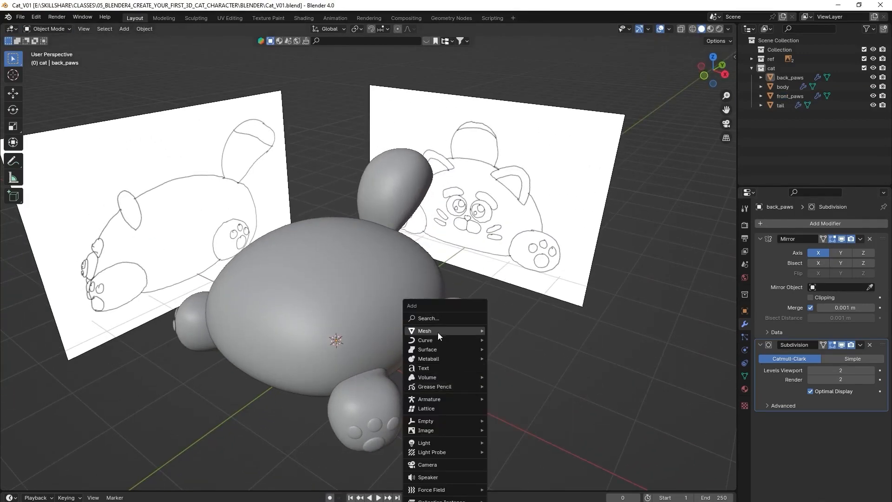
mouse_move(438, 333)
left_click(518, 119)
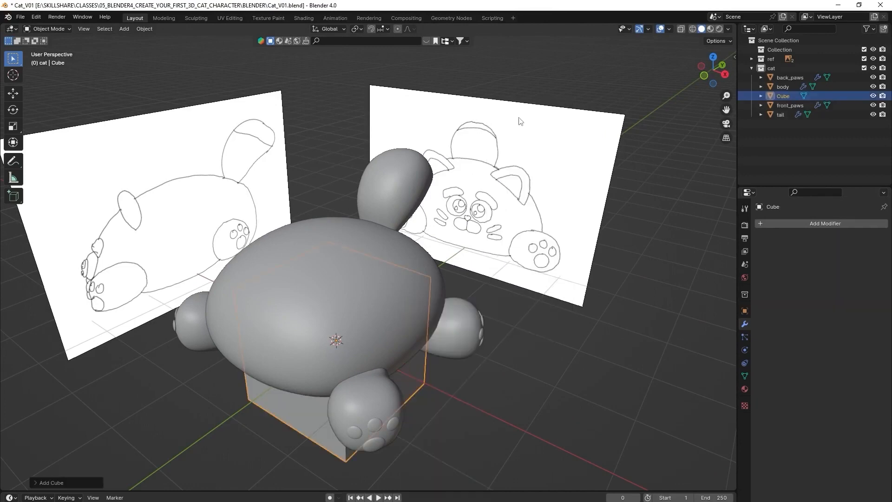
Add a Mirror modifier and then a Subdivision Surface modifier to the new cube
middle_click_drag(531, 358, 555, 352)
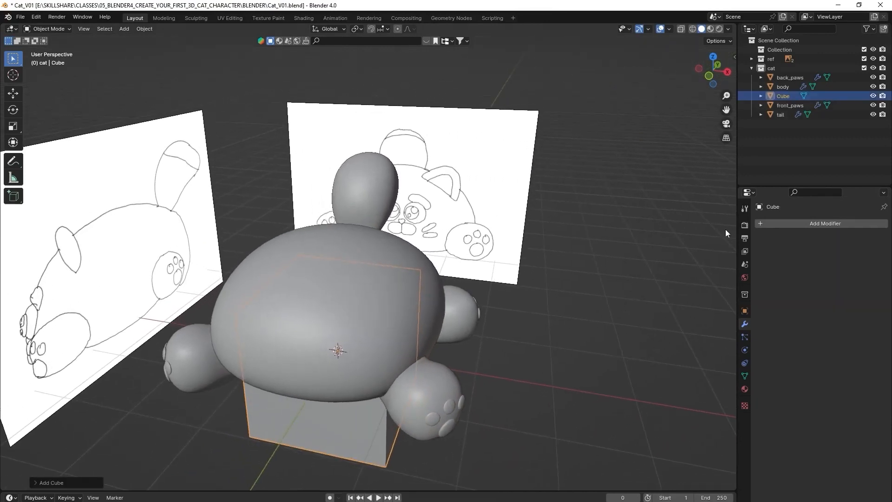
left_click(807, 222)
left_click(808, 222)
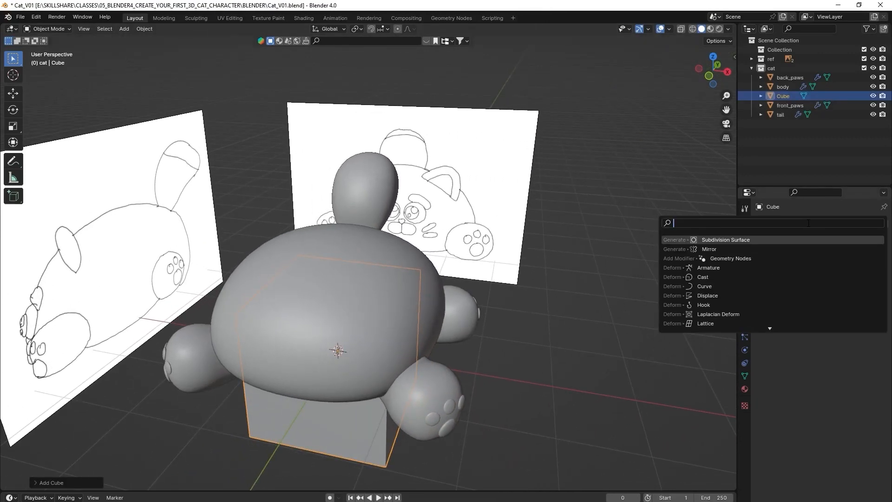
type("mir")
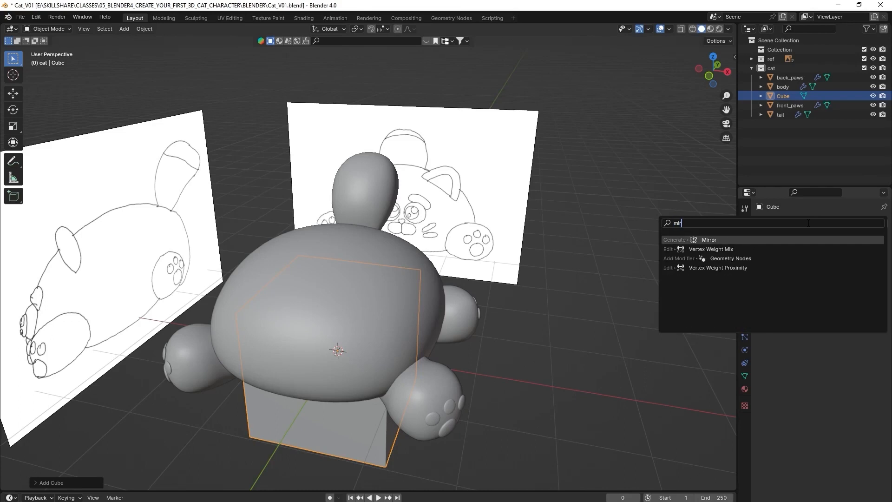
left_click(753, 239)
left_click(830, 223)
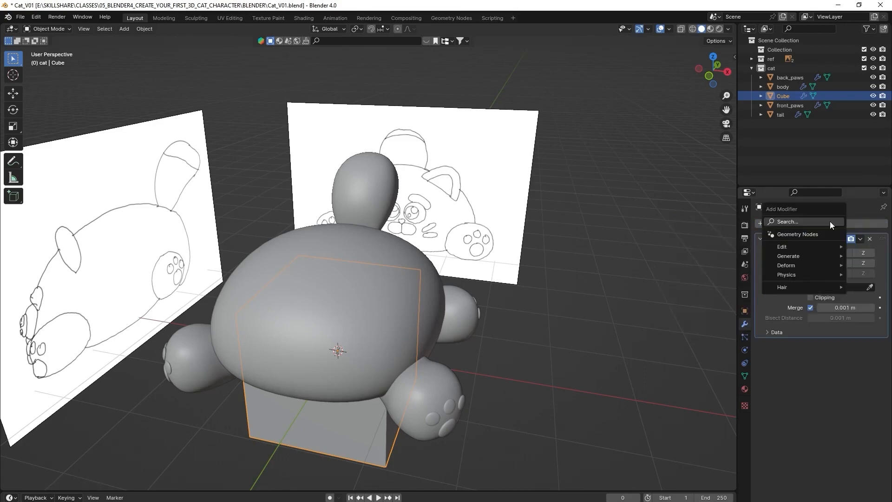
left_click(786, 221)
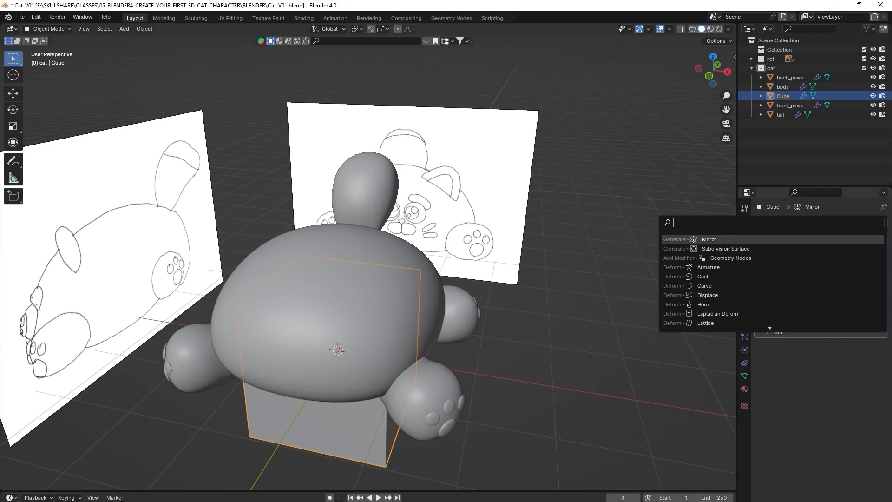
type("sub")
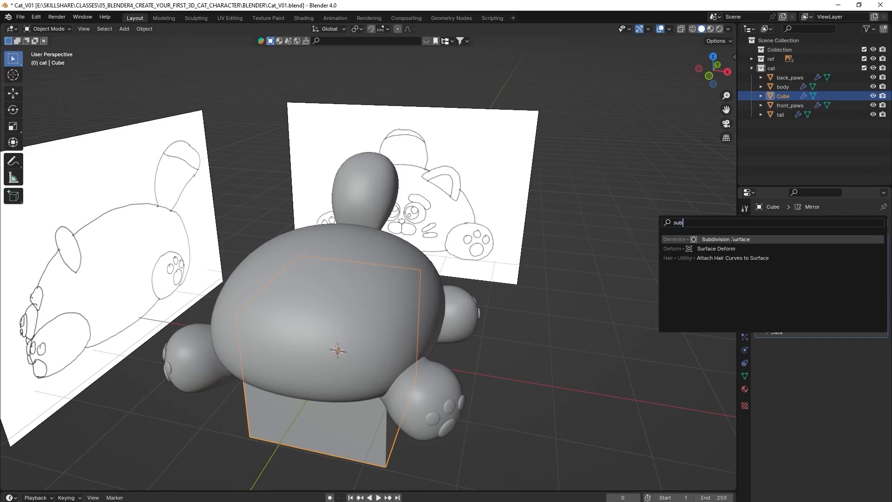
left_click(732, 239)
In Edit Mode and front view, move the cube mesh to the body's upper +X side and rotate it about 40° clockwise
middle_click_drag(608, 386, 301, 279)
left_click(48, 28)
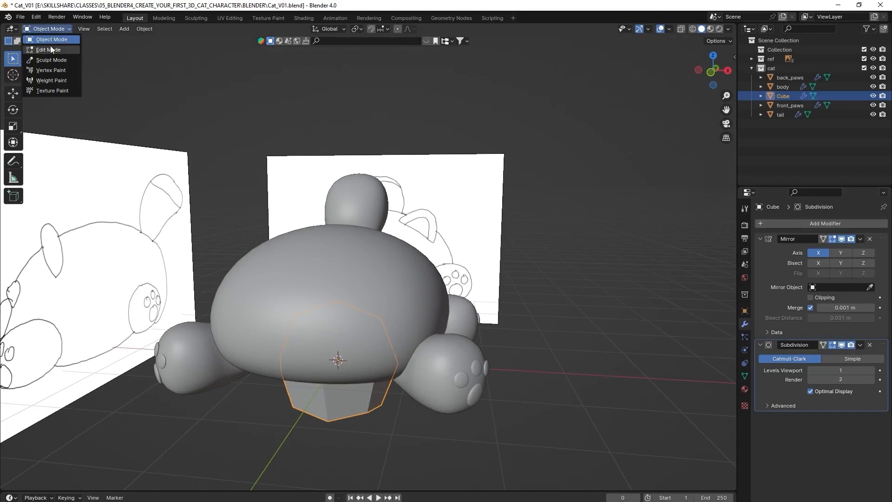
left_click(50, 48)
middle_click_drag(564, 330, 565, 314)
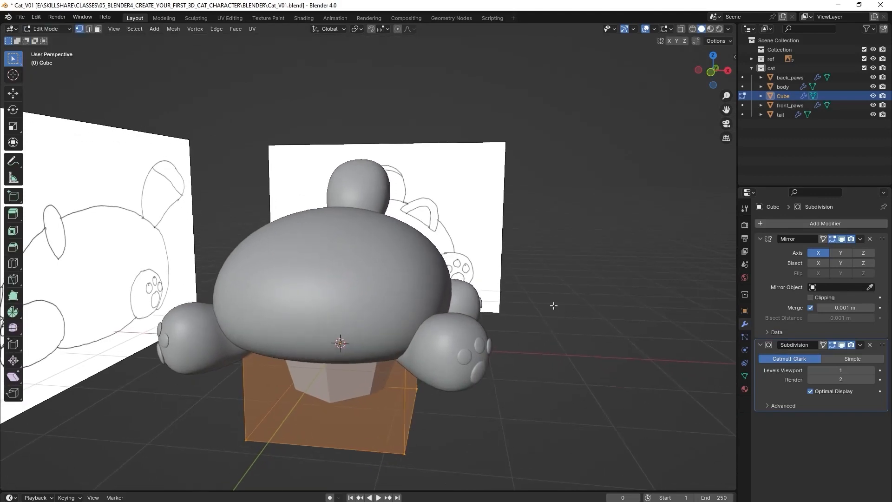
key("KP_1")
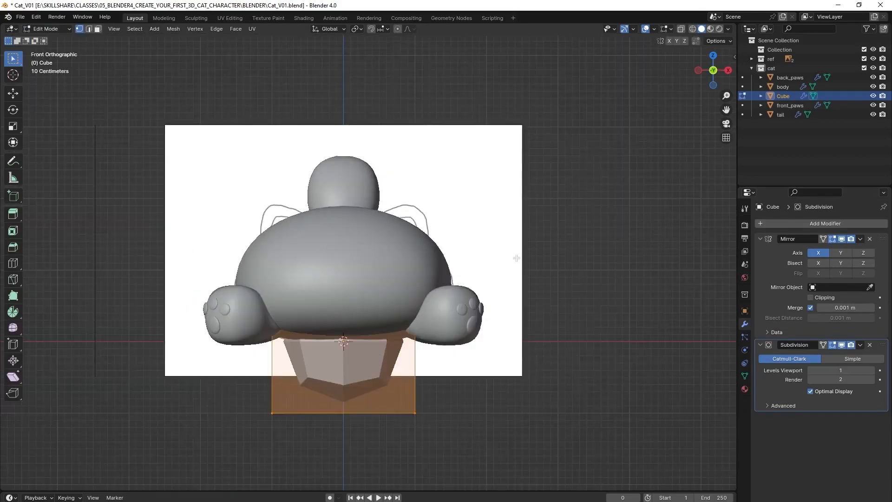
scroll(516, 258, "up", 1)
key("g")
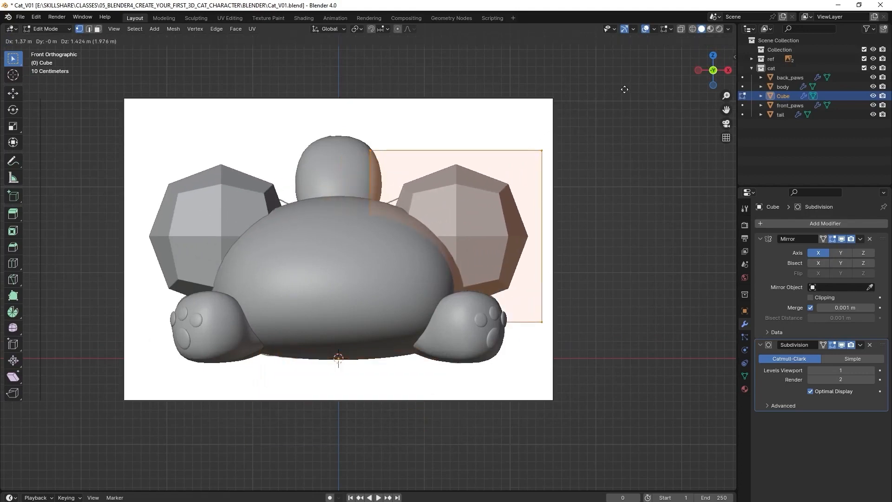
left_click(616, 77)
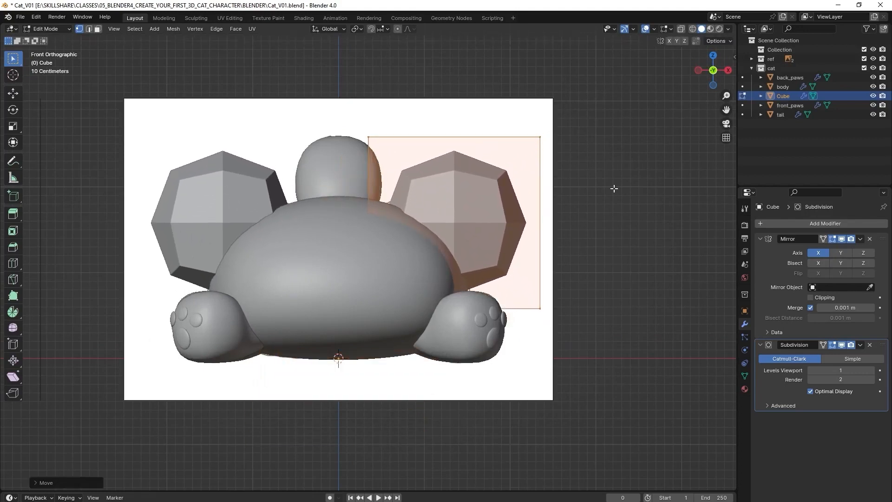
key("r")
left_click(591, 298)
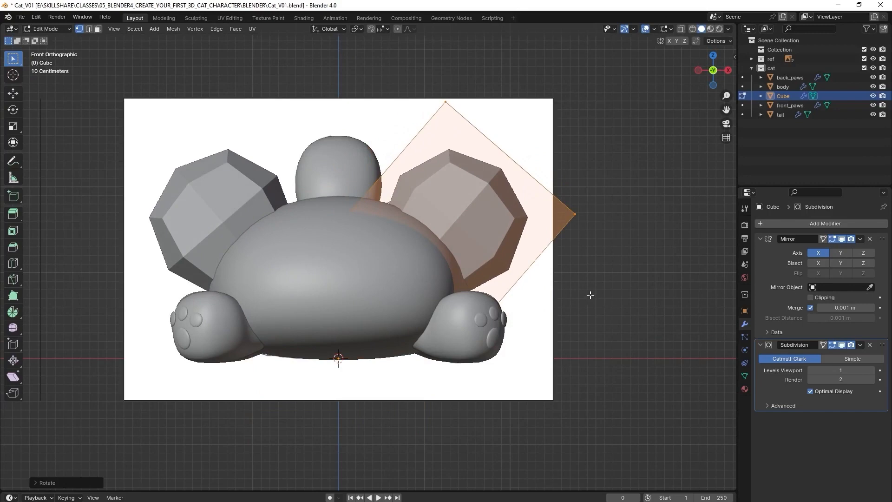
In wireframe, shift the rotated mesh over the reference ear and scale it down to about half size
key("shift+z")
scroll(551, 258, "up", 1)
key("g")
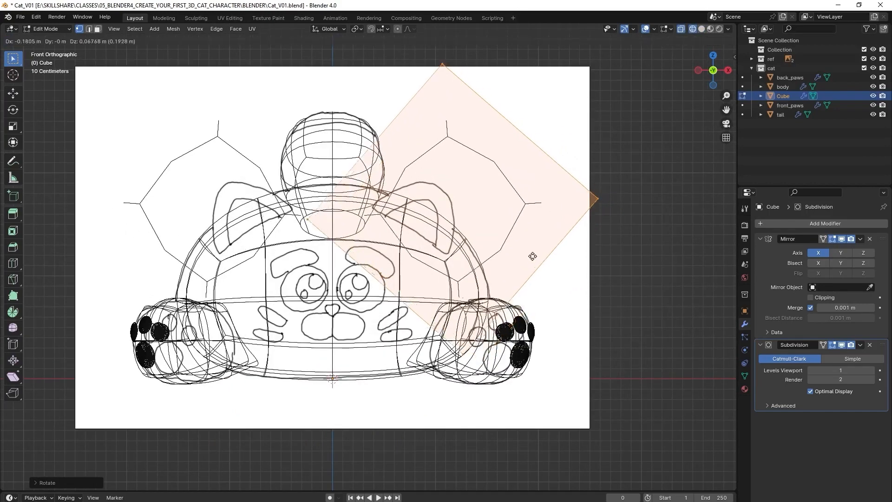
left_click(517, 251)
key("s")
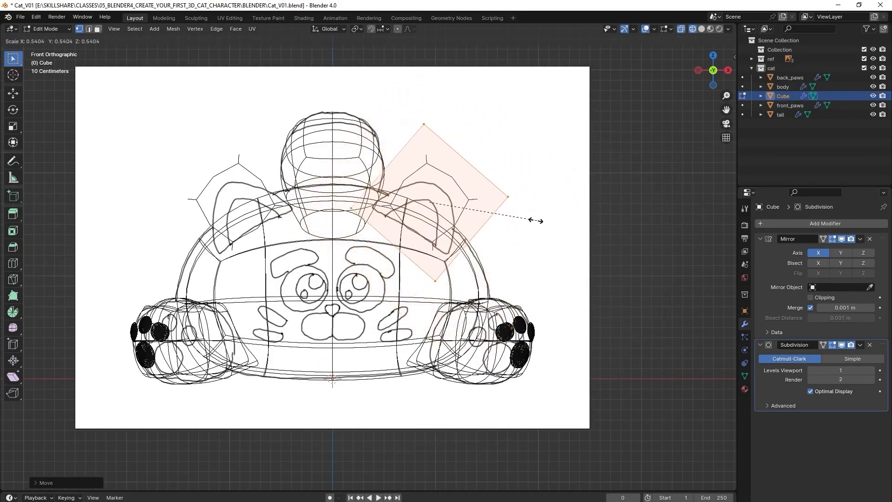
left_click(532, 220)
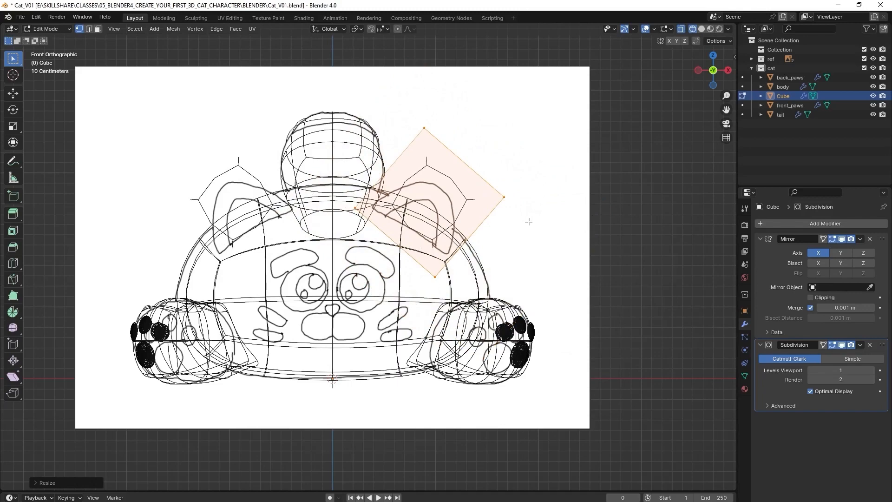
Isolate the ear cube in local view with solid shading and delete its lower face that points into the body
key("shift+z")
scroll(528, 222, "up", 1)
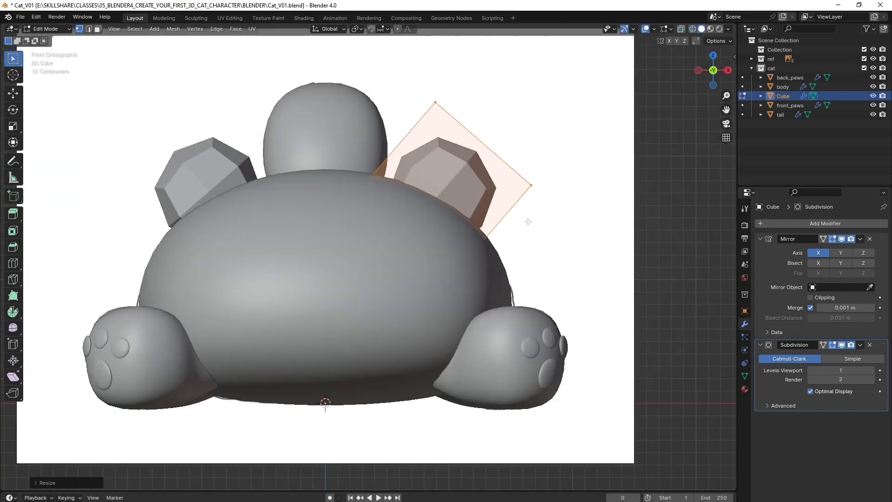
key("KP_Divide")
middle_click_drag(528, 222, 304, 242)
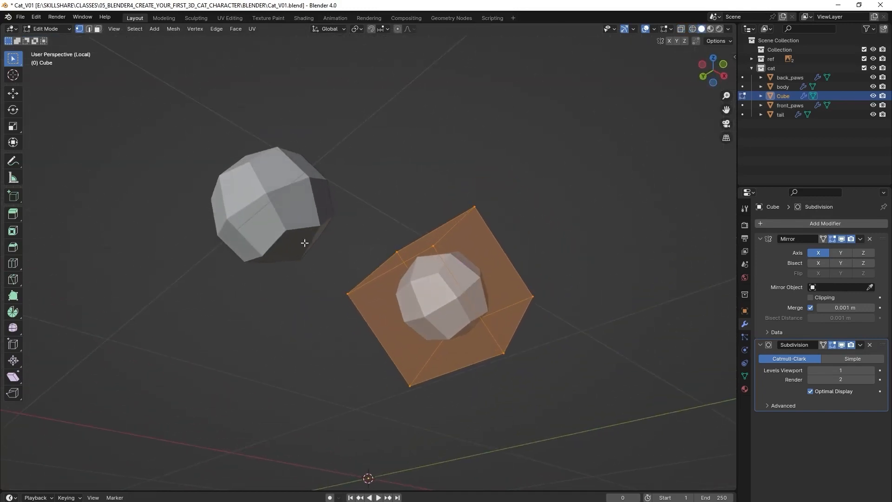
left_click(98, 29)
left_click(457, 312)
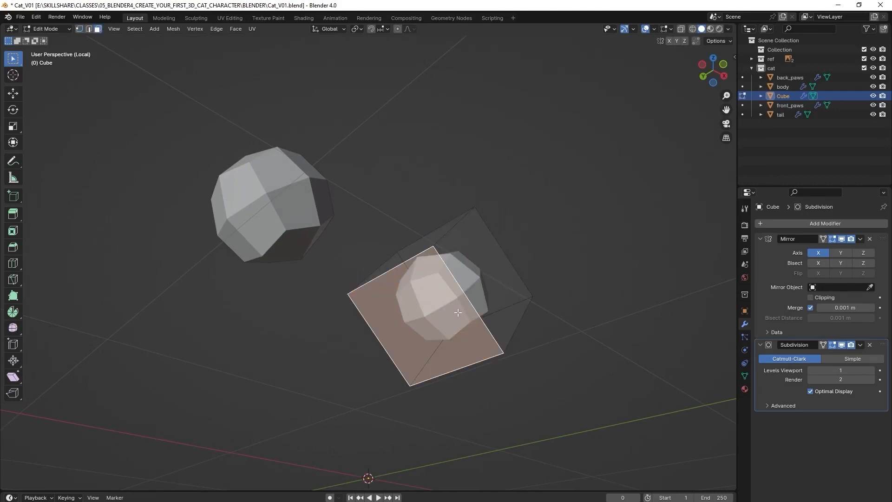
key("x")
left_click(528, 277)
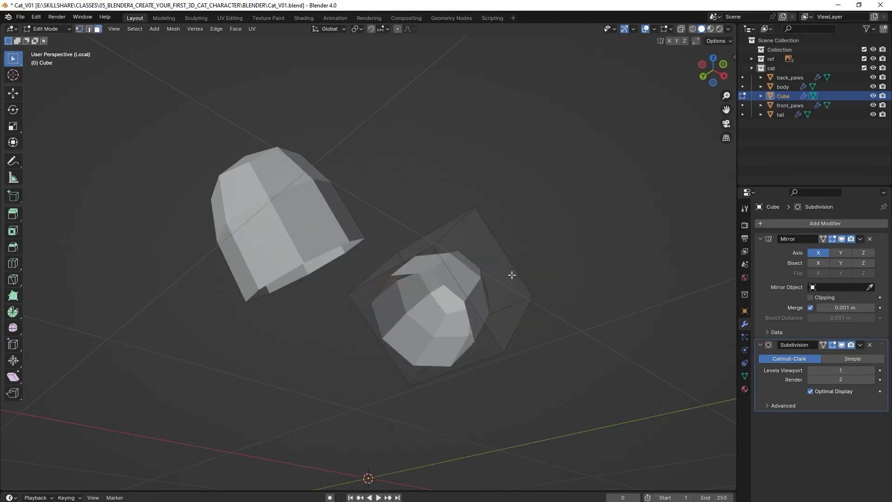
Move the ear mesh's back face inward along the global Y axis to thin the ear
middle_click_drag(511, 272, 392, 347)
left_click(397, 346)
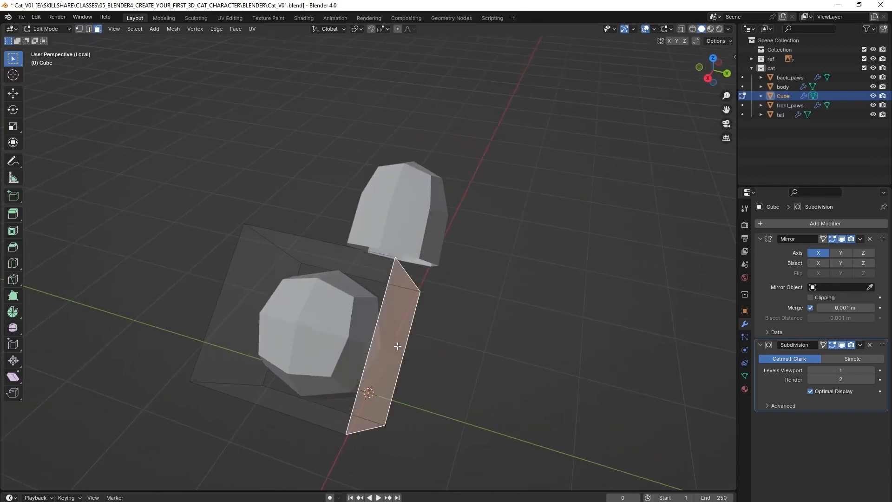
key("g")
key("y")
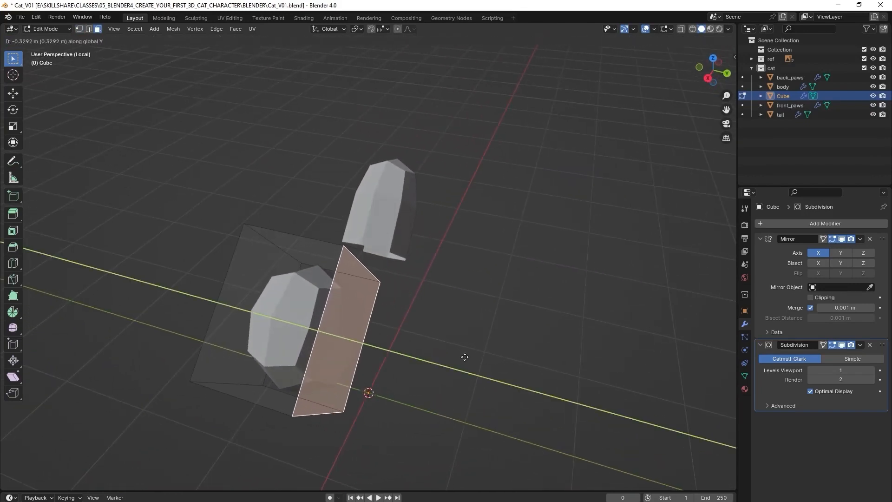
right_click(465, 357)
key("g")
key("y")
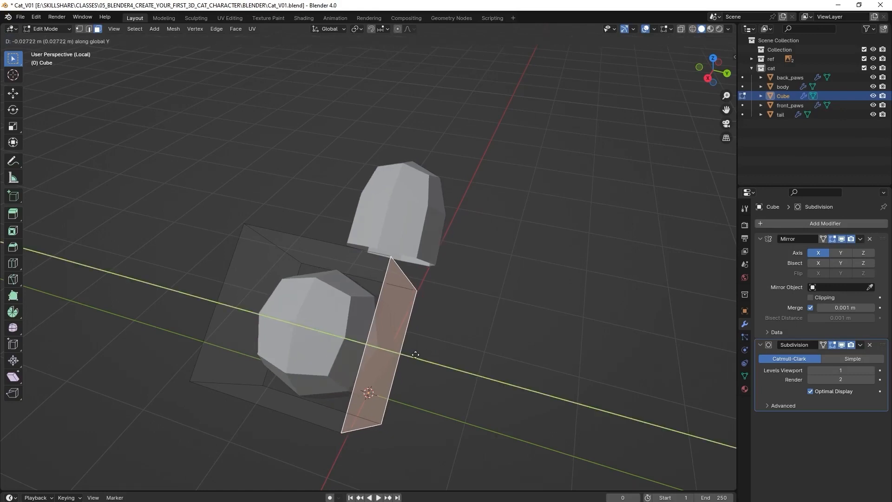
left_click(386, 355)
Move the ear mesh's front face inward about 0.25 m along the global Y axis
middle_click_drag(458, 356, 507, 352)
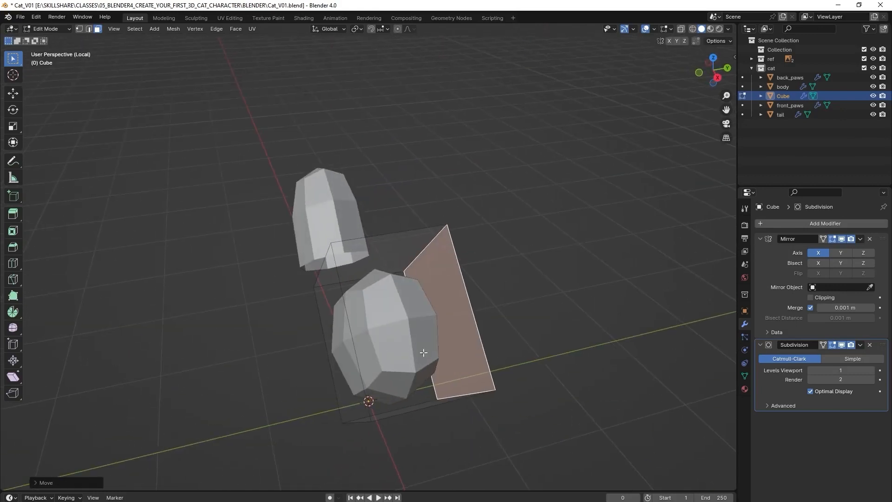
left_click(341, 339)
key("g")
key("y")
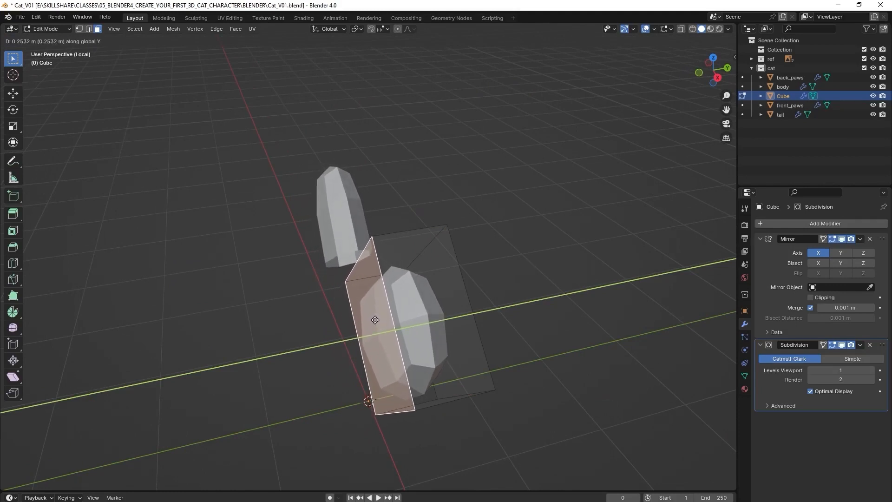
left_click(375, 320)
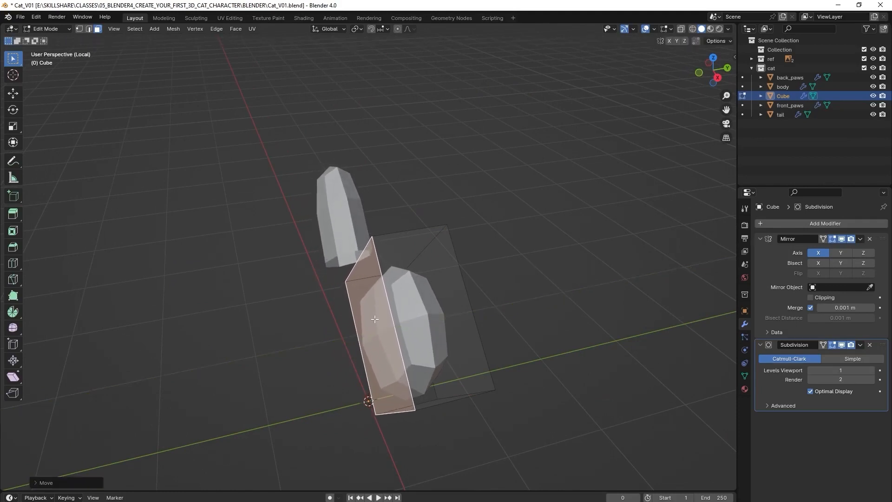
Set the ear's viewport subdivision level to 2 and return from local view to the full scene in front view
left_click(870, 370)
scroll(565, 316, "up", 1)
middle_click_drag(565, 315, 611, 279)
key("KP_Divide")
key("KP_1")
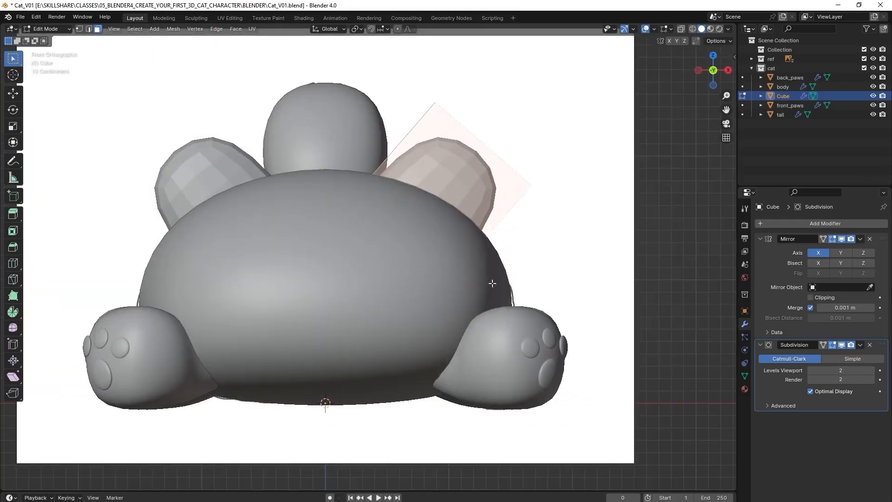
Return to Object Mode and apply Shade Smooth to the ears
key("Tab")
right_click(479, 182)
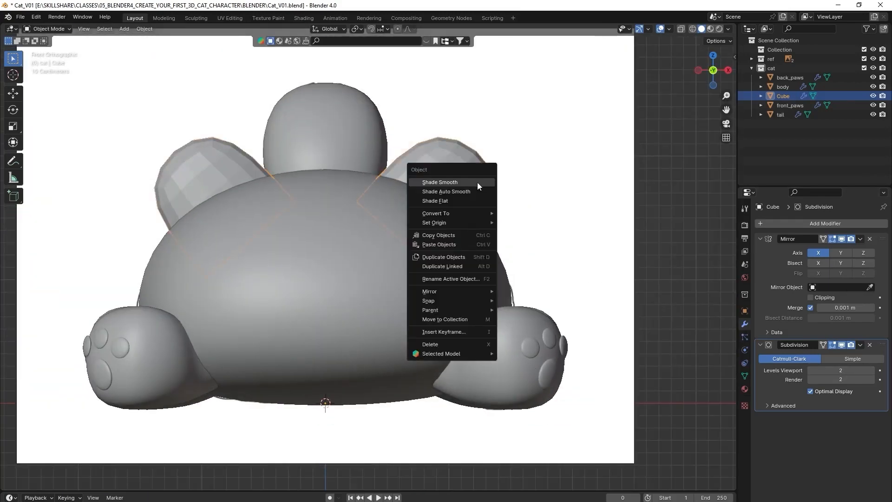
left_click(478, 182)
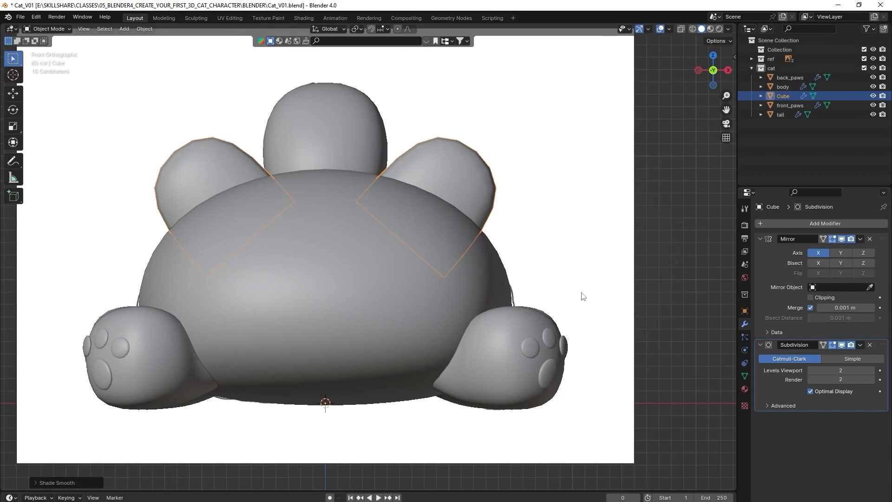
Hide the body, back_paws, front_paws and tail objects so only the ears overlay the front reference drawing
key("shift+z")
scroll(571, 288, "up", 3)
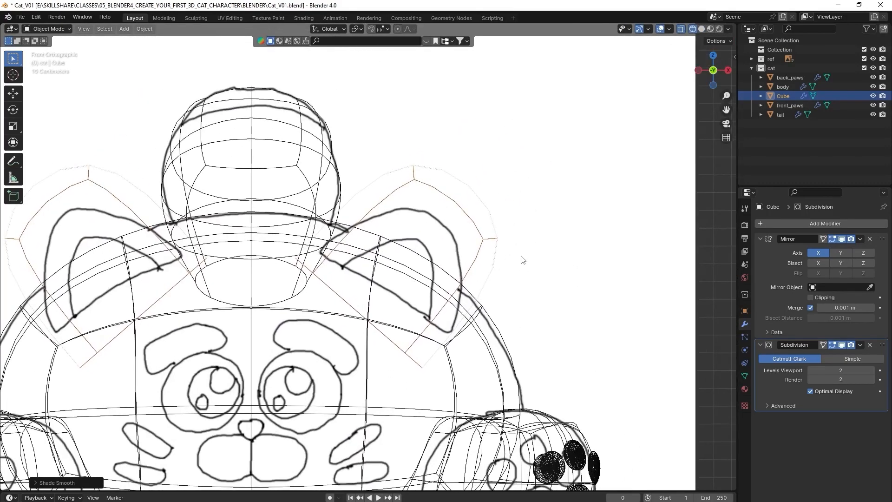
scroll(522, 260, "up", 2)
scroll(583, 296, "down", 1)
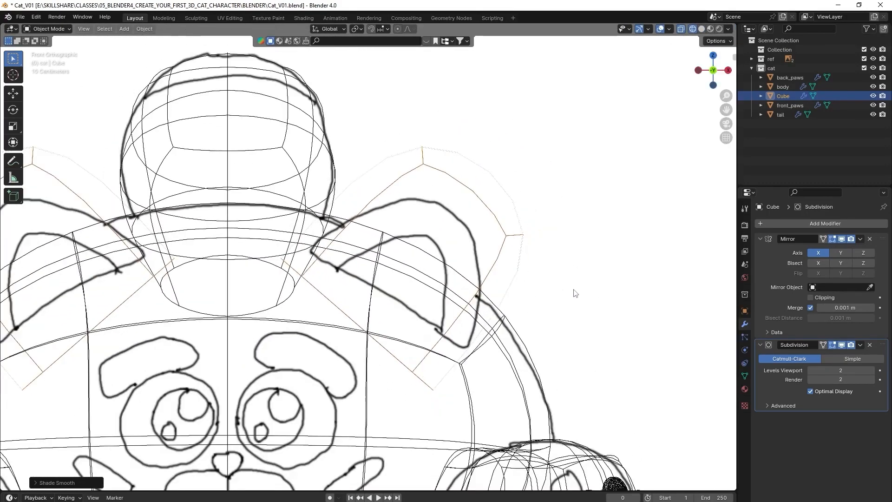
scroll(555, 317, "down", 3)
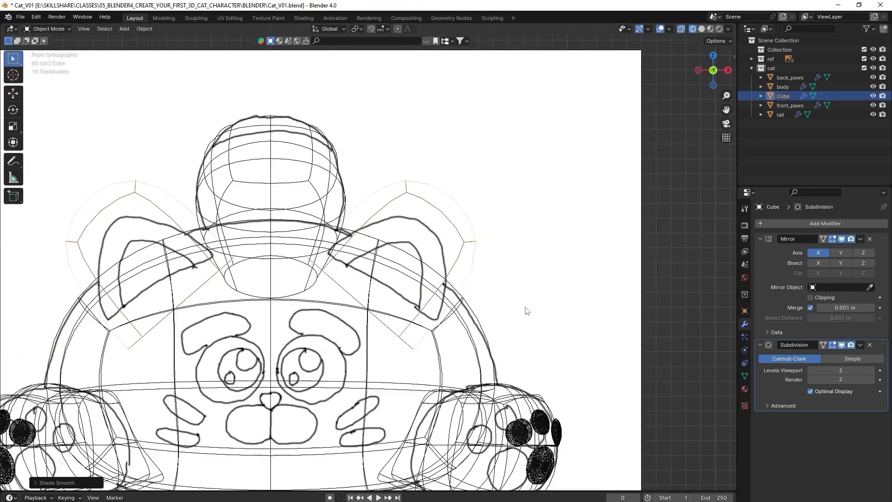
left_click(872, 86)
left_click(873, 77)
left_click(872, 105)
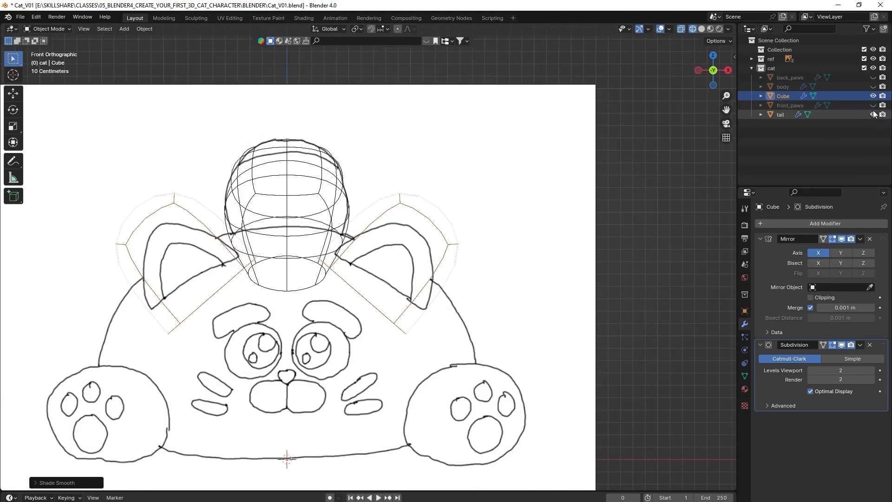
left_click(873, 114)
Enter Edit Mode with vertex selection and move the right-hand ear's inner base vertices about 0.2 m outward to the drawn ear's inner corner
scroll(474, 232, "up", 4)
key("shift+z")
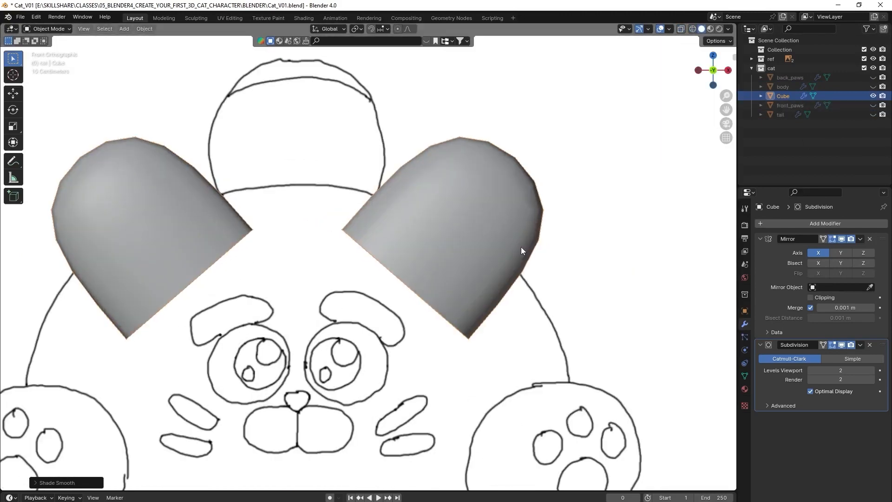
middle_click_drag(630, 254, 611, 265, "shift")
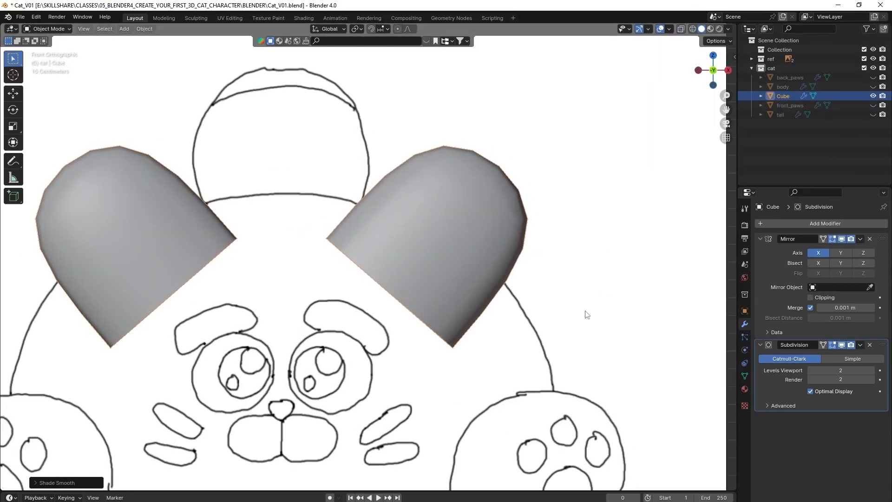
key("Tab")
key("shift+z")
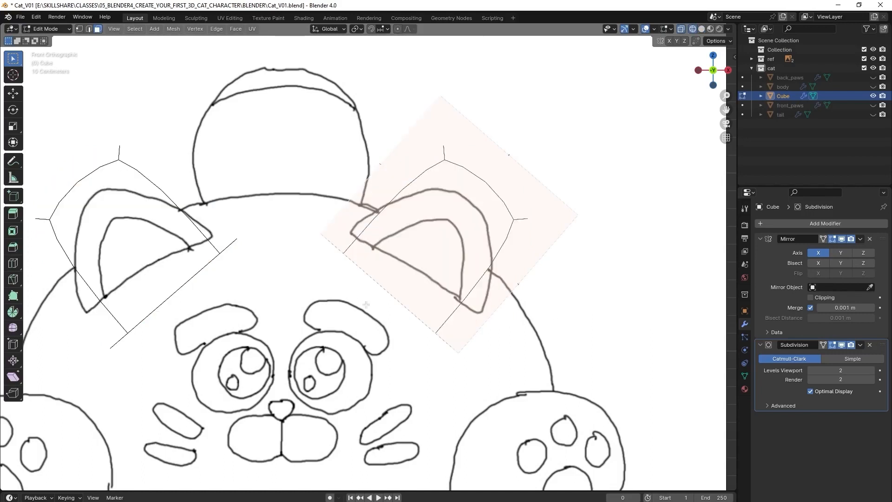
left_click(79, 29)
left_click_drag(394, 312, 399, 315)
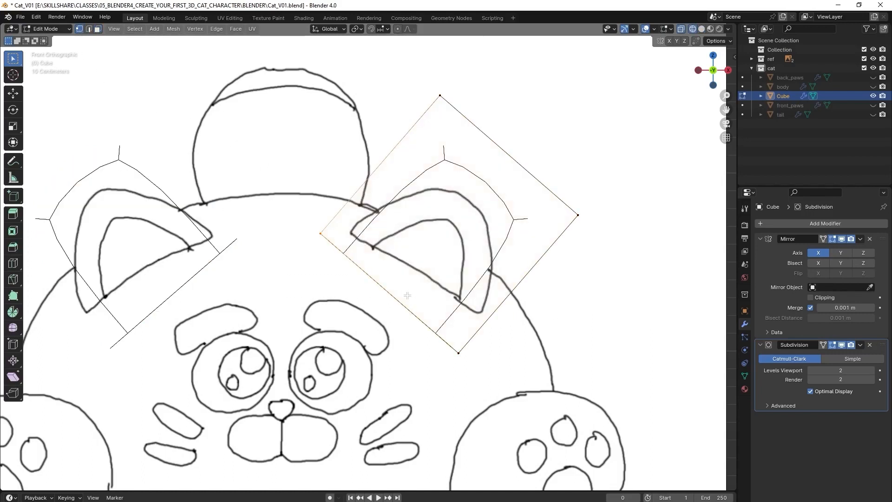
key("g")
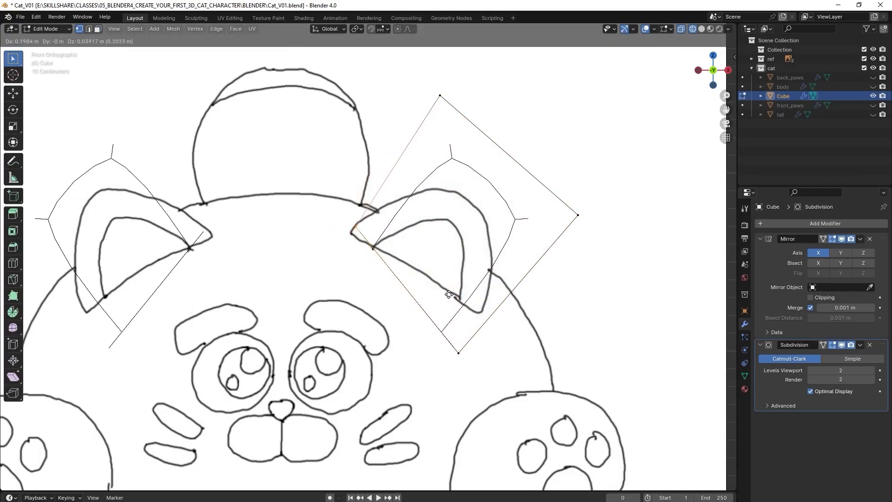
left_click(449, 294)
Move the ear's outer base vertices up onto the lower outer corner of the drawn inner ear
left_click_drag(408, 412, 551, 310)
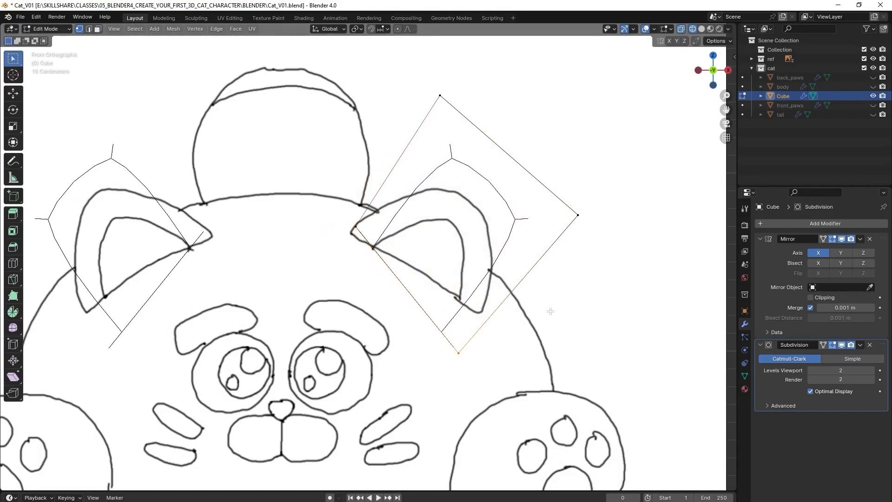
key("g")
left_click(554, 261)
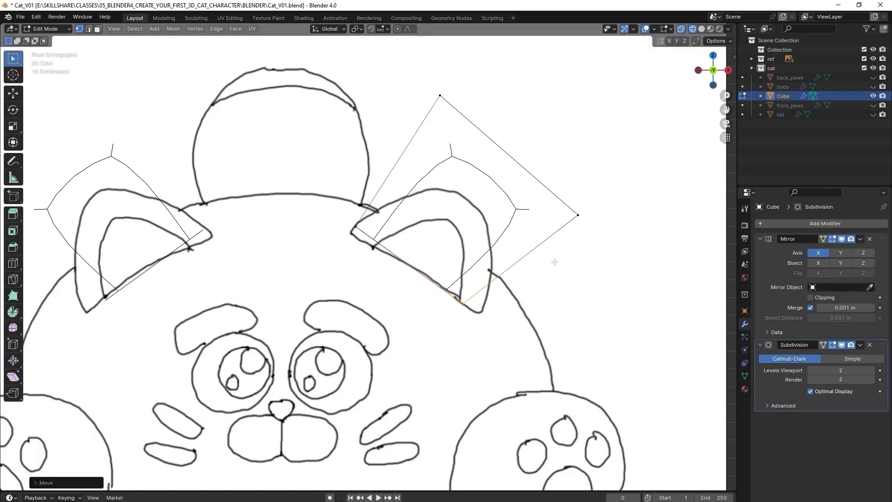
key("shift+z")
scroll(525, 255, "up", 1)
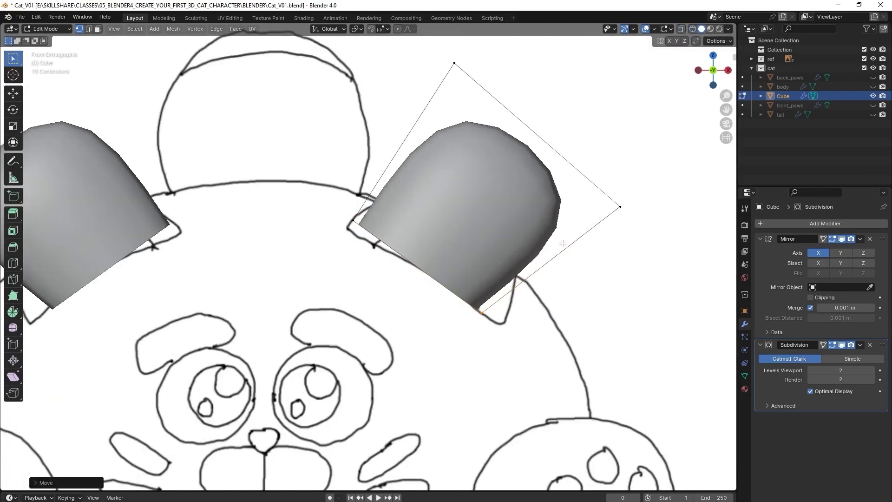
Lower the ear's top vertices about 0.43 m toward the tip of the drawn ear
key("shift+z")
left_click(413, 51)
left_click_drag(412, 49, 556, 162)
key("shift+z")
key("g")
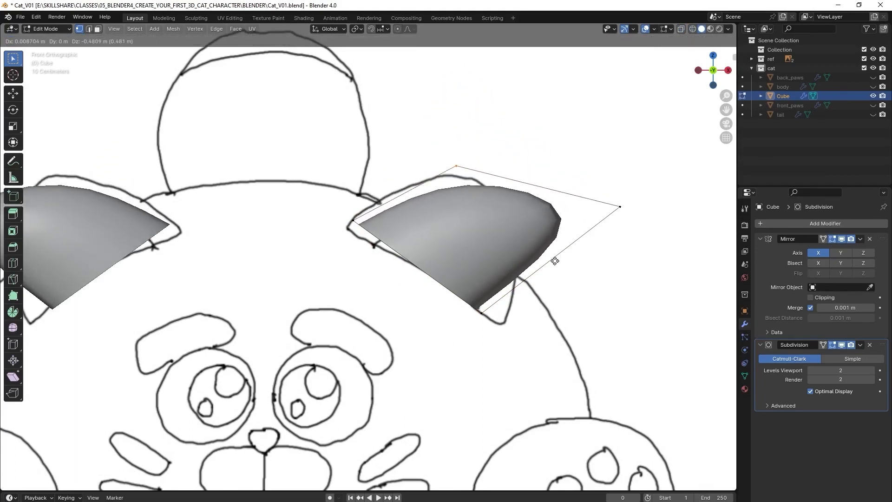
left_click(544, 251)
Move the ear's outer side vertices inward about 0.55 m to follow the drawn ear's outer side
key("shift+z")
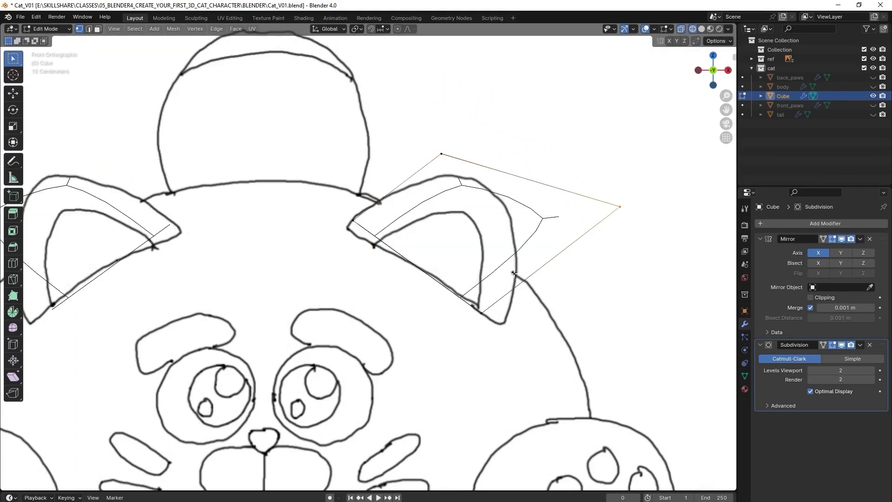
key("g")
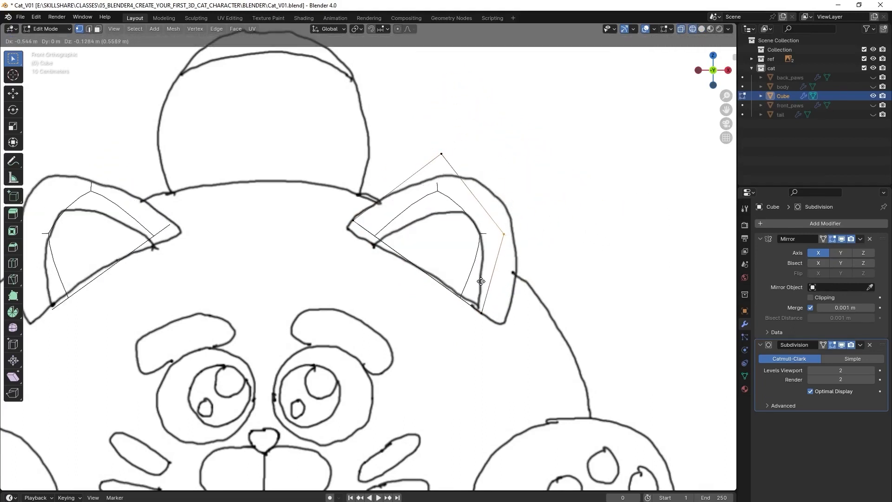
left_click(482, 283)
key("shift+z")
scroll(520, 319, "up", 2)
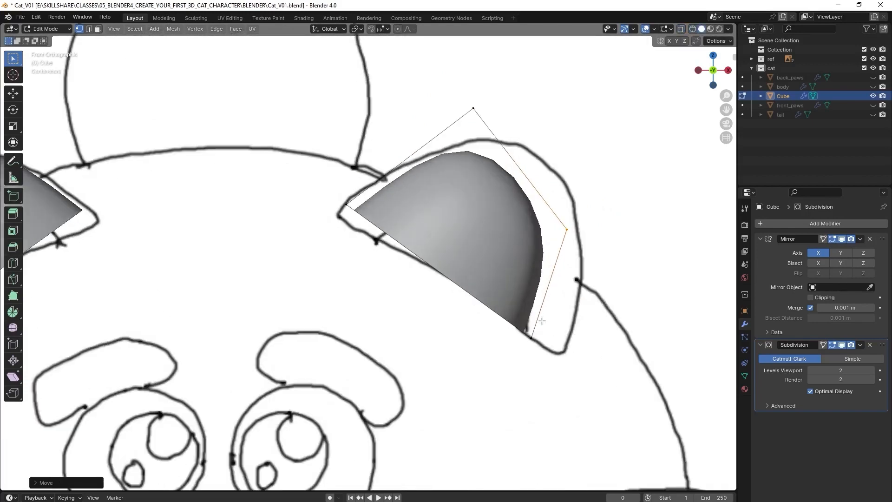
Move the ear's inner base vertices down and outward onto the inner corner of the drawn inner ear
middle_click_drag(413, 361, 355, 401, "shift")
key("shift+z")
left_click(288, 243)
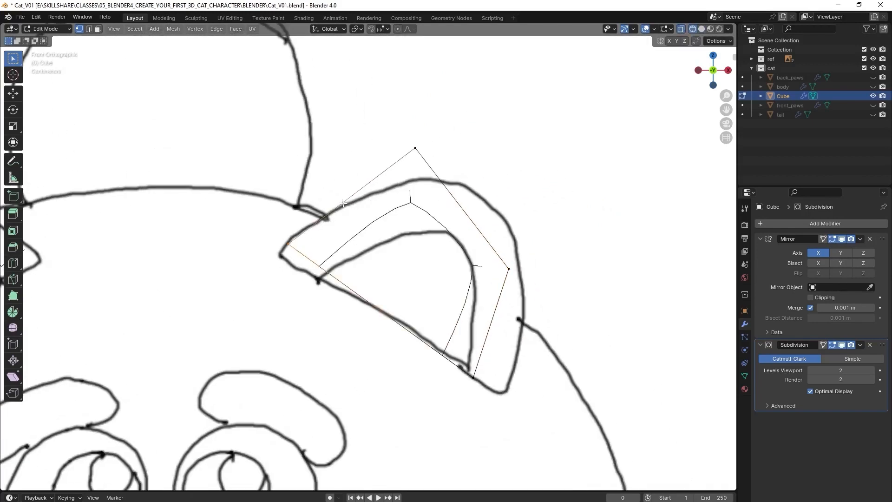
key("shift+z")
key("g")
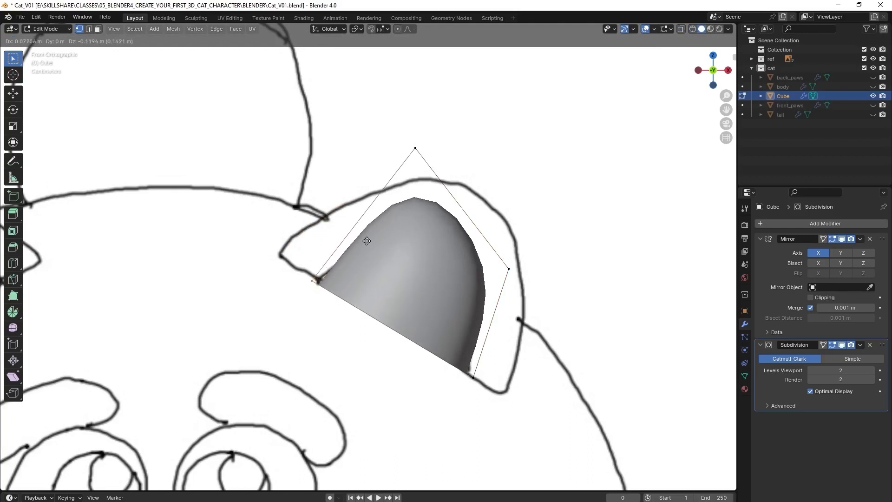
left_click(366, 237)
Lower the ear's top vertices about 0.17 m so the smoothed surface matches the top of the drawn inner ear
key("shift+z")
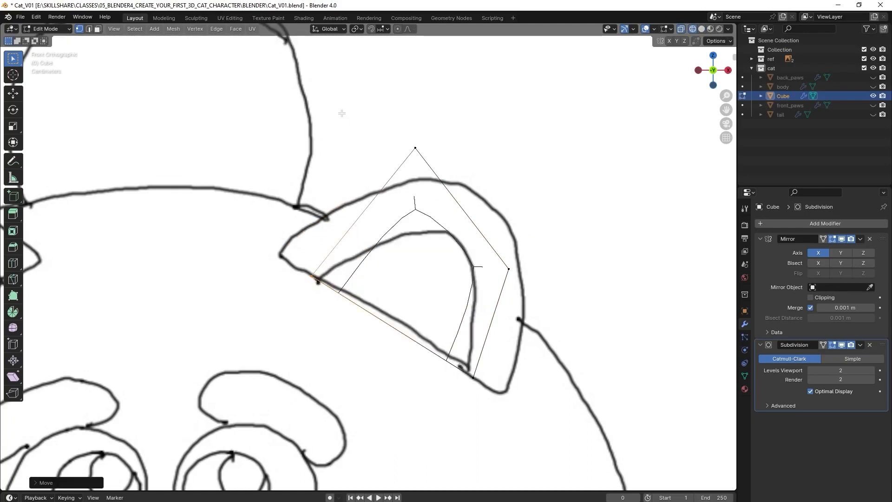
key("shift+z")
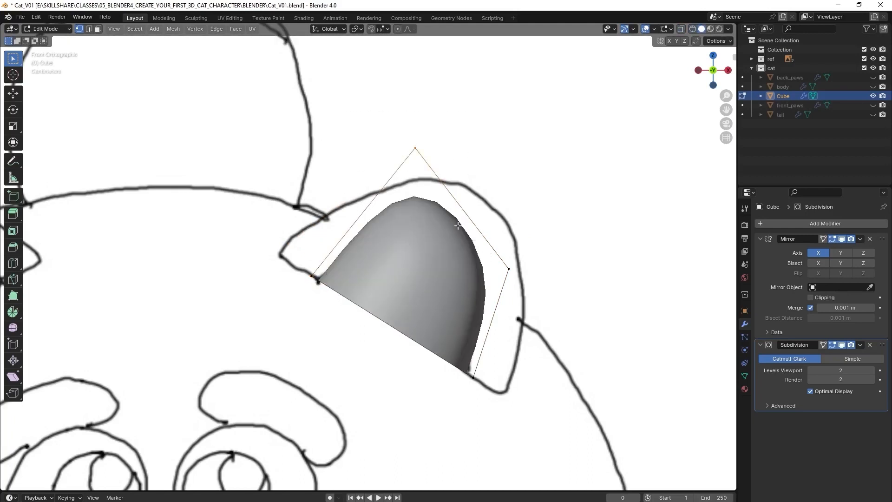
key("g")
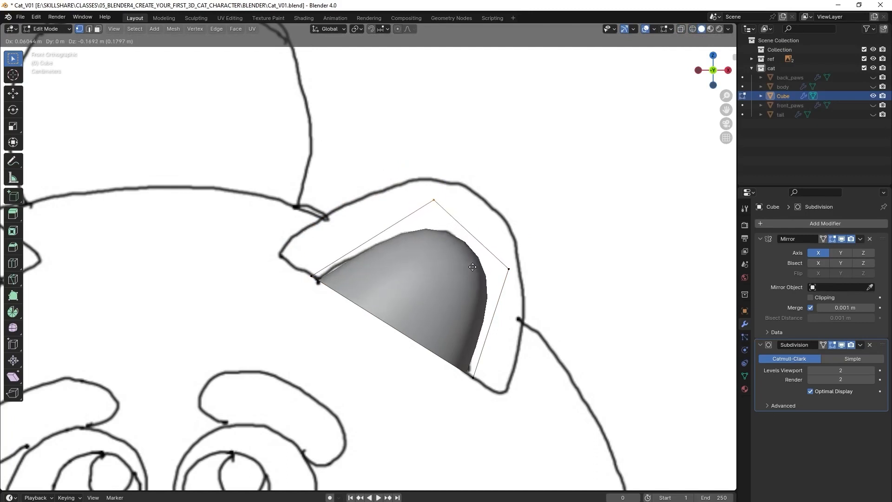
left_click(471, 263)
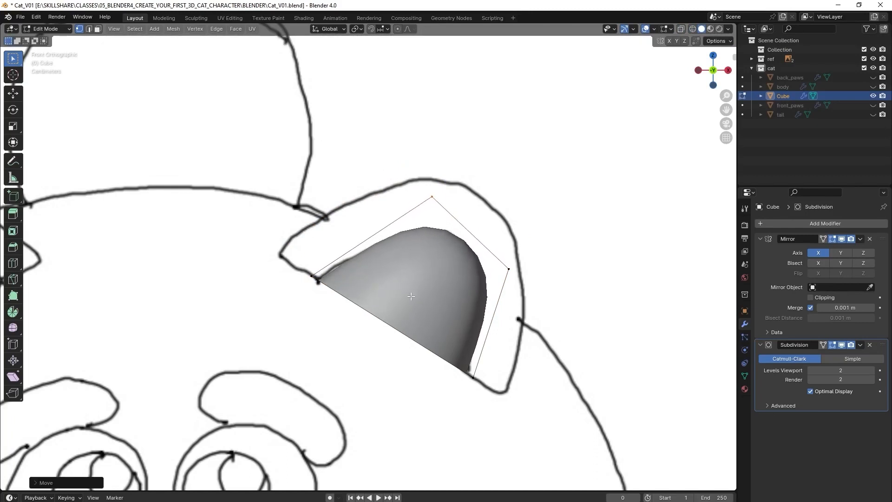
Fine-tune the ear's inner and outer base vertices against the two base corners of the drawn inner ear
key("shift+z")
left_click_drag(298, 302, 330, 263)
key("shift+z")
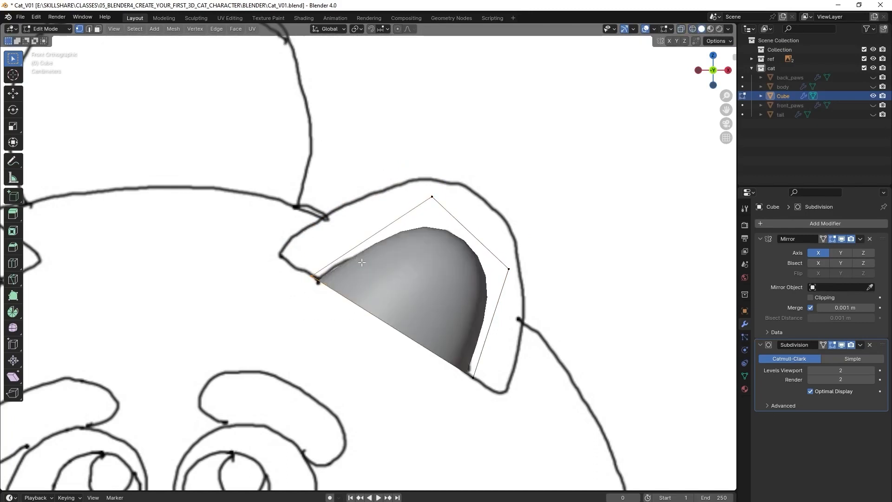
key("g")
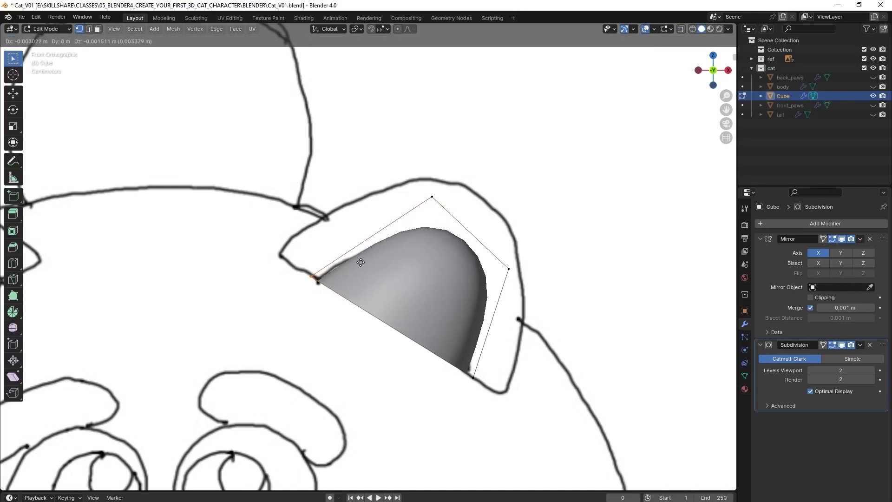
left_click(359, 259)
key("shift+z")
left_click_drag(365, 438, 539, 355)
key("shift+z")
key("g")
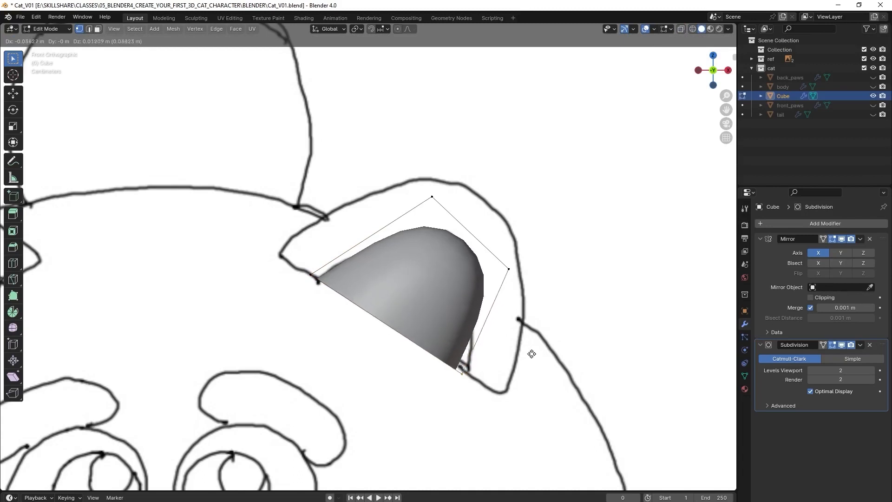
left_click(541, 355)
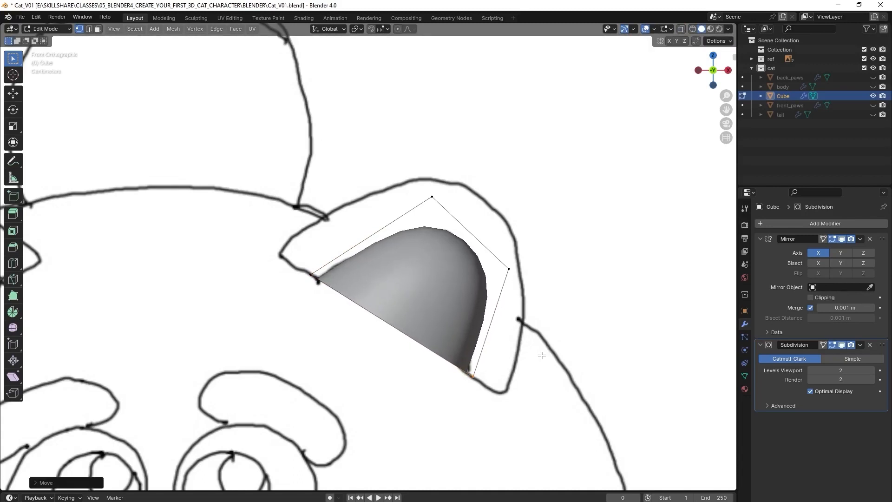
Move the ear's outer side vertices about 0.07 m inward to match the drawn inner ear's outer curve
key("shift+z")
left_click_drag(474, 285, 462, 292)
key("shift+z")
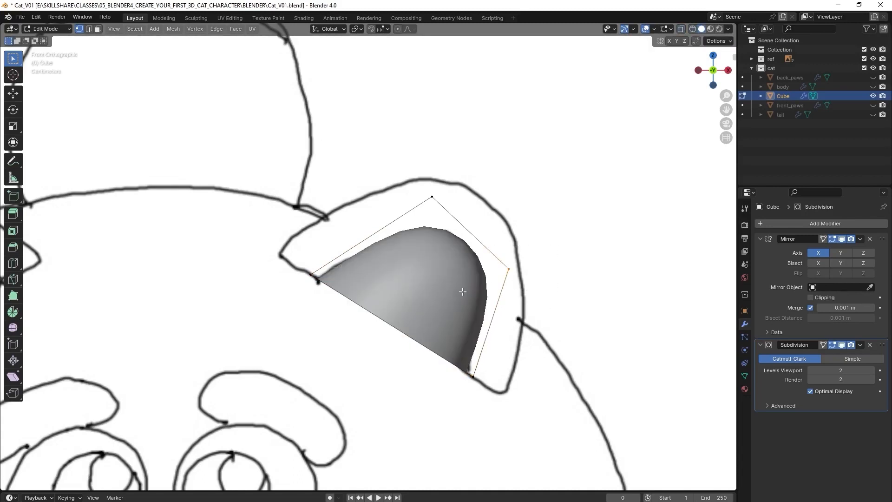
key("g")
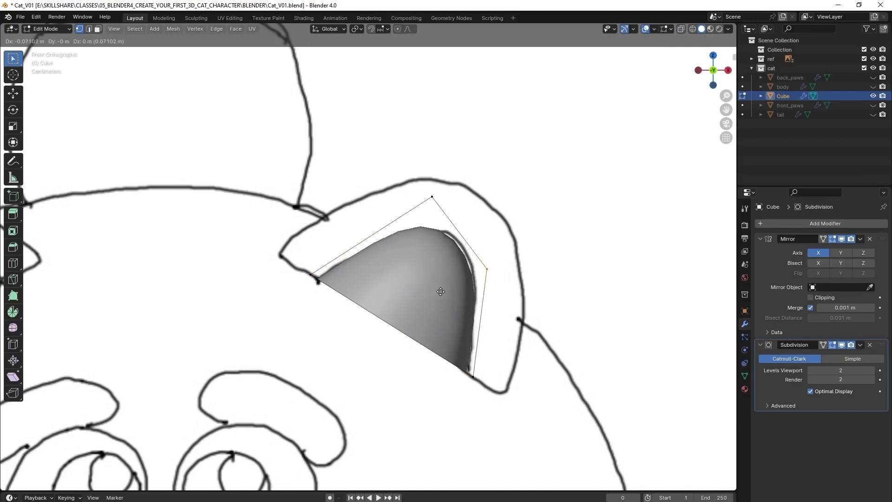
left_click(442, 291)
Shift the ear's top vertices about 0.04 m outward to align with the peak of the drawn inner ear
key("shift+z")
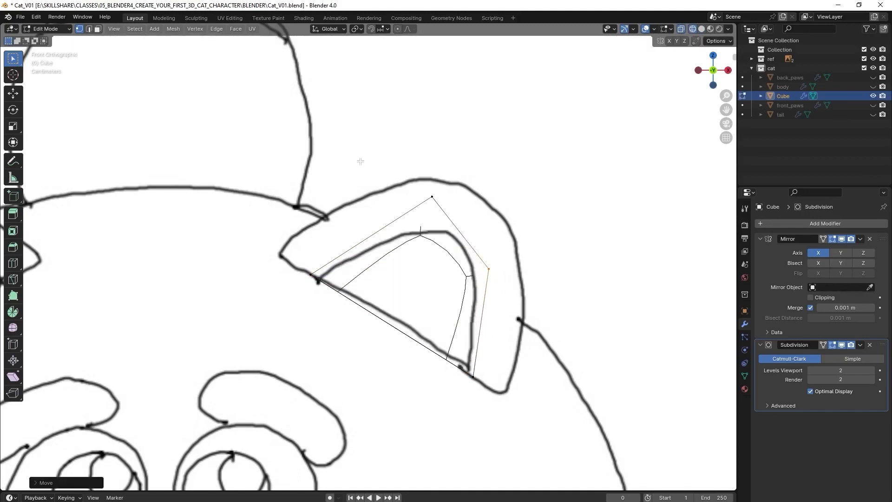
left_click_drag(361, 162, 484, 237)
key("shift+z")
key("g")
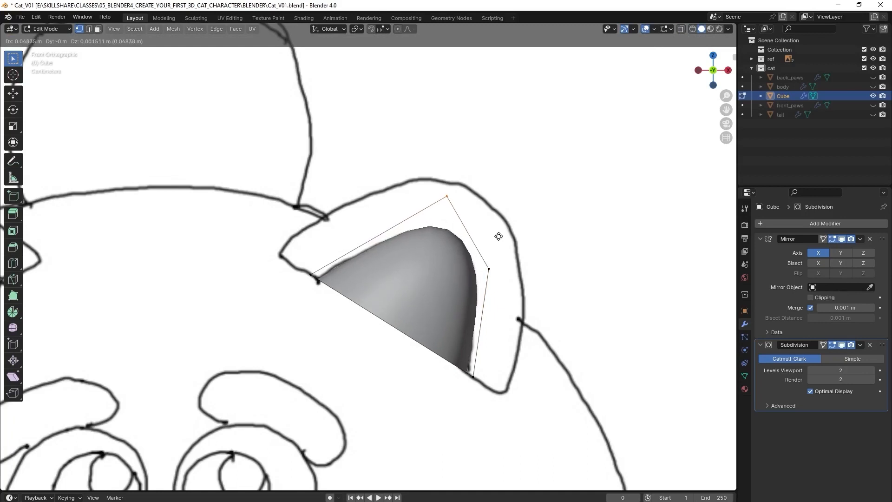
left_click(497, 236)
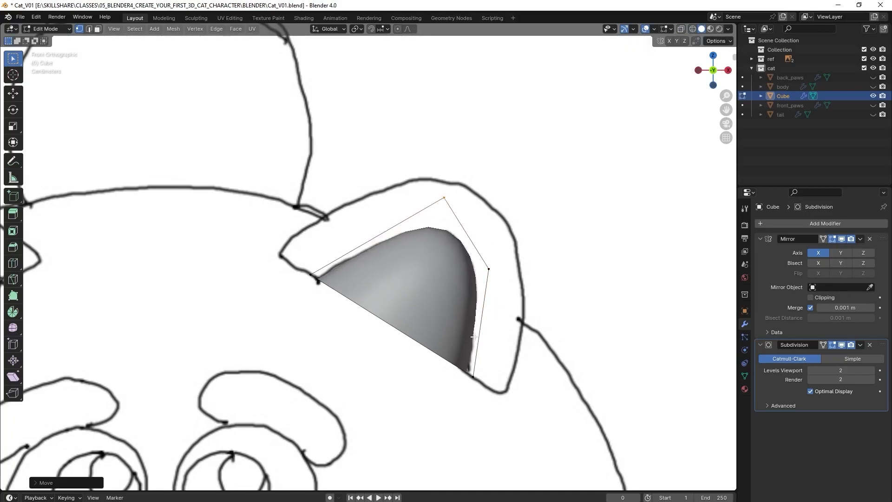
Add one centred loop cut across the ear, midway between its base and tip
key("ctrl+r")
left_click(407, 260)
right_click(412, 249)
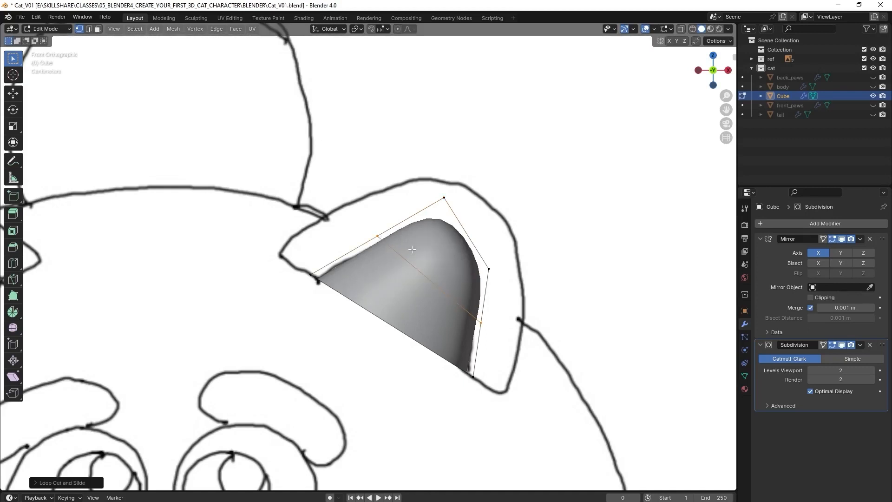
Move the loop cut's inner-side vertices slightly toward the head centre to round the ear's upper inner edge
key("shift+z")
left_click_drag(377, 242, 398, 268)
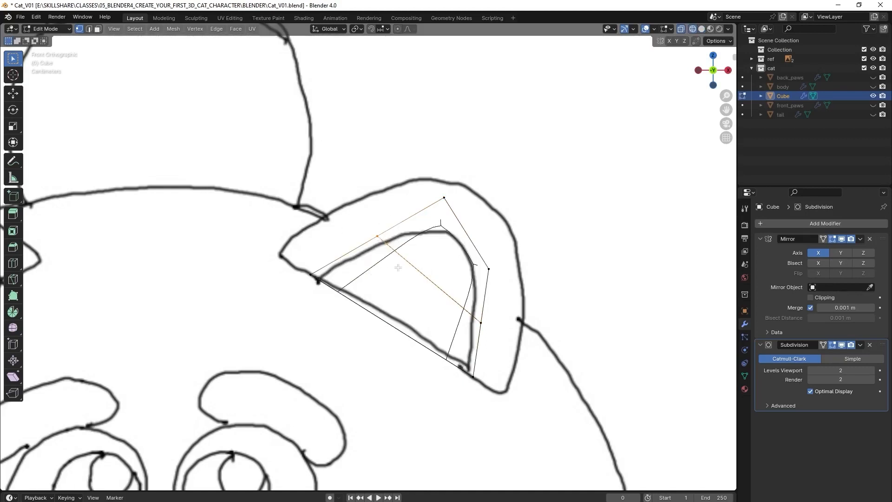
key("g")
left_click(385, 251)
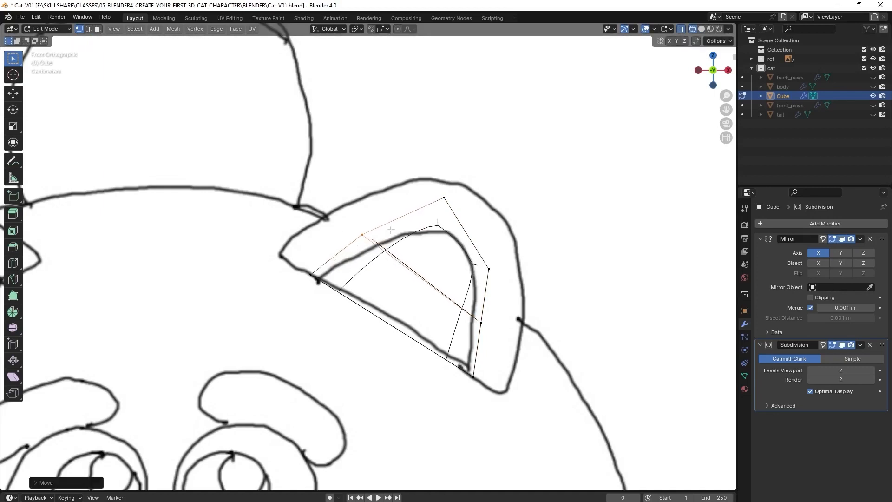
Lower the ear's top vertices about 0.03 m and slightly outward to refine the tip against the drawn inner ear
key("shift+z")
key("shift+z")
left_click(457, 220)
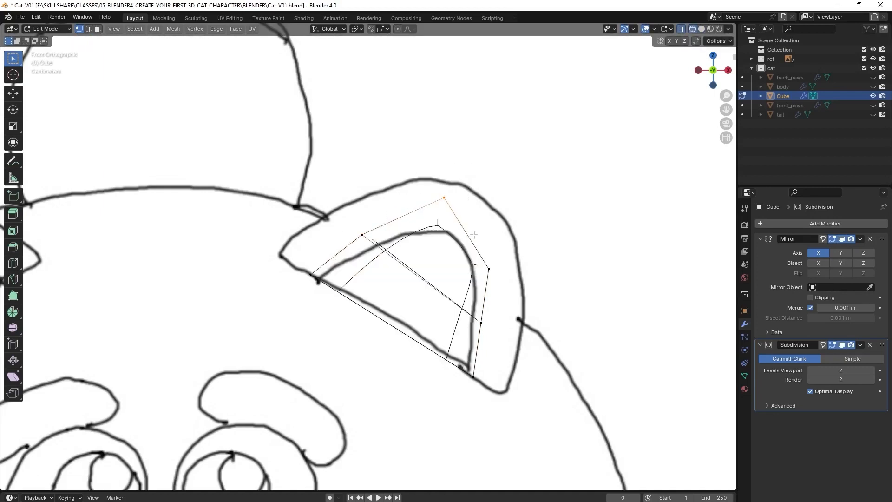
key("shift+z")
key("g")
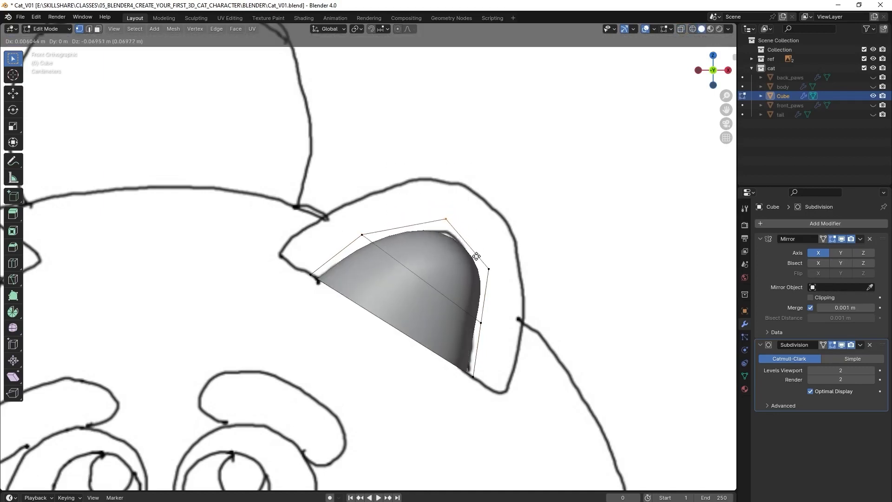
left_click(479, 244)
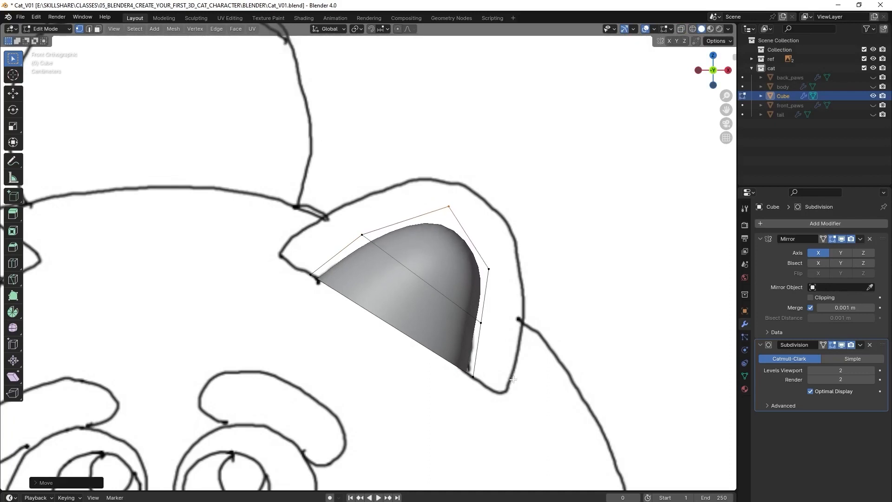
Nudge the ear's outer base vertices about 0.01 m up and inward at the drawn inner ear's lower corner
key("shift+z")
left_click(429, 398)
key("shift+z")
key("g")
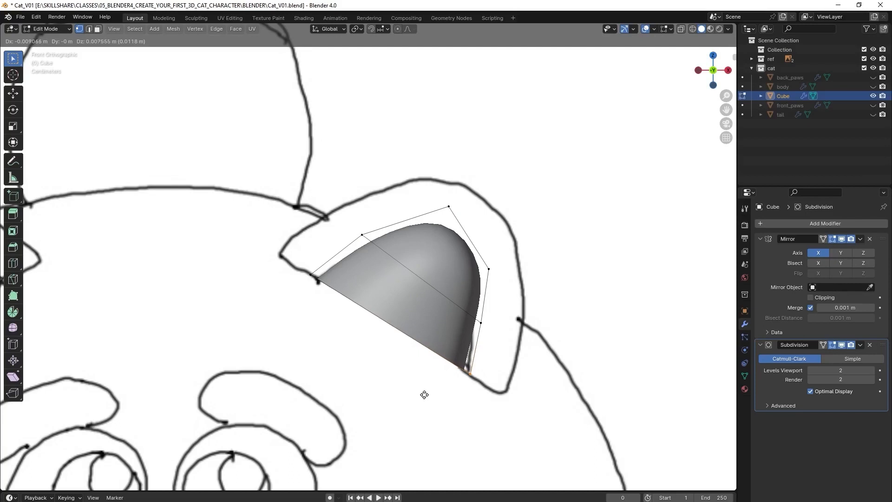
left_click(425, 394)
Move the loop cut's outer-side vertices about 0.008 m outward and down to round the ear's lower outer edge
key("shift+z")
left_click(480, 322)
key("shift+z")
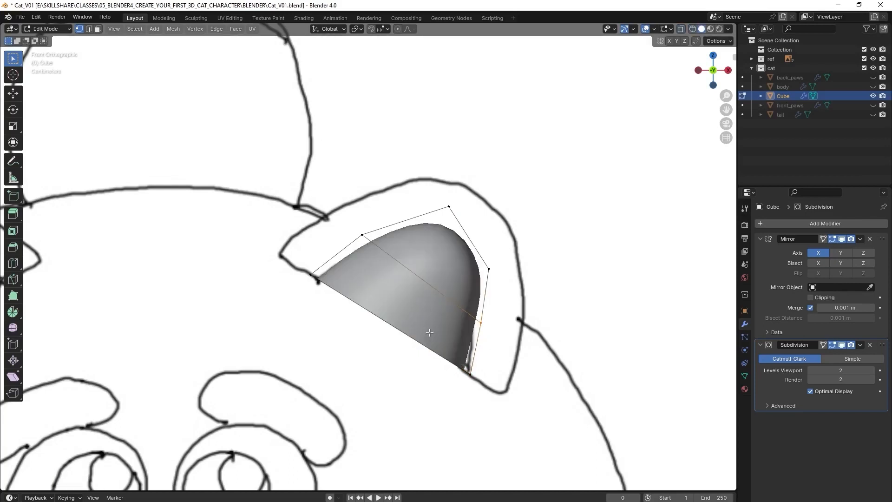
key("g")
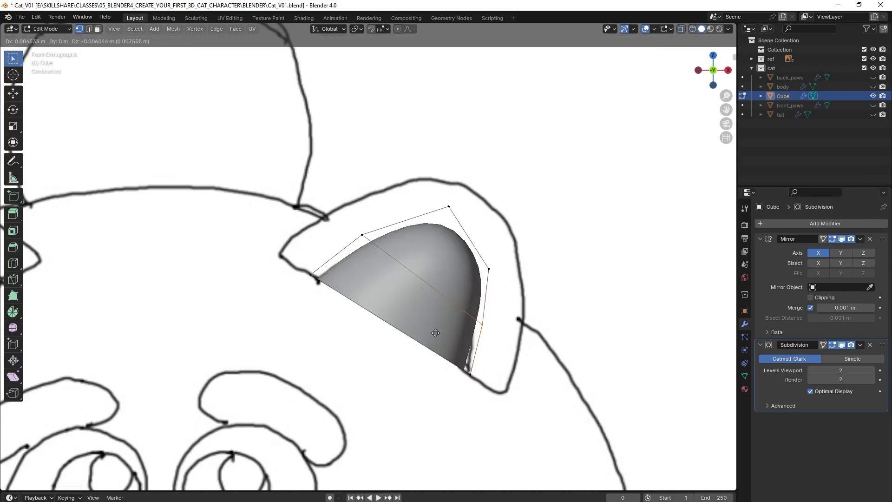
left_click(435, 332)
Move the ear's upper outer vertices about 0.008 m toward the head centre to match the drawn inner-ear curve
key("shift+z")
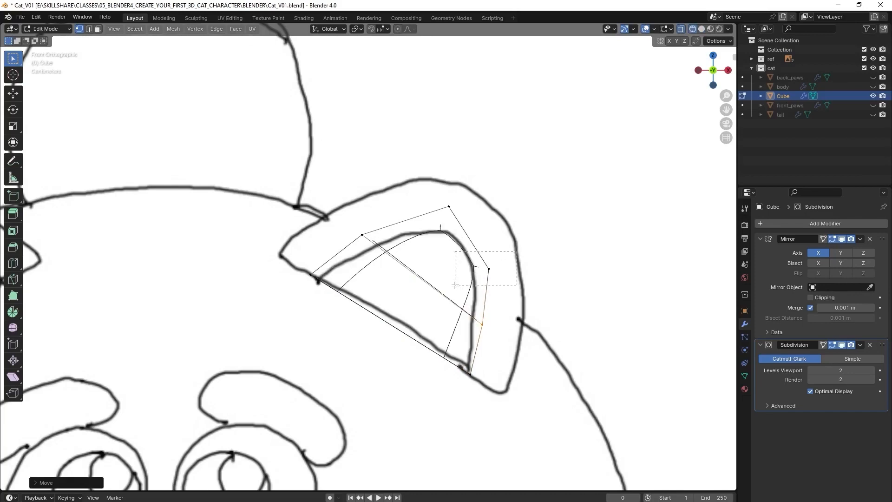
left_click_drag(454, 284, 455, 285)
key("shift+z")
key("g")
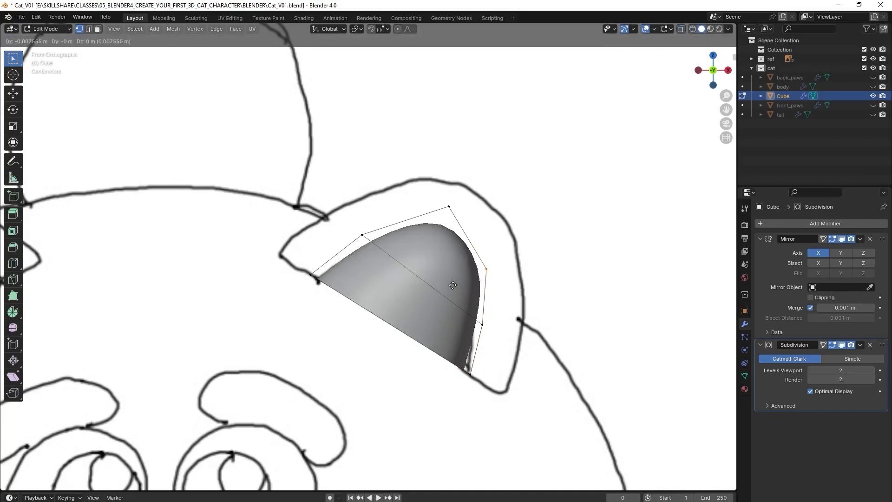
left_click(452, 285)
Flatten the whole ear mesh by scaling it along Y to about 0.25
middle_click_drag(575, 298, 494, 340)
scroll(486, 346, "down", 4)
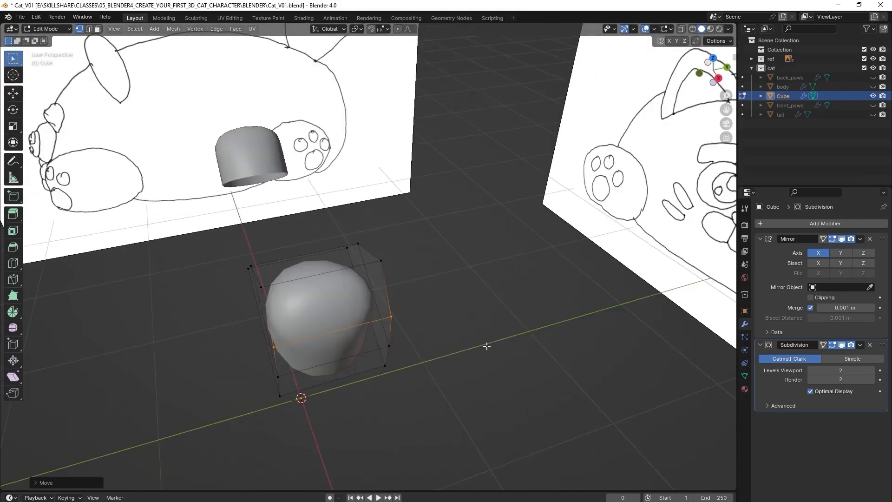
scroll(432, 332, "up", 2)
key("a")
key("s")
key("y")
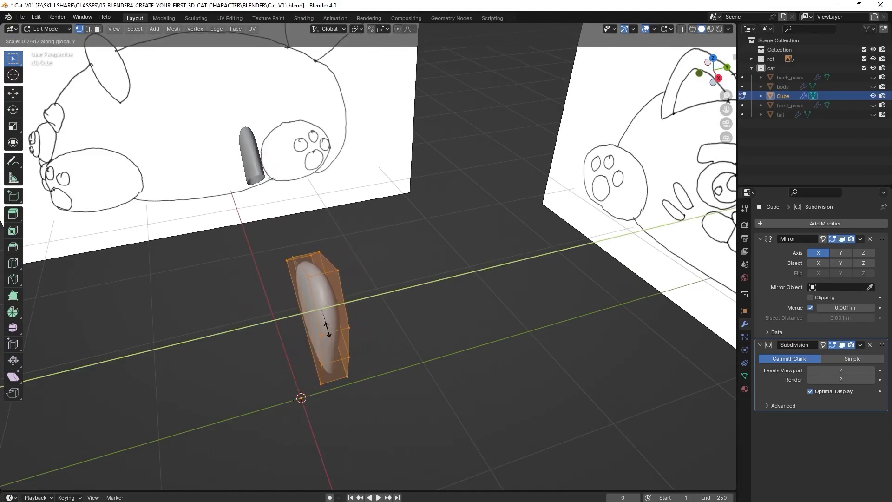
left_click(329, 328)
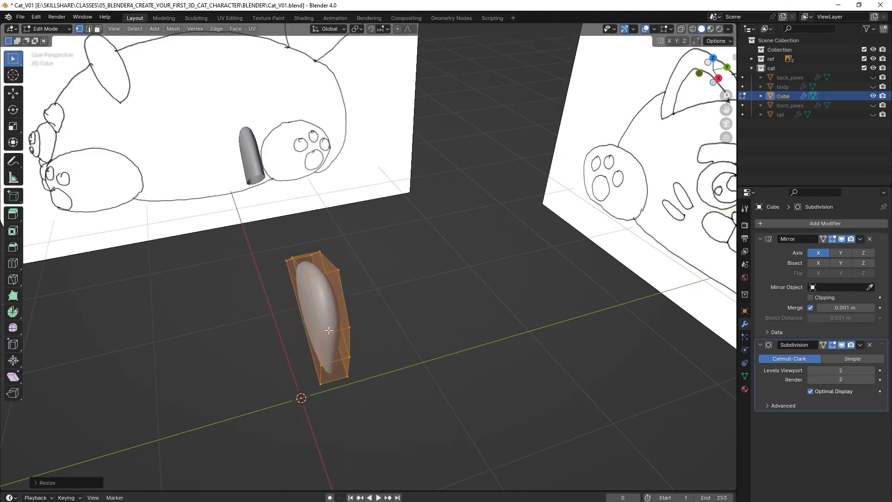
Move the whole ear mesh about 0.97 m forward along Y onto the drawn ear in side view
key("KP_3")
scroll(271, 357, "down", 4)
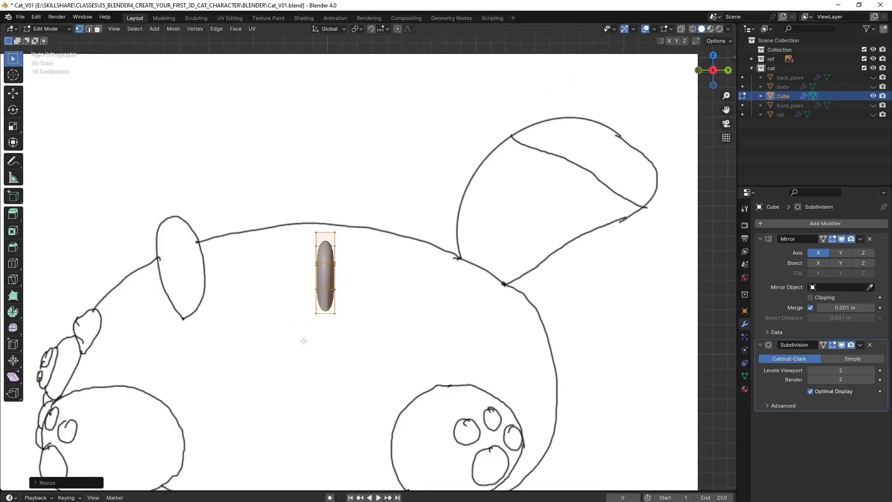
key("g")
key("y")
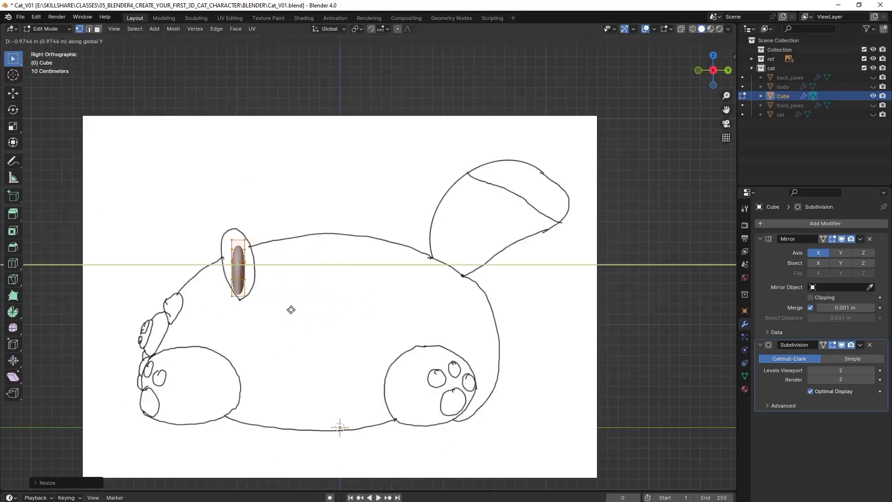
left_click(293, 309)
Rotate the ear mesh by about -14° in side view to follow the drawn ear's tilt, and check its front view
scroll(274, 298, "up", 5)
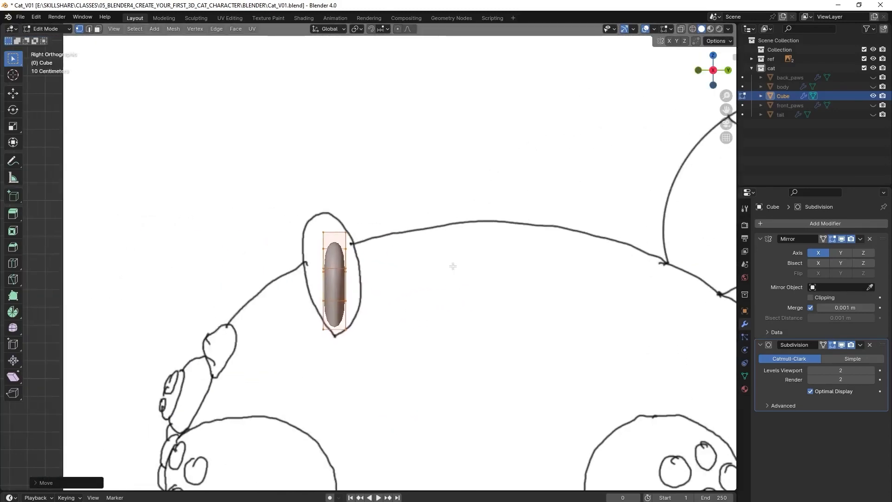
key("r")
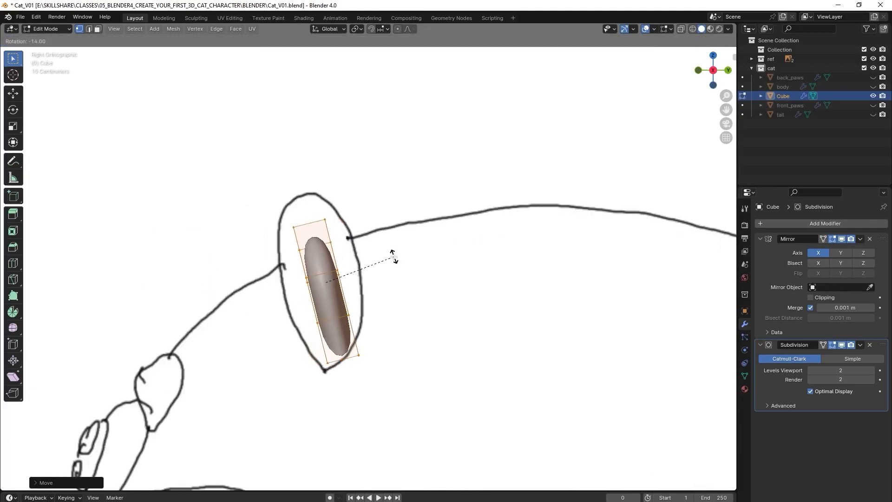
left_click(393, 256)
key("KP_1")
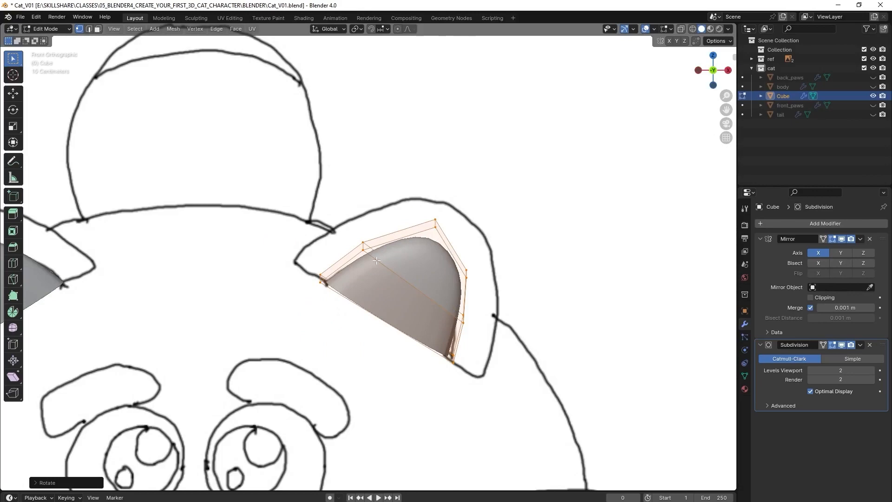
key("KP_3")
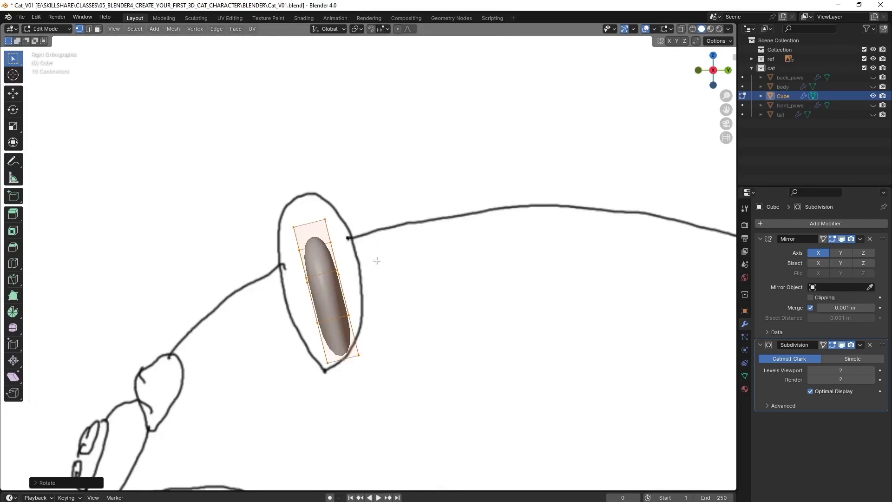
key("KP_1")
middle_click_drag(535, 251, 446, 284)
left_click(97, 29)
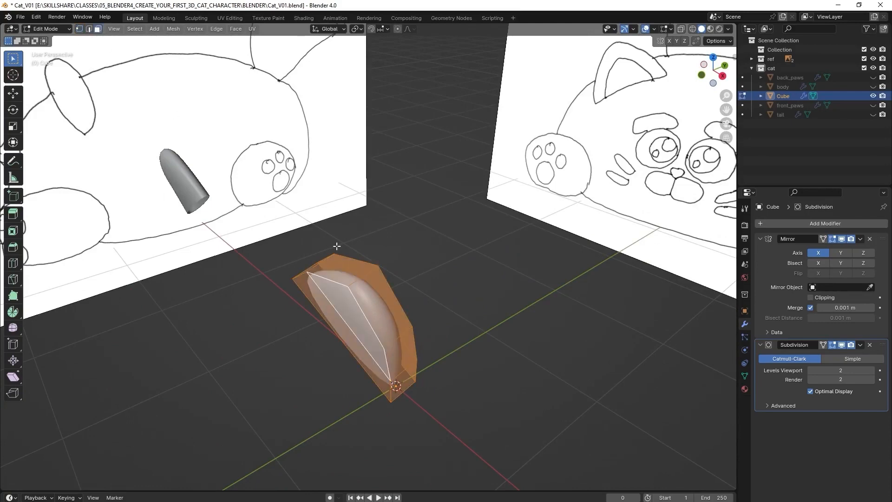
left_click(337, 277)
middle_click_drag(451, 347, 407, 307)
left_click(389, 310, "shift")
middle_click_drag(390, 356, 409, 341)
left_click(383, 271, "shift")
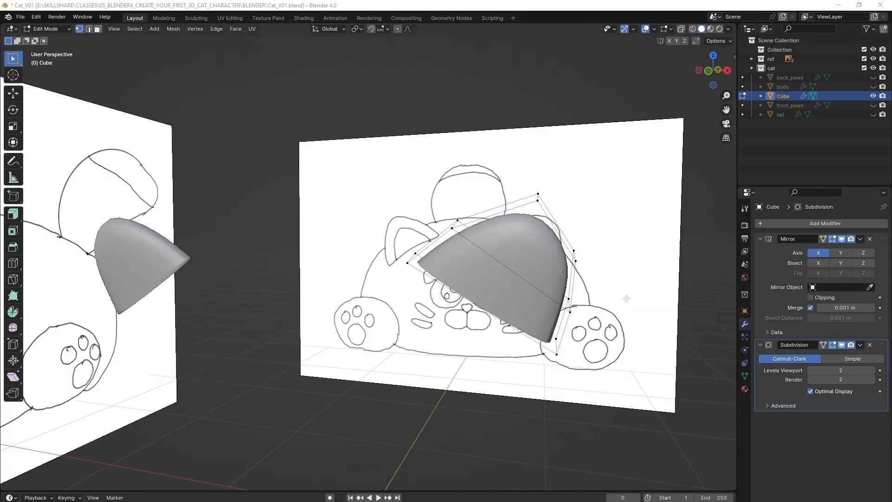
Extrude the loop of faces around the ear's outer rim slightly along their normals and scale them up to about 1.03
middle_click_drag(626, 298, 561, 299)
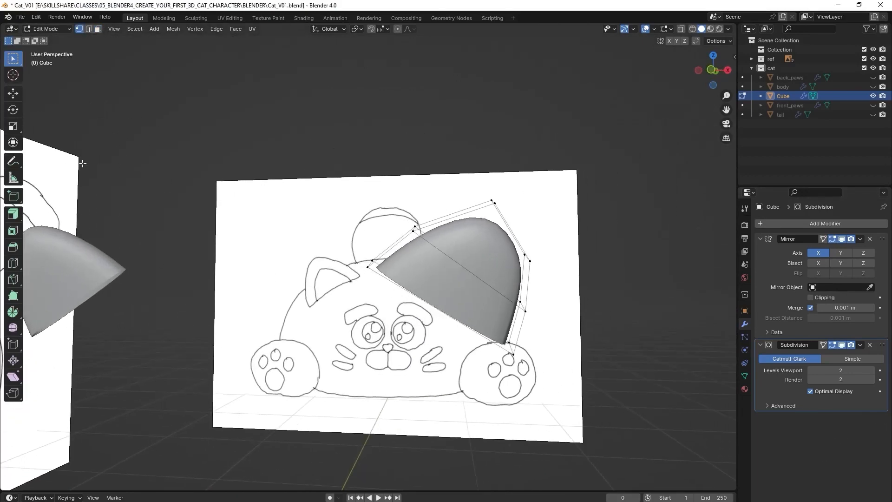
middle_click_drag(493, 202, 526, 251)
left_click(426, 351)
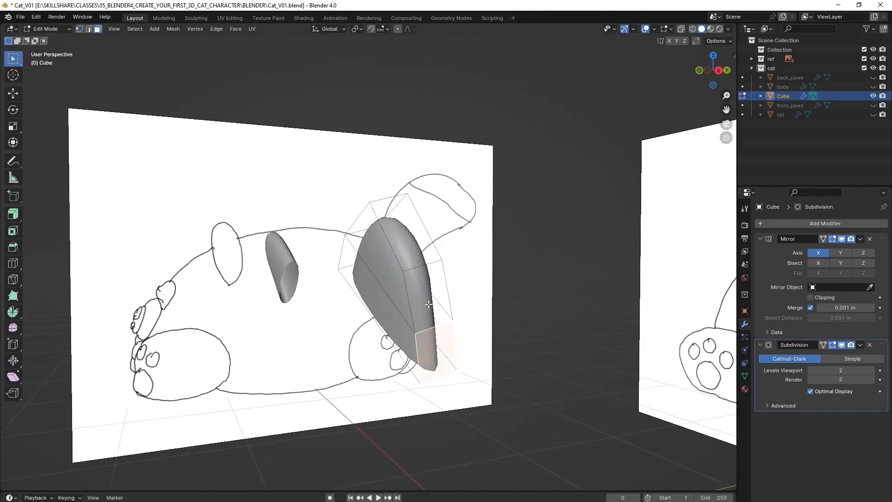
middle_click_drag(415, 235, 440, 245)
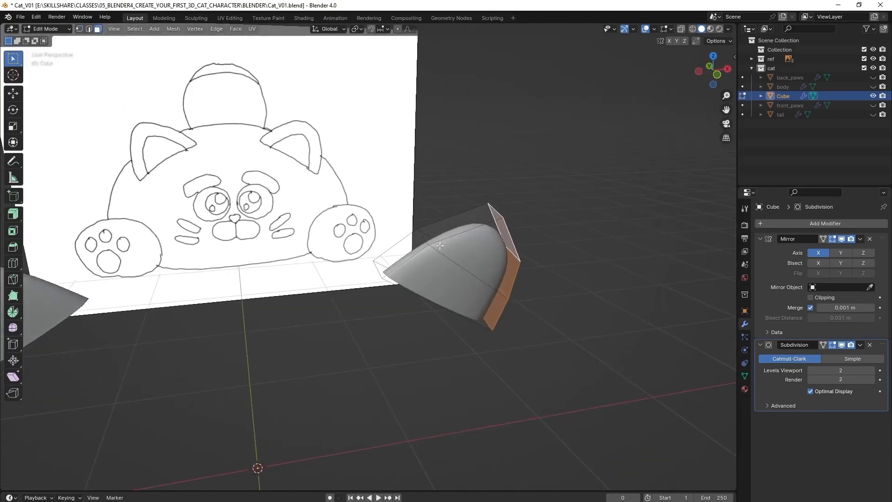
left_click(459, 228, "alt")
middle_click_drag(613, 272, 472, 254)
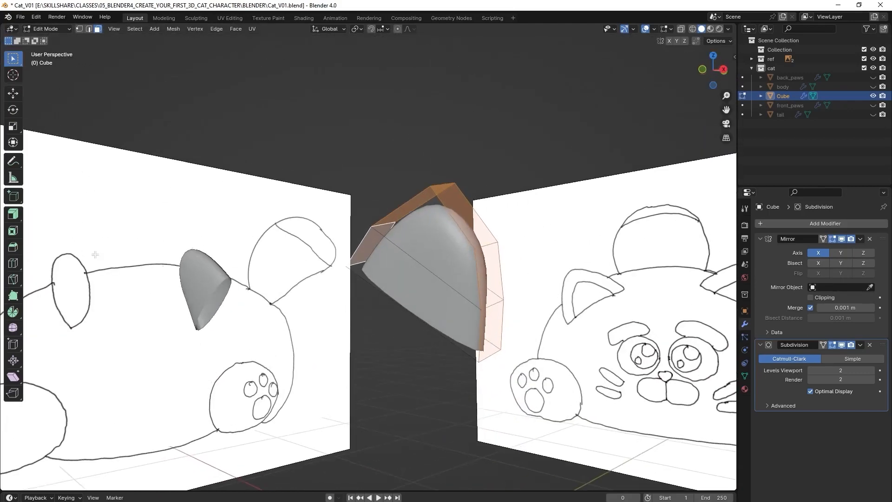
left_click(16, 218)
left_click(49, 254)
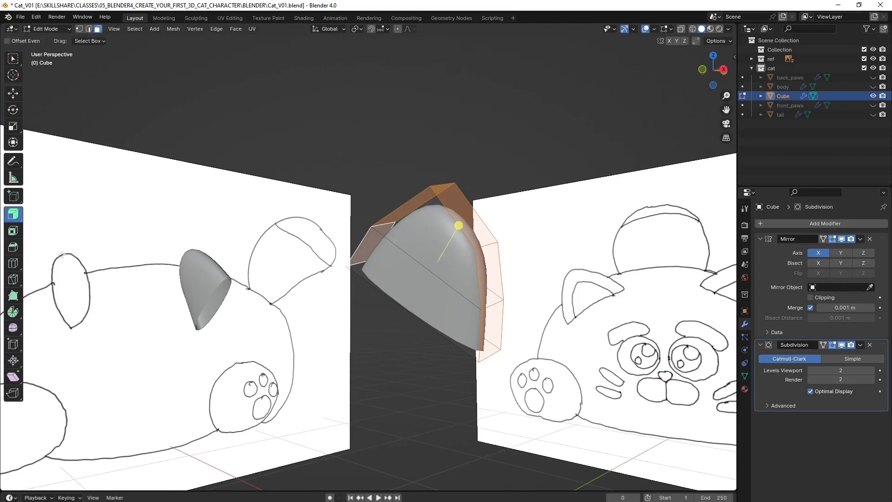
middle_click_drag(560, 236, 483, 230)
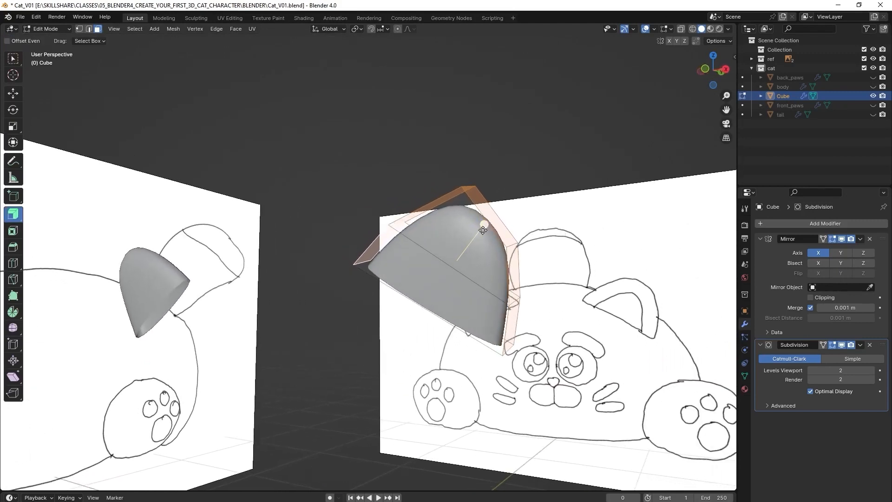
left_click_drag(487, 225, 485, 225)
key("s")
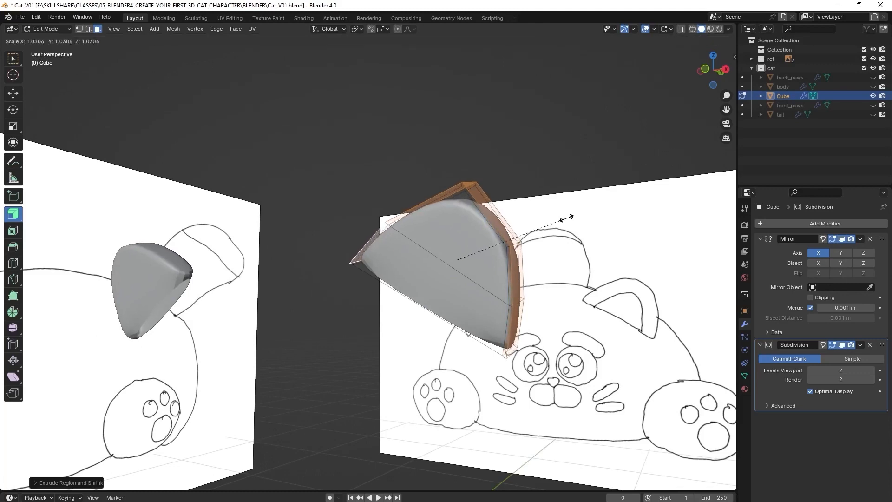
left_click(568, 218)
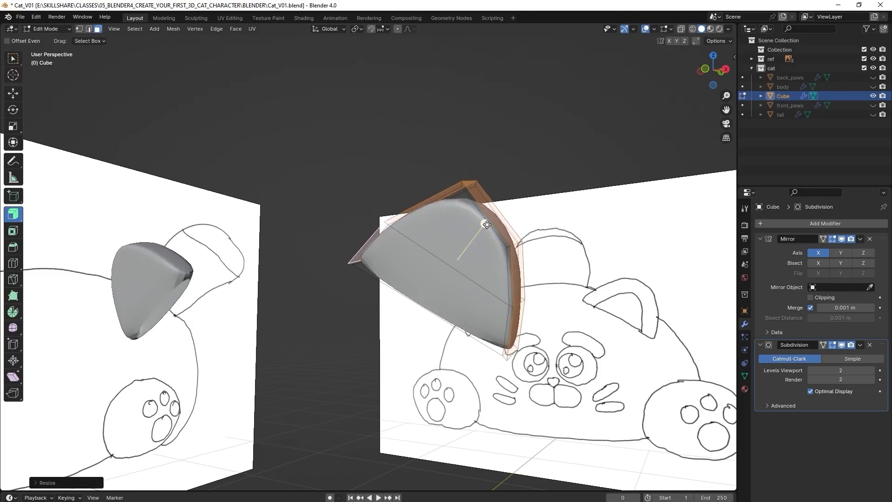
Extrude the rim faces outward along their normals a second time and enlarge them very slightly
key("alt+s")
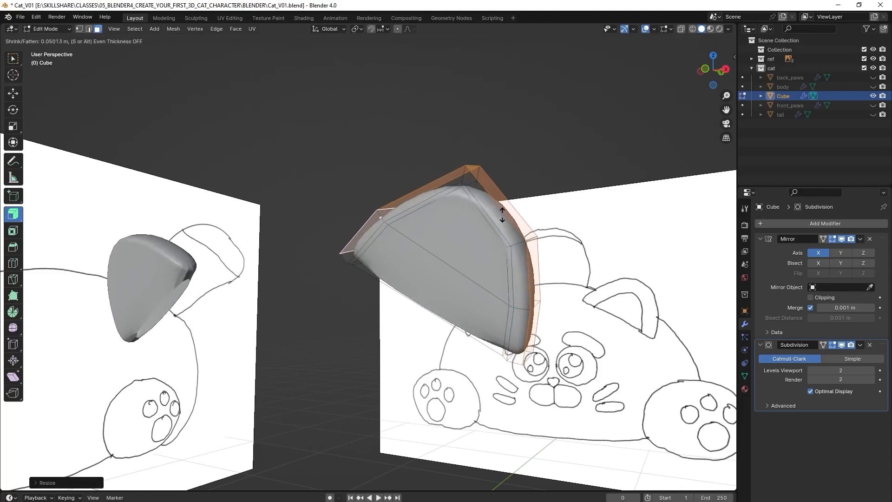
left_click(506, 211)
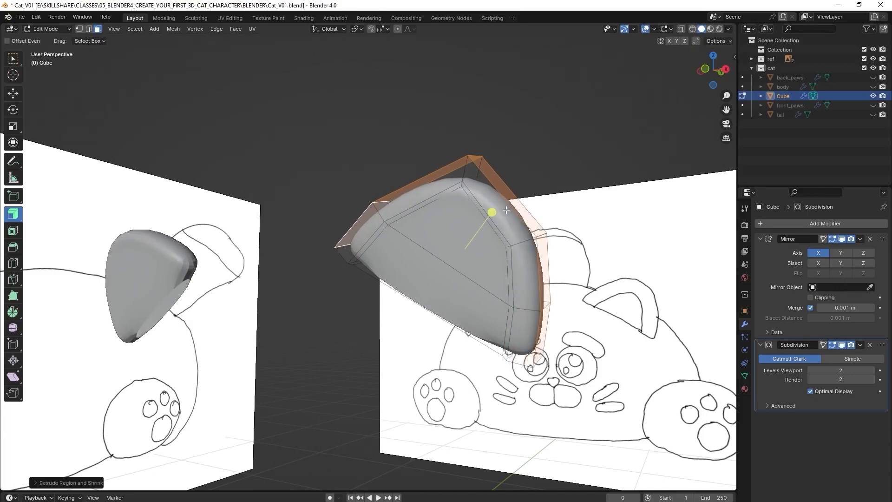
key("s")
left_click(508, 210)
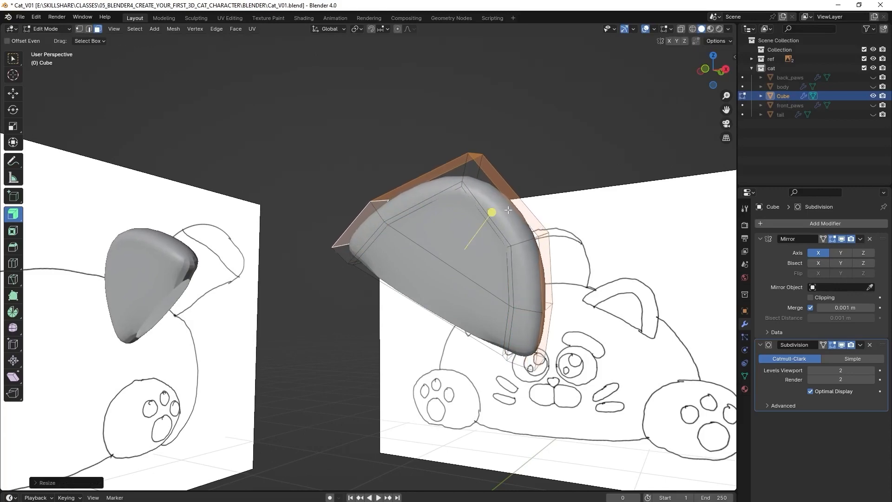
Scale the extruded rim faces by about 1.2 to match the drawn outer ear in front view, and nudge them slightly forward
key("KP_1")
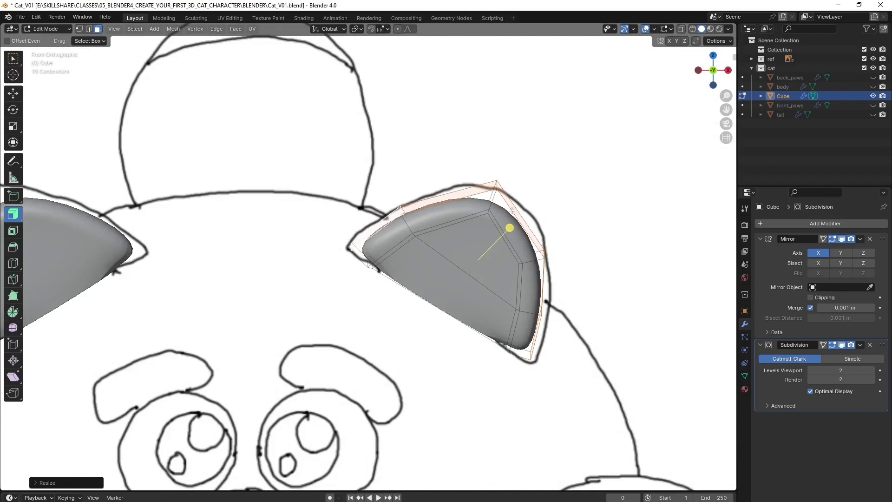
key("s")
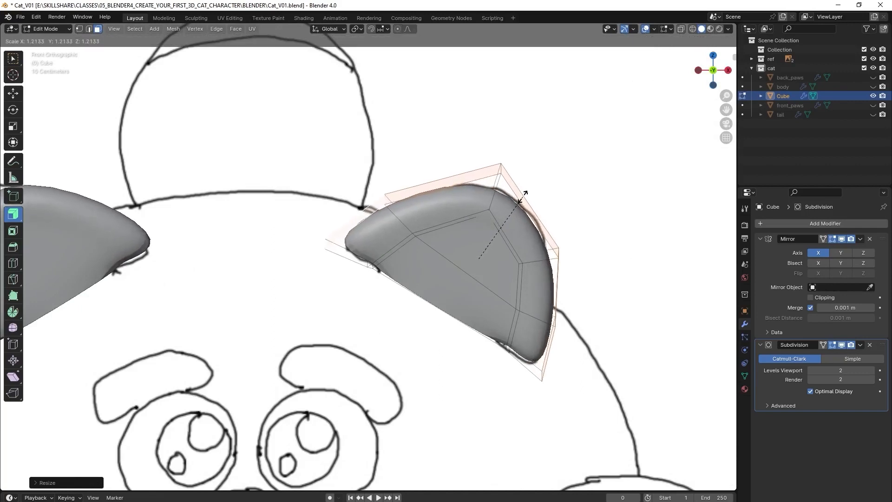
left_click(520, 199)
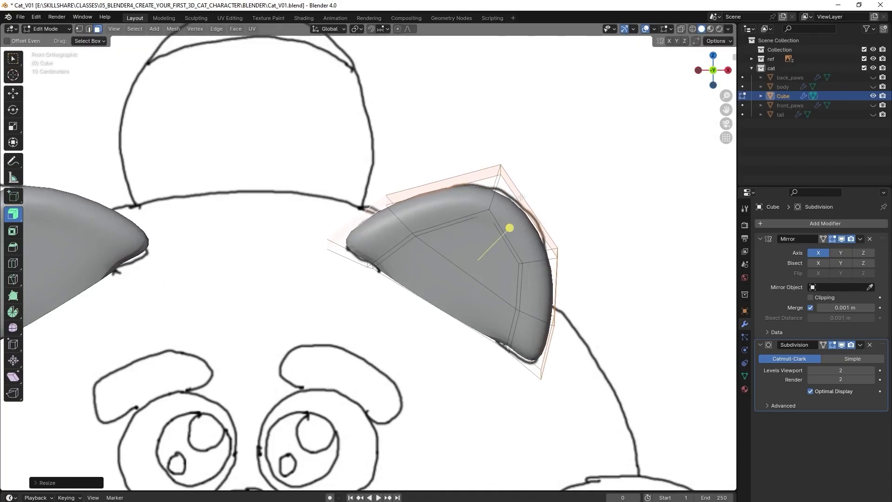
middle_click_drag(522, 197, 643, 226)
key("g")
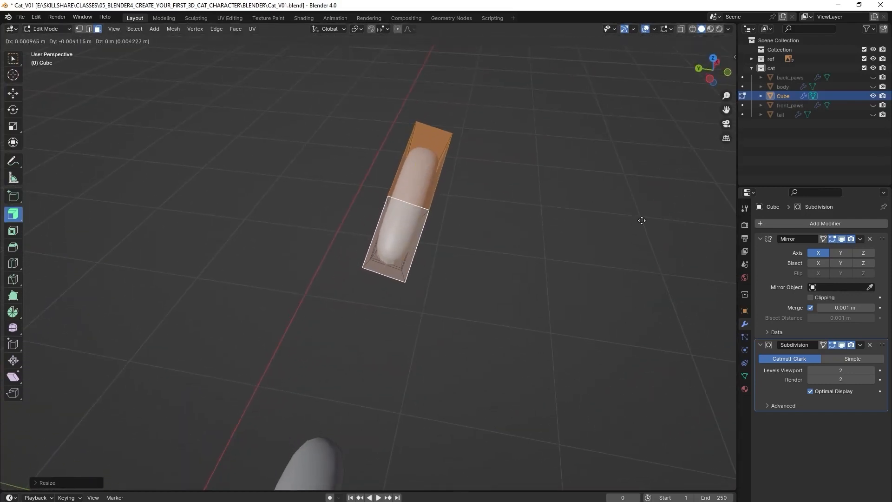
left_click(644, 220)
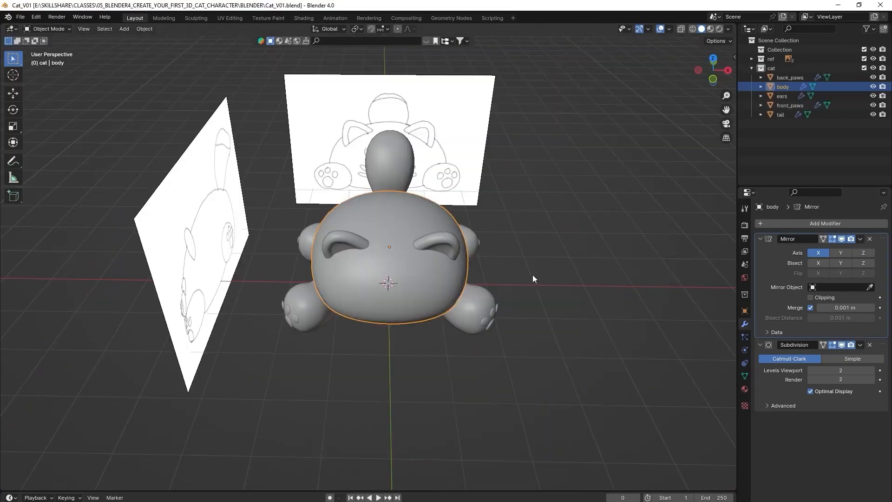
Add a UV sphere mesh to the cat scene
middle_click_drag(532, 274, 523, 299)
scroll(515, 273, "up", 1)
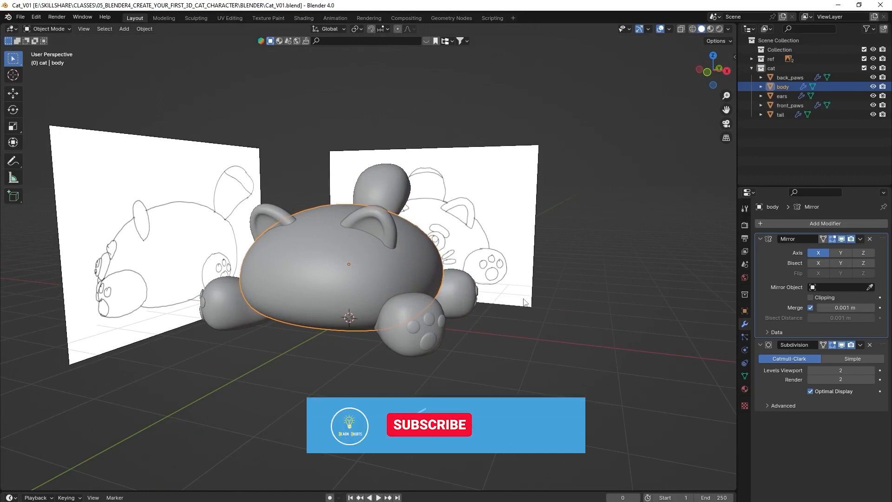
key("shift+a")
mouse_move(523, 298)
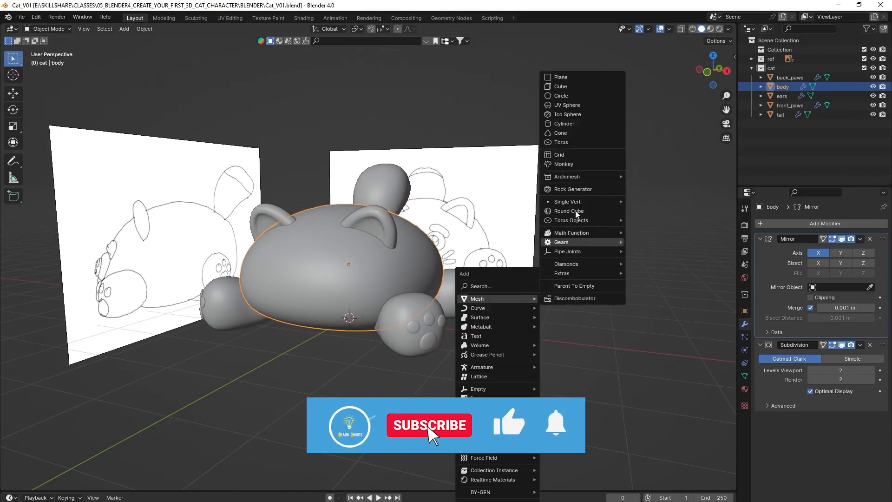
left_click(573, 106)
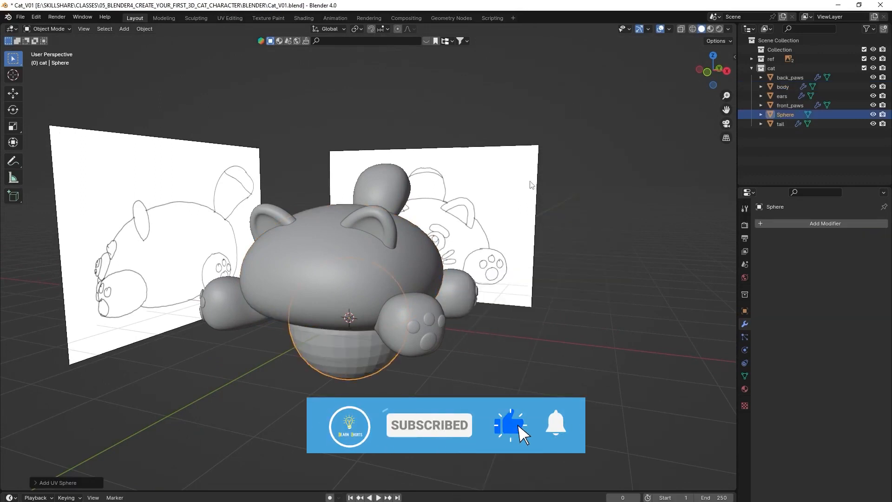
middle_click_drag(496, 320, 623, 307)
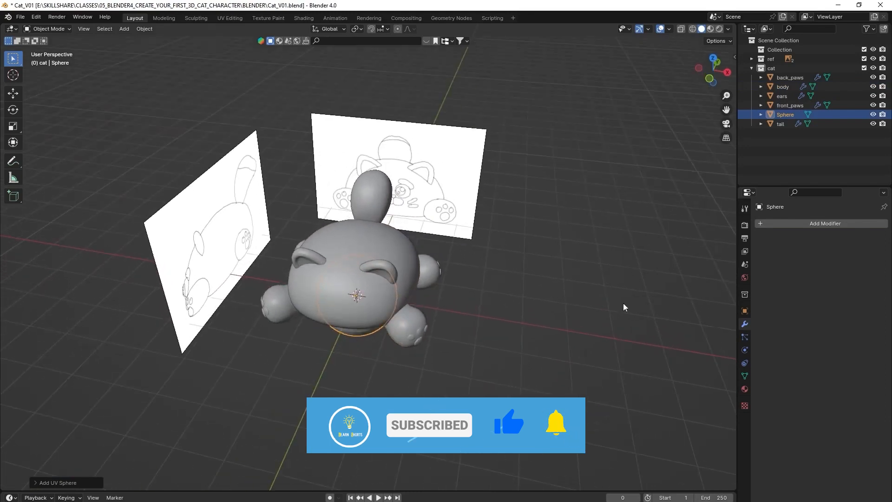
Add a Mirror modifier on the X axis and a Subdivision Surface modifier to the new sphere
left_click(837, 224)
key("space")
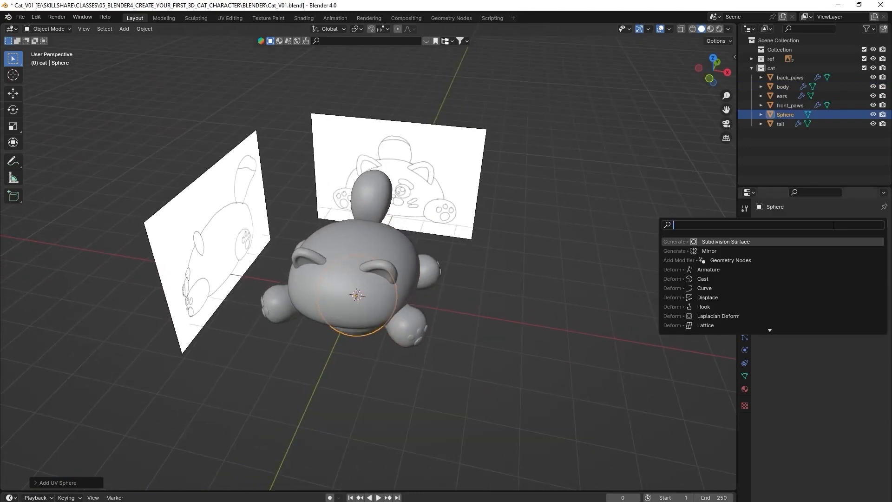
left_click(723, 250)
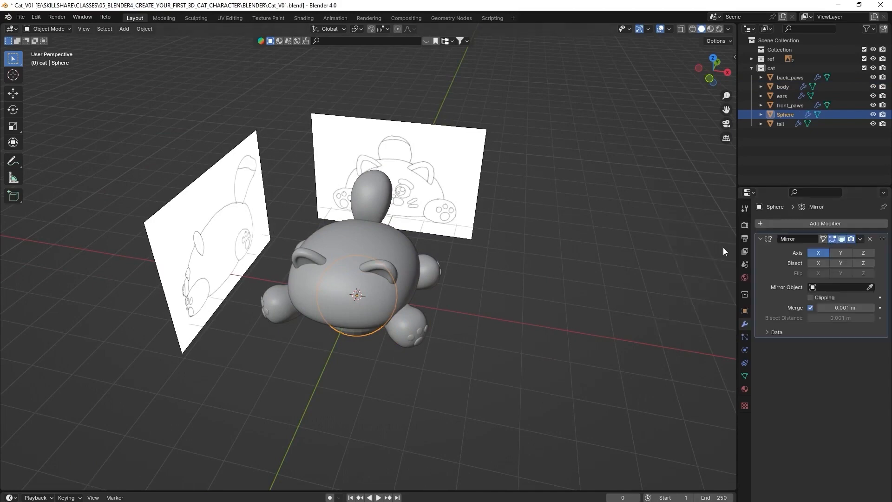
left_click(817, 223)
left_click(818, 223)
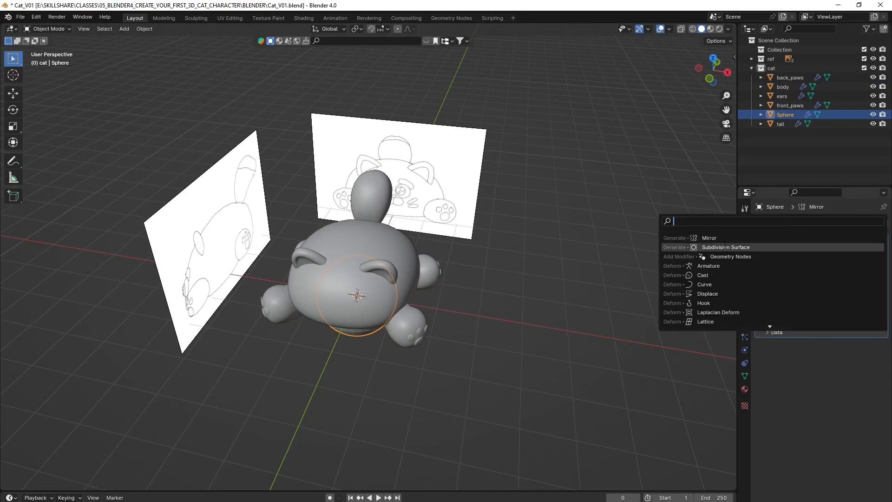
left_click(728, 246)
middle_click_drag(455, 307, 450, 310)
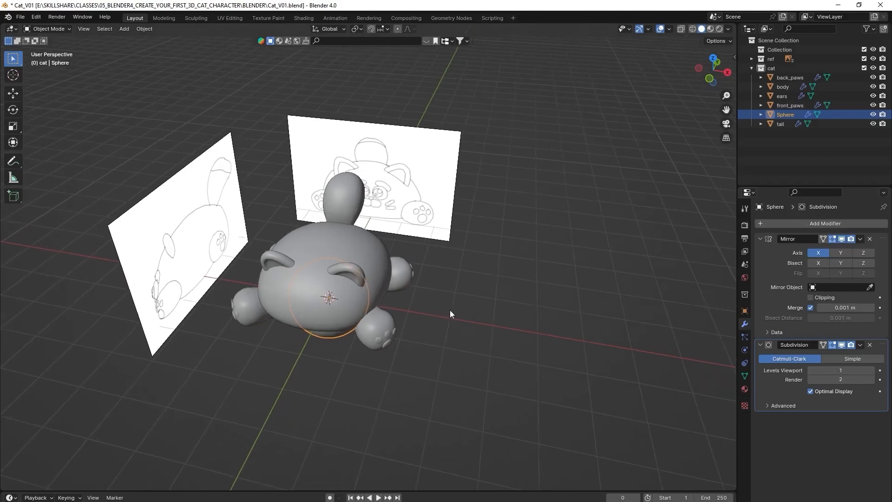
Enter mesh editing and move the whole sphere along X until it sits well clear of the cat's body
key("Tab")
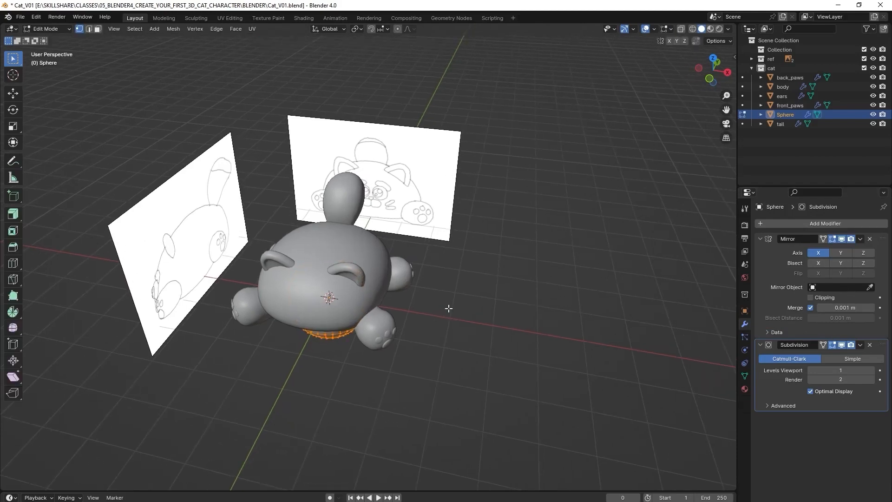
key("g")
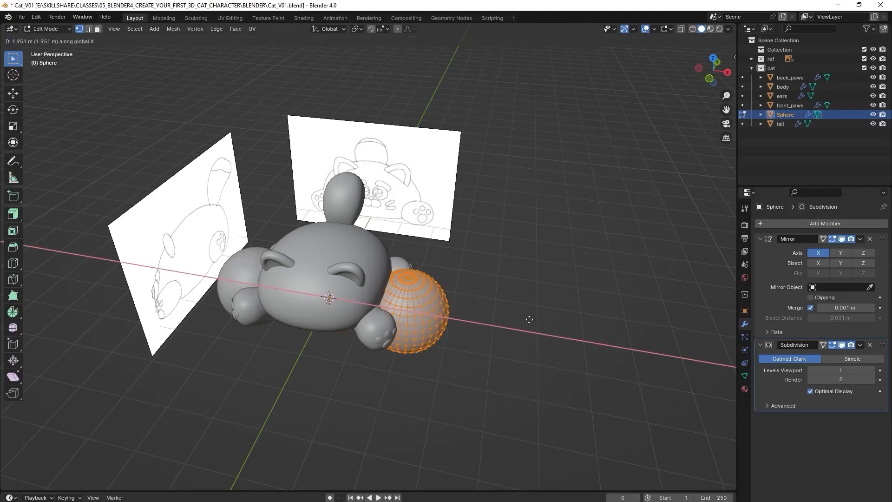
left_click(618, 330)
Flatten the sphere along Z to about 0.25 of its height, forming a thin disc
middle_click_drag(637, 339, 597, 310)
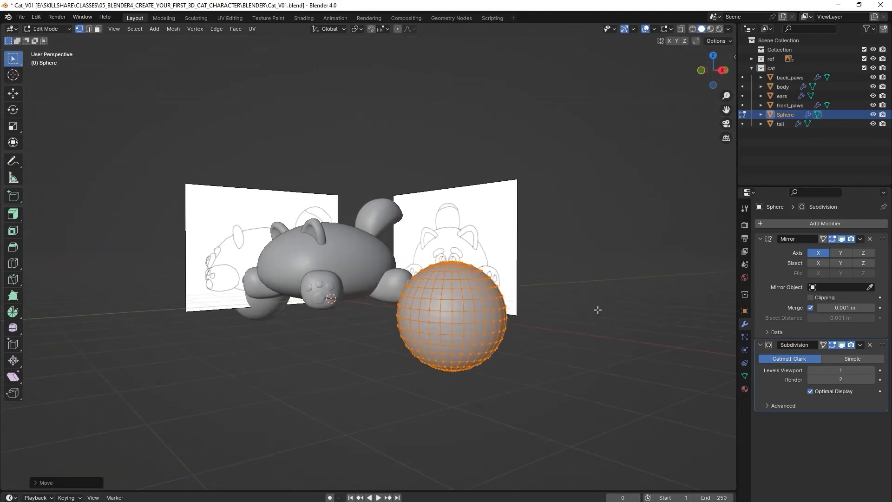
key("s")
key("z")
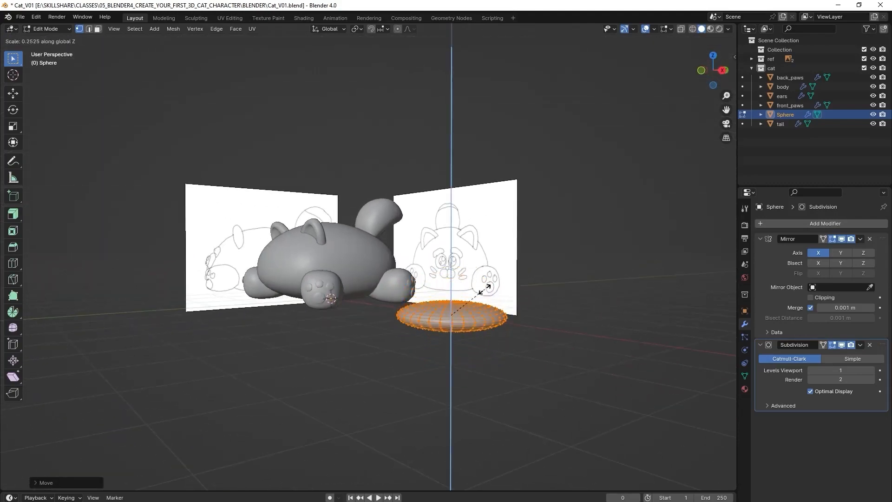
left_click(477, 292)
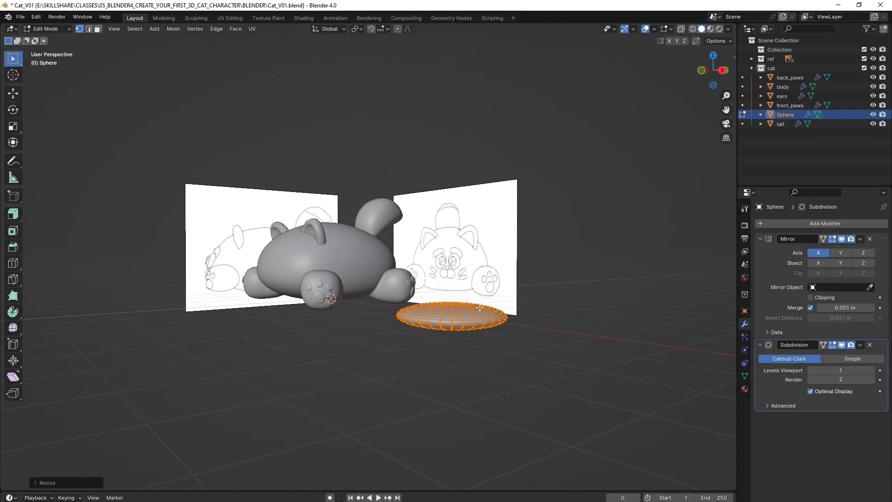
Scale the flattened eye disc down uniformly to about 0.47
scroll(479, 307, "up", 3)
middle_click_drag(636, 341, 535, 272, "shift")
middle_click_drag(535, 272, 510, 341)
scroll(571, 348, "up", 2)
middle_click_drag(629, 364, 559, 303, "shift")
key("s")
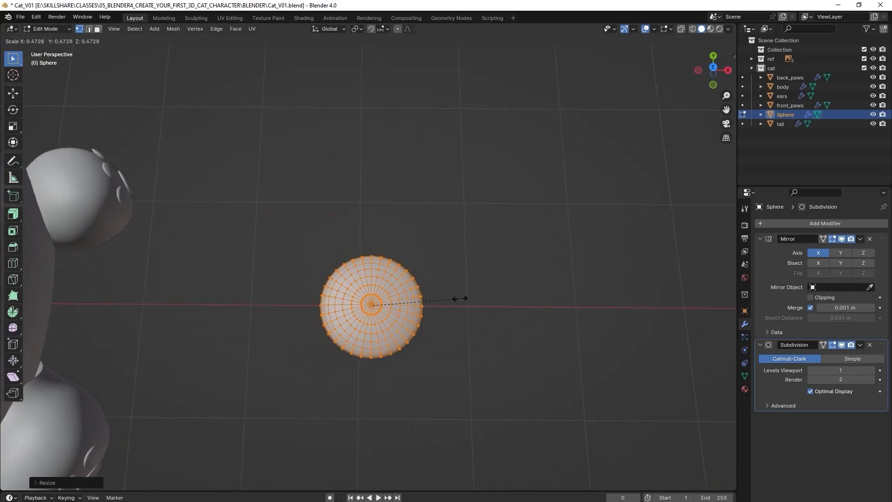
left_click(456, 297)
Duplicate the disc, offset the copy toward positive X and Y, and scale it to about 0.66 as an eye highlight
key("KP_Decimal")
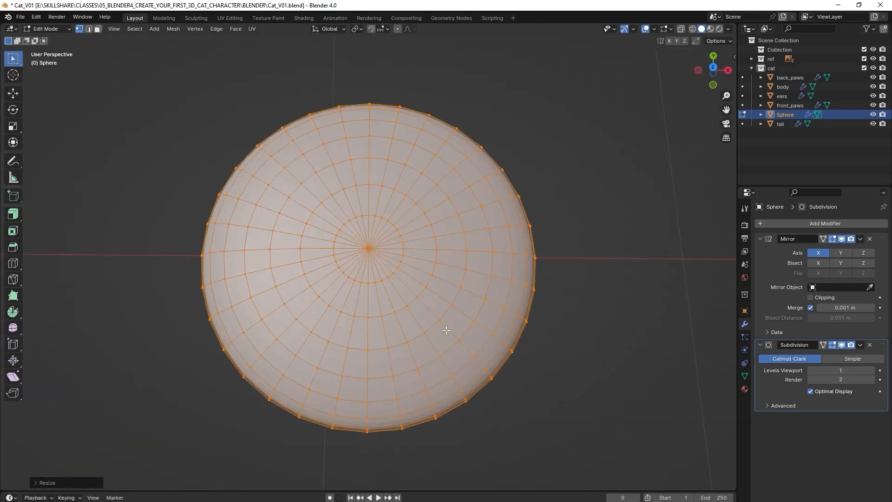
scroll(515, 325, "down", 2)
middle_click_drag(515, 325, 533, 346, "shift")
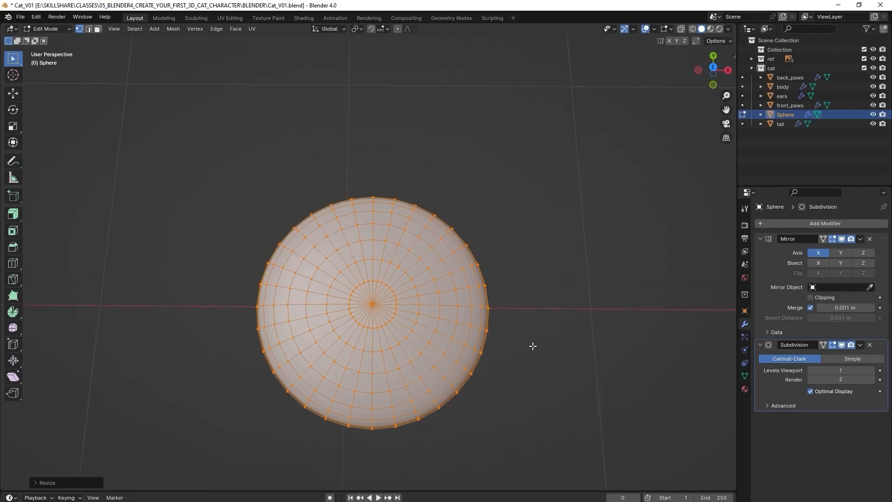
key("shift+d")
left_click(555, 318)
key("s")
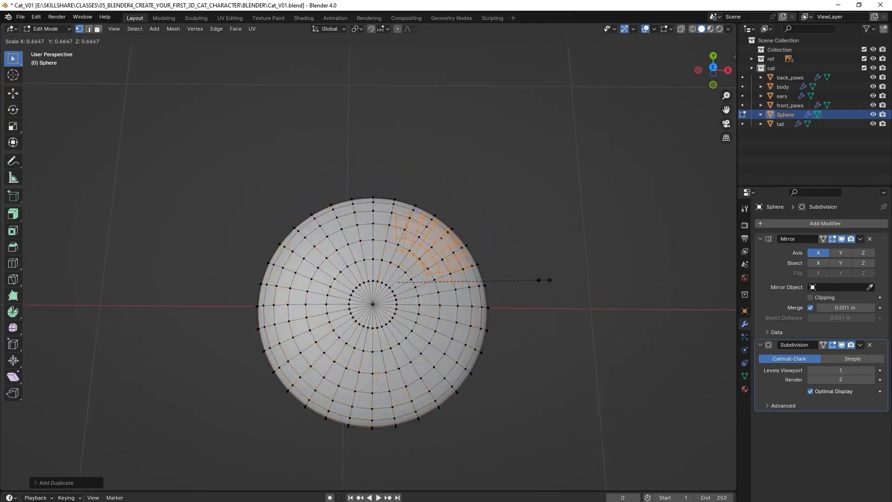
left_click(543, 280)
Raise the highlight disc along Z onto the eye's upper surface, rotate it slightly and scale it down further
middle_click_drag(593, 321, 488, 229)
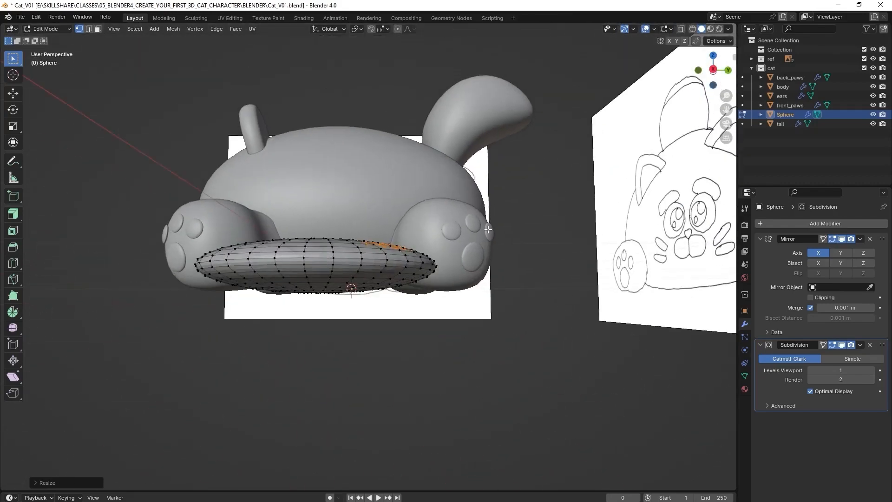
key("g")
key("z")
left_click(502, 206)
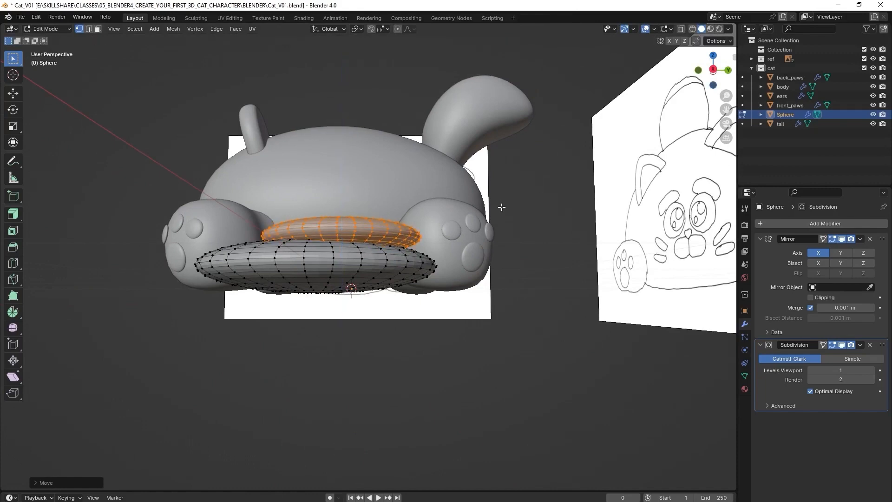
key("r")
left_click(501, 217)
key("s")
left_click(443, 212)
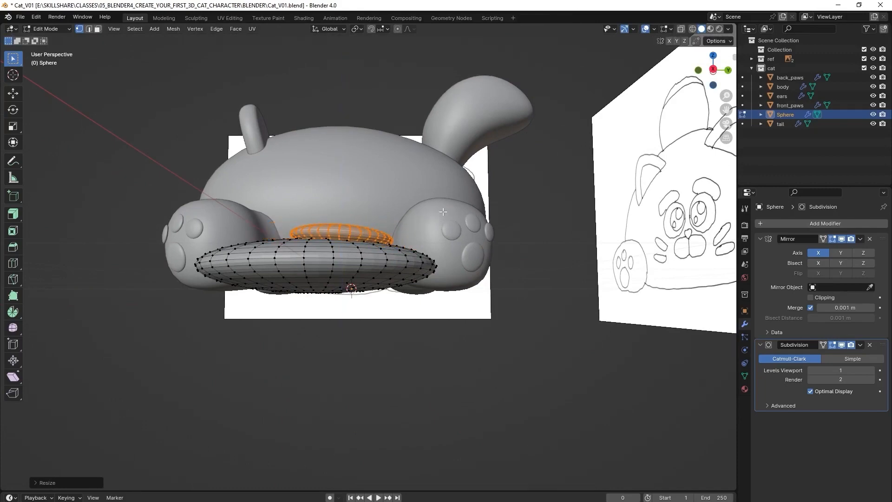
Move the highlight disc toward the eye's positive X and Y edge in a view from above
middle_click_drag(442, 211, 553, 322)
key("g")
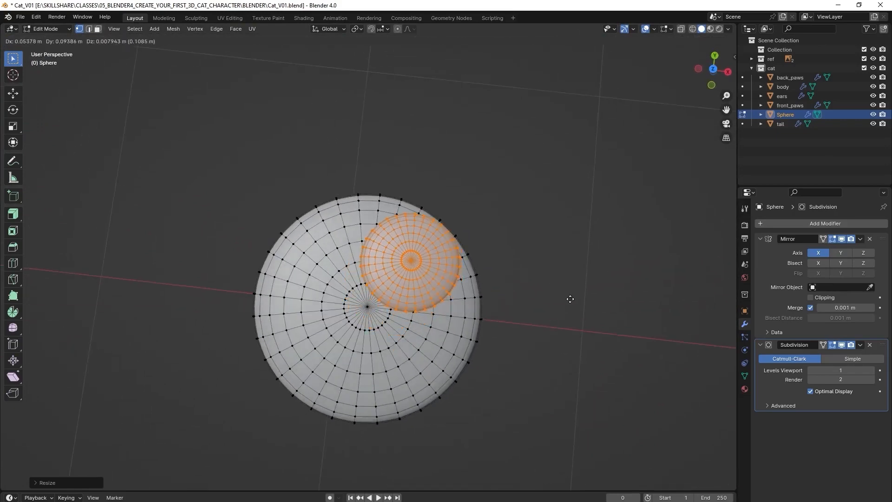
left_click(570, 300)
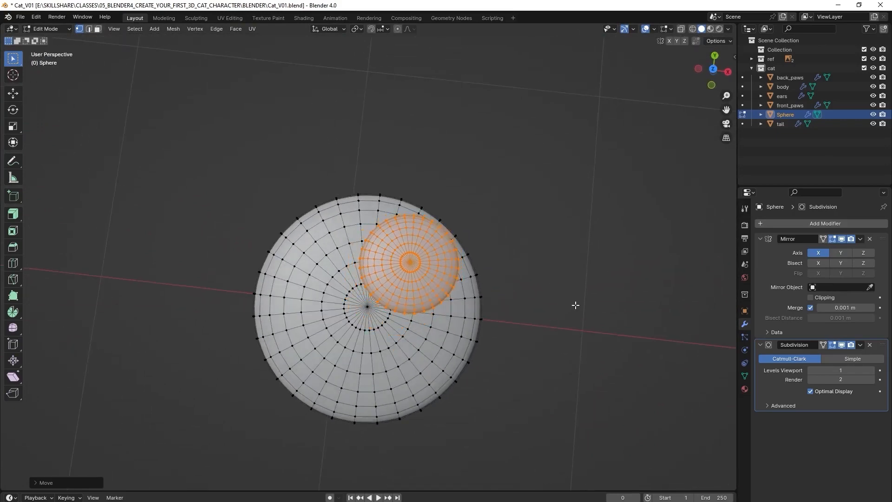
Tilt the highlight disc from two side views so it follows the curvature of the eye's upper surface
middle_click_drag(575, 304, 533, 225)
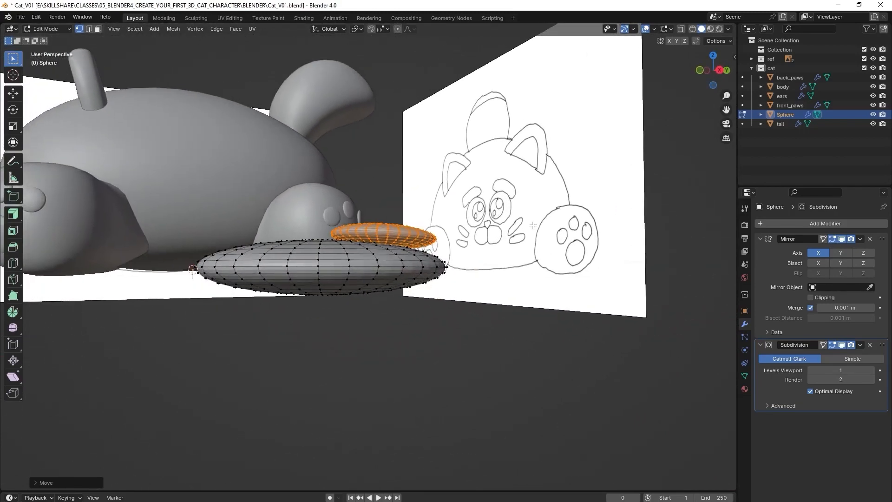
key("r")
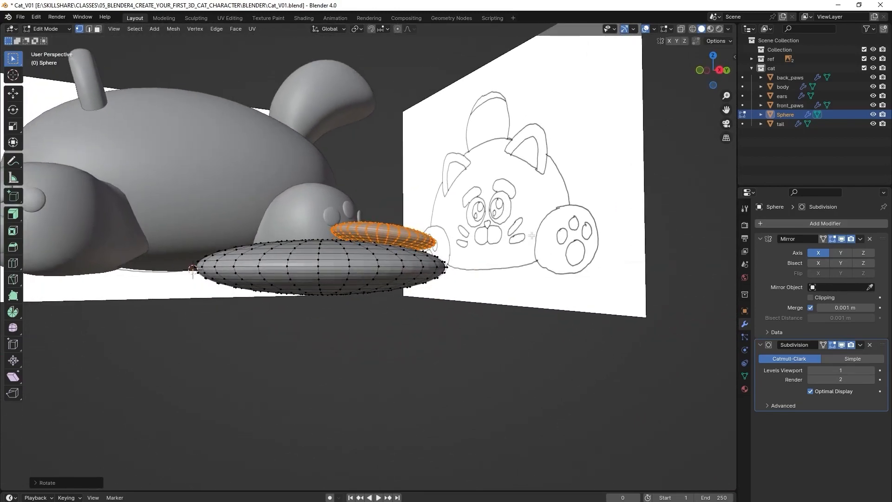
left_click(530, 241)
middle_click_drag(468, 222, 732, 212)
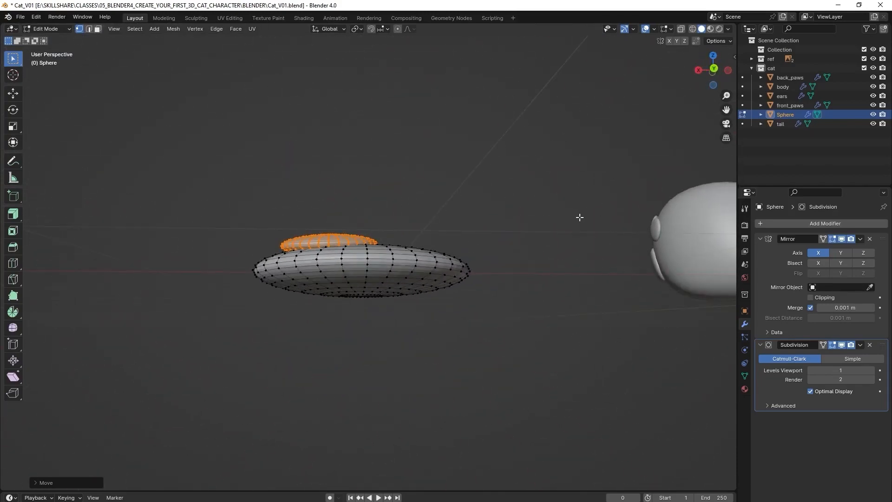
key("r")
left_click(571, 206)
Duplicate the highlight disc to the diagonally opposite side of the eye and scale the copy down
middle_click_drag(571, 206, 545, 341)
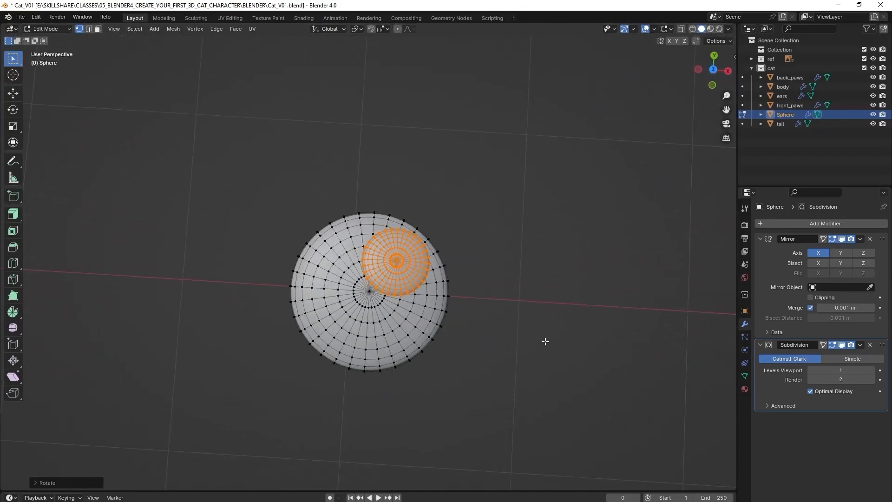
key("shift+d")
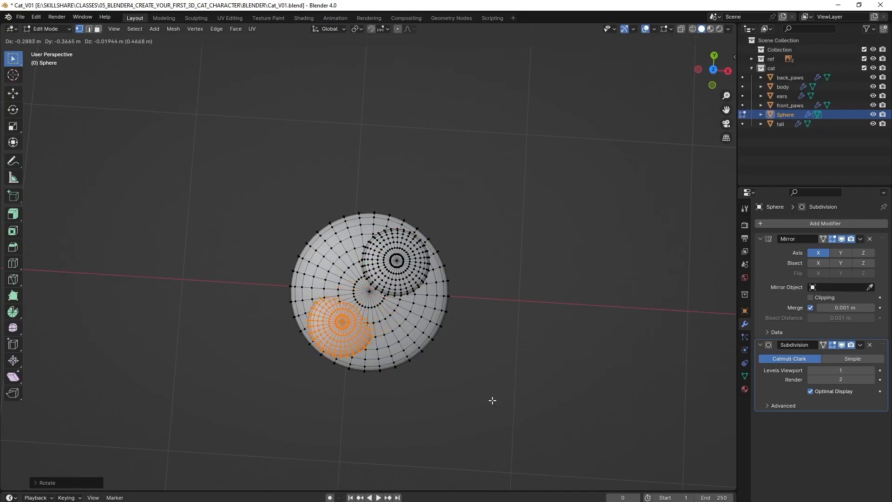
left_click(492, 398)
middle_click_drag(491, 397, 469, 259)
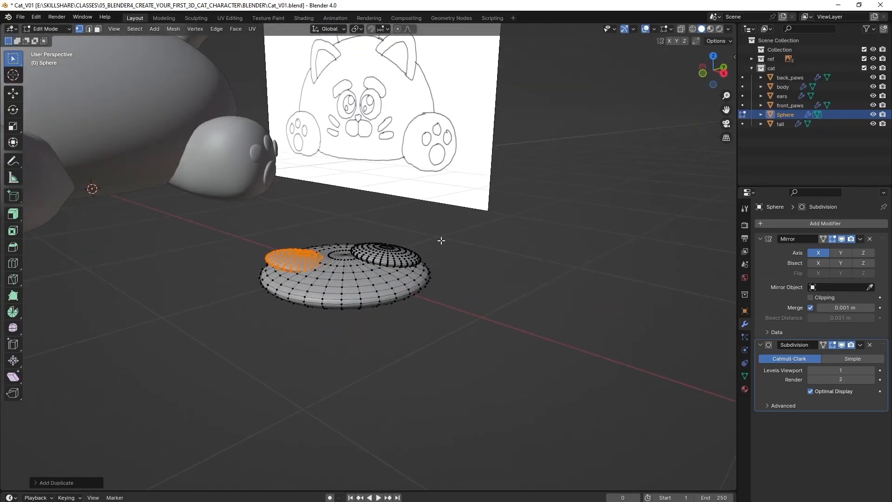
key("s")
left_click(403, 247)
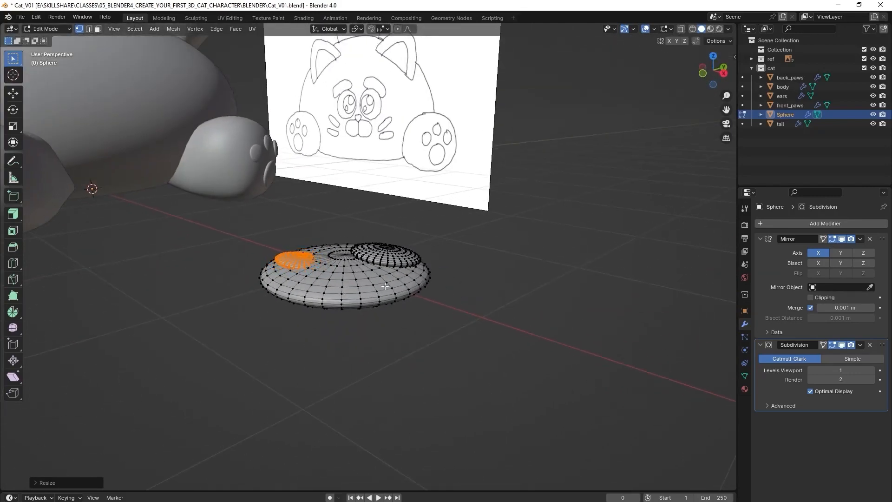
Rotate the smaller highlight by about -14° to match the eye's slope and lift it slightly above the surface
middle_click_drag(380, 273, 420, 261)
scroll(375, 252, "up", 4)
key("r")
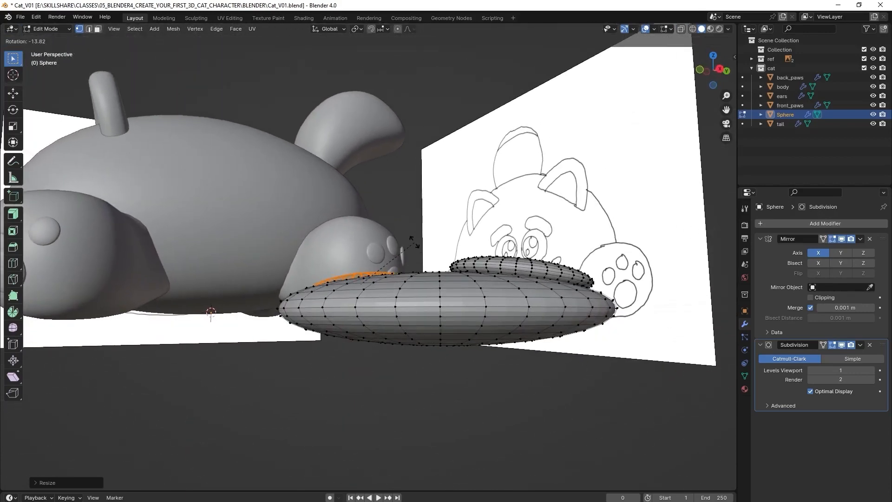
left_click(412, 240)
key("g")
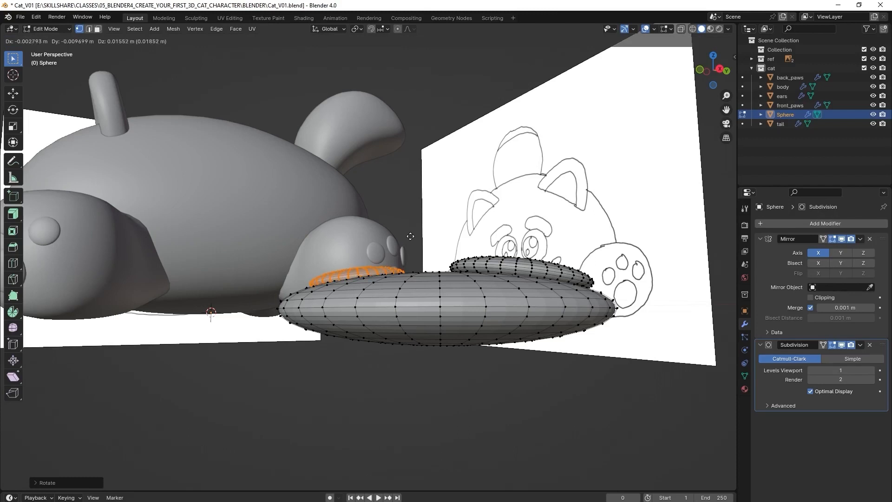
left_click(358, 250)
Select the entire smaller highlight mesh, shift it slightly on the eye in top view and scale it to about 0.9
left_click(349, 279)
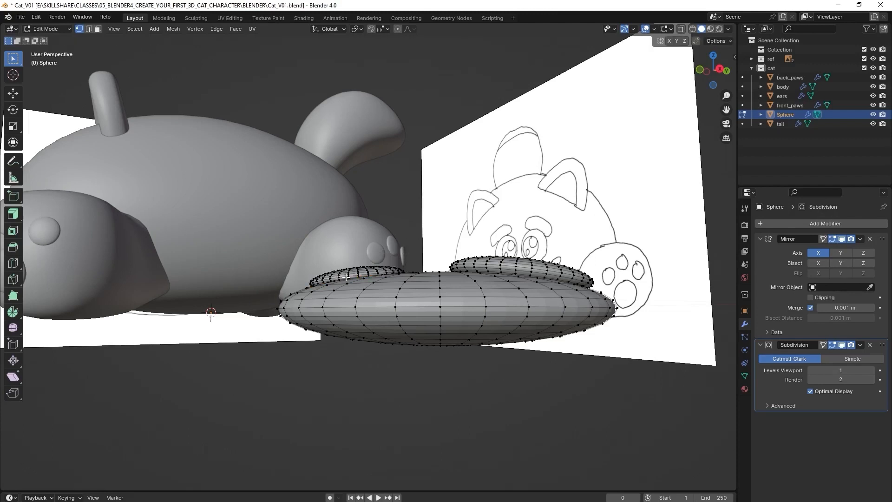
key("l")
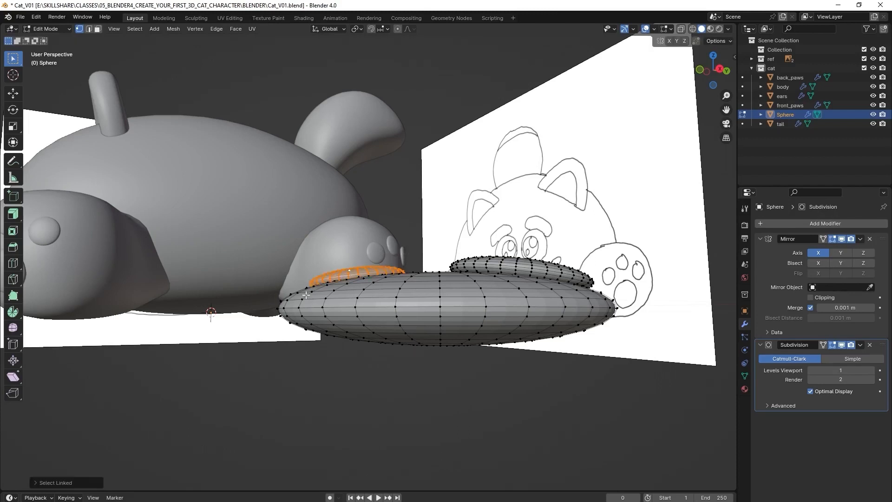
middle_click_drag(325, 351, 494, 369)
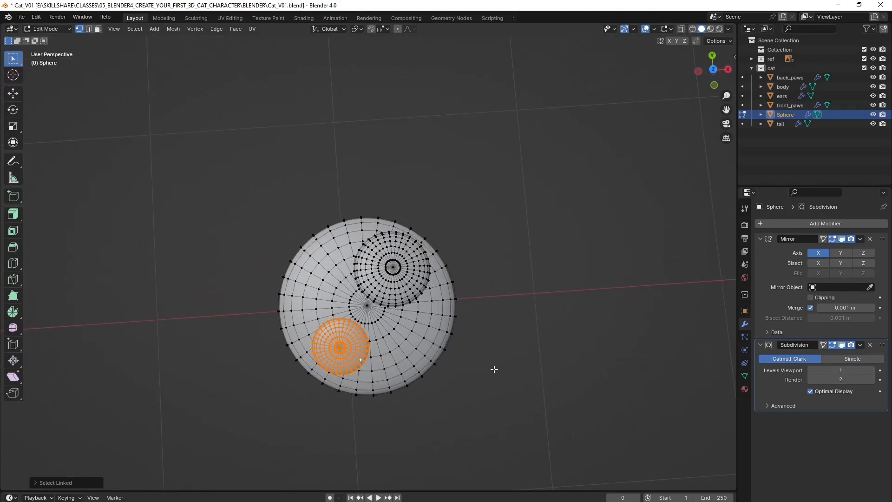
key("g")
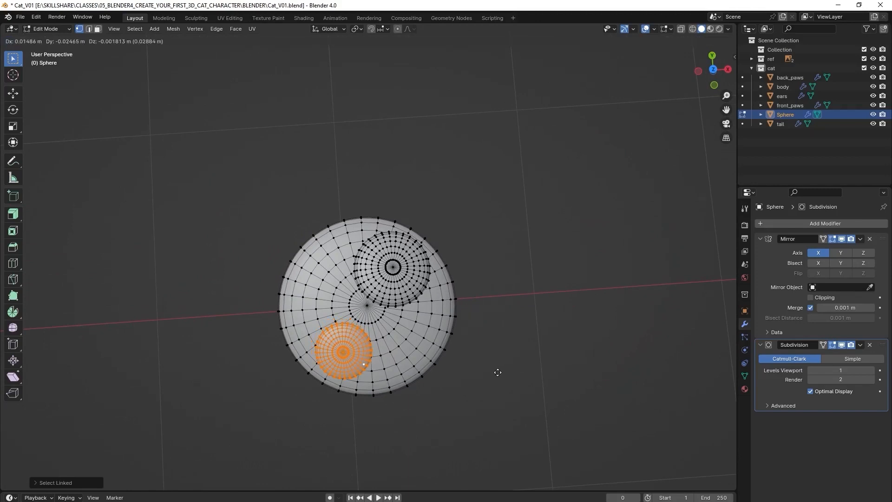
left_click(491, 368)
key("s")
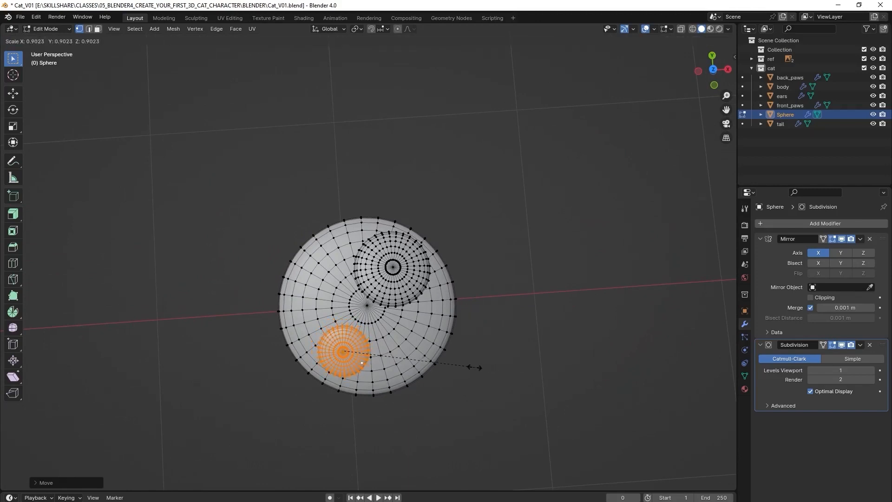
left_click(478, 365)
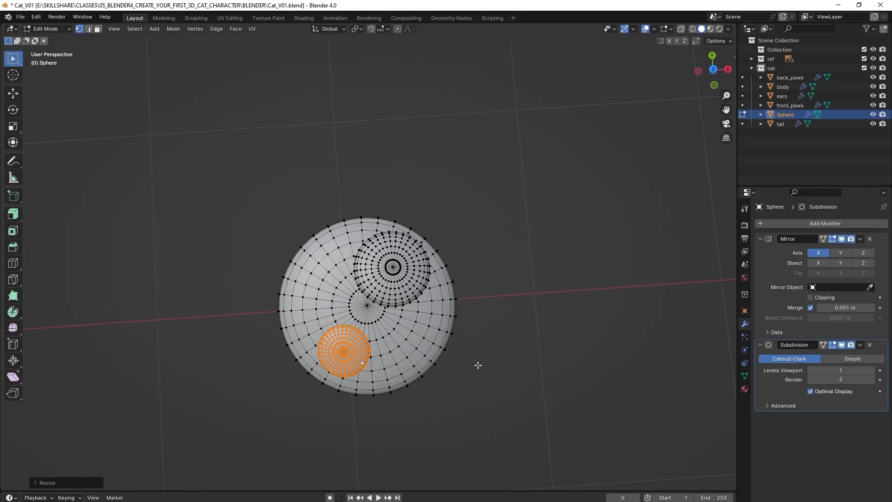
Return to Object Mode and apply smooth shading to the eye with its highlights
key("Tab")
left_click(519, 358)
middle_click_drag(528, 371, 517, 325)
right_click(394, 317)
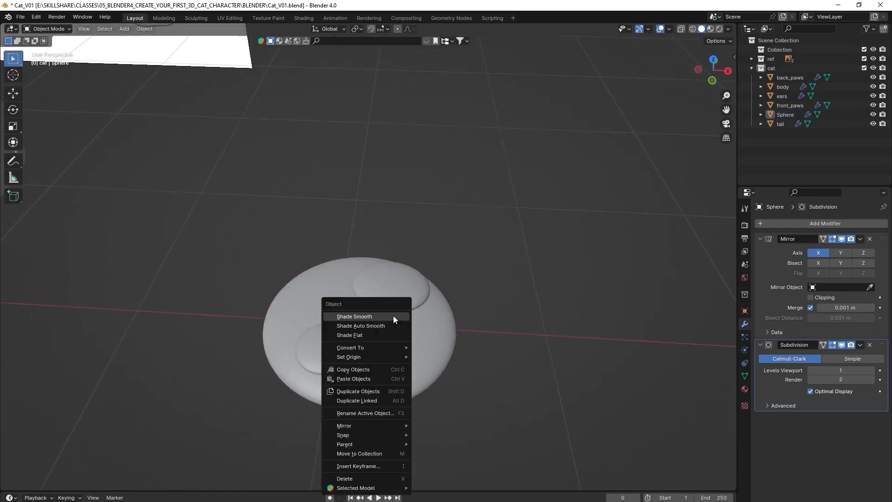
left_click(419, 357)
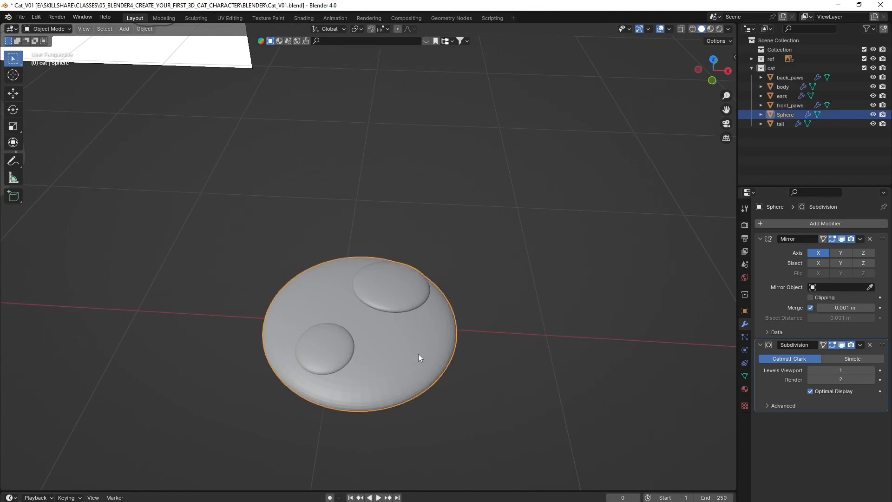
right_click(406, 321)
left_click(405, 322)
left_click(533, 324)
scroll(518, 358, "down", 3)
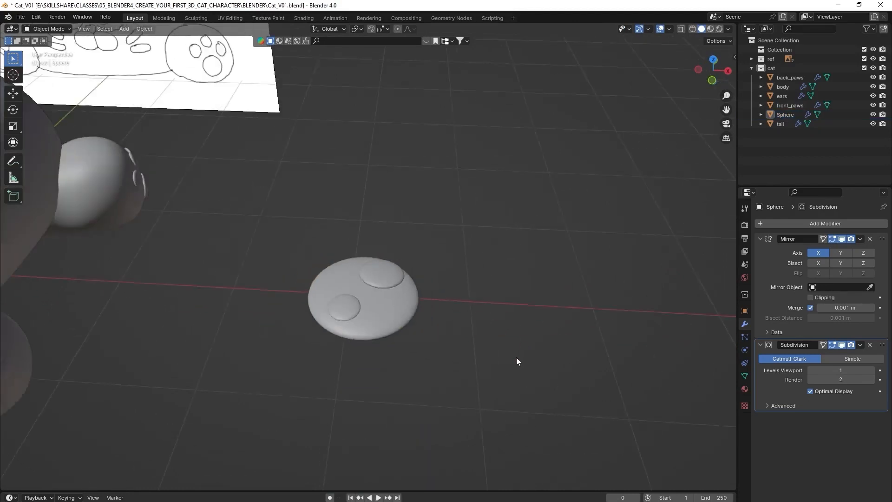
Select the eye object and switch to the front view
scroll(517, 361, "down", 4)
left_click(377, 278)
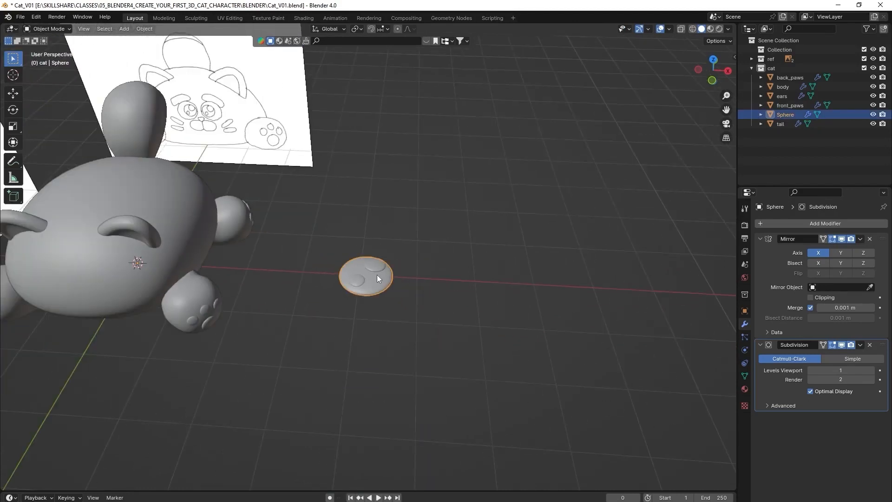
key("KP_1")
scroll(347, 220, "up", 1)
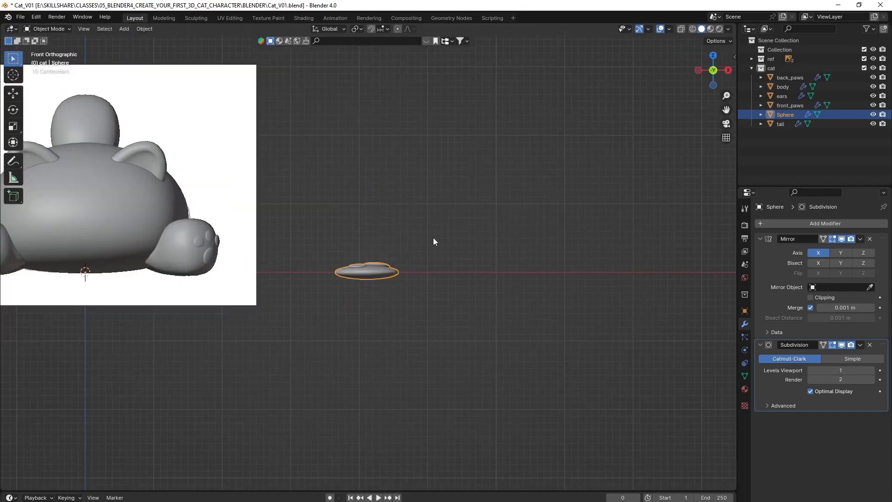
type("rx")
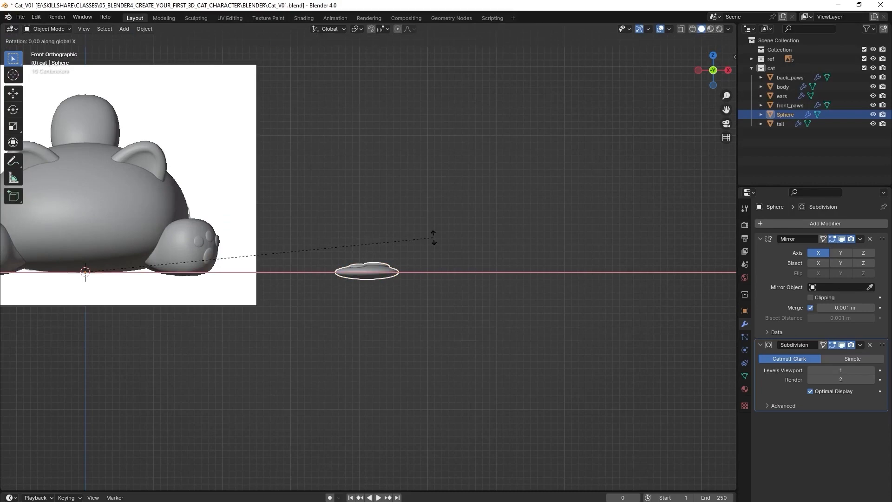
type("-90")
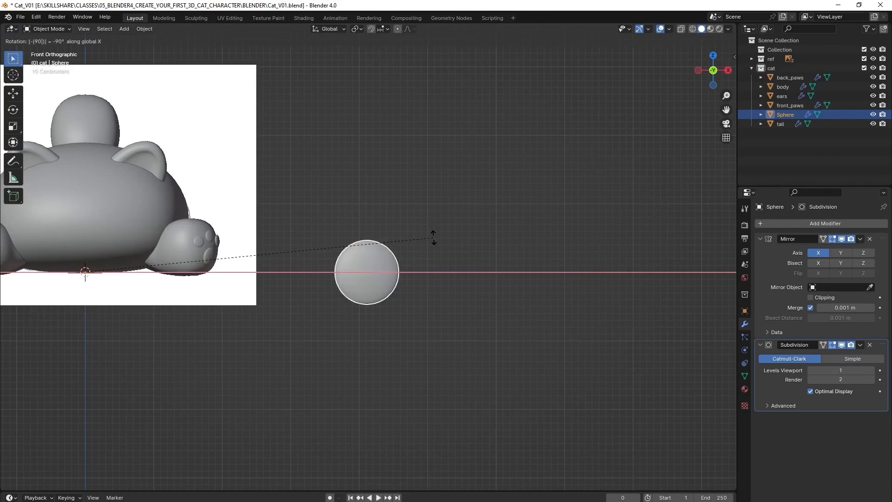
type("90180")
left_click(428, 237)
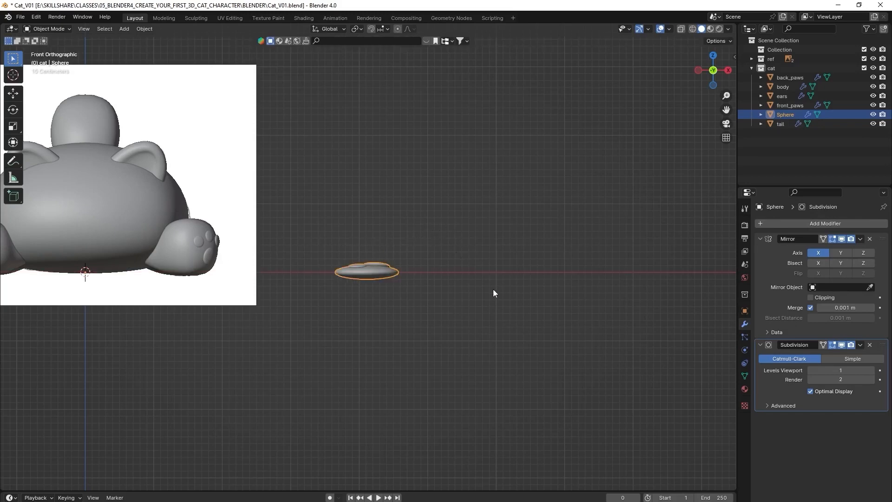
Rotate the eye object 90° about the global X axis so its highlights face forward
type("rx")
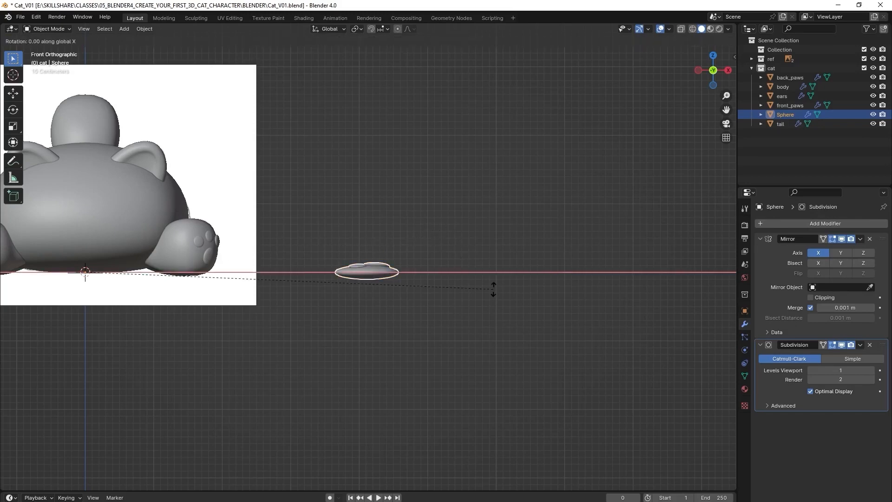
type("90")
key("Return")
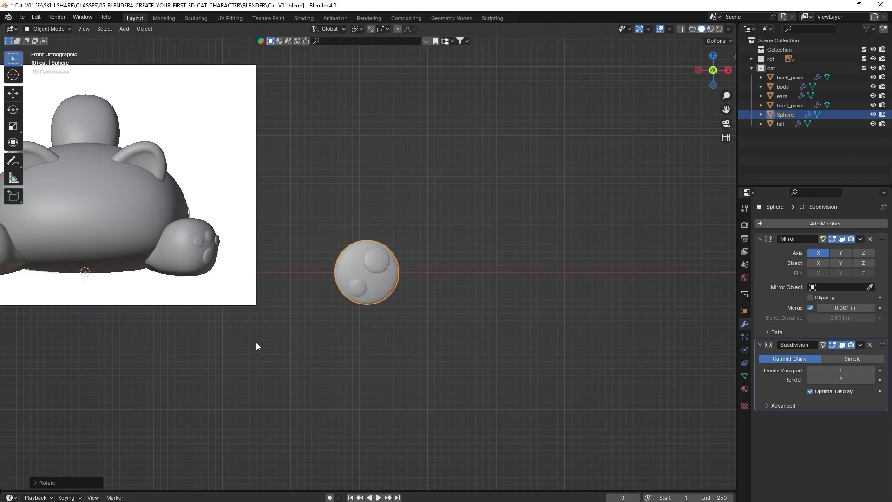
In Edit Mode with wireframe display, select the whole eye mesh and move it onto the face in the front reference drawing
scroll(279, 331, "down", 2)
middle_click_drag(284, 329, 425, 355, "shift")
scroll(425, 355, "up", 1)
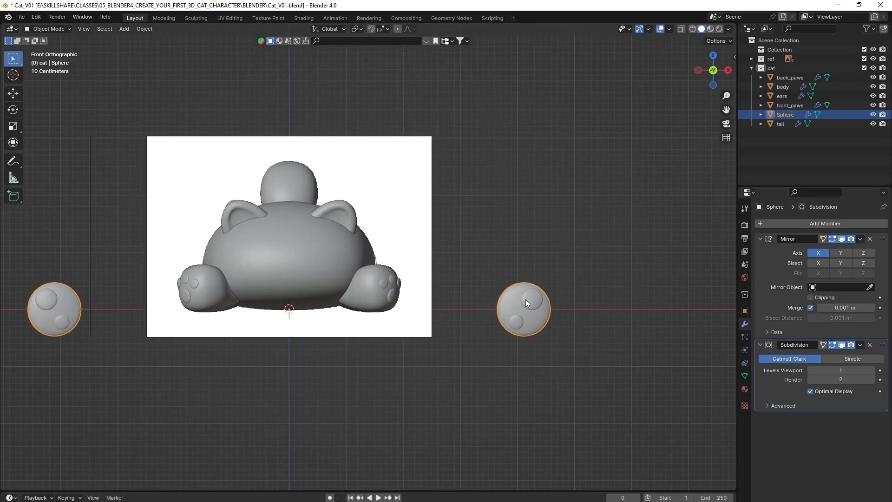
key("Tab")
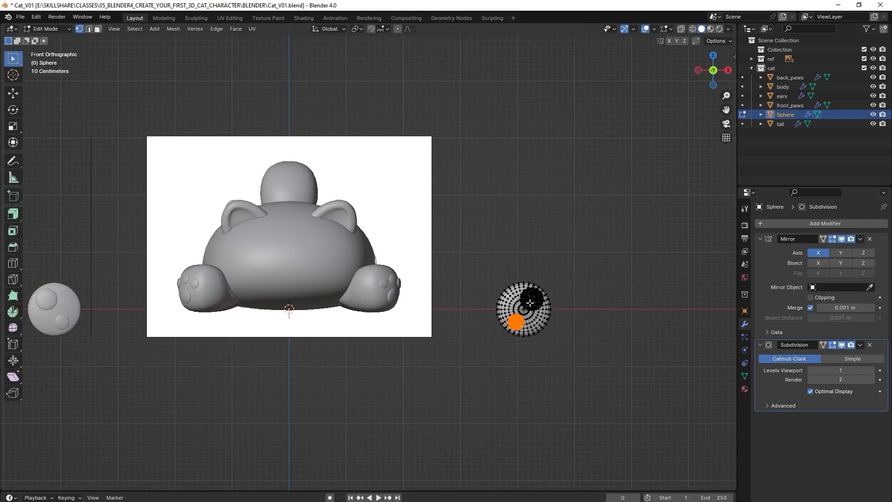
key("a")
key("shift+z")
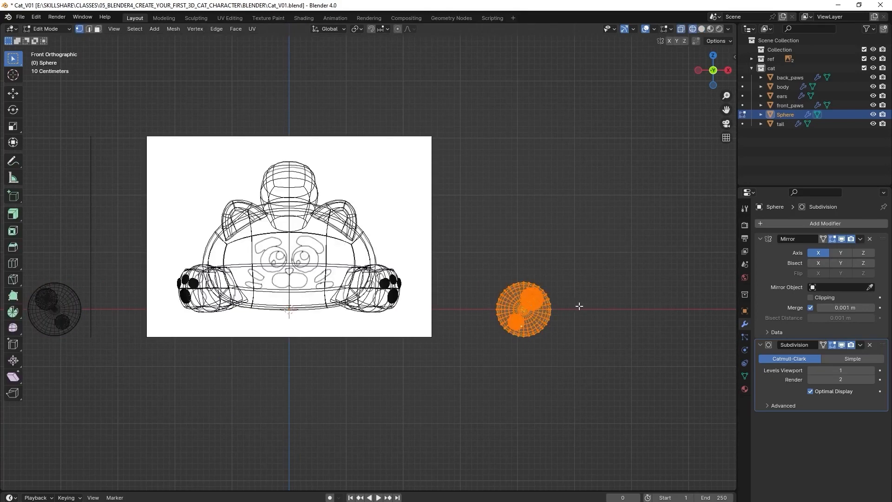
key("g")
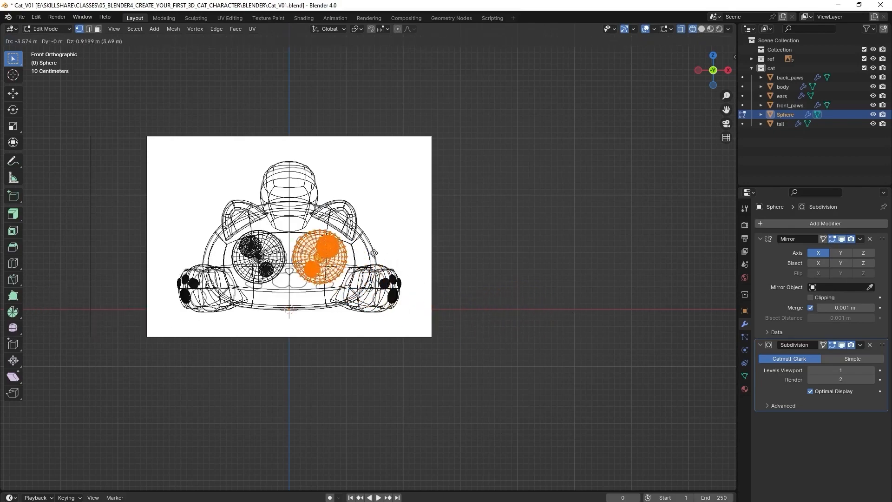
left_click(367, 255)
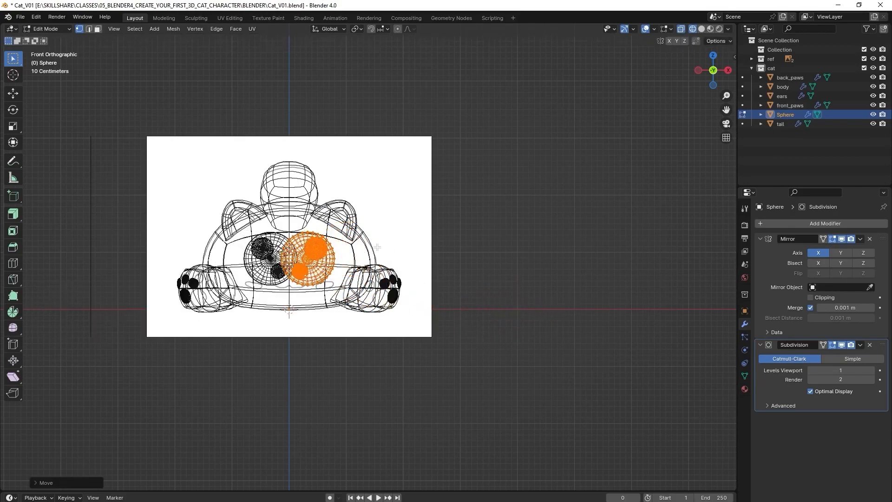
Scale the eye mesh down and move it to fit the large outer eye circle of the front reference drawing
key("s")
left_click(342, 251)
scroll(342, 250, "up", 9)
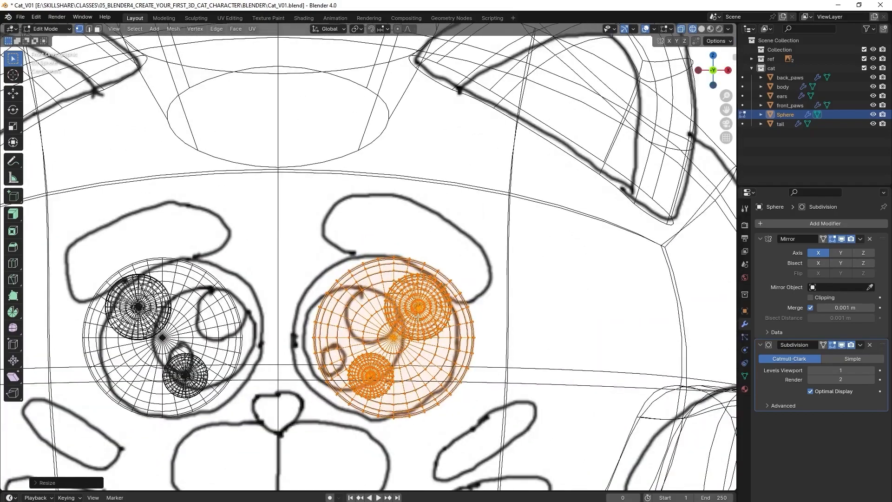
key("g")
left_click(398, 316)
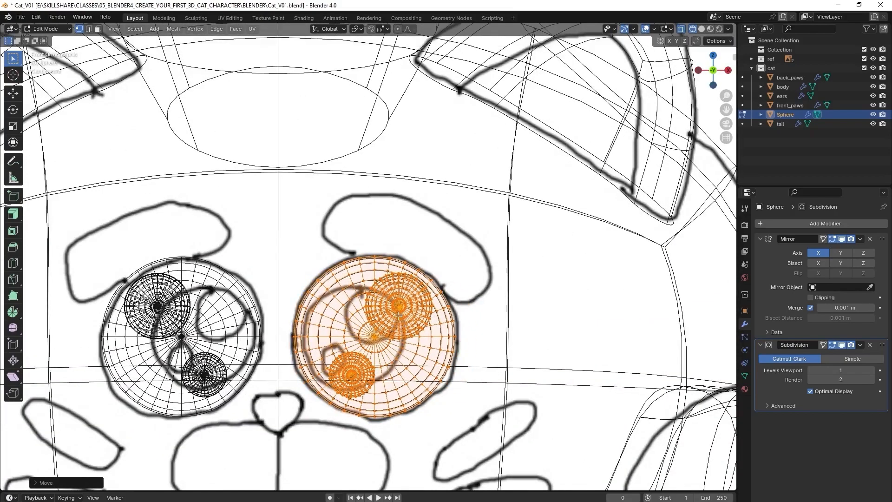
Scale the eye mesh to about 0.65 and move it along X to fit the inner pupil circle of the drawing
key("s")
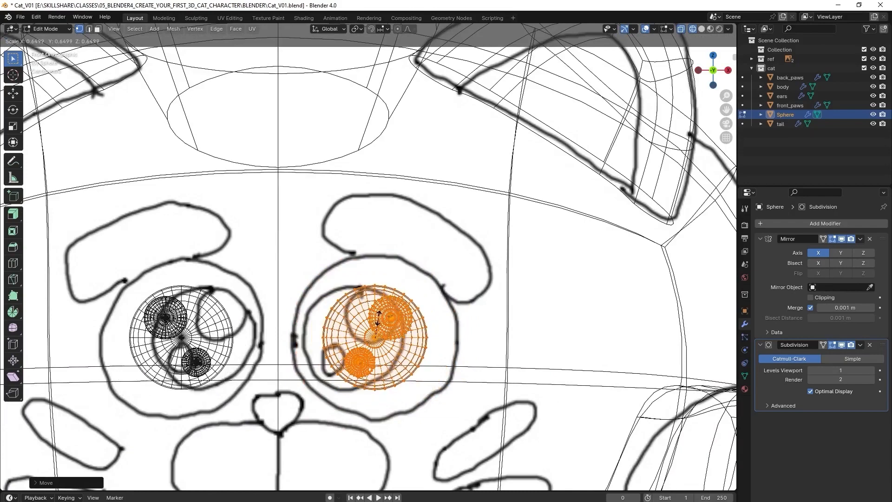
left_click(380, 317)
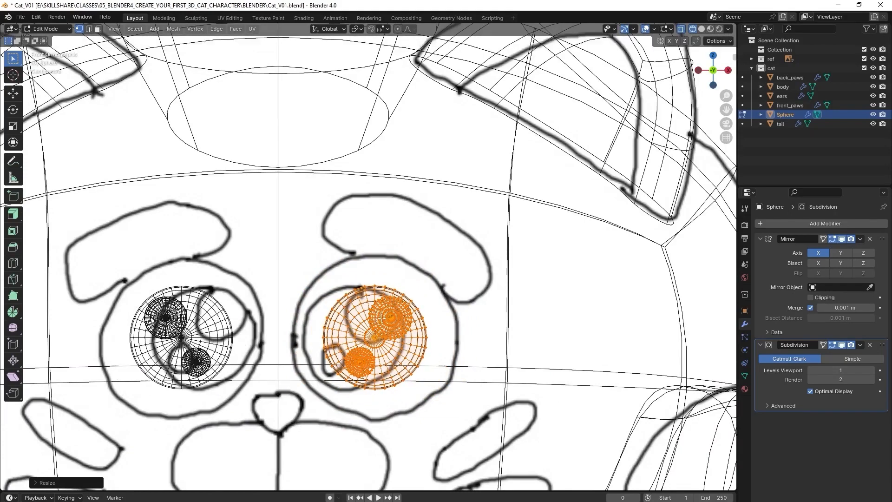
scroll(380, 318, "up", 3)
key("g")
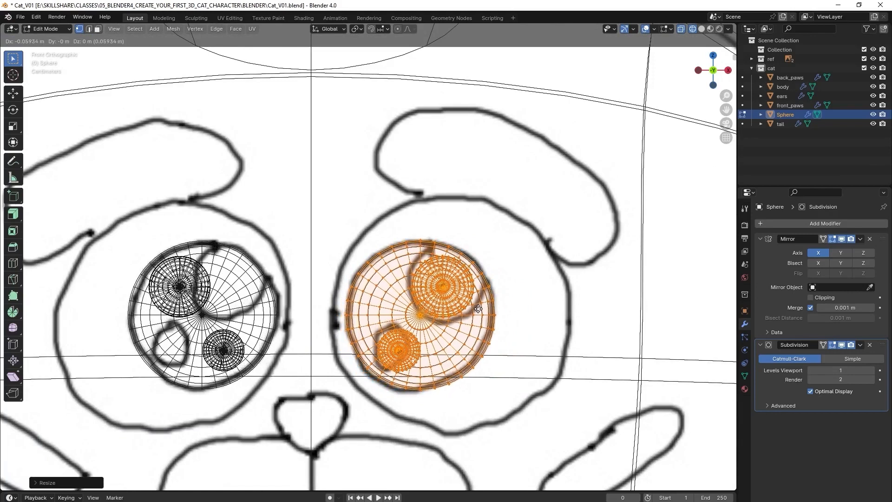
left_click(478, 308)
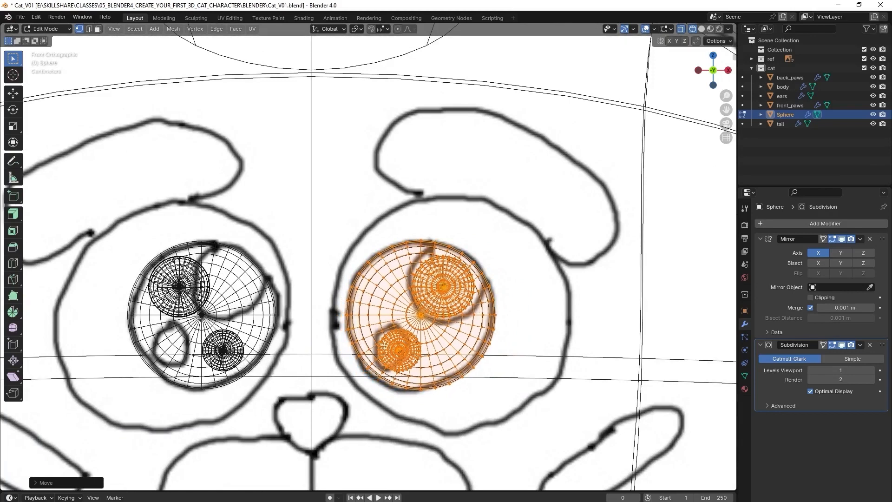
Remove the Mirror modifier from the eye and return to Object Mode with solid shading
scroll(384, 345, "down", 1)
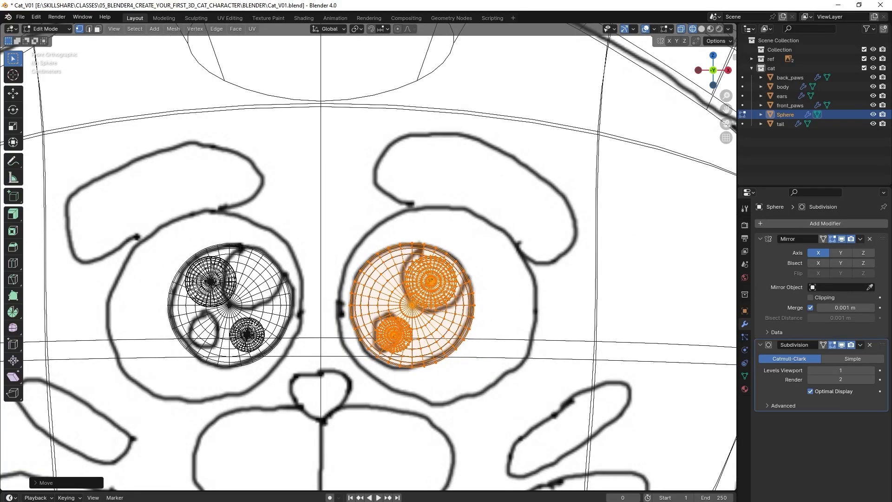
left_click(870, 242)
scroll(447, 320, "down", 5)
key("Tab")
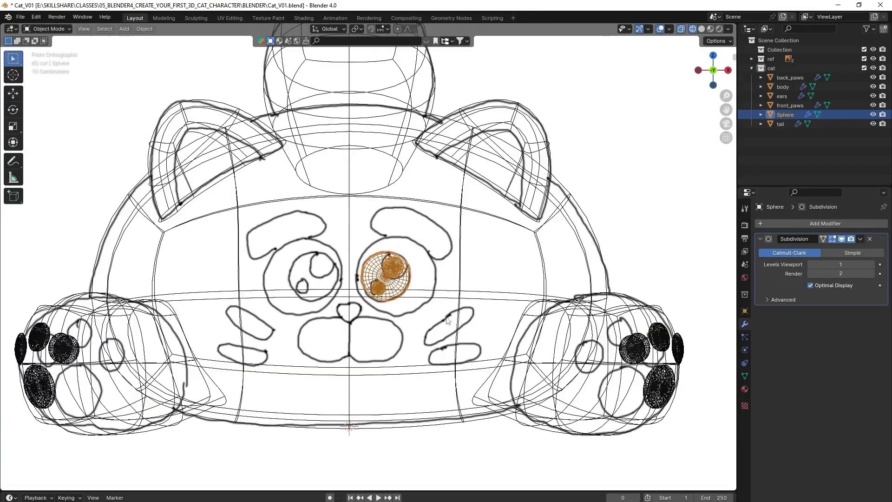
scroll(447, 321, "down", 3)
key("shift+z")
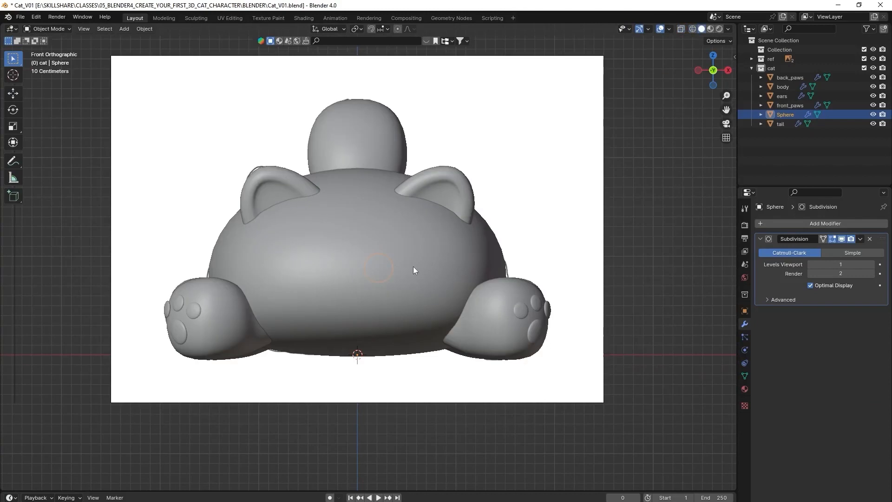
Move the eye about -1.7 m along Y to bring it out at the front of the cat's body
middle_click_drag(413, 267, 335, 304)
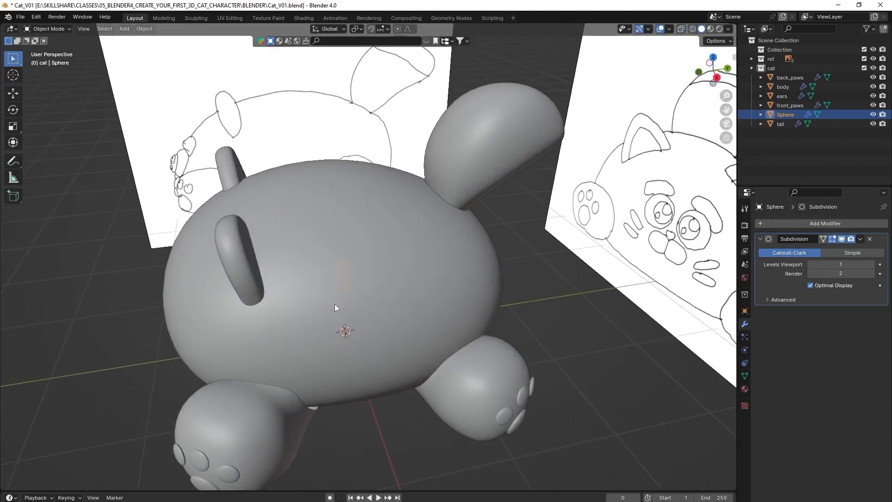
key("g")
key("y")
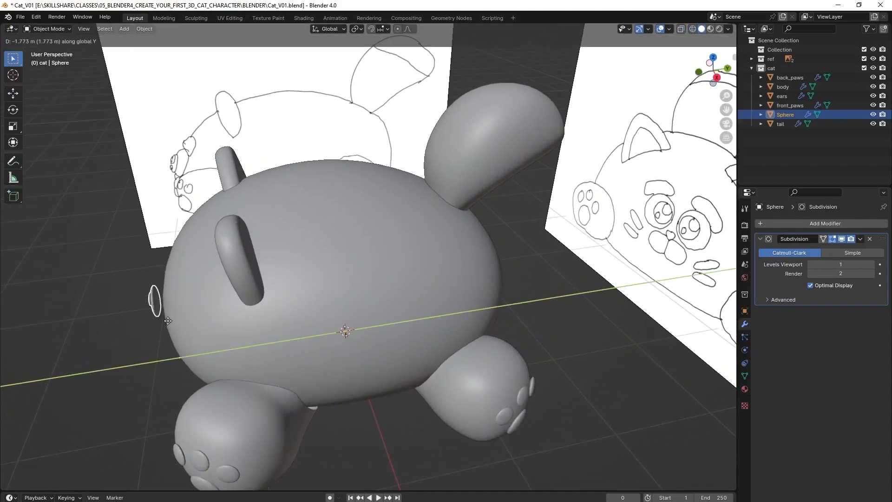
left_click(175, 320)
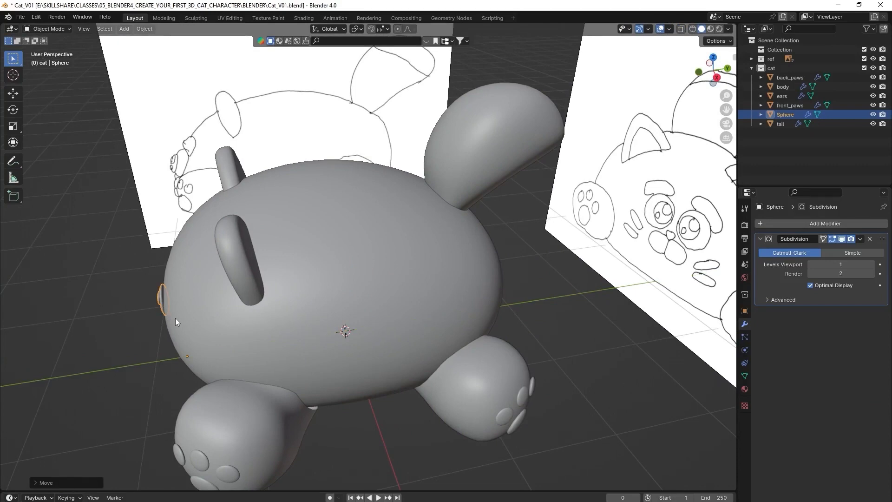
In the right side view, rotate the whole eye mesh by about 10.6° and move it forward onto the reference drawing's eye
key("KP_3")
scroll(185, 299, "up", 2)
middle_click_drag(134, 246, 293, 256, "shift")
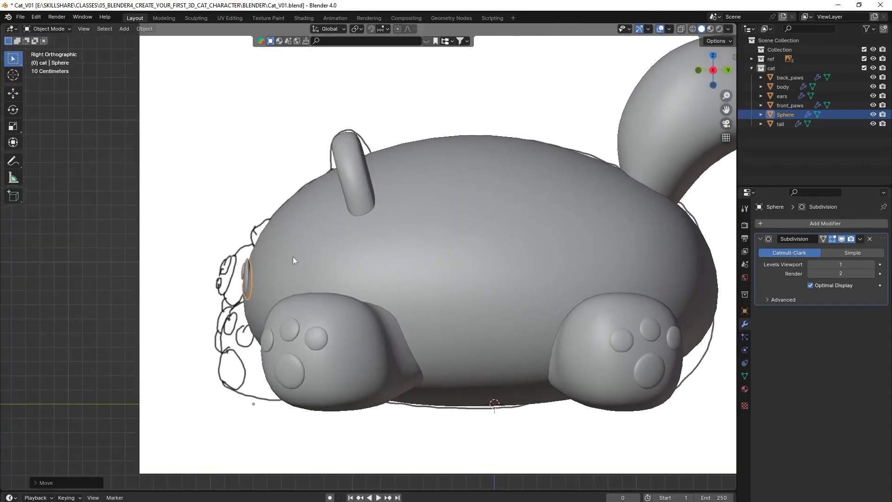
scroll(274, 274, "up", 4)
middle_click_drag(178, 292, 346, 282, "shift")
key("Tab")
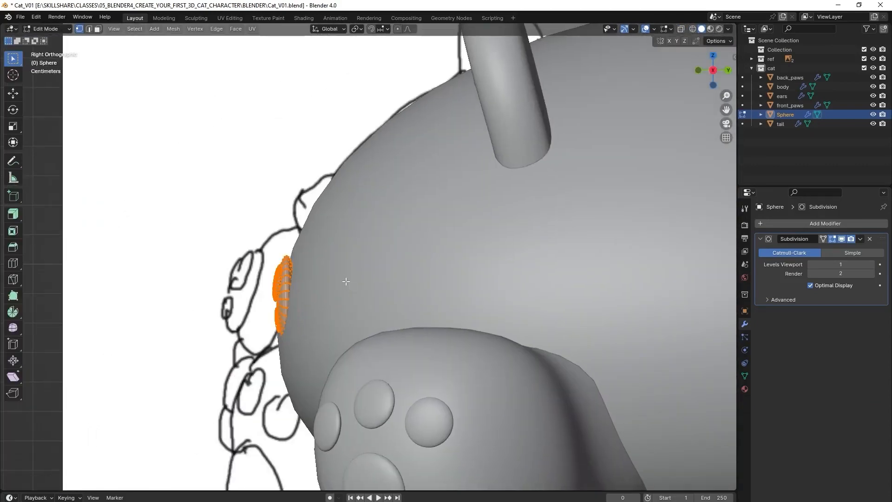
key("r")
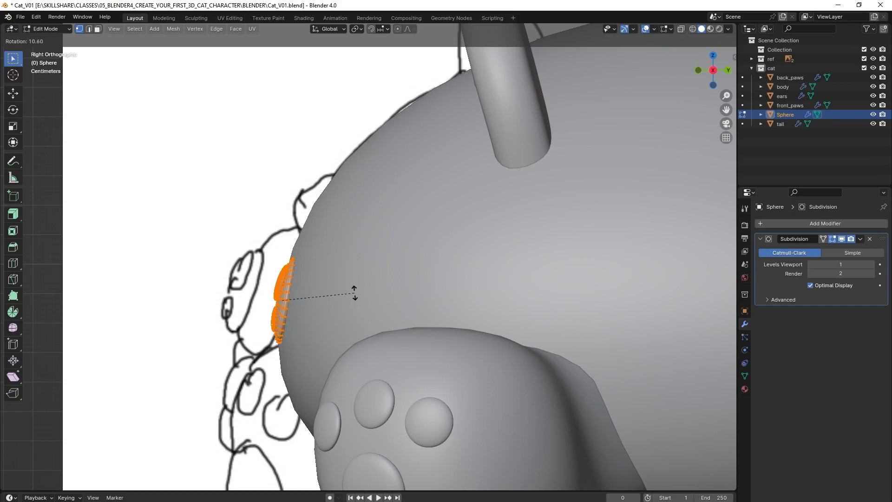
left_click(353, 293)
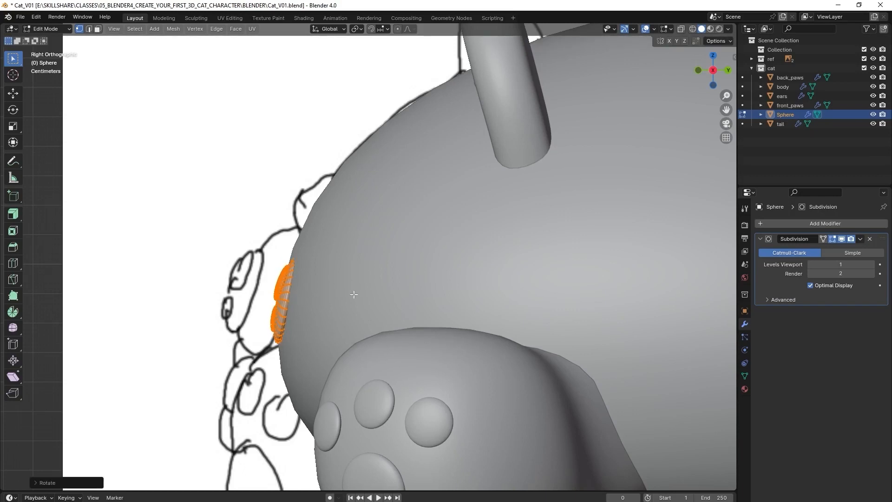
key("g")
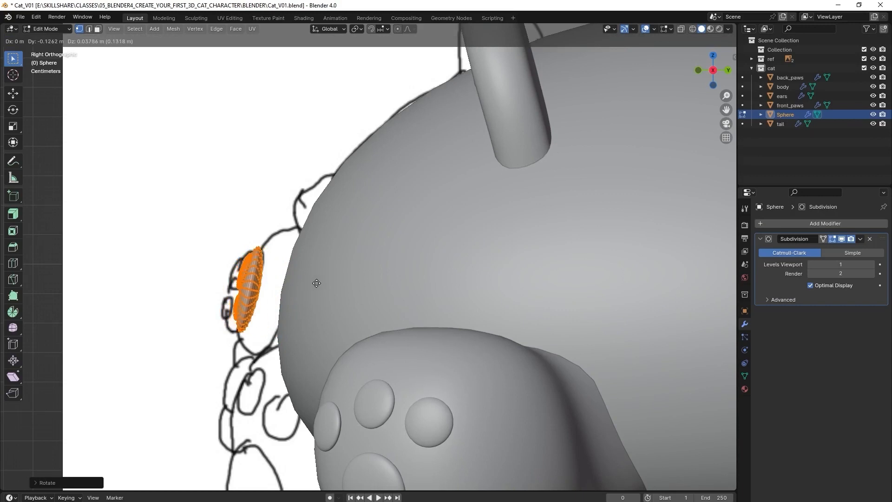
left_click(320, 281)
Duplicate the pupil disc without its highlights, place the copy behind it nearer the body, and scale the copy to about 1.5
left_click(226, 242)
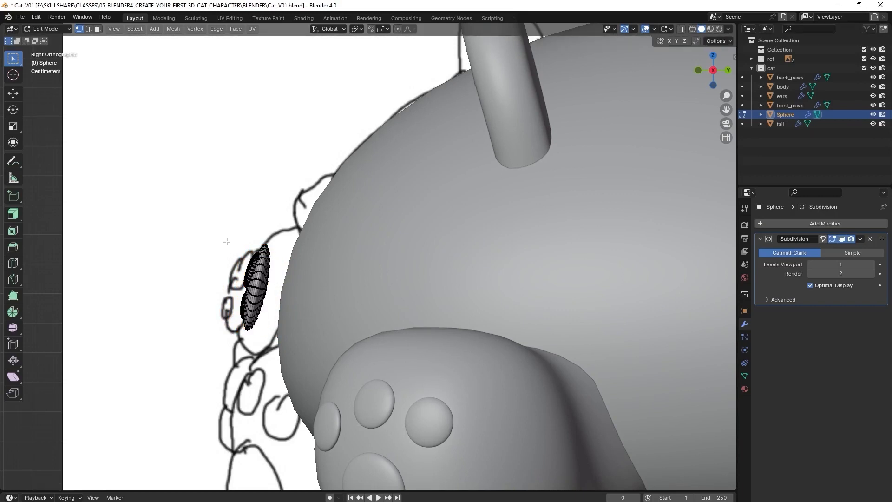
scroll(226, 241, "up", 2)
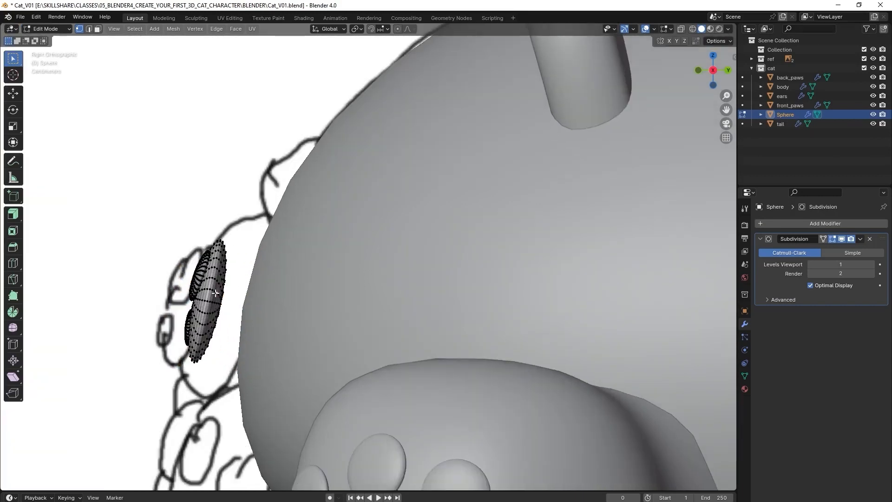
key("ctrl+l")
key("shift+d")
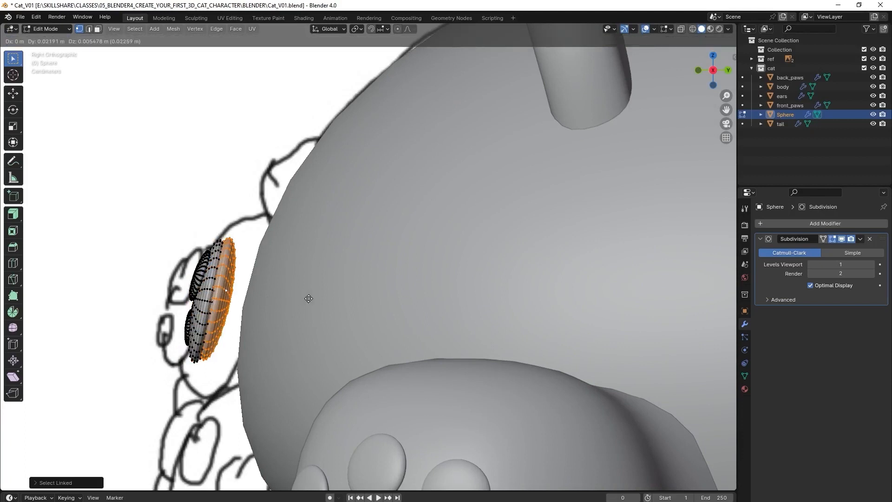
left_click(321, 297)
key("s")
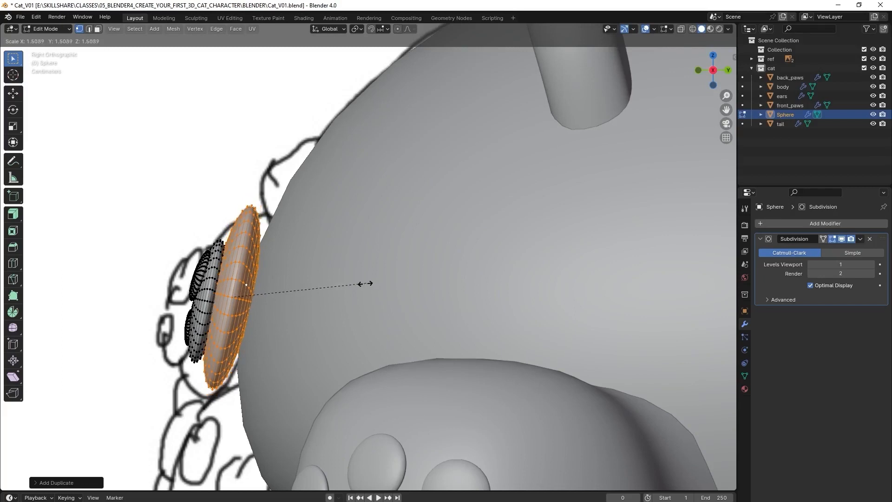
left_click(363, 283)
Tilt and move the larger disc in the side view so it lies along the drawn eye against the head
key("r")
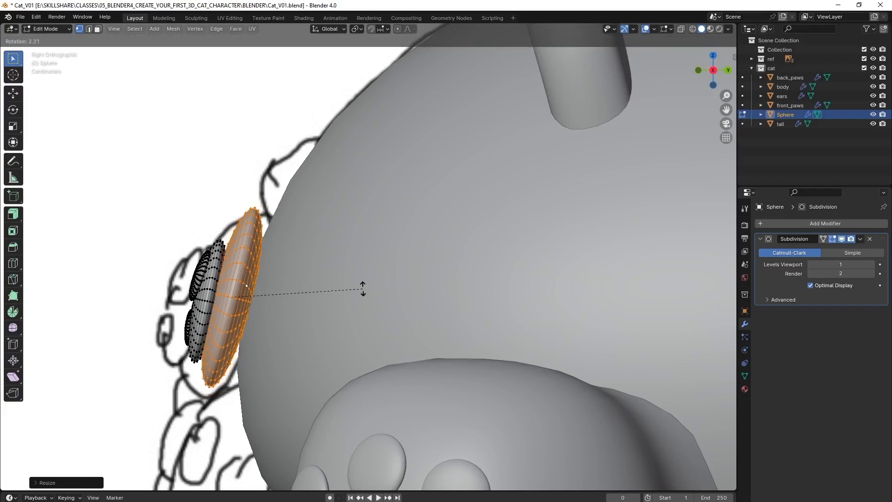
left_click(364, 293)
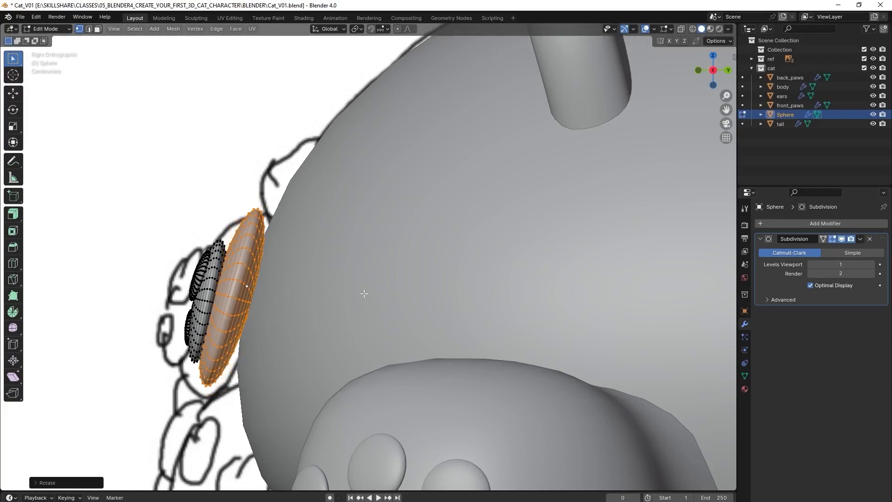
key("g")
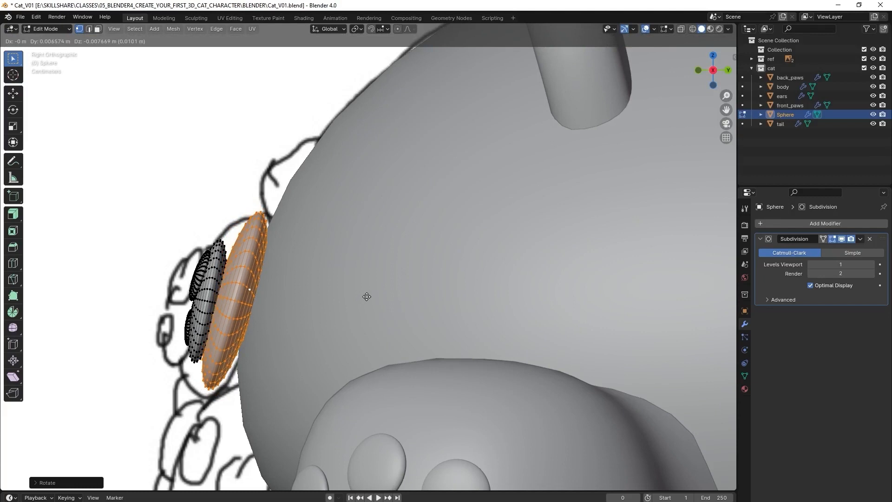
left_click(367, 297)
key("r")
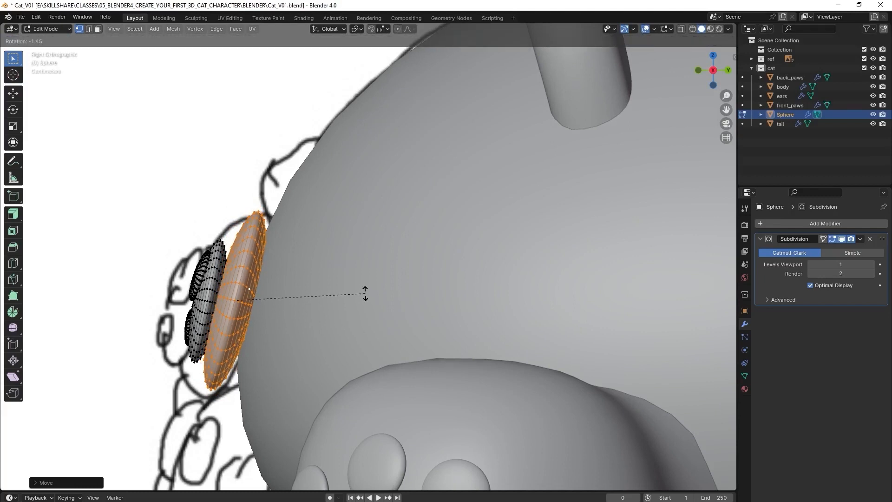
left_click(364, 291)
key("g")
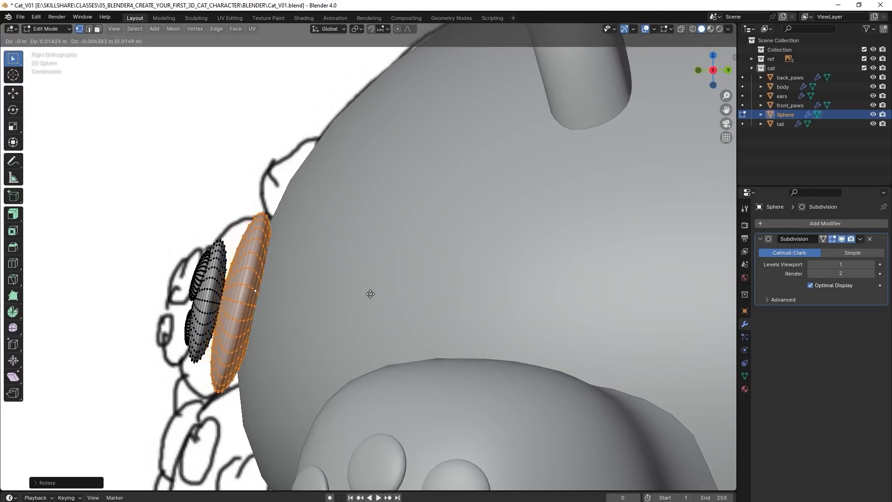
left_click(374, 295)
In the top view, try rotating only the larger eye disc to follow the head's curve, and undo that rotation
key("KP_7")
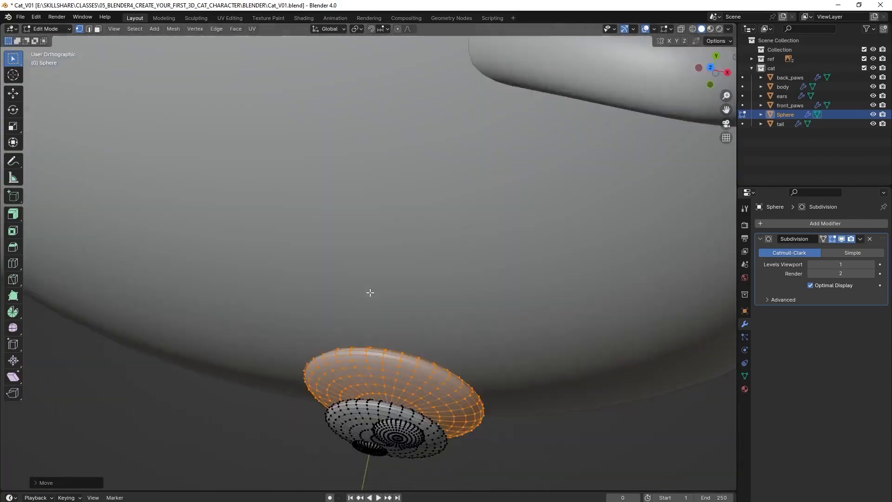
key("r")
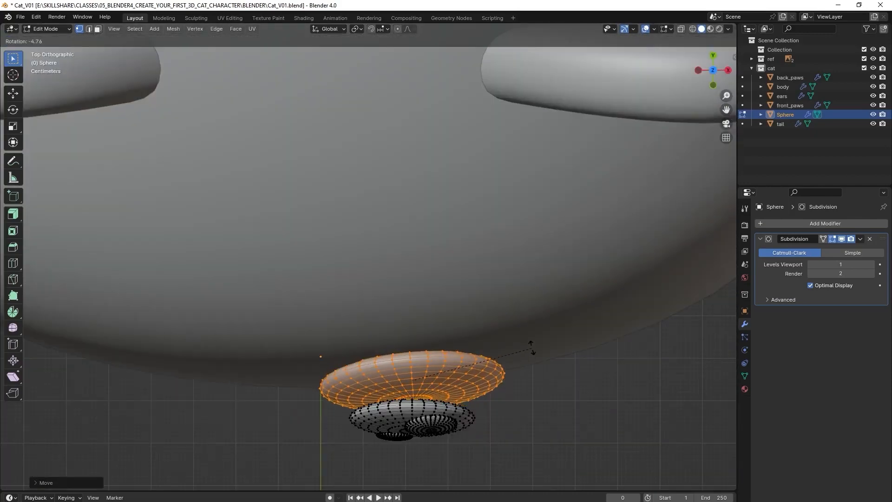
left_click(531, 340)
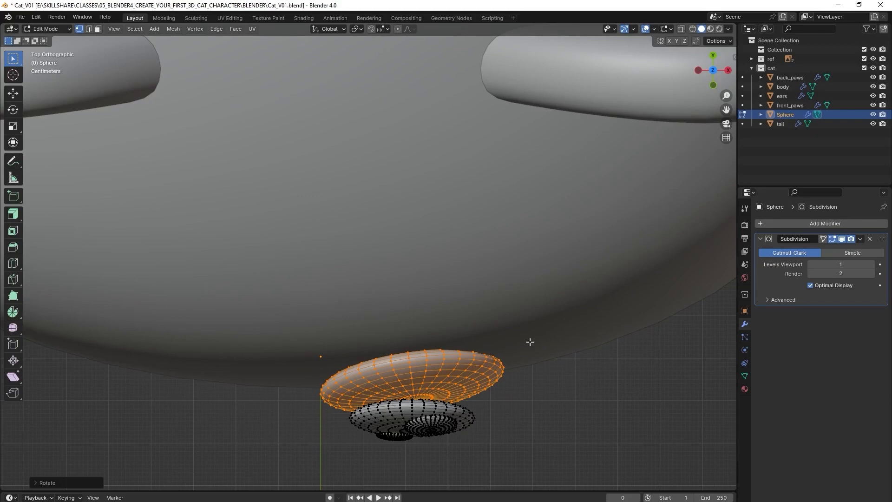
key("ctrl+z")
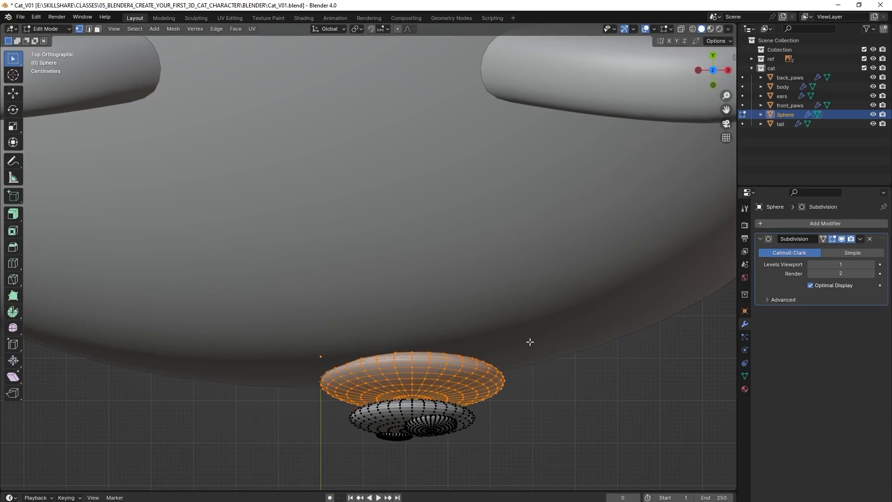
Rotate the whole eye mesh in the top view to follow the head's curve and move it about 0.036 m in X and 0.016 m in Y
key("a")
key("r")
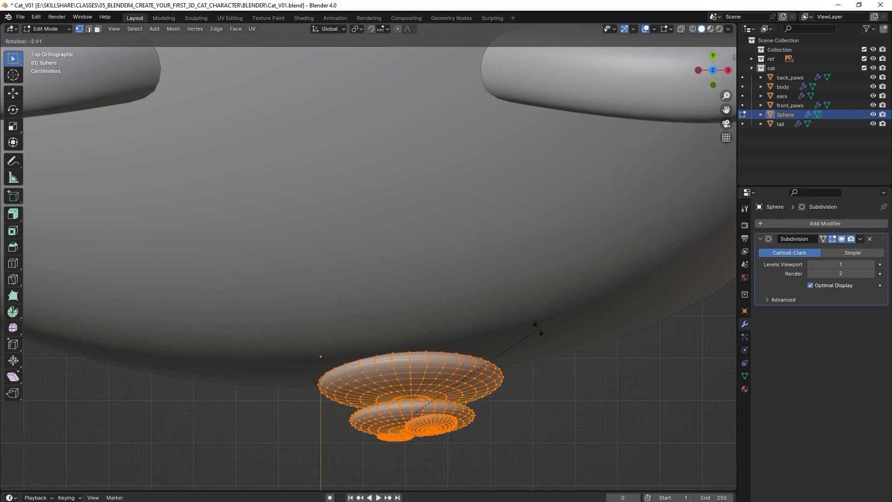
left_click(534, 310)
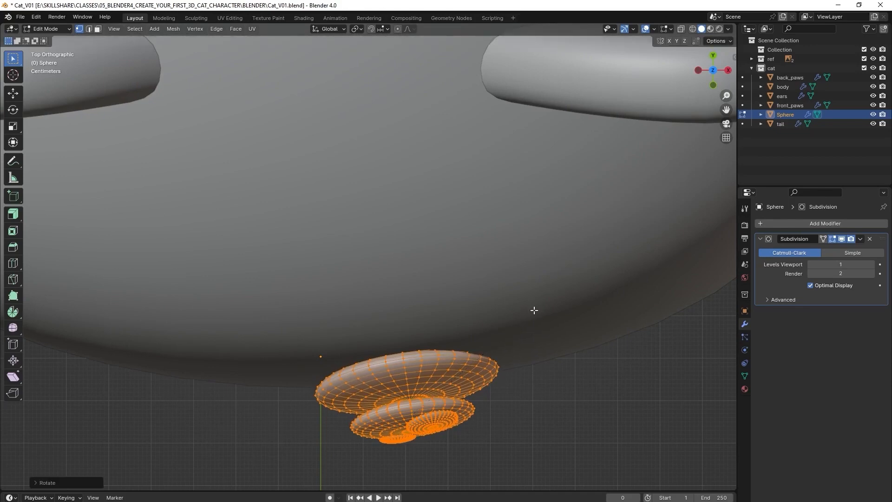
key("g")
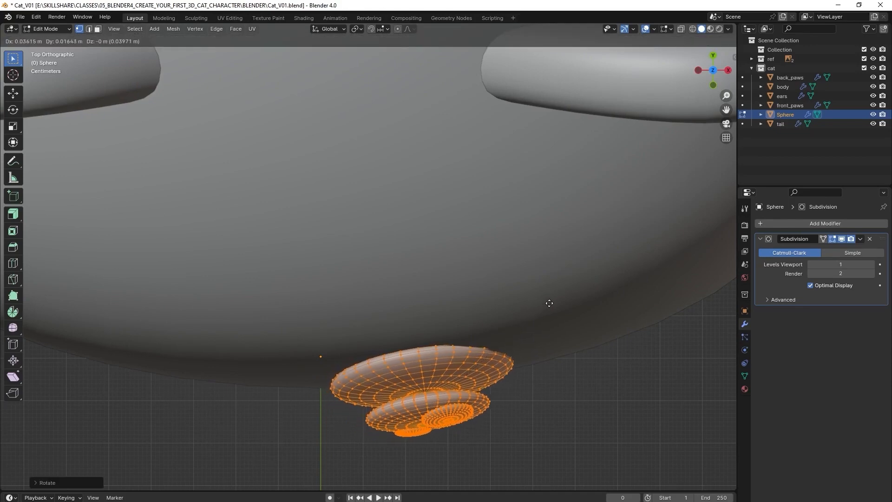
left_click(549, 303)
key("r")
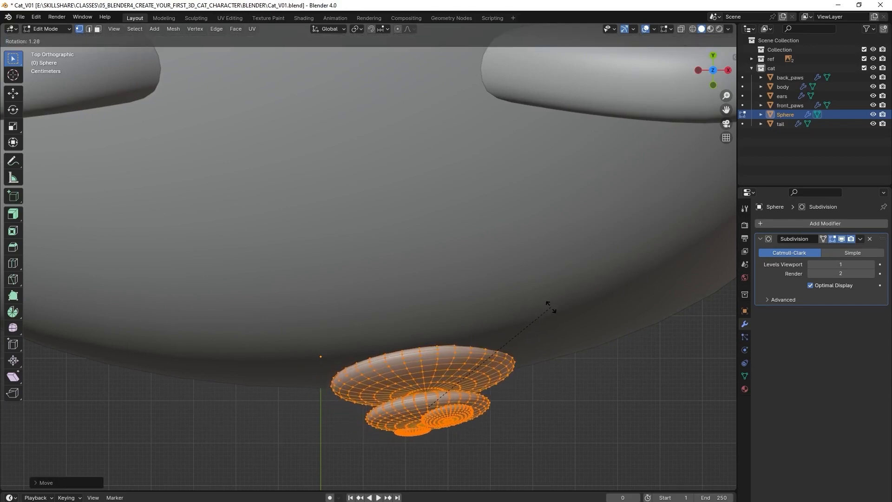
left_click(551, 308)
Select the pupil disc and both highlights as linked parts and move them back against the larger eye disc
left_click(525, 445)
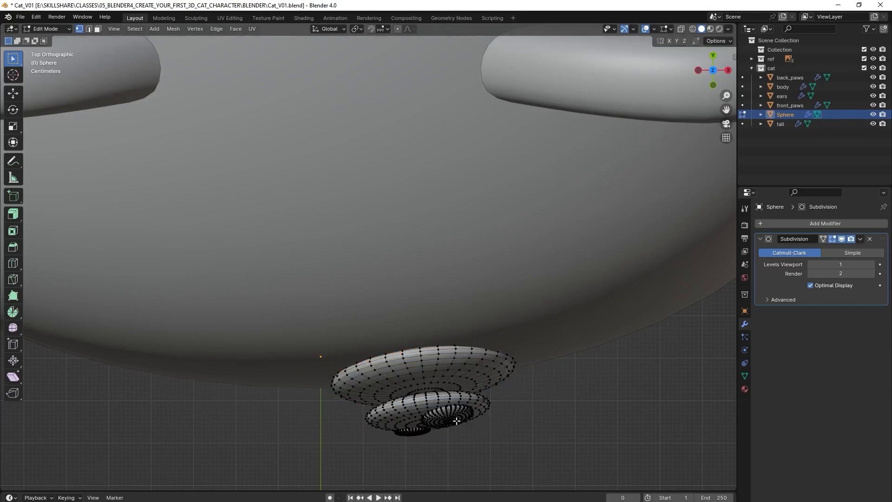
key("l")
key("l")
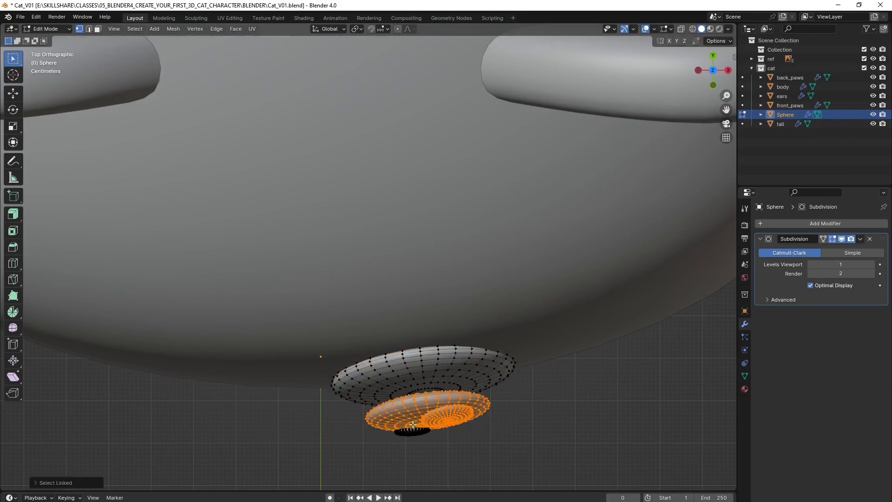
key("l")
key("g")
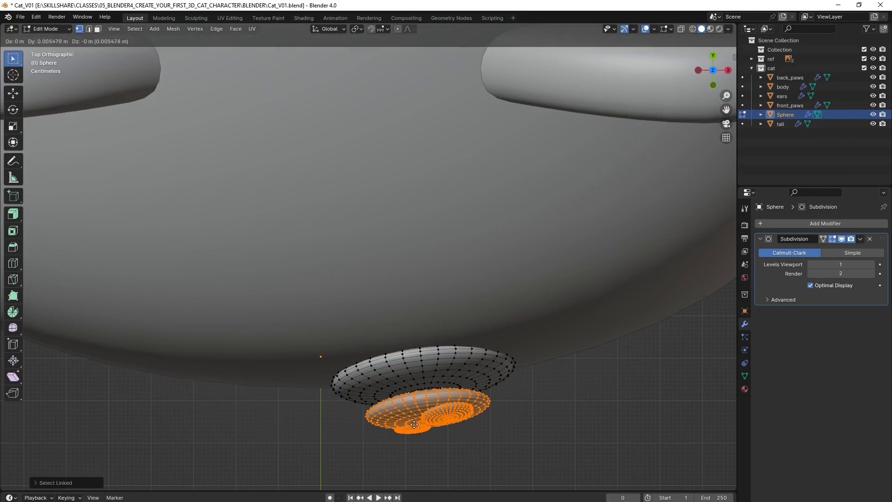
left_click(412, 408)
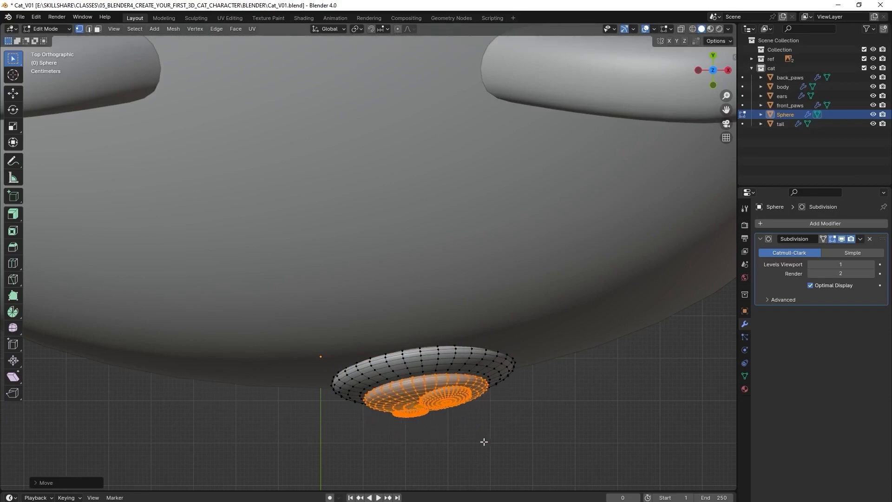
Centre the pupil and highlights on the larger disc from the front, and rotate them by about -1.3° from the side
middle_click_drag(484, 442, 485, 340)
key("g")
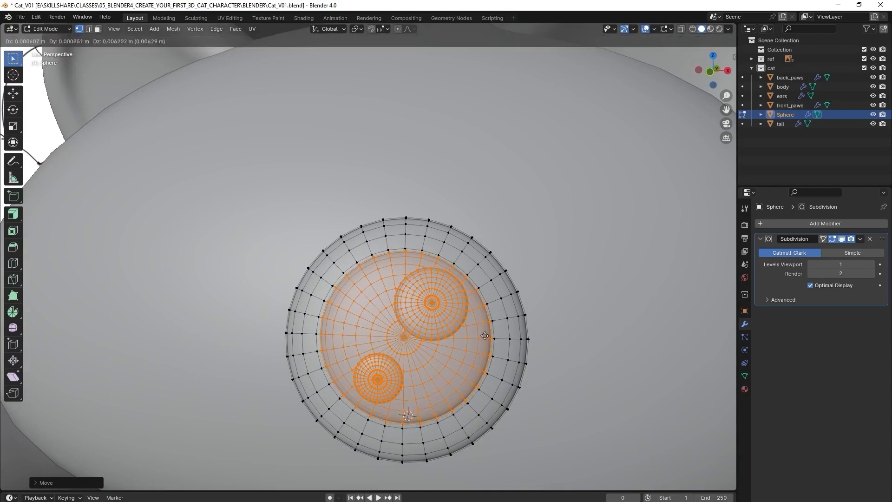
left_click(484, 336)
middle_click_drag(485, 335, 607, 303)
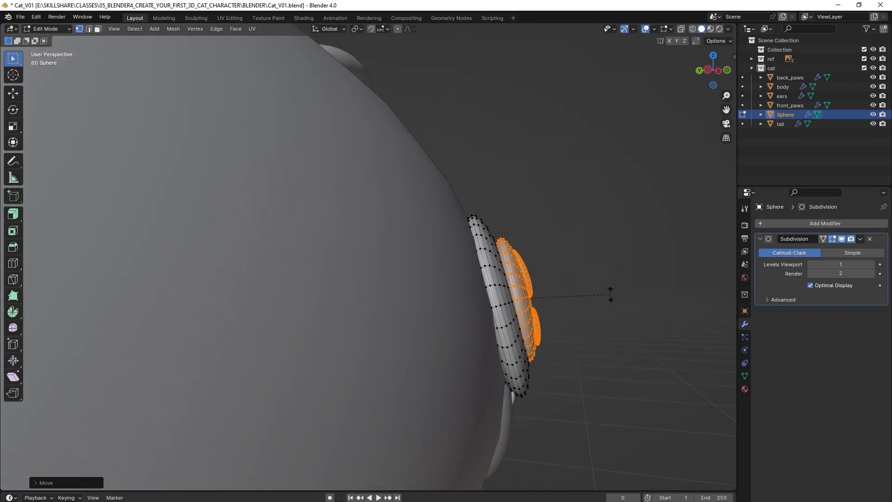
key("r")
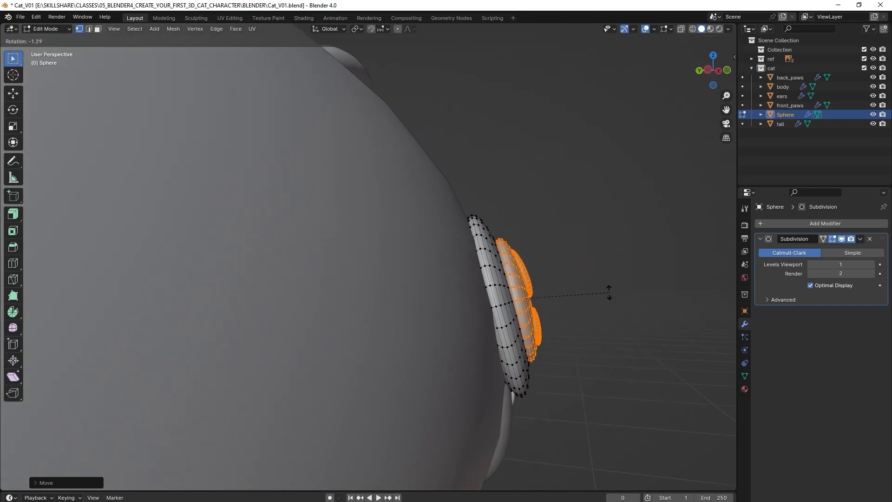
left_click(609, 292)
Select the whole eye mesh and rotate it from the side to match the head's slope
middle_click_drag(591, 277, 578, 295)
key("ctrl+l")
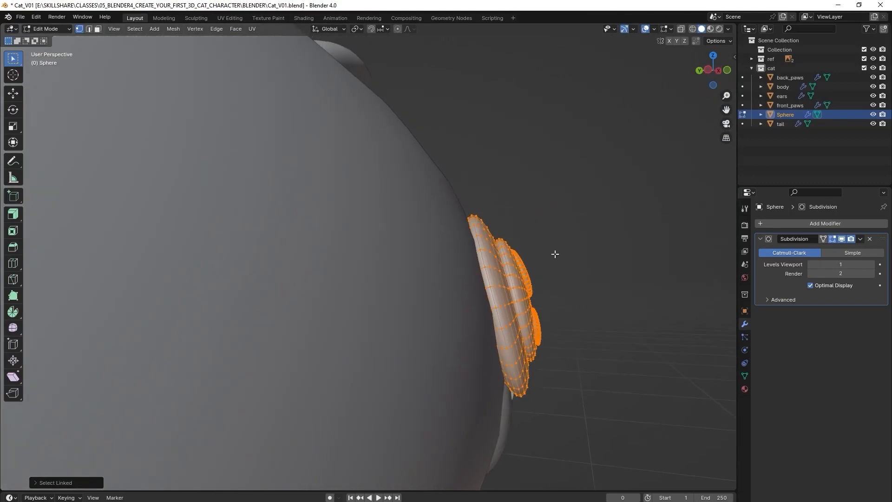
key("r")
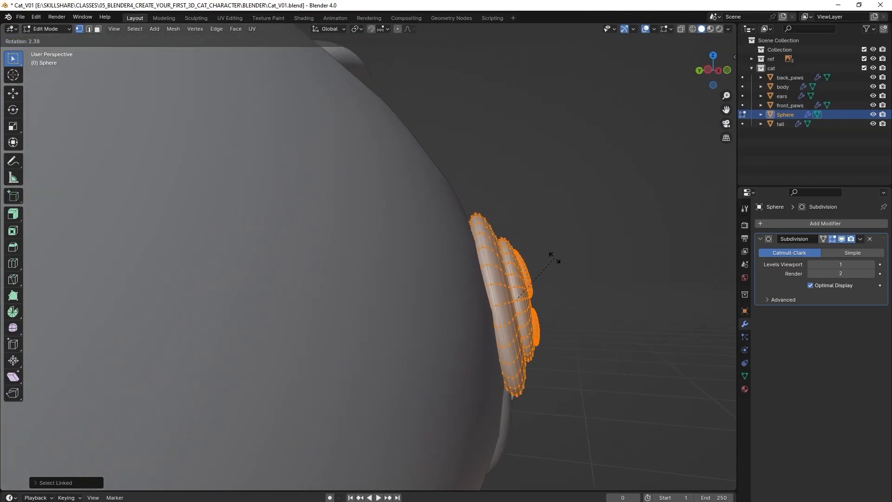
Tilt the linked eye mesh to follow the head's slope and move it closer to the head surface
left_click(547, 260)
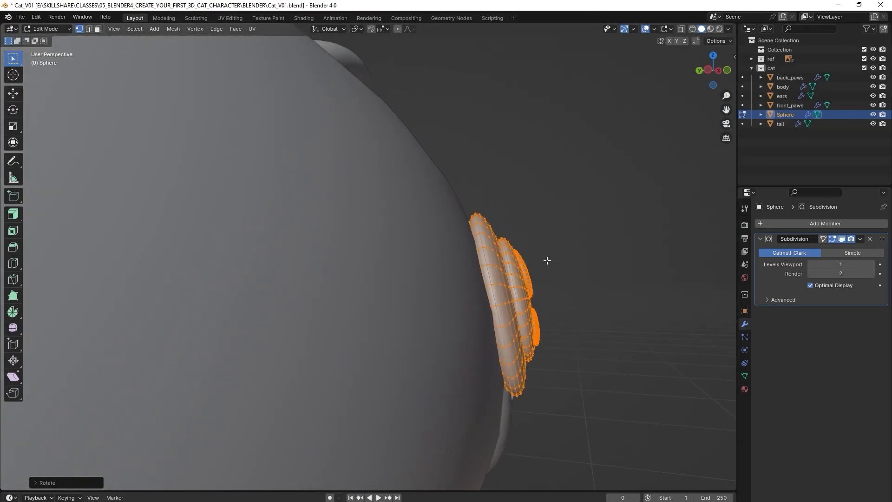
key("g")
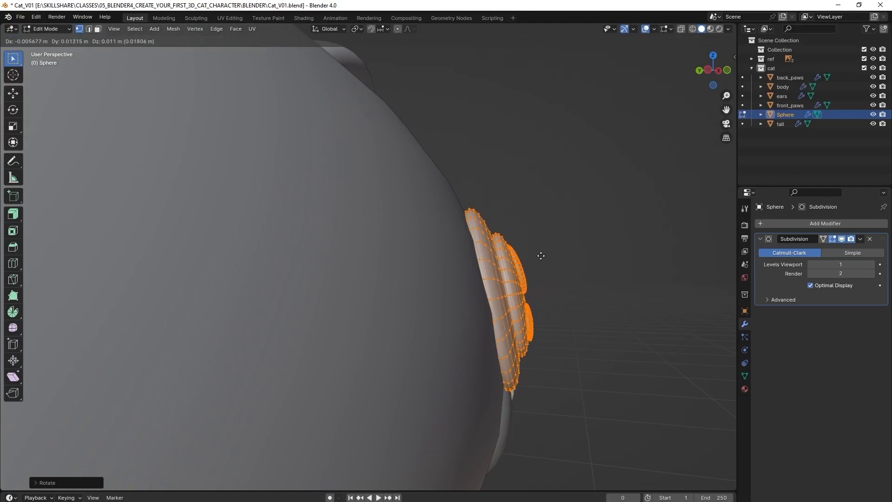
left_click(541, 255)
Fine-tune the eye's rotation and position from above so it follows the head's curvature, and return to Object Mode with nothing selected
middle_click_drag(542, 255, 619, 347)
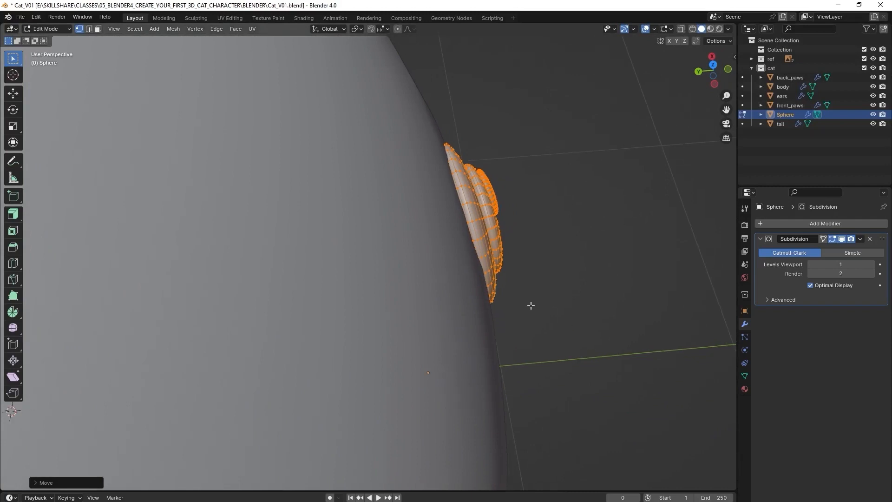
middle_click_drag(530, 305, 544, 393)
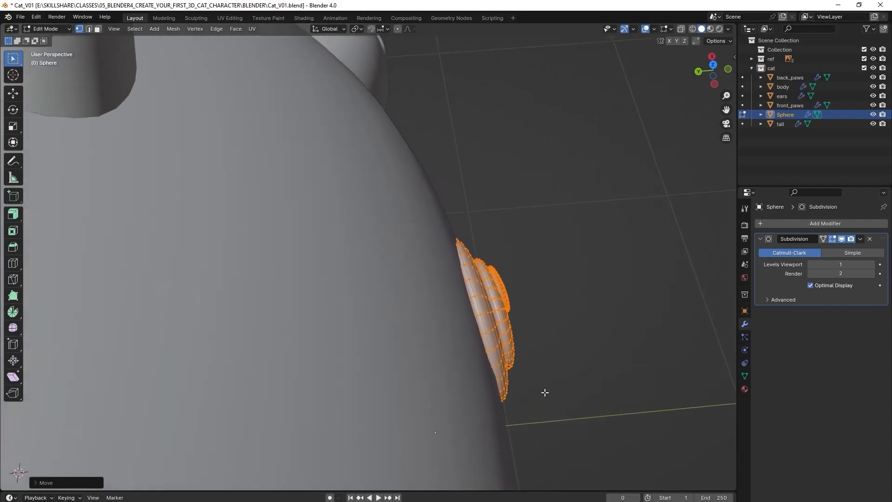
key("r")
left_click(549, 344)
key("g")
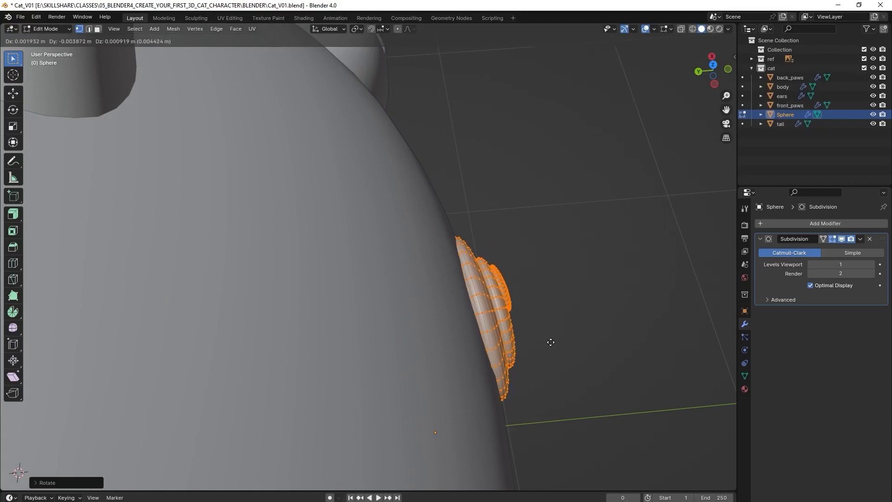
left_click(550, 342)
middle_click_drag(551, 342, 534, 352)
scroll(434, 322, "down", 8)
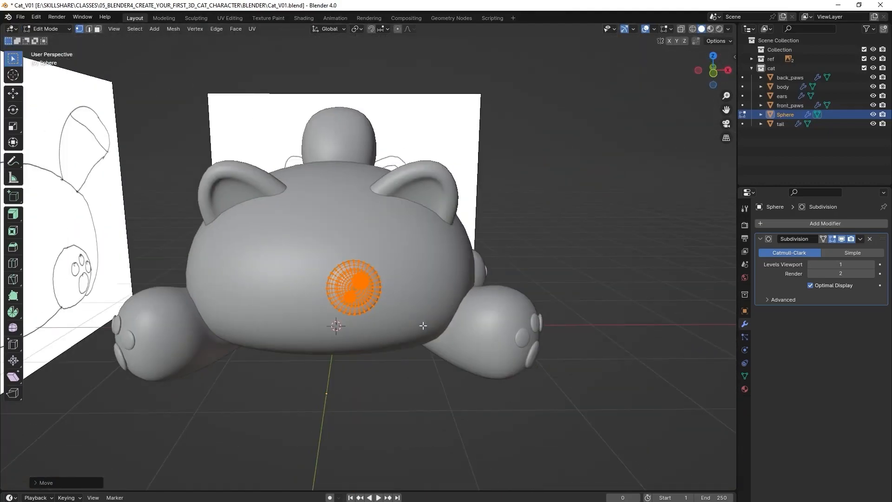
key("Tab")
left_click(409, 381)
middle_click_drag(409, 381, 470, 369)
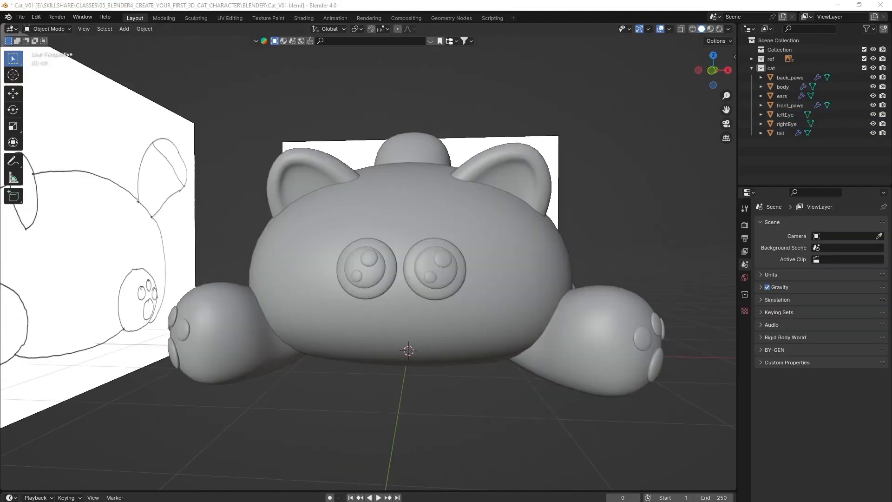
Add a cube mesh and move it along the Y axis to the front of the cat's face
middle_click_drag(506, 405, 317, 334)
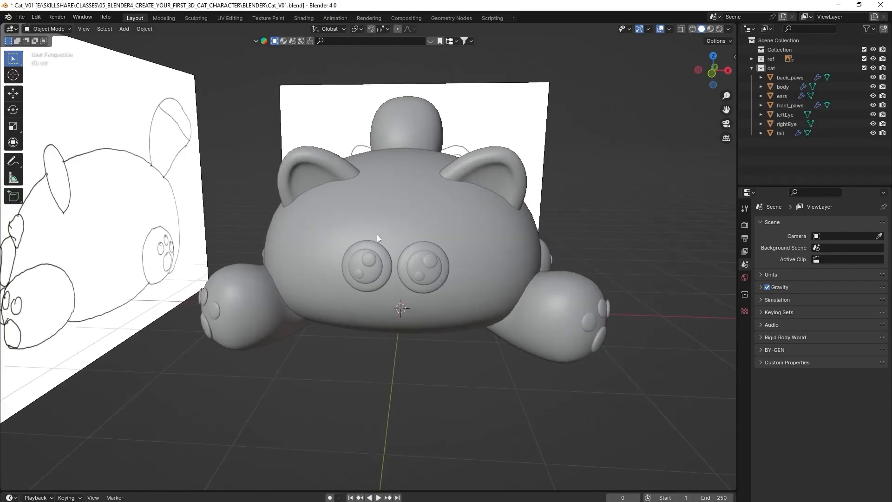
key("shift+a")
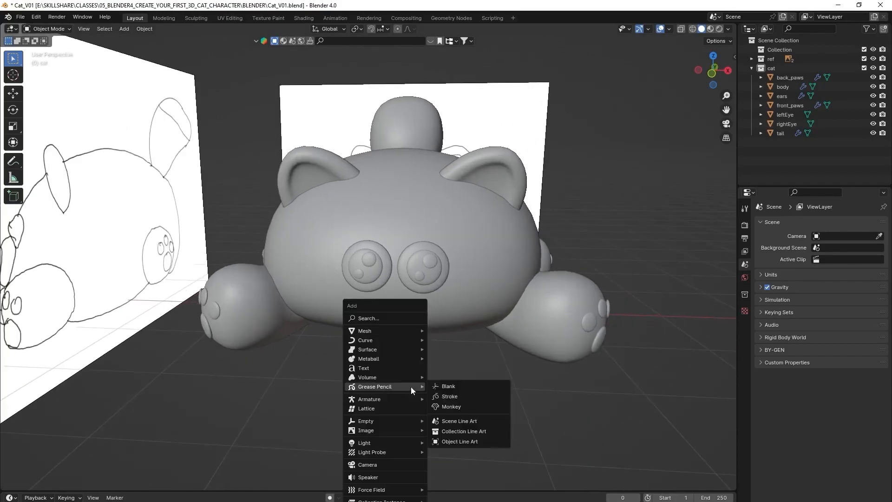
mouse_move(407, 331)
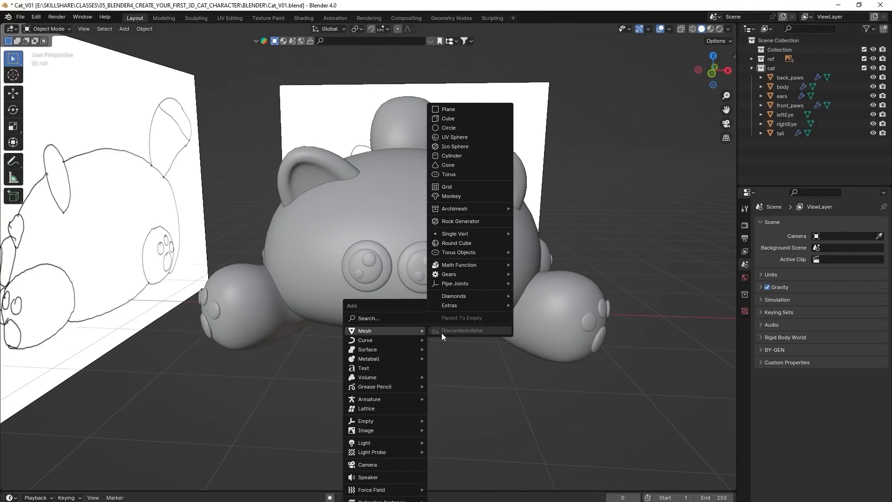
left_click(457, 117)
scroll(467, 337, "down", 2)
middle_click_drag(469, 342, 394, 369)
key("g")
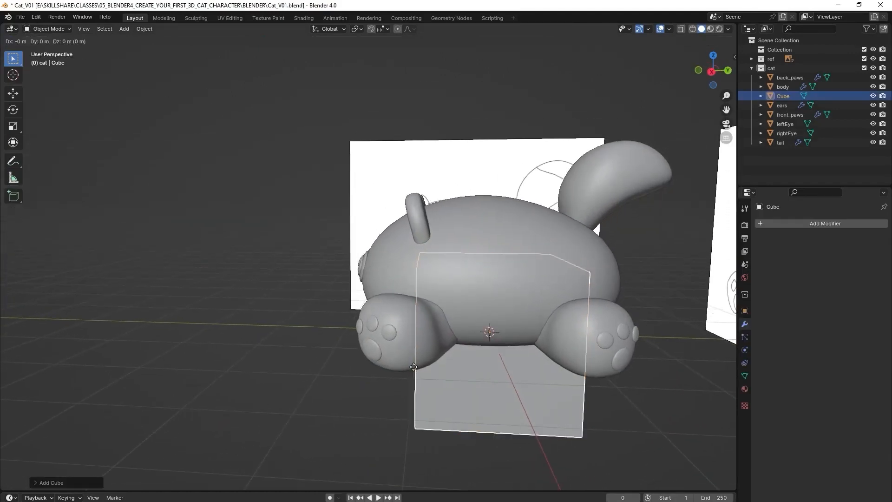
key("y")
left_click(276, 369)
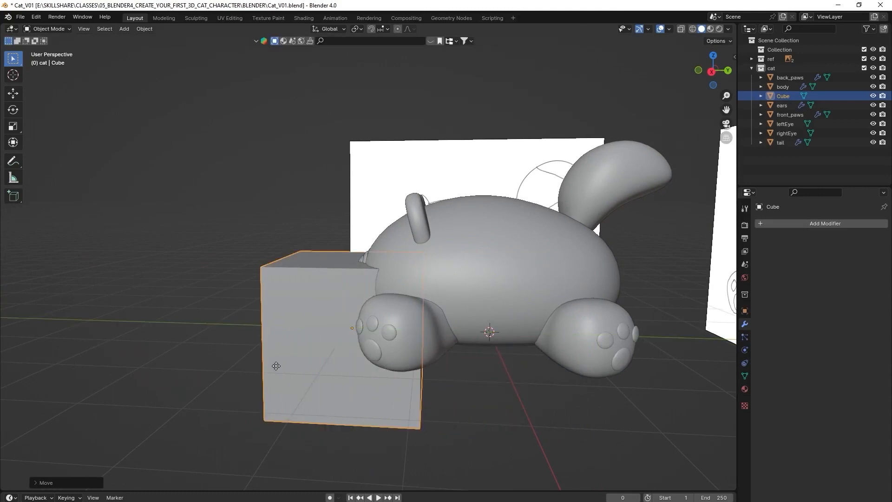
Raise the cube along Z to eye height and scale it down uniformly to a small nose-sized block
key("g")
key("z")
left_click(289, 315)
key("s")
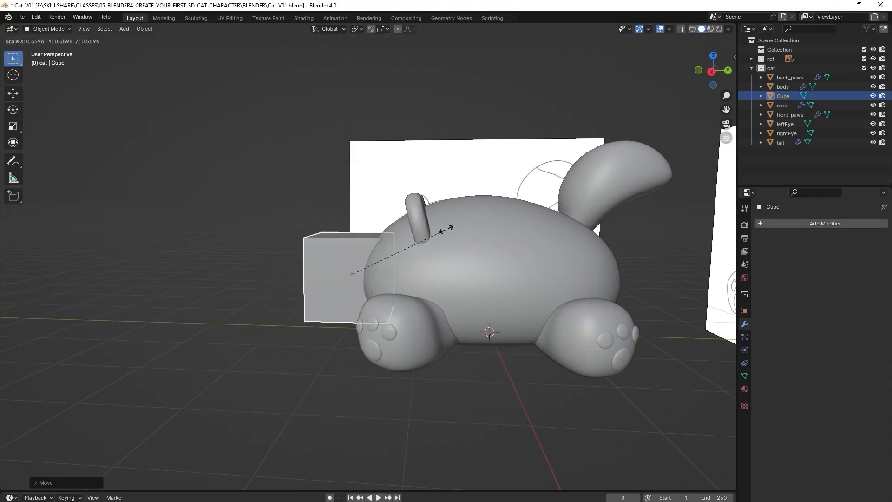
left_click(363, 266)
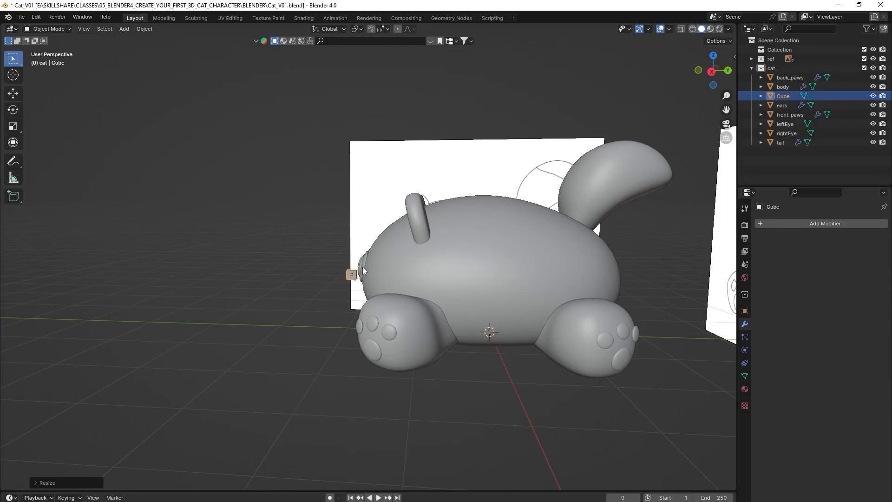
Move the small cube along Y into the face surface and flatten it along the Y axis
key("KP_Decimal")
scroll(378, 234, "down", 5)
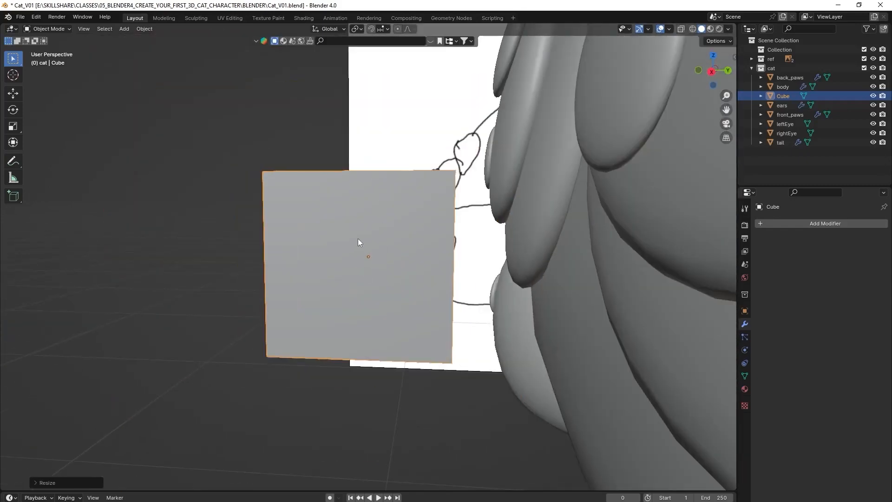
middle_click_drag(357, 239, 575, 250)
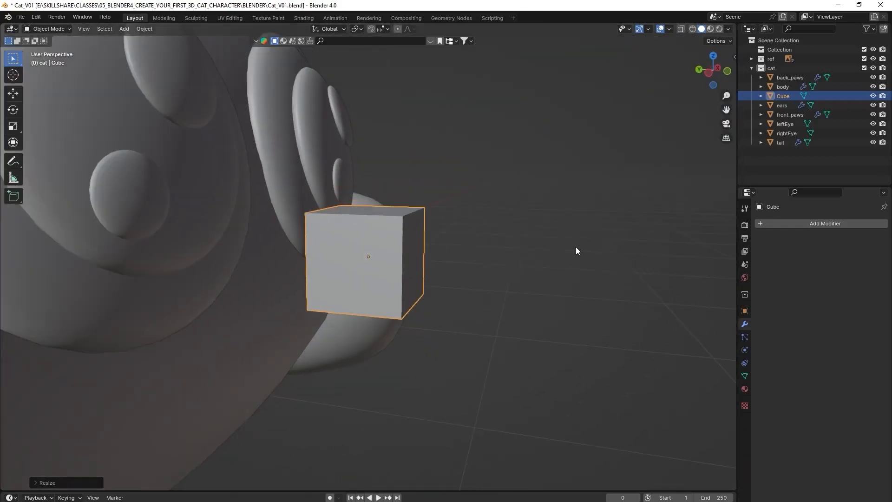
key("g")
key("y")
left_click(490, 244)
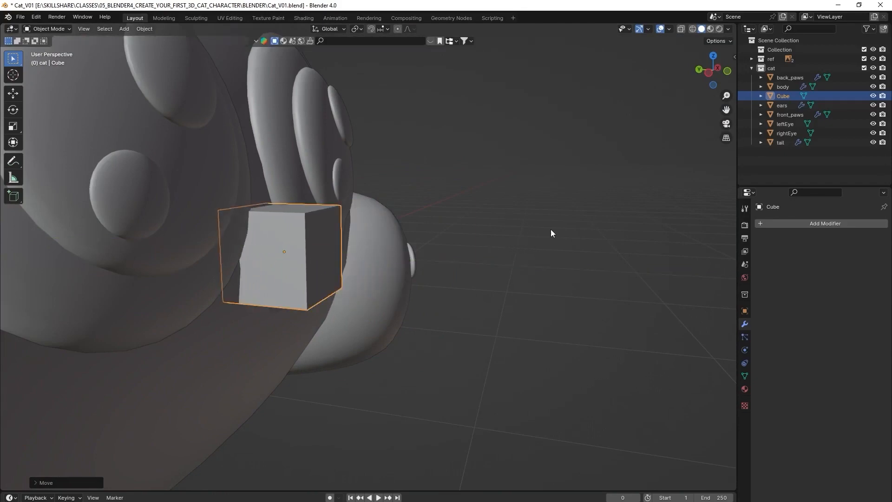
key("y")
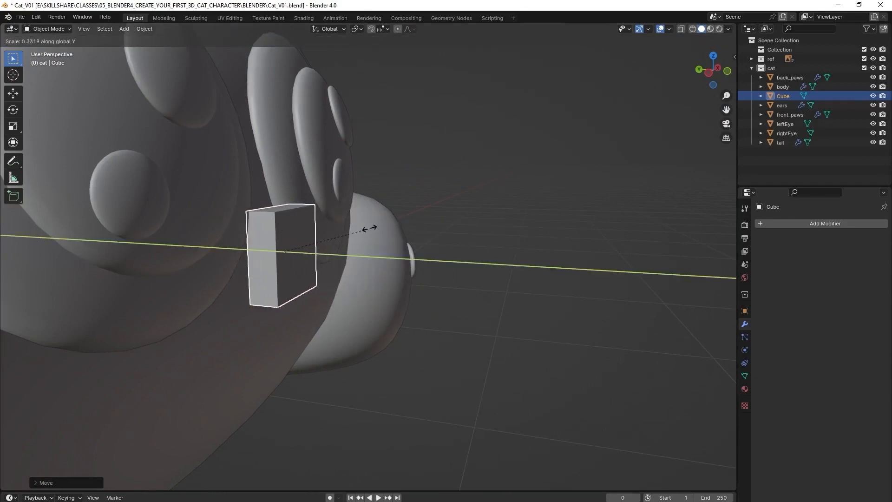
left_click(335, 234)
Lower the flattened cube about 0.06 m along Z to sit just below and between the eyes
middle_click_drag(336, 234, 356, 256)
key("g")
key("z")
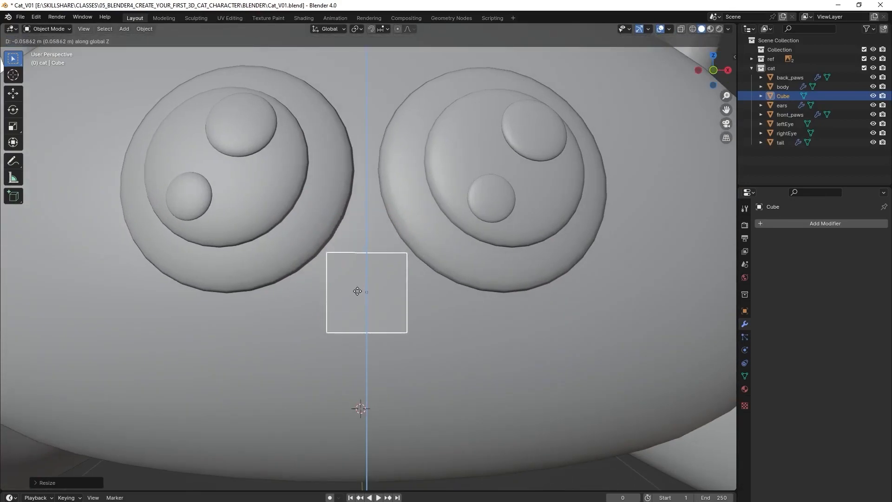
left_click(357, 290)
In the front orthographic view, scale the nose cube uniformly to about 0.75 of its size
middle_click_drag(358, 294, 570, 305)
key("KP_1")
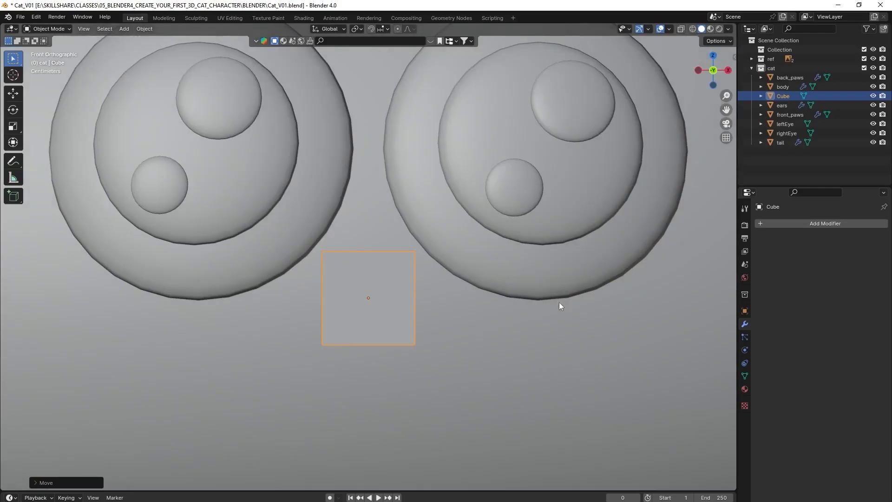
scroll(481, 295, "down", 6)
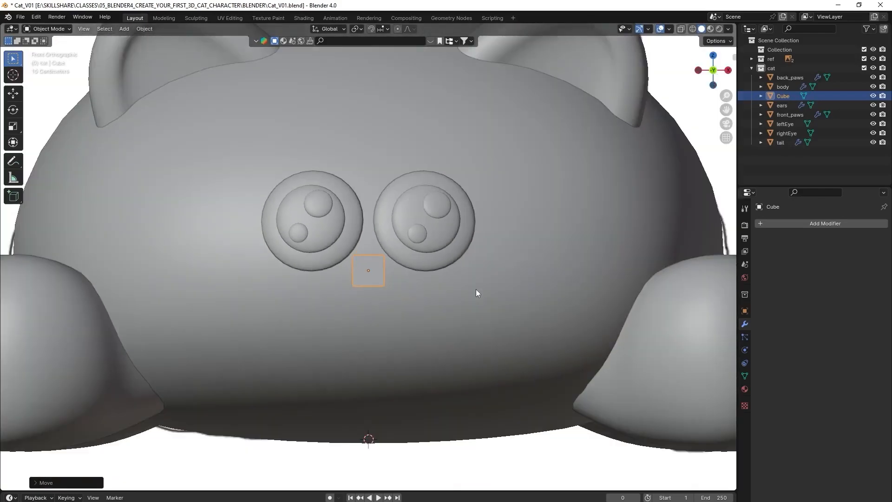
scroll(464, 287, "up", 3)
scroll(470, 260, "up", 2)
key("s")
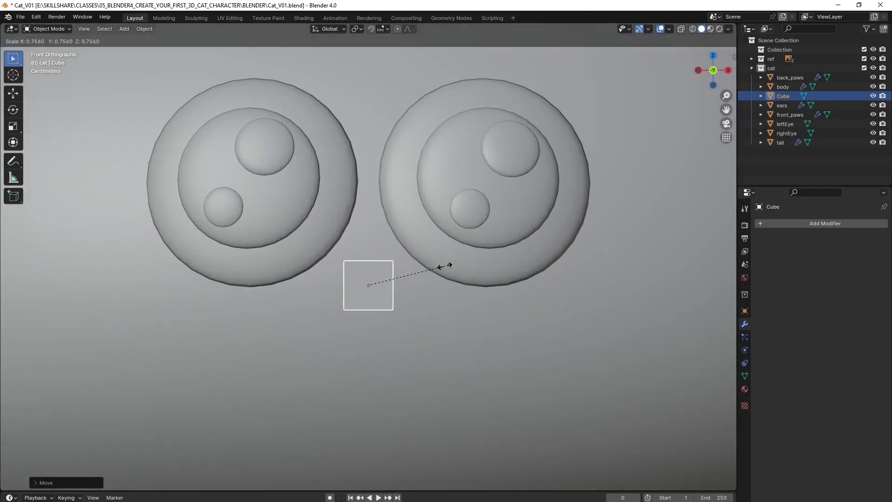
left_click(439, 268)
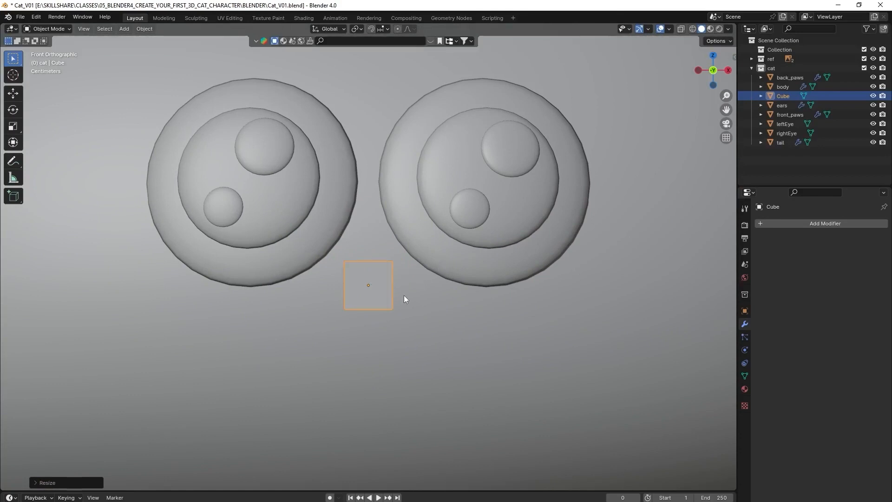
Add a centred vertical loop cut to the nose cube in Edit Mode
scroll(403, 294, "up", 4)
key("Tab")
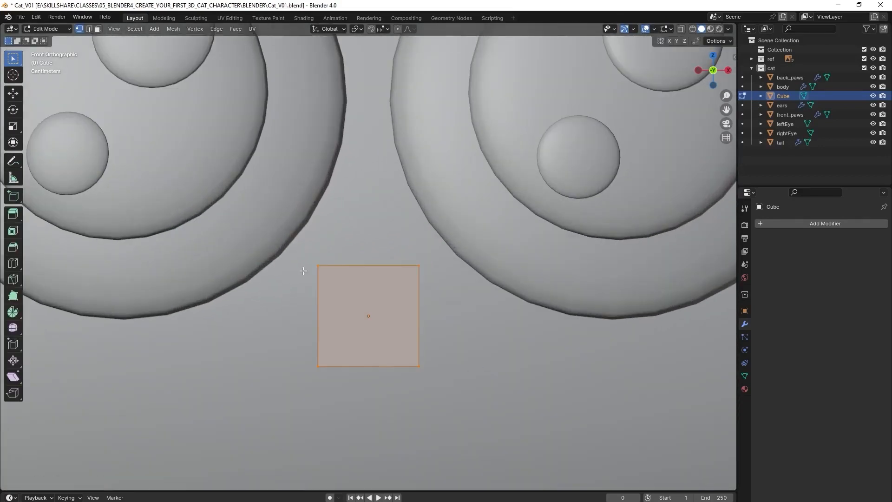
key("ctrl+r")
left_click(373, 277)
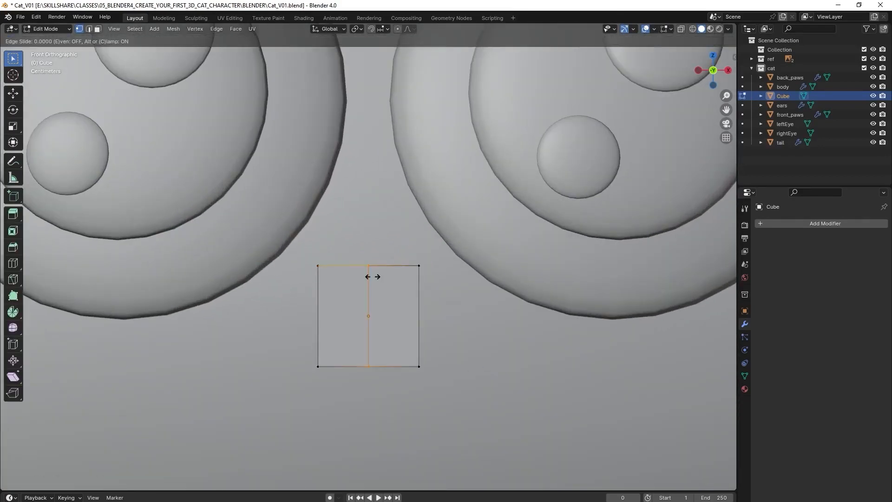
right_click(373, 276)
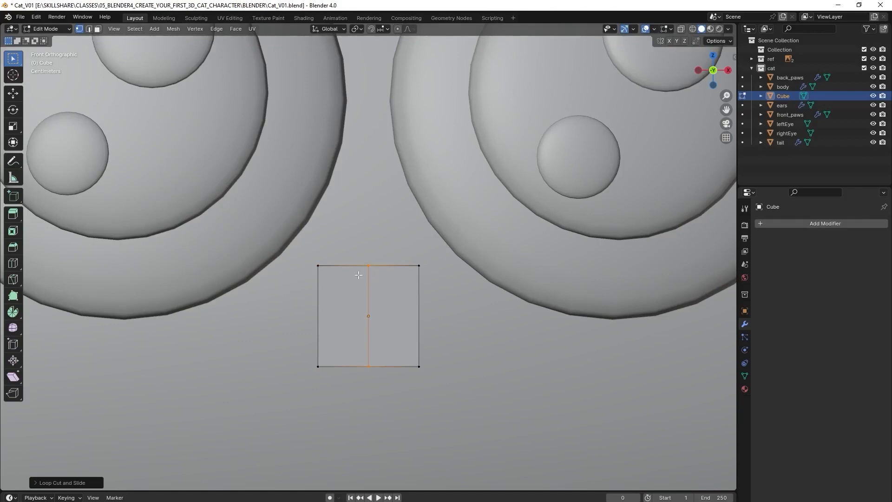
Delete the vertices of the nose cube's left half using wireframe display, and return to Object Mode in solid shading
key("shift+z")
left_click(317, 325)
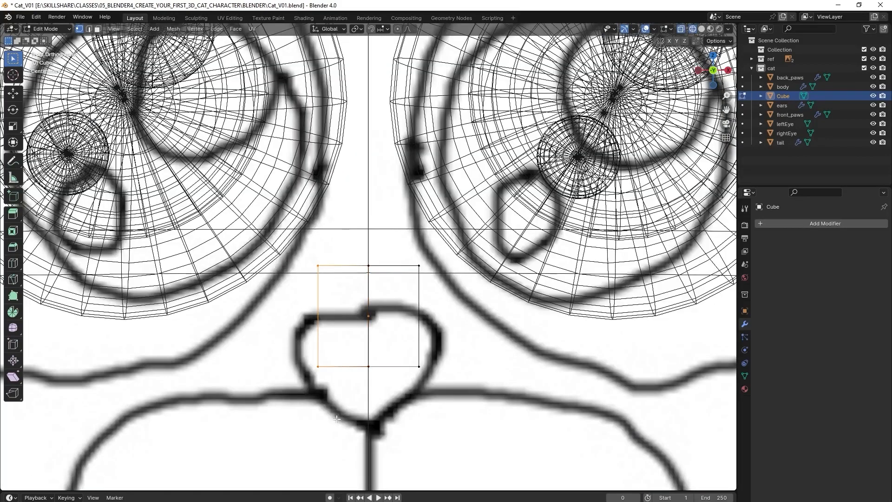
key("x")
left_click(336, 419)
key("Tab")
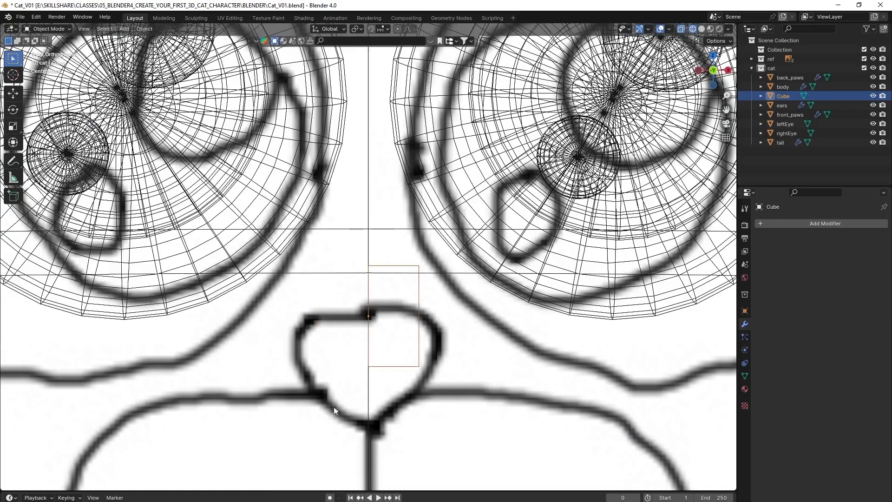
key("shift+z")
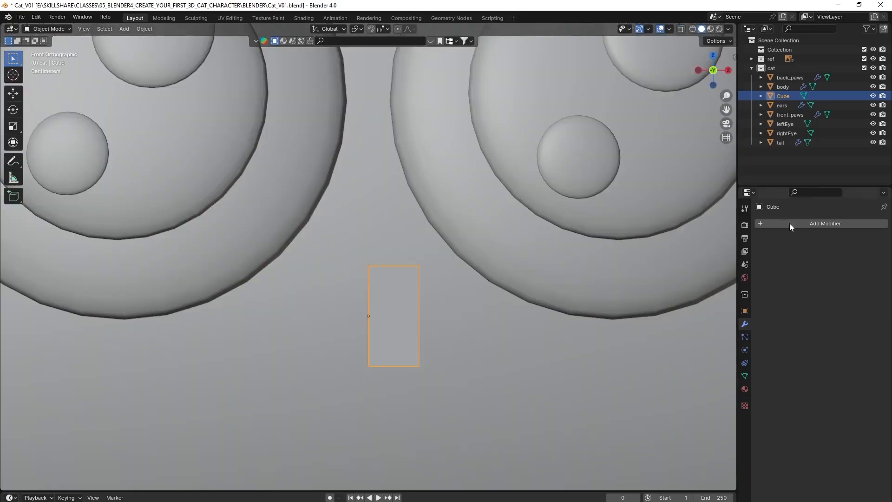
Add a Mirror modifier on the X axis to the half nose cube
left_click(804, 223)
left_click(801, 222)
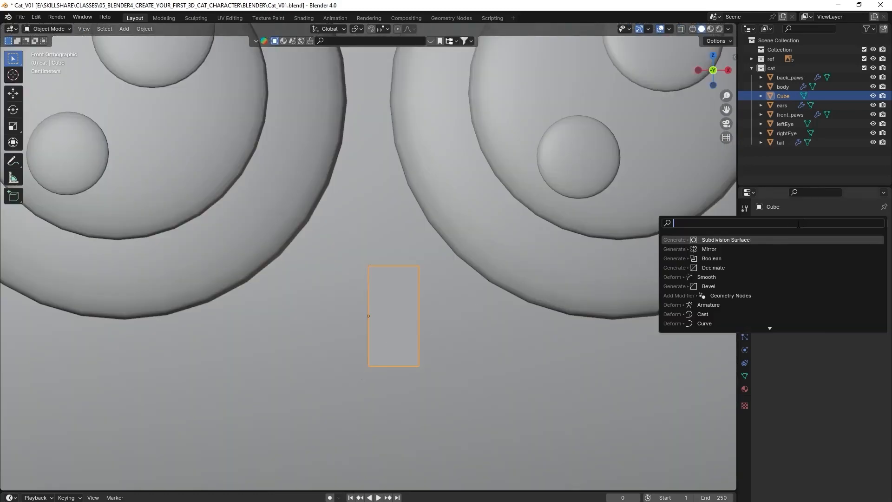
left_click(721, 248)
Add a Subdivision Surface modifier to the nose with the viewport level set to 2
left_click(810, 224)
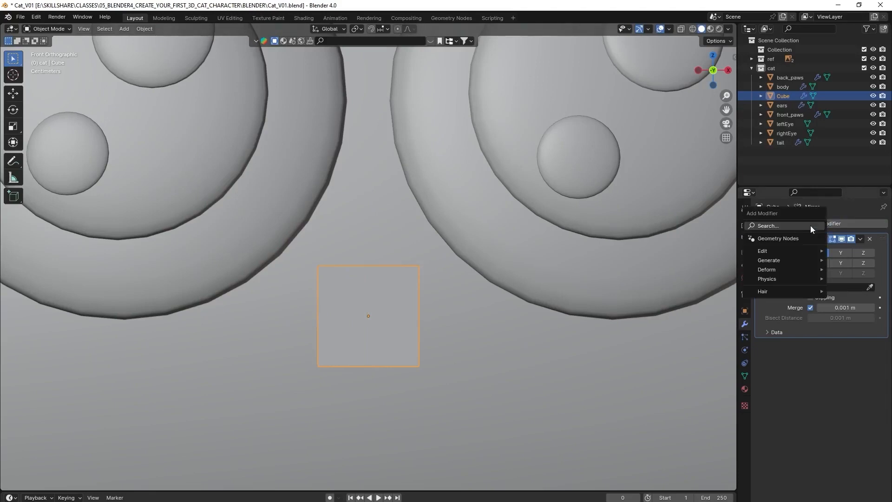
left_click(763, 226)
left_click(714, 253)
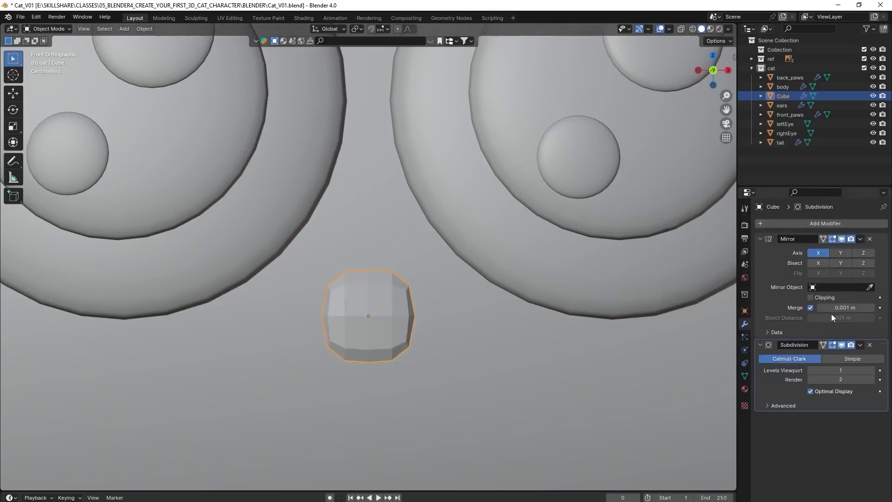
left_click(865, 370)
Apply Shade Smooth to the nose object
right_click(358, 292)
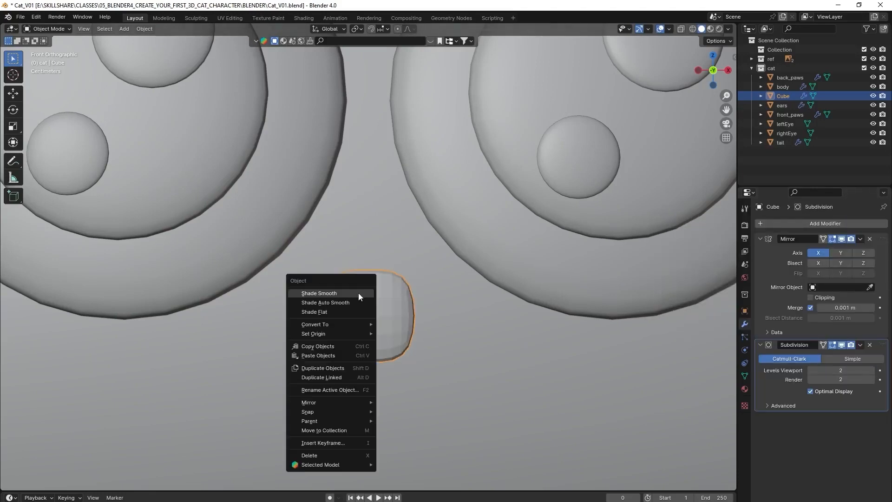
left_click(358, 292)
scroll(408, 344, "up", 1)
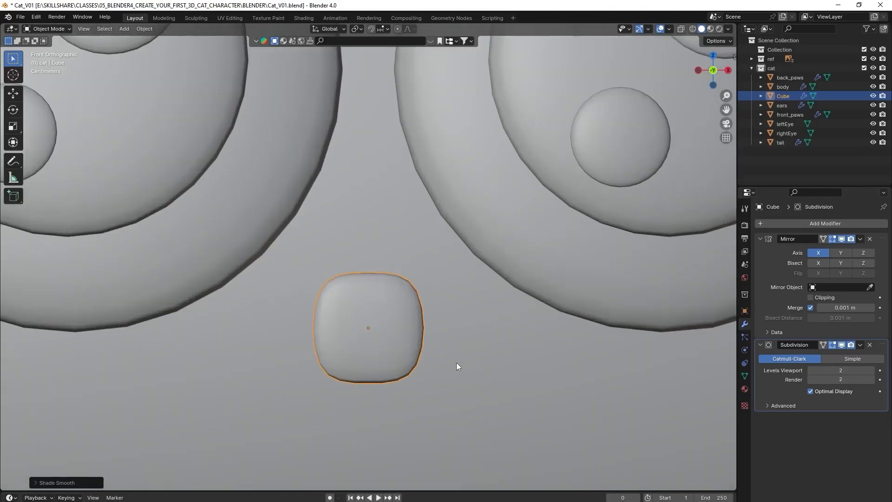
middle_click_drag(458, 332, 453, 295, "shift")
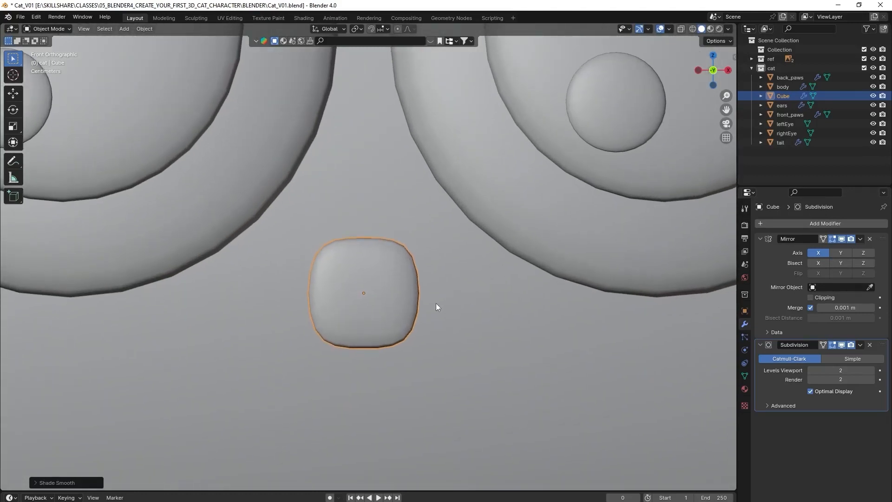
Move the nose's lower outer vertices inward along X, close to the centre line, to taper the shape downward
key("Tab")
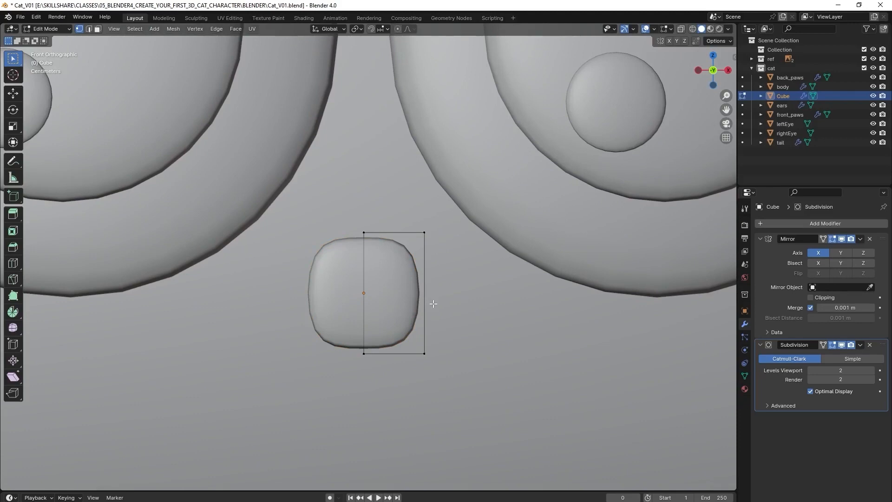
key("shift+z")
left_click_drag(477, 334, 393, 389)
key("shift+z")
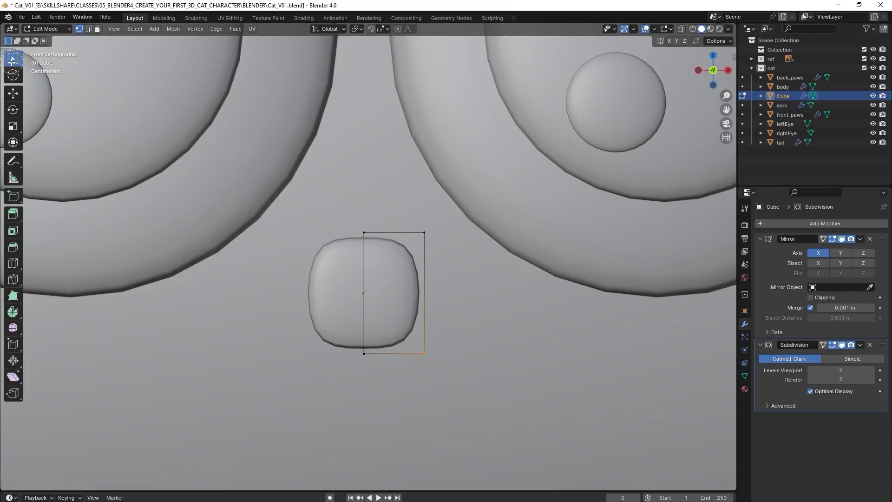
key("shift+z")
scroll(377, 275, "down", 1)
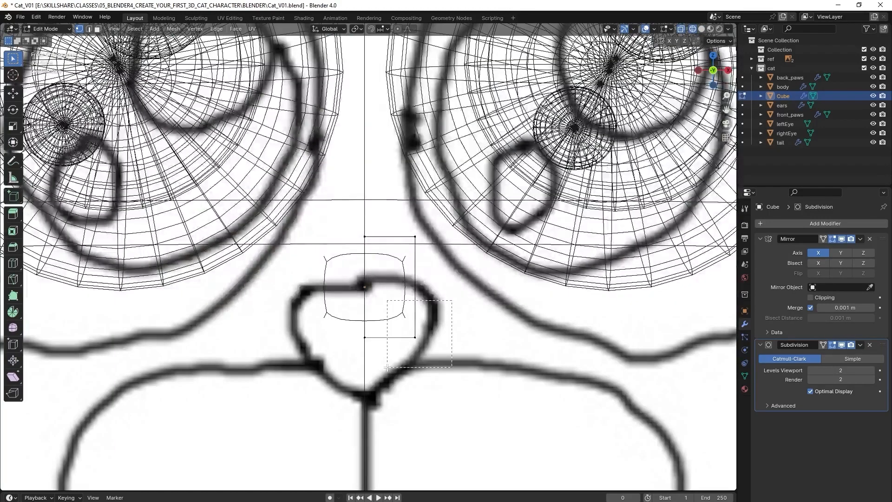
key("g")
key("x")
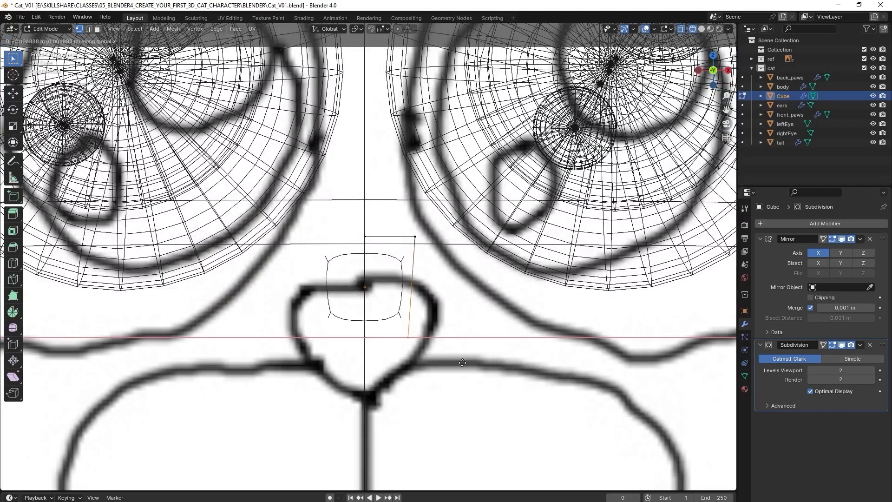
left_click(434, 363)
key("shift+z")
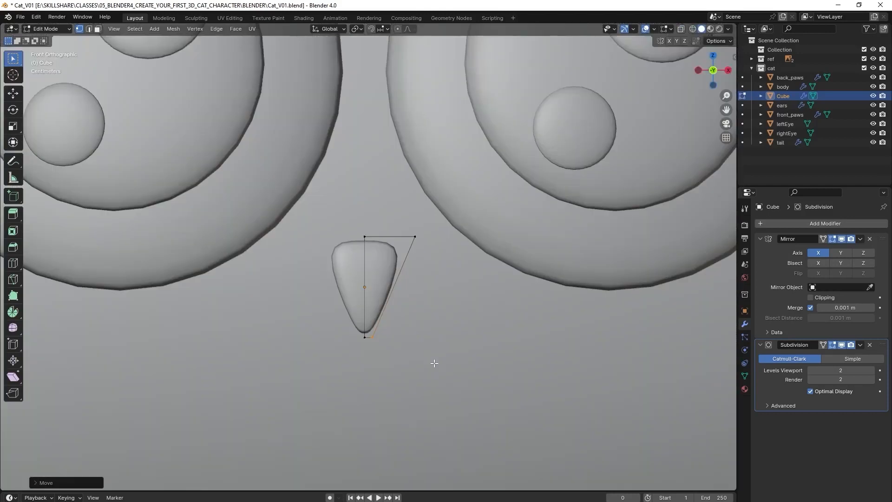
Move the nose's upper outer corner vertices outward and slightly down to widen the top and slope its edge
key("shift+z")
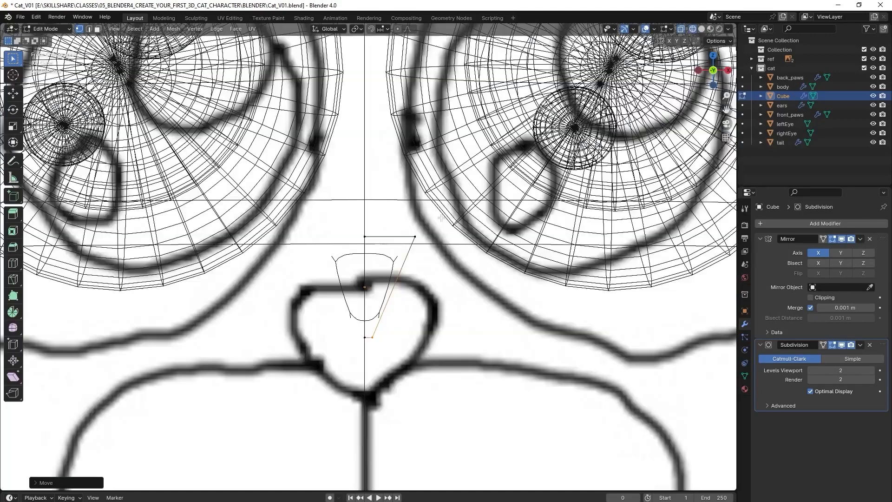
left_click(412, 239)
key("shift+z")
key("g")
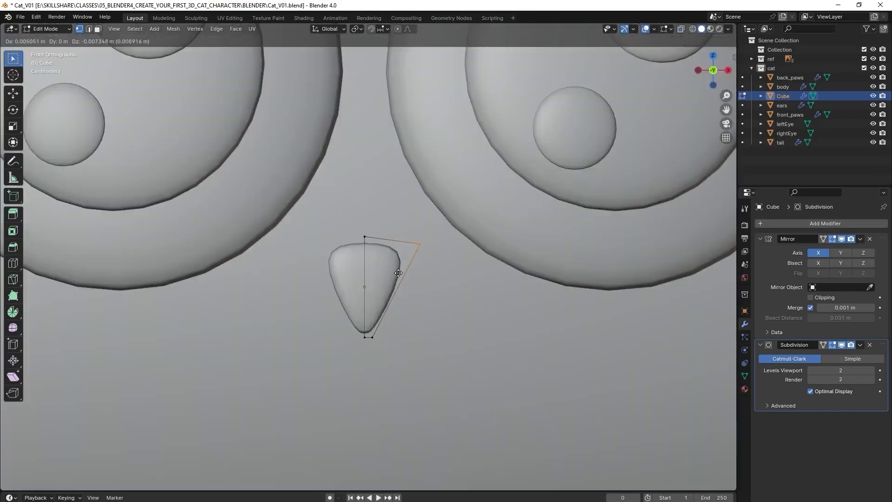
left_click(404, 275)
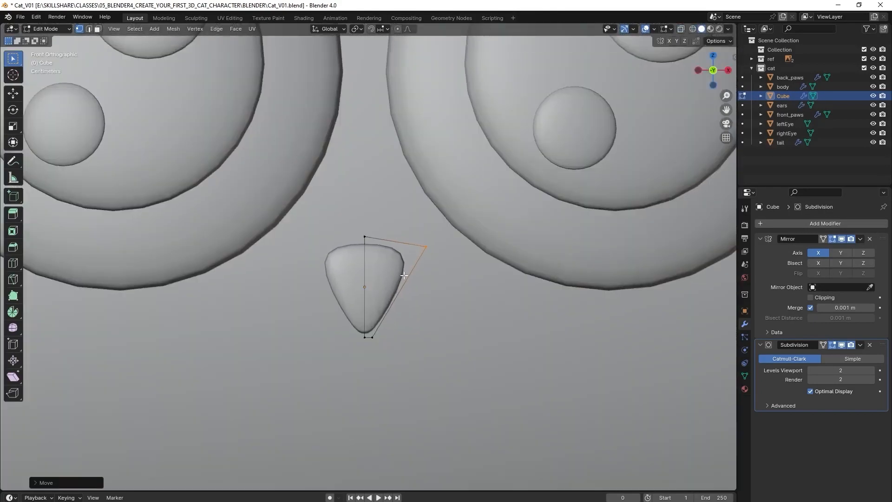
Add a centred horizontal loop cut across the nose and move its outer vertices outward to round the side
left_click(405, 312)
right_click(407, 309)
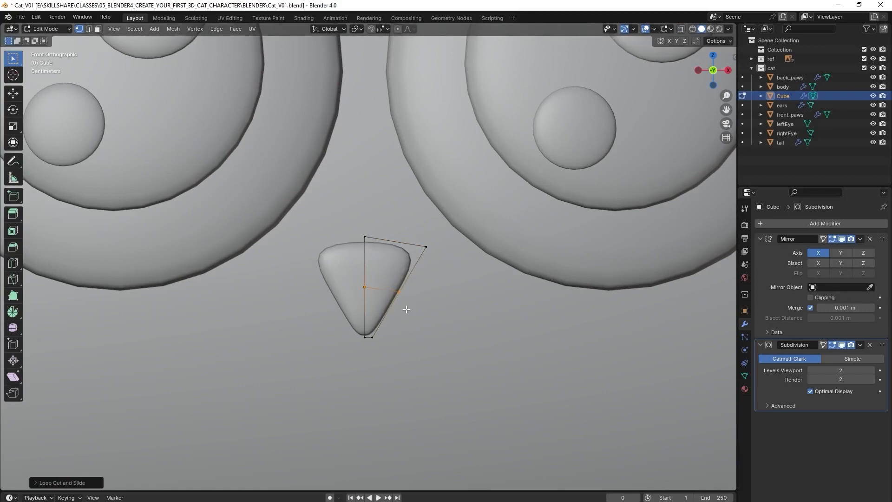
key("shift+z")
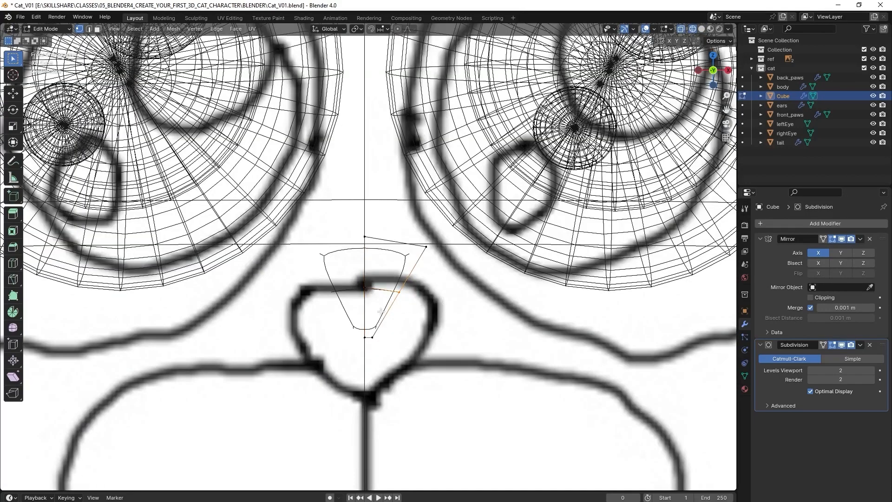
key("shift+z")
key("g")
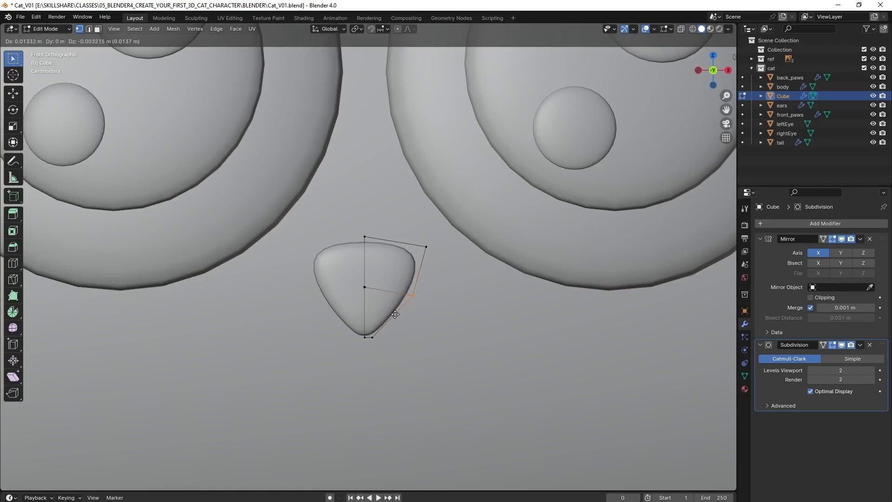
left_click(394, 314)
Move the nose's bottom outer vertices outward along X by about 0.007 m to blunt the tip, and return to Object Mode
key("shift+z")
key("z")
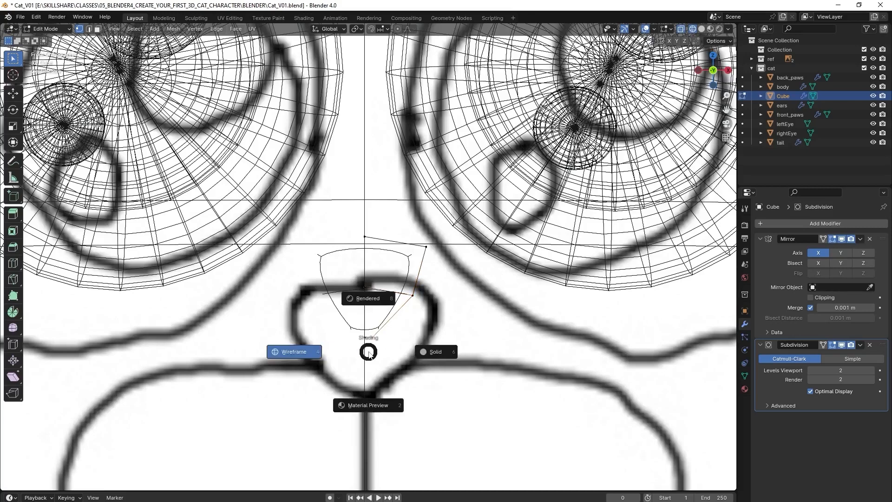
key("Escape")
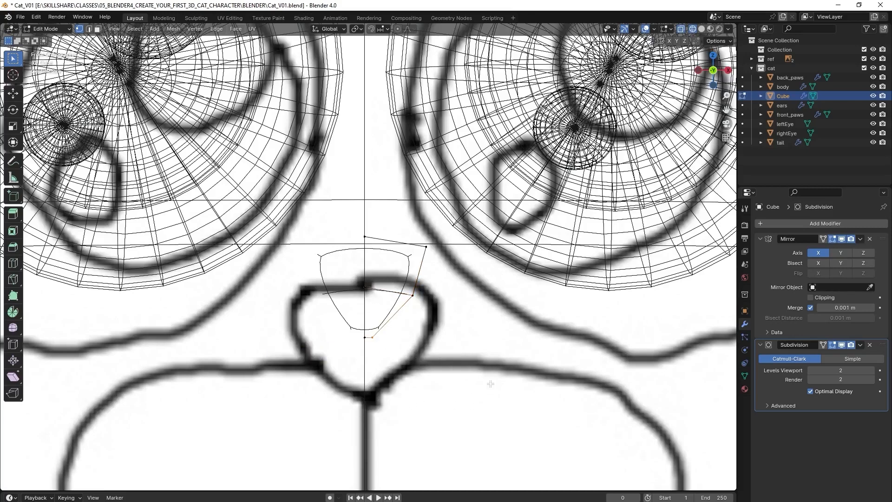
key("shift+z")
key("g")
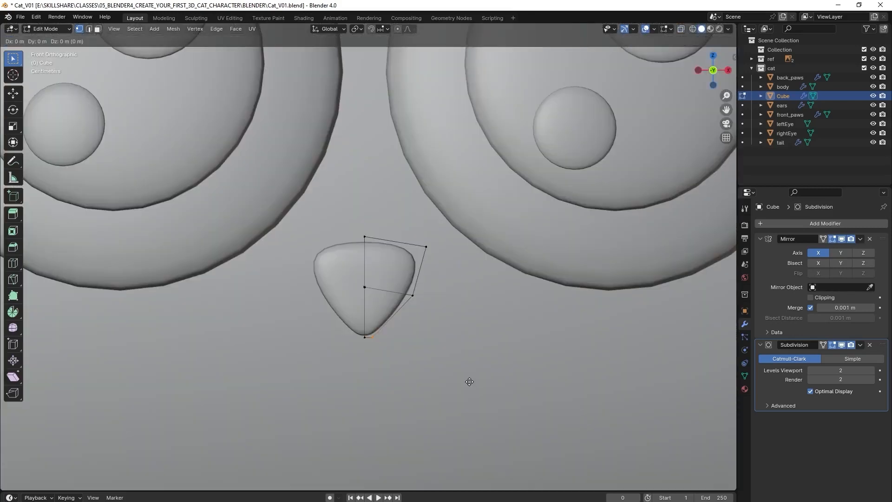
key("x")
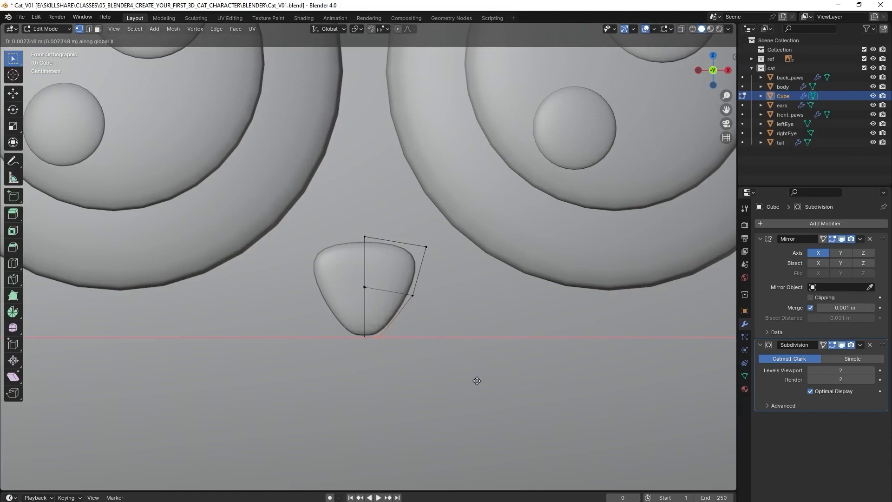
left_click(476, 381)
key("Tab")
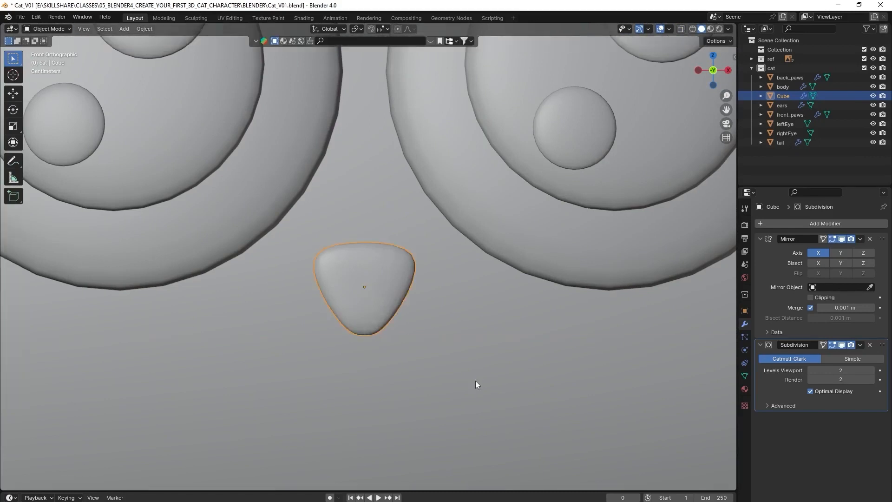
Move the nose along Y by about 0.033 m into the face and tilt it around X to follow the head's surface
scroll(438, 378, "down", 4)
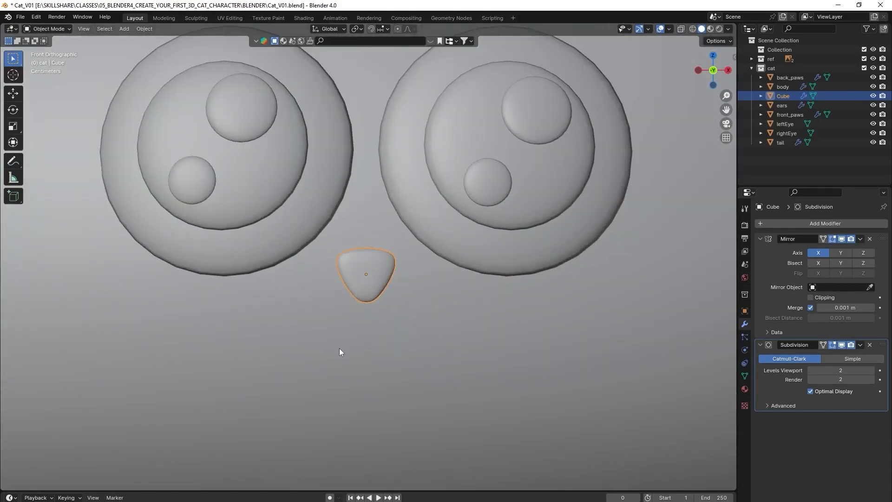
middle_click_drag(339, 352, 454, 353)
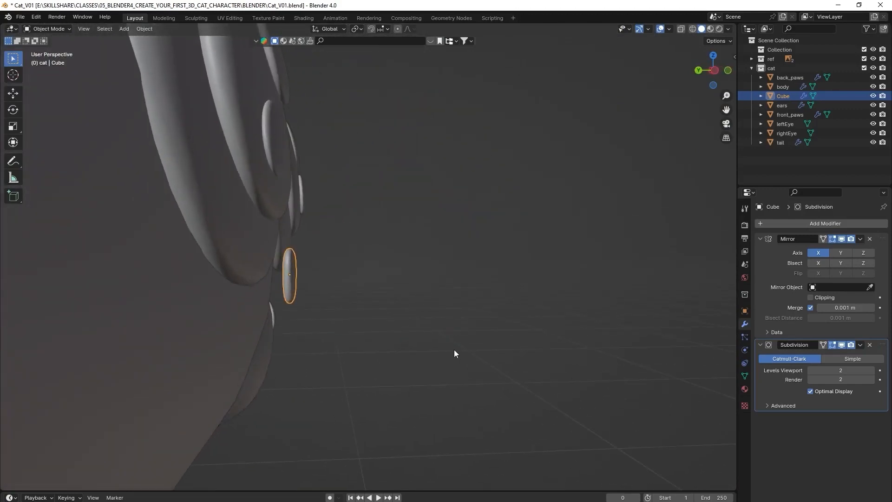
key("g")
key("y")
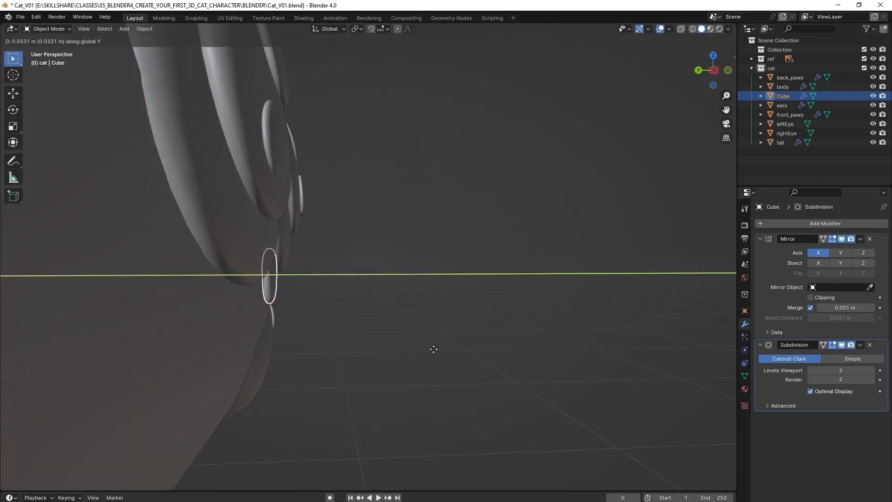
left_click(433, 349)
key("r")
key("x")
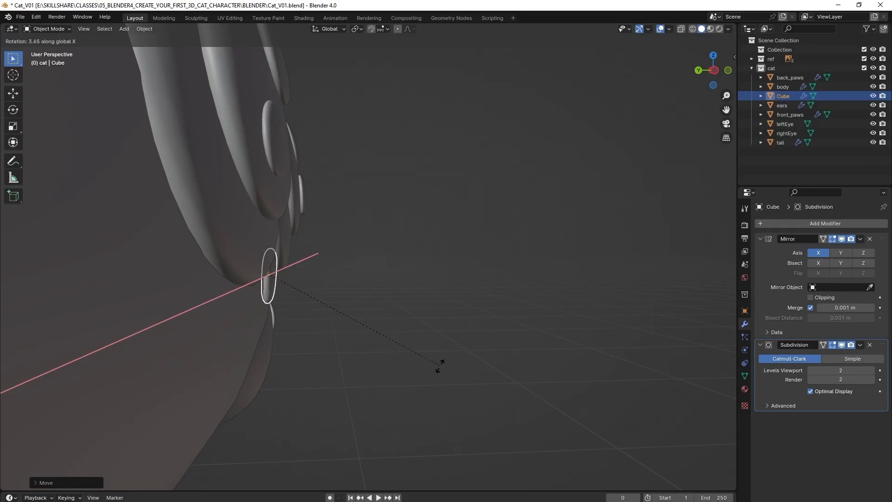
left_click(458, 372)
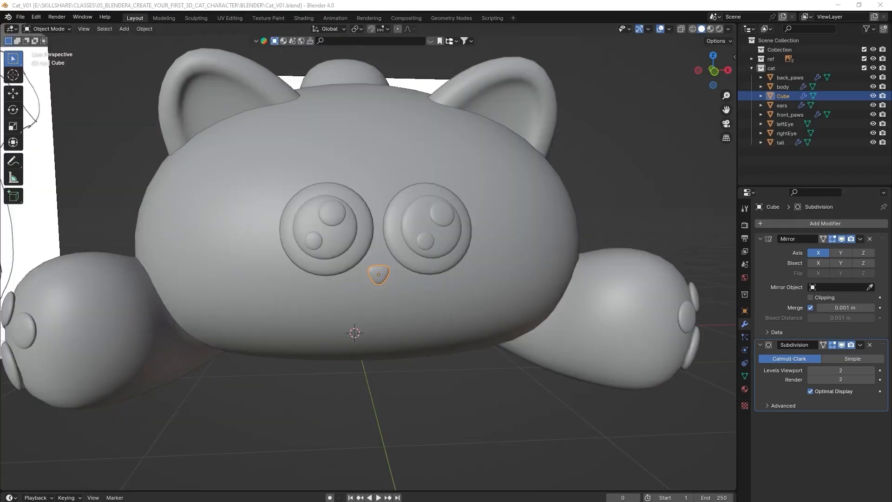
Add a new cube mesh for the mouth area and move it along Y out in front of the cat
scroll(431, 339, "down", 5)
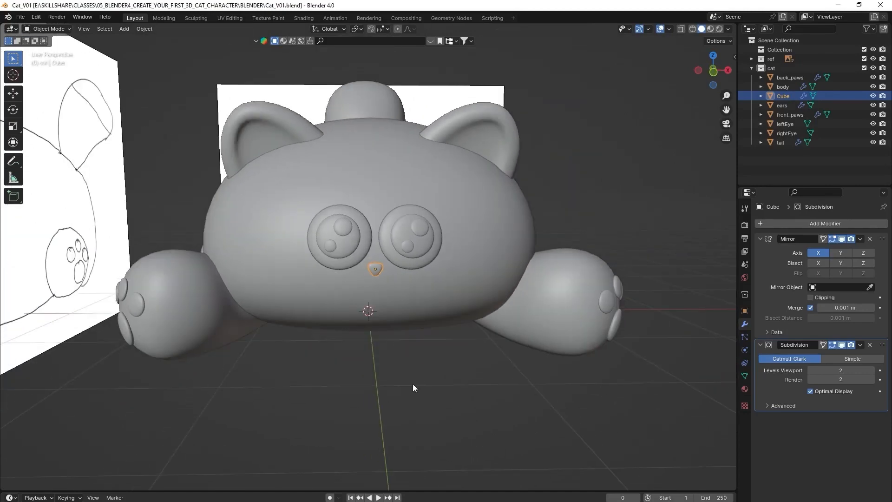
middle_click_drag(413, 387, 382, 324)
key("shift+a")
mouse_move(372, 326)
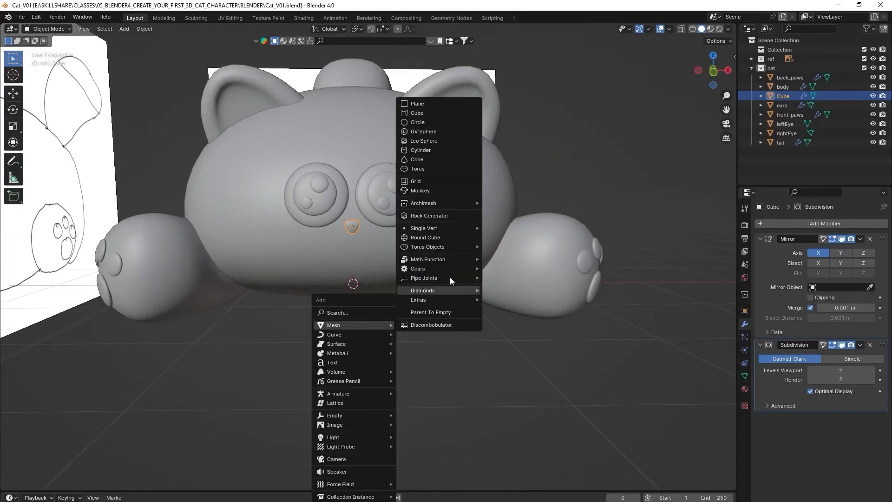
left_click(440, 113)
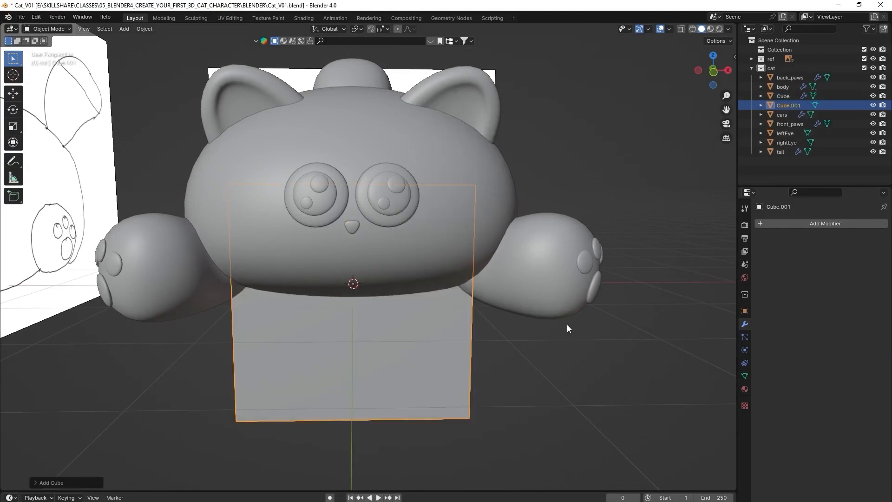
middle_click_drag(567, 325, 498, 330)
key("g")
key("y")
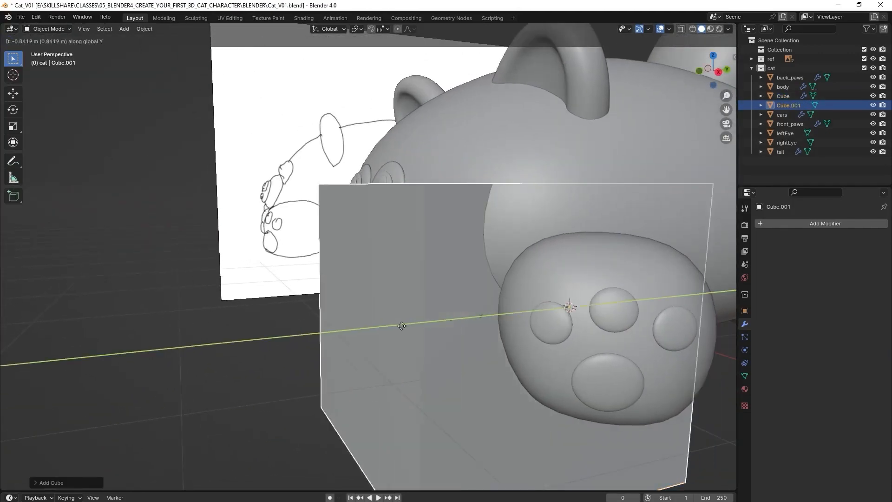
left_click(239, 332)
Scale the new cube down uniformly and flatten it along Y to about 0.2 of its depth
key("s")
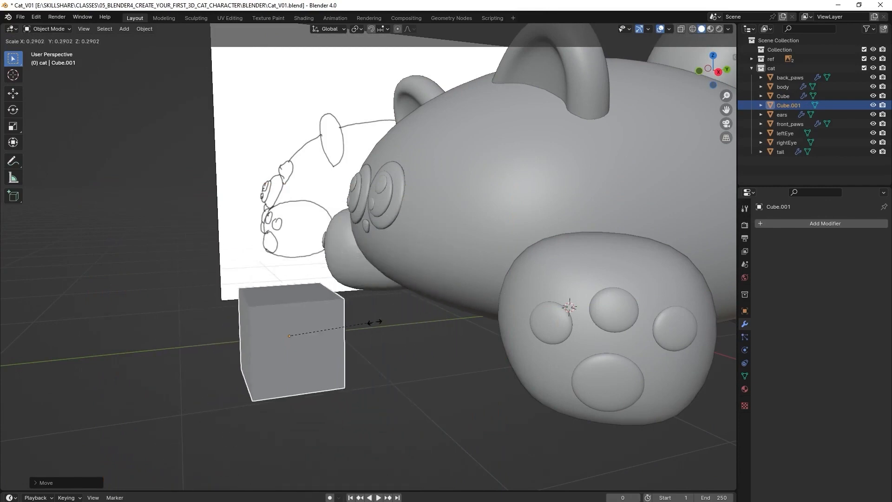
left_click(332, 331)
middle_click_drag(401, 341, 411, 338)
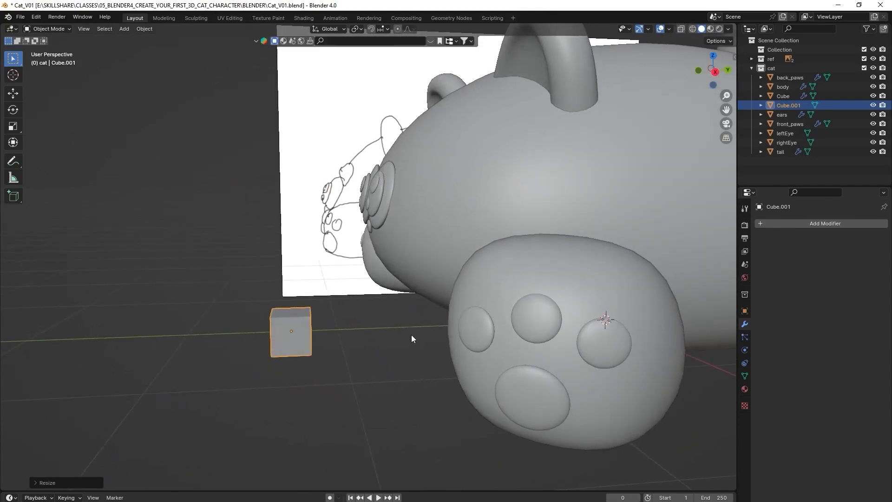
key("s")
key("y")
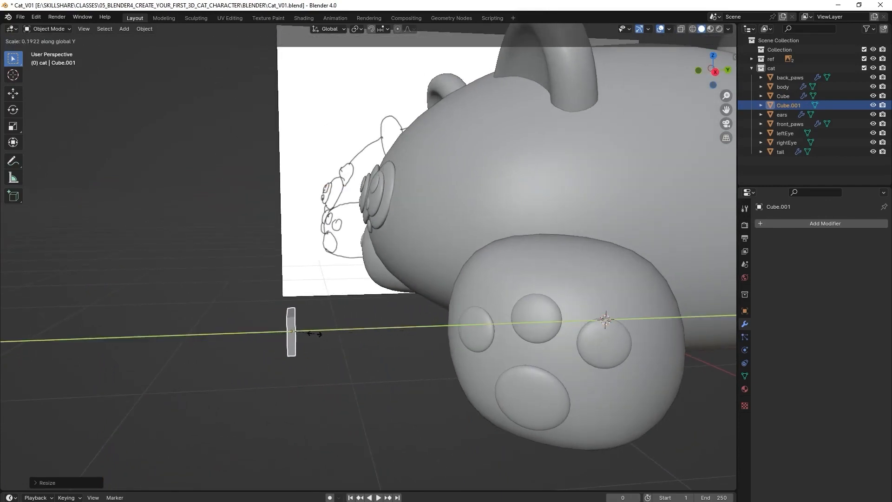
left_click(319, 333)
Move the flattened cube back to the head and up along Z, and adjust it along Y against the face below the nose
key("g")
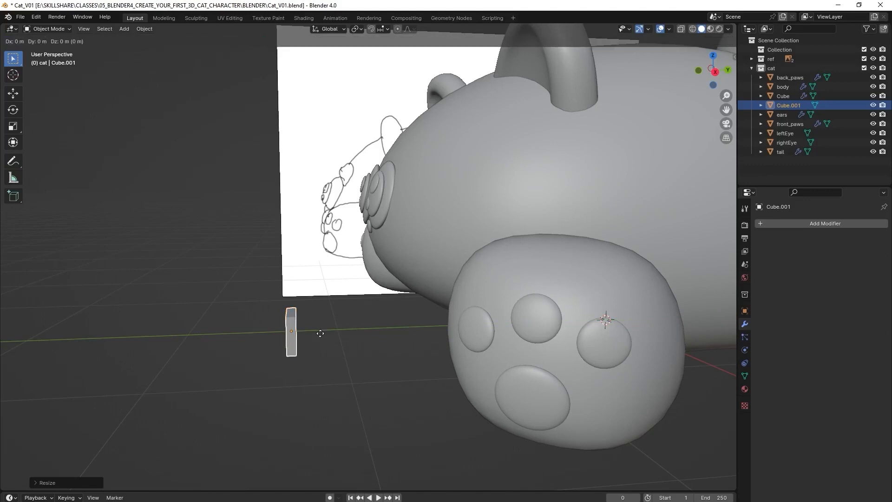
key("z")
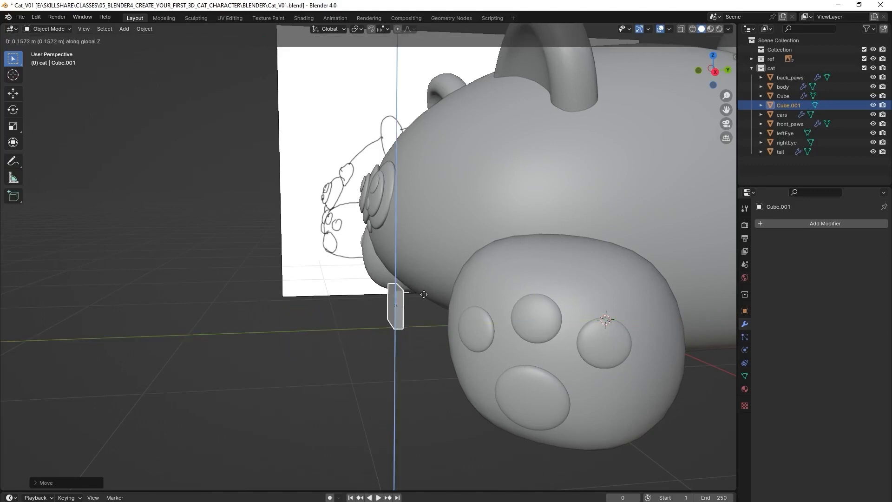
left_click(423, 256)
key("g")
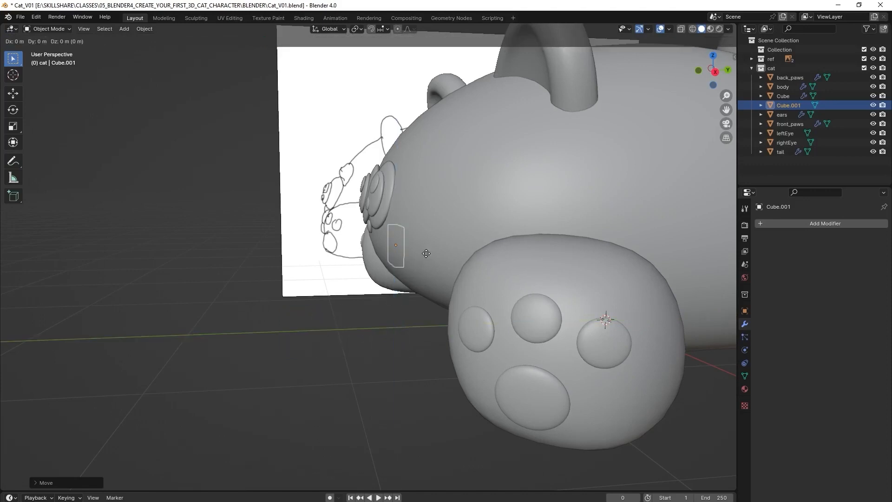
key("y")
left_click(404, 256)
Scale the flattened mouth cube along Z to about 0.79, and scale it down uniformly to about 0.7
scroll(391, 258, "up", 1)
key("KP_Decimal")
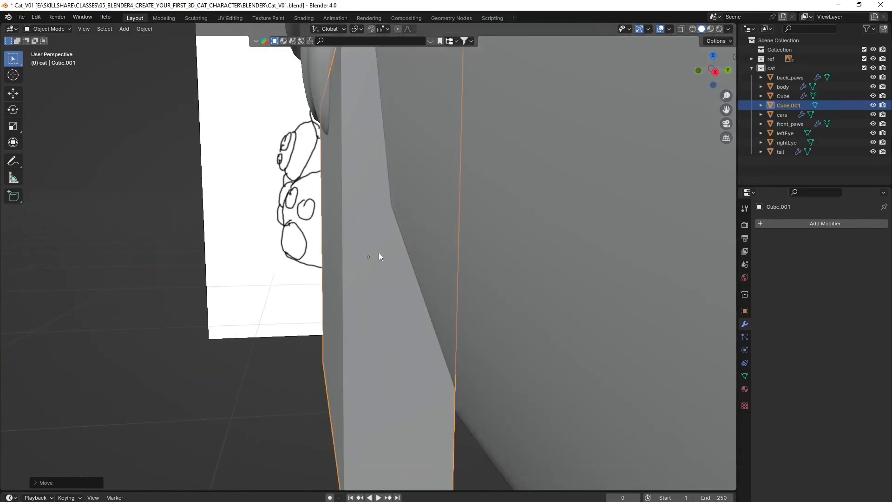
middle_click_drag(378, 254, 502, 250)
scroll(504, 263, "down", 5)
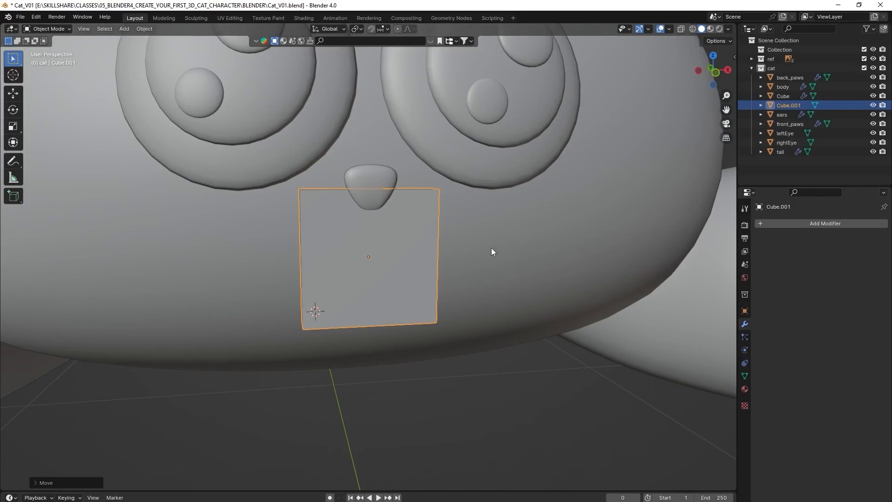
middle_click_drag(491, 247, 472, 227)
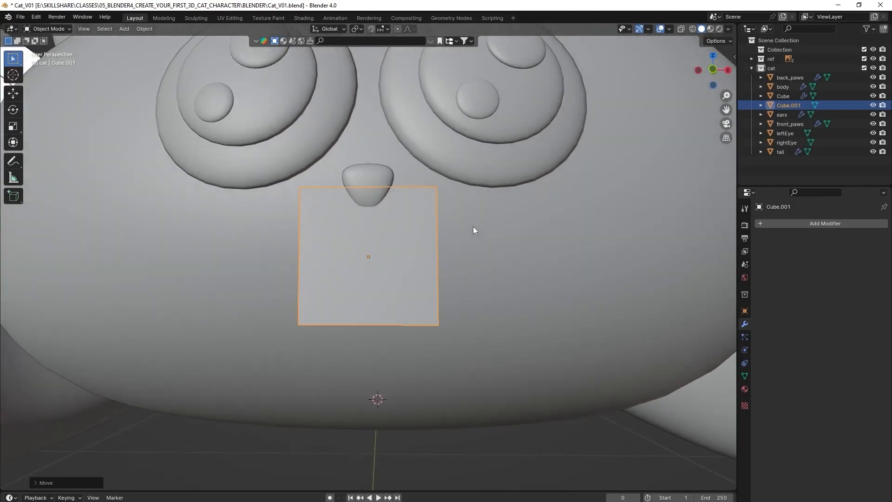
key("s")
key("z")
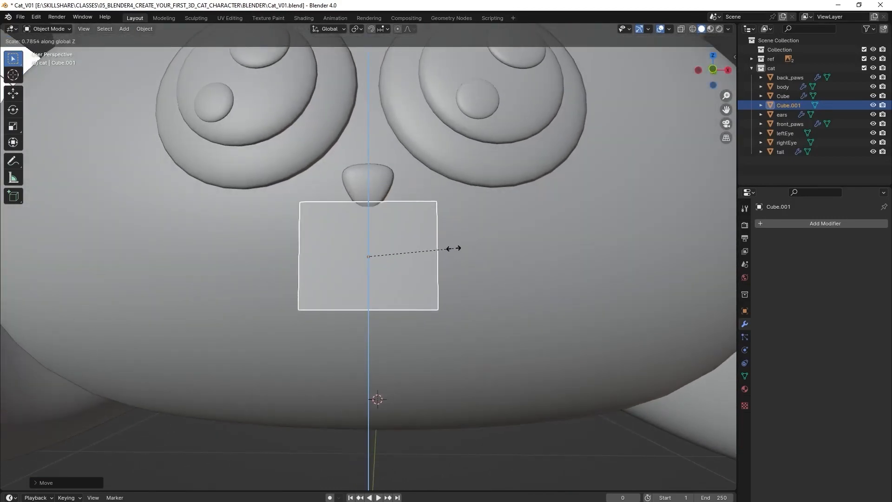
left_click(453, 248)
key("s")
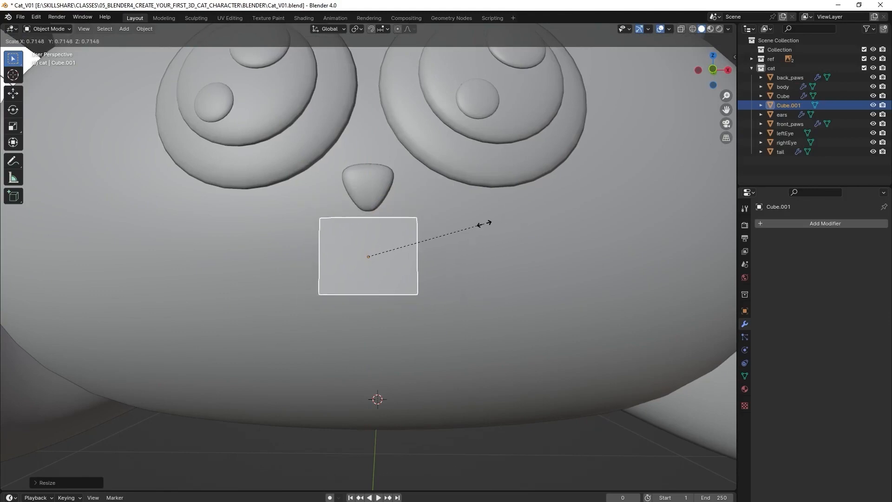
left_click(518, 251)
Tilt the mouth cube about 21° around X to follow the head's slope, and move it up along Z to just under the nose
middle_click_drag(518, 252, 422, 260)
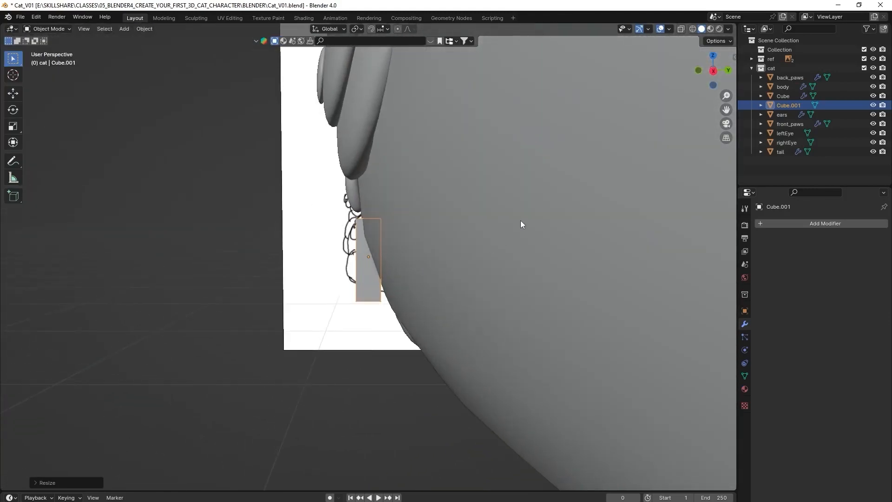
key("r")
key("x")
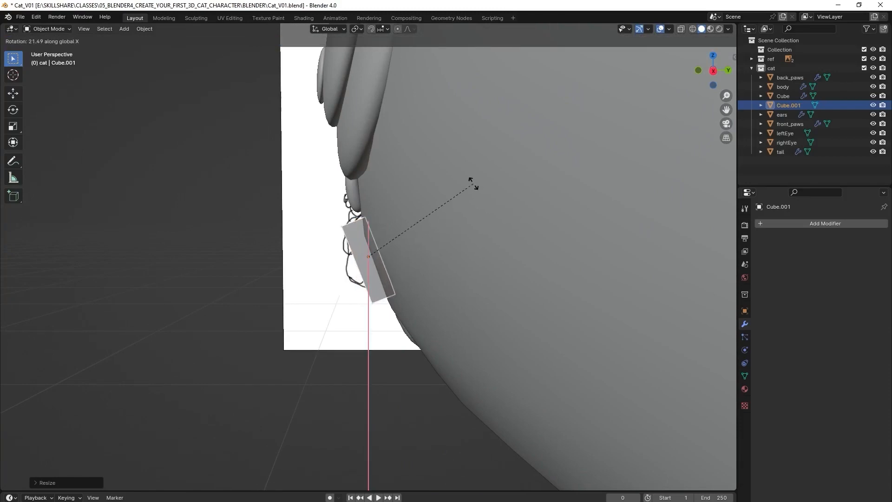
left_click(472, 183)
middle_click_drag(381, 194, 516, 213)
key("g")
key("z")
left_click(541, 174)
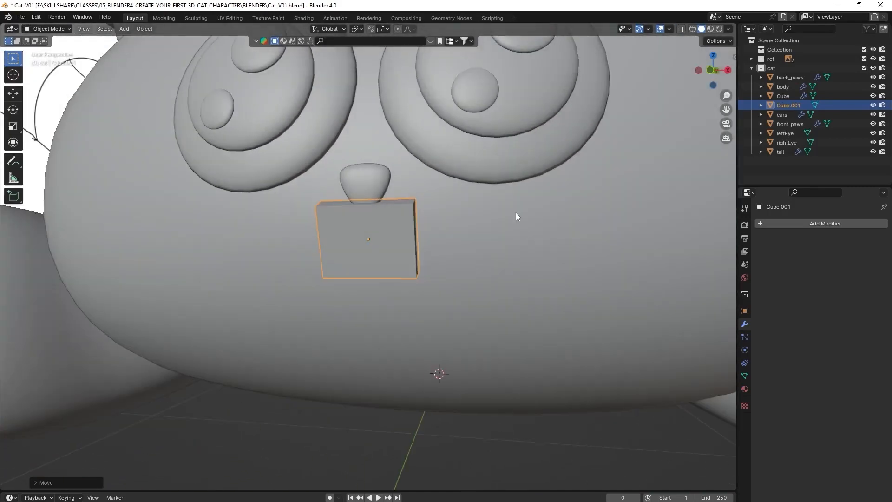
key("g")
key("x")
key("Escape")
Add a Mirror modifier on the X axis to the mouth cube and move its mesh along X until the two halves separate
left_click(815, 224)
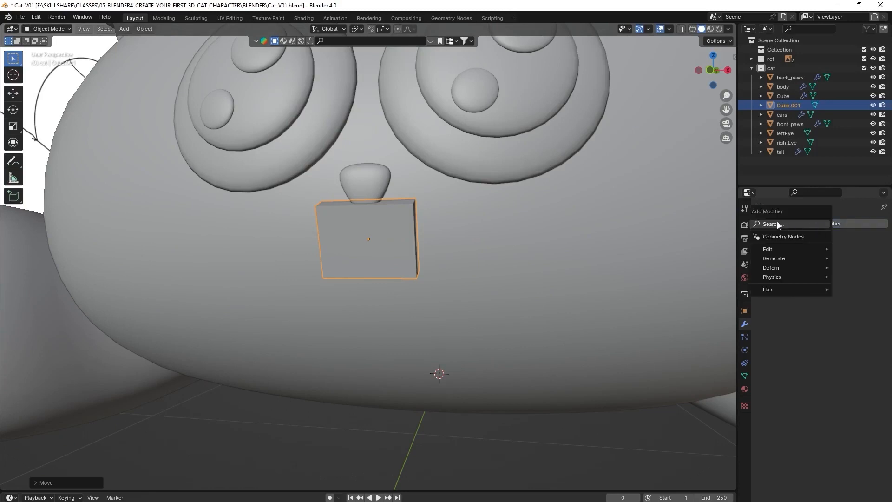
left_click(776, 221)
left_click(716, 246)
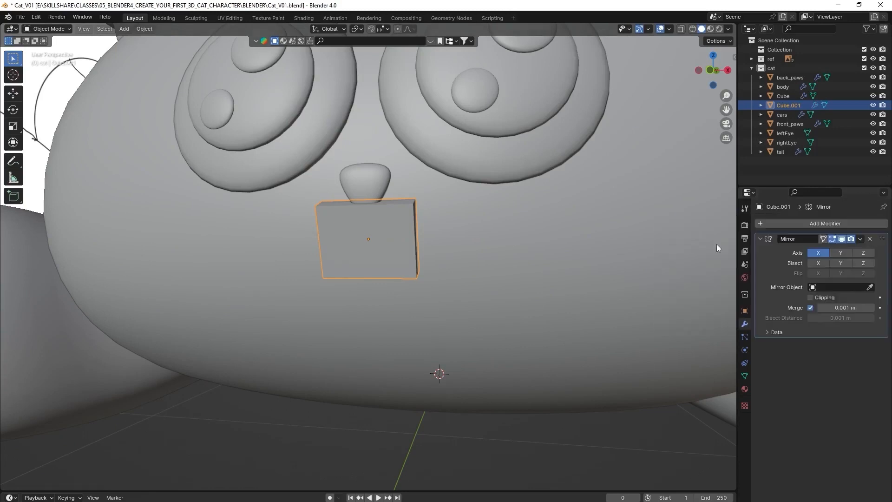
key("Tab")
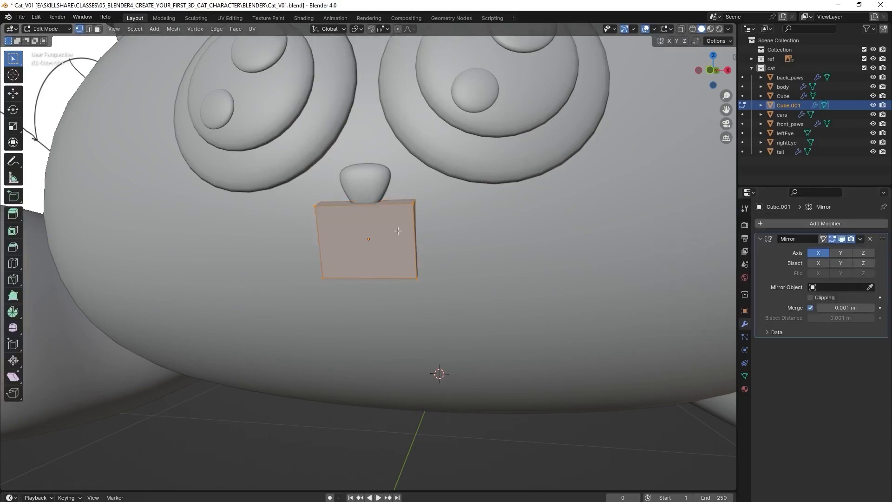
key("g")
key("x")
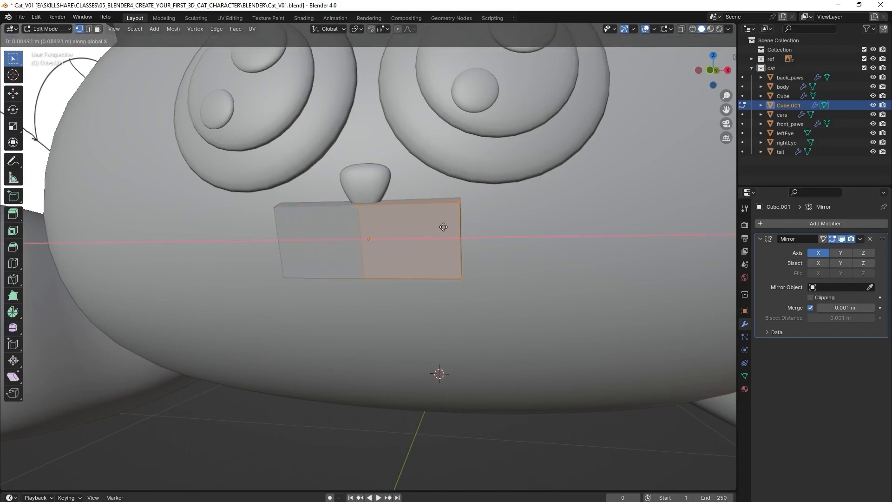
left_click(452, 227)
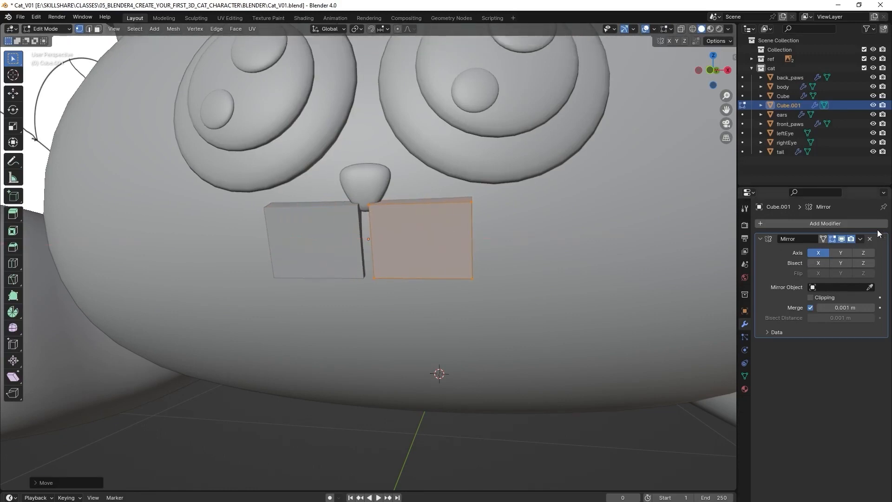
Add a Subdivision Surface modifier to the mirrored mouth mesh
left_click(825, 223)
left_click(793, 221)
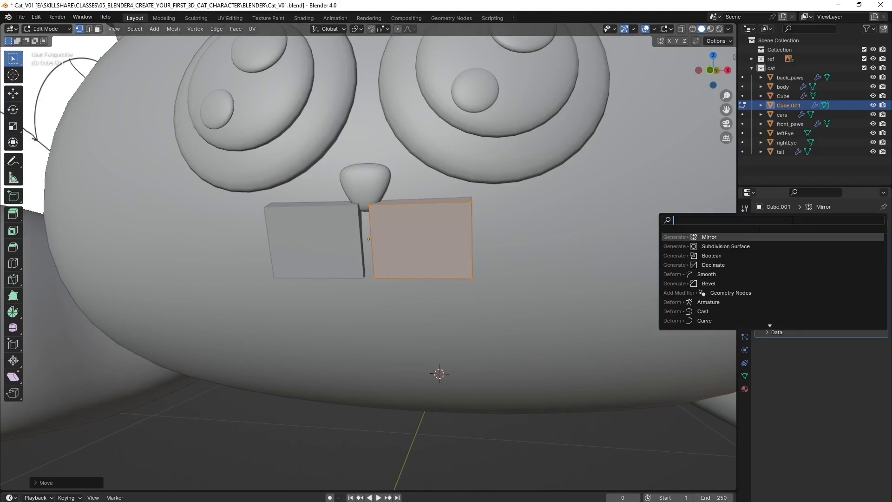
left_click(724, 245)
Move the mouth mesh along X toward the centre until both halves meet, and raise it along Z by about 0.018 m
middle_click_drag(548, 229, 566, 230)
key("g")
key("x")
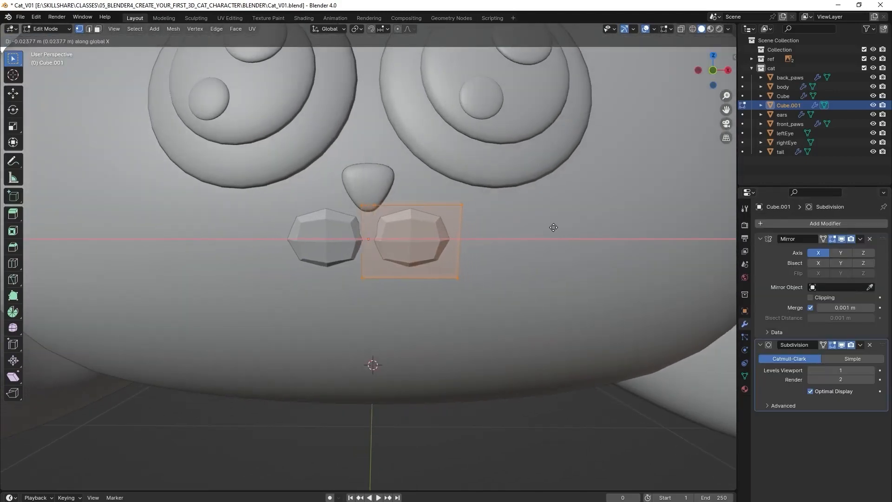
left_click(546, 229)
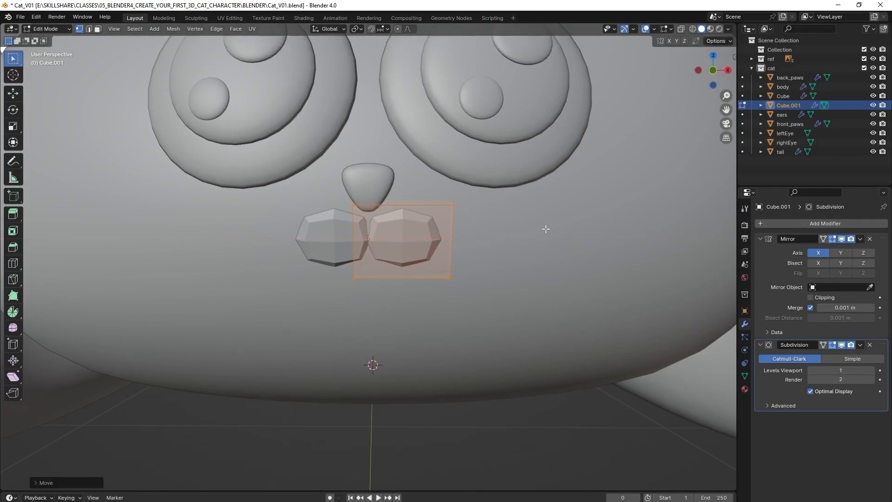
key("g")
key("z")
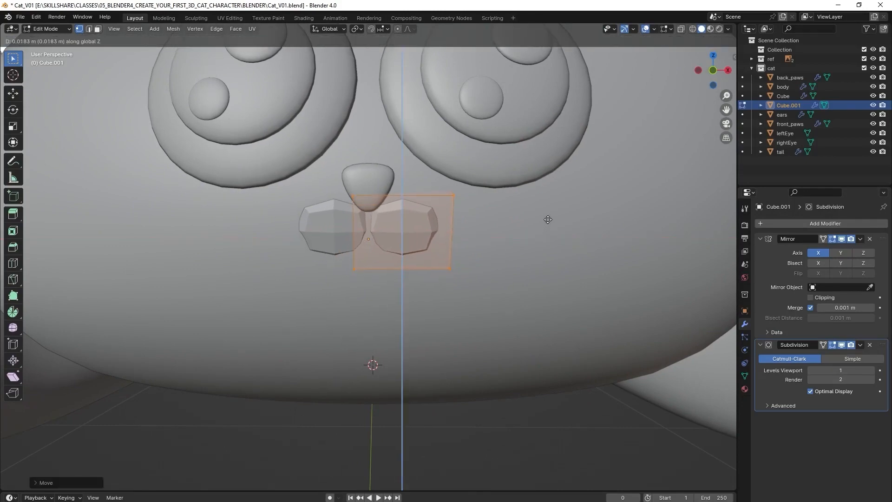
left_click(547, 219)
Shift the mouth mesh slightly out of the face in side view and rotate it about -5° around X
middle_click_drag(547, 219, 440, 224)
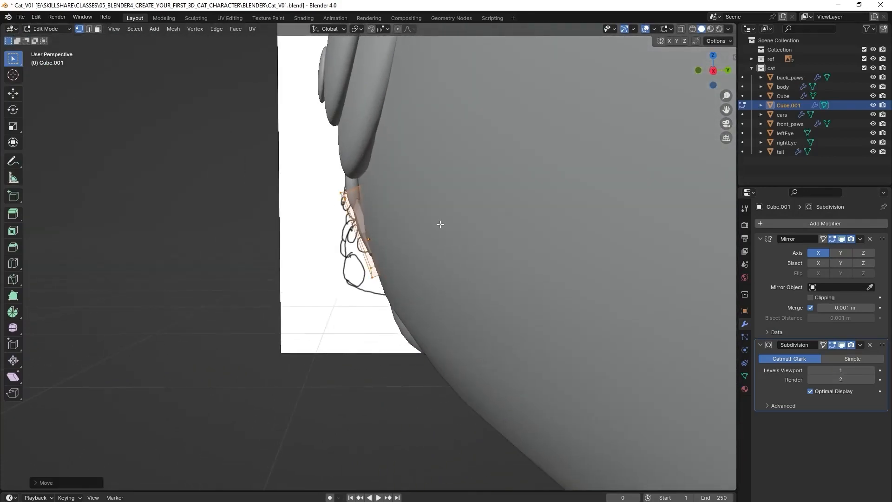
key("g")
left_click(457, 211)
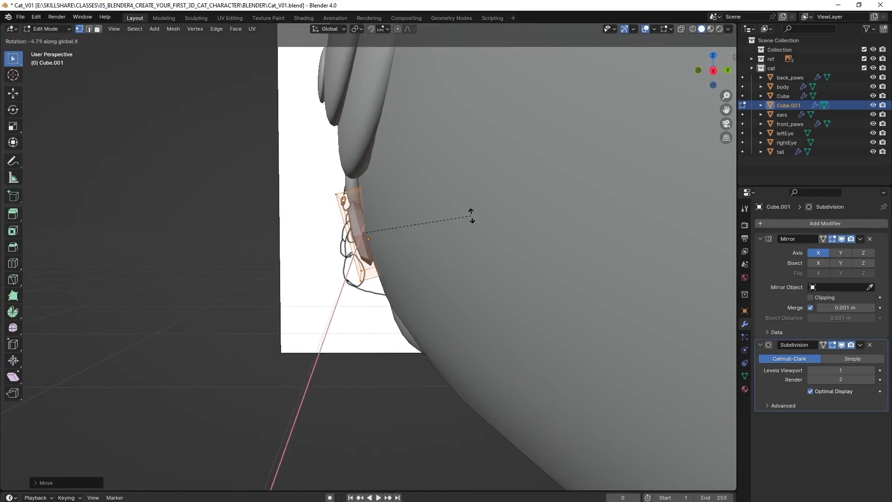
left_click(474, 216)
Shade the mouth object smooth and set its subdivision viewport level to 2
middle_click_drag(527, 215, 543, 216)
key("Tab")
right_click(398, 230)
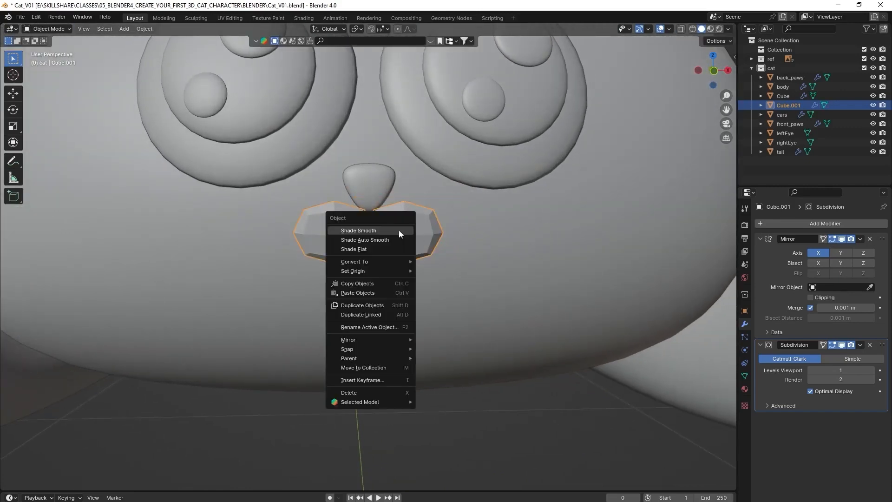
left_click(399, 231)
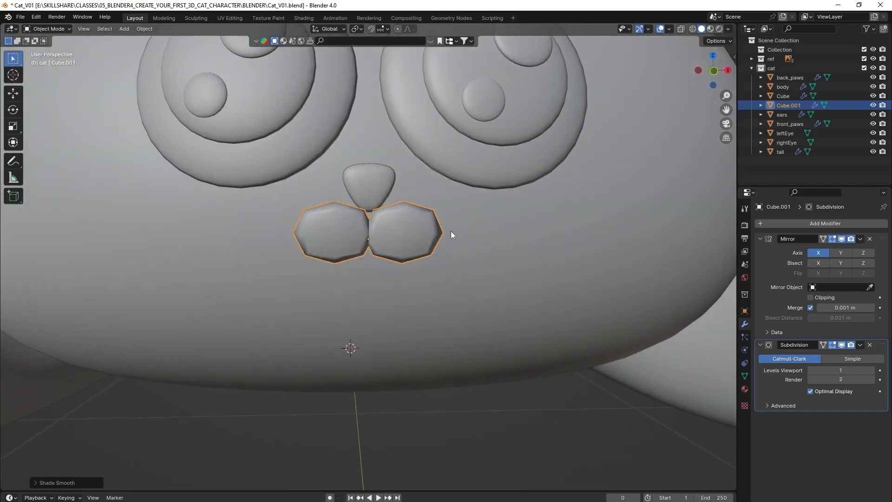
left_click(868, 371)
Move the outer side vertices of the mouth mesh outward along X by about 0.05 m to widen the muzzle
middle_click_drag(472, 247, 454, 238)
key("Tab")
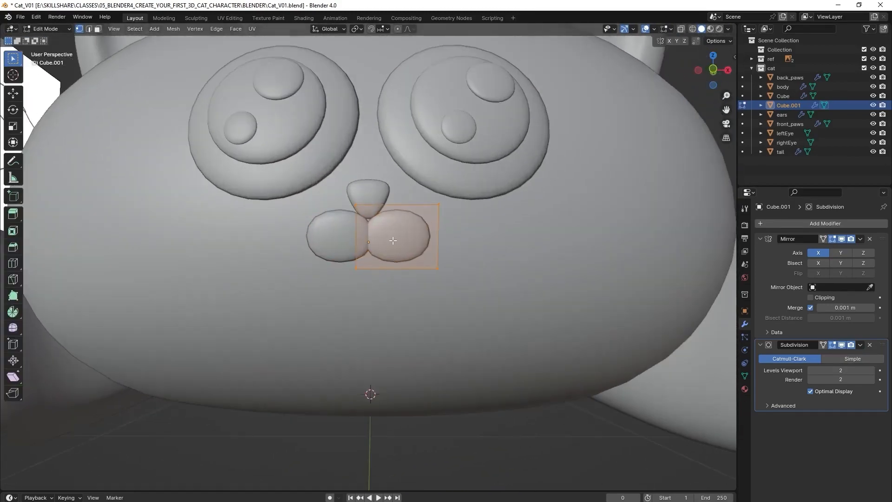
scroll(395, 240, "up", 2)
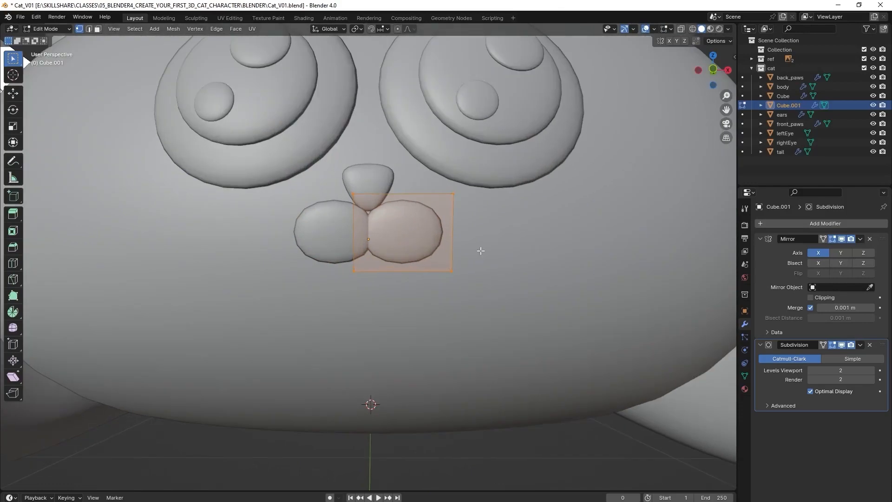
key("shift+z")
left_click_drag(450, 246, 411, 295)
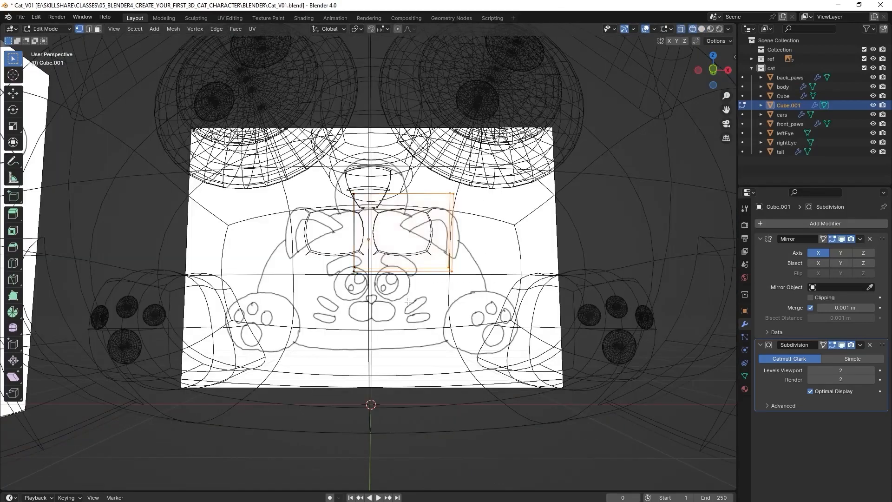
key("shift+z")
key("g")
key("x")
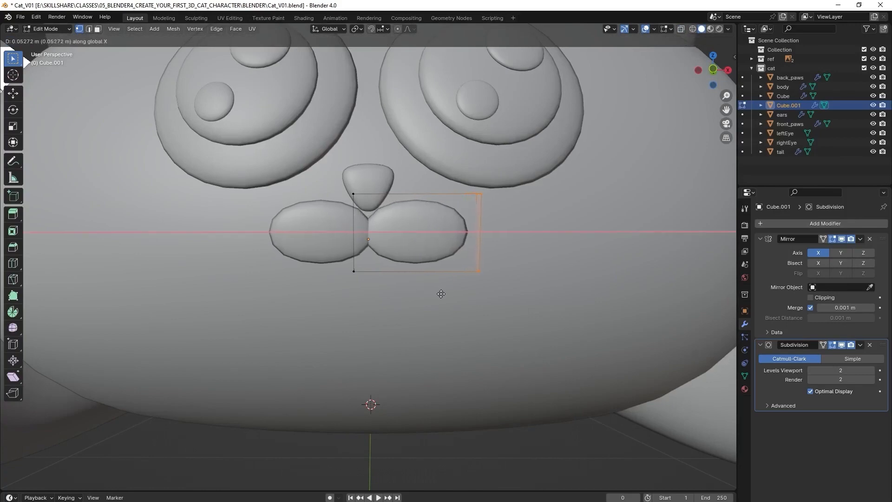
left_click(436, 292)
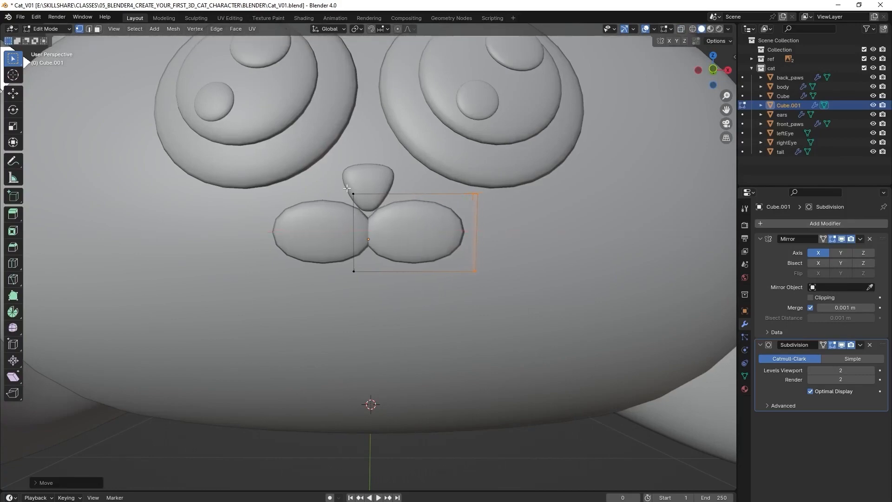
Move the upper inner corner vertices of the mouth mesh up and slightly inward by about 0.02 m, toward the nose
key("alt+z")
left_click_drag(347, 188, 402, 231)
key("alt+z")
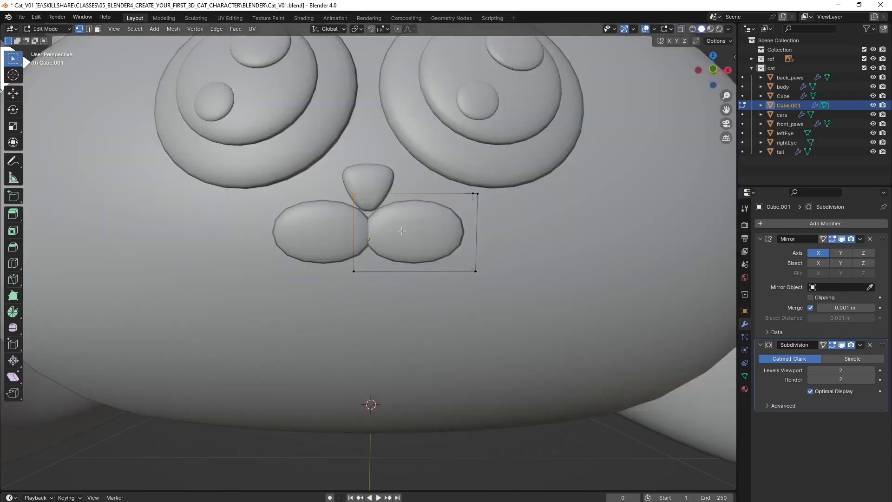
key("g")
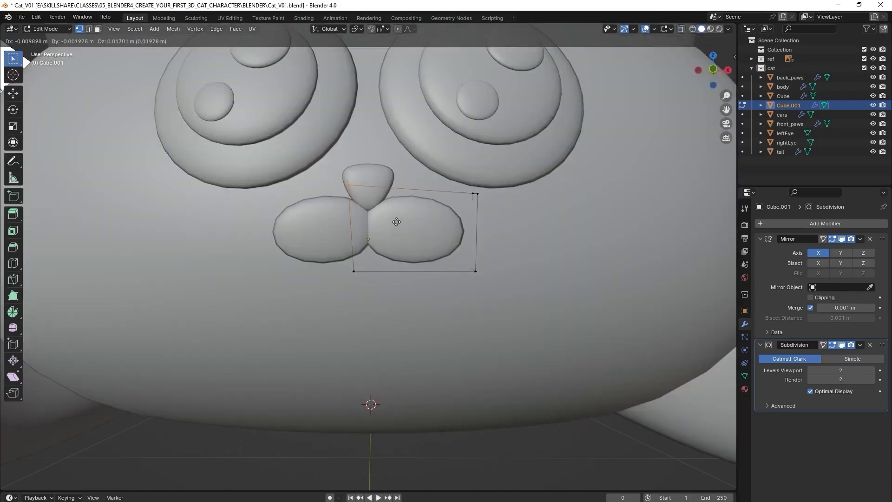
left_click(396, 221)
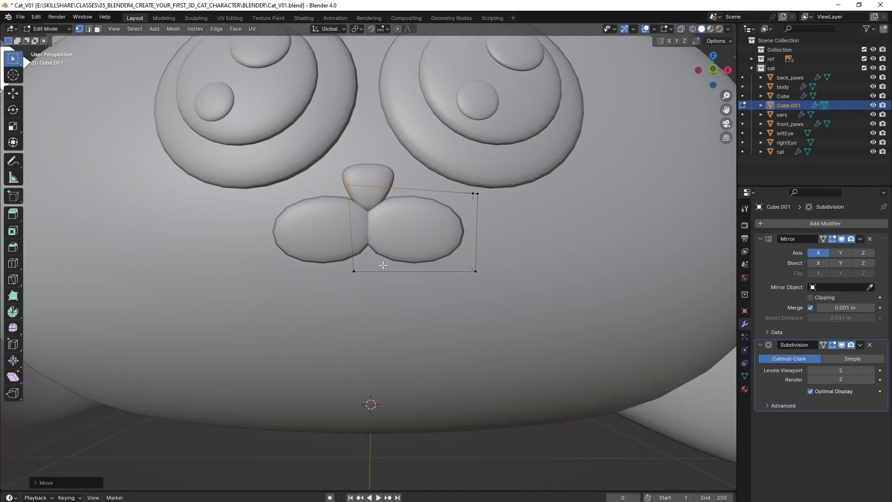
Move the lower inner corner vertices of the mouth mesh down and in toward the head by about 0.043 m
key("alt+z")
left_click(355, 271)
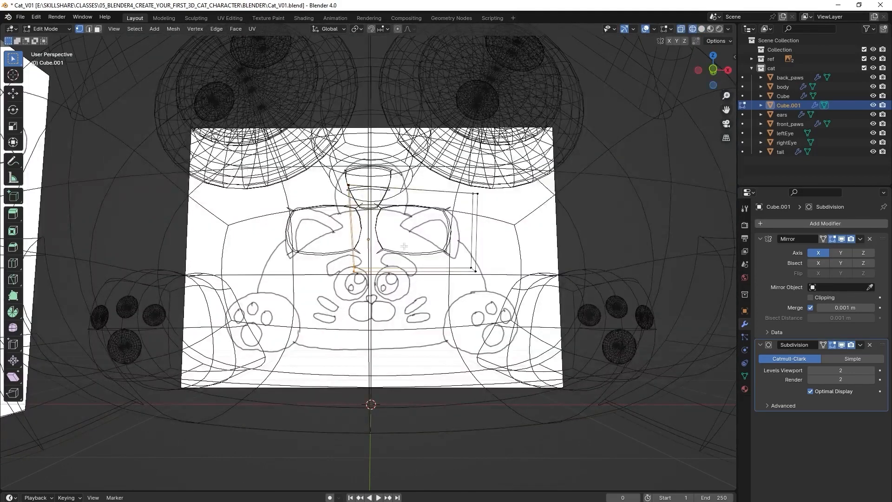
key("alt+z")
middle_click_drag(404, 249, 513, 307)
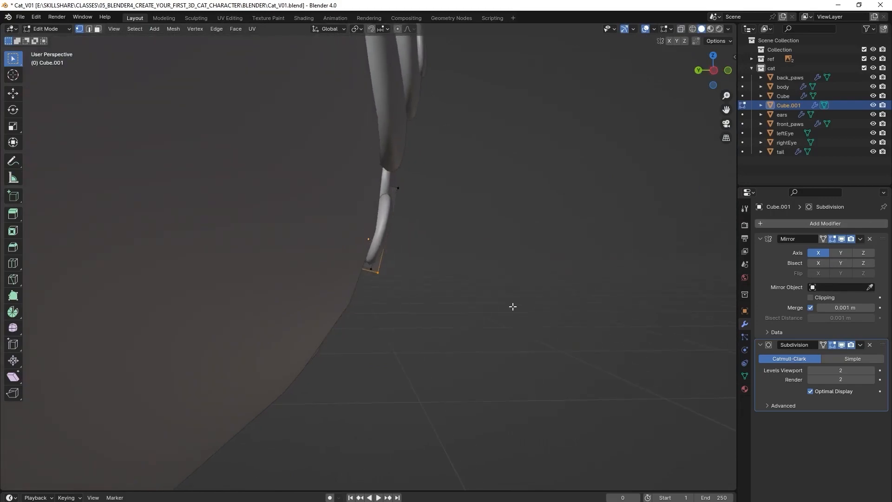
key("g")
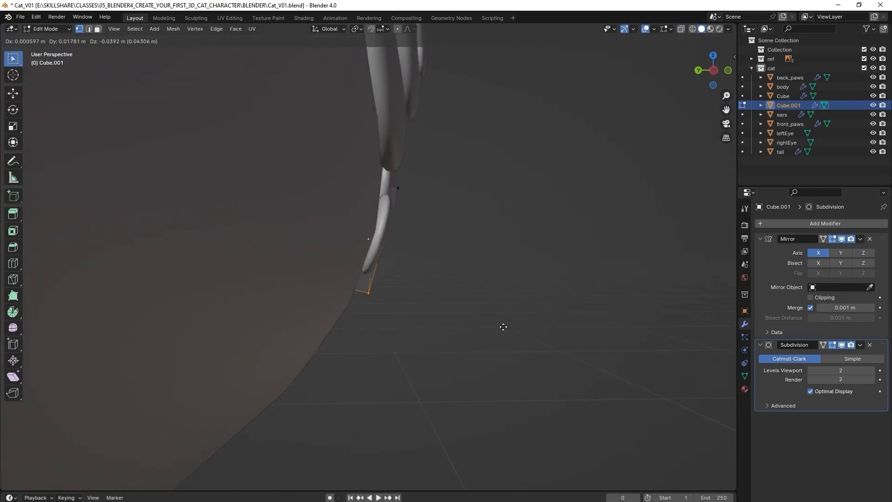
left_click(503, 326)
Move the lower outer corner vertices of the mouth mesh down and slightly outward by about 0.028 m
middle_click_drag(559, 329, 448, 321)
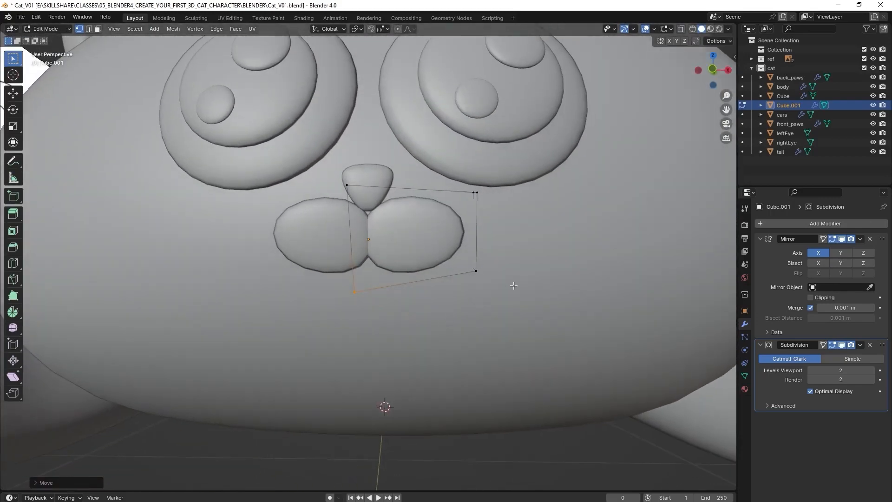
key("shift+z")
left_click_drag(526, 246, 442, 292)
key("shift+z")
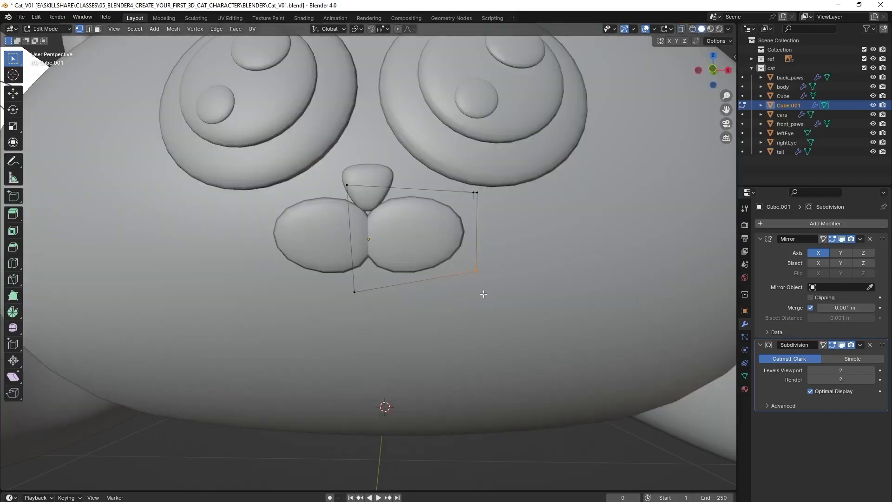
middle_click_drag(483, 293, 479, 276)
key("g")
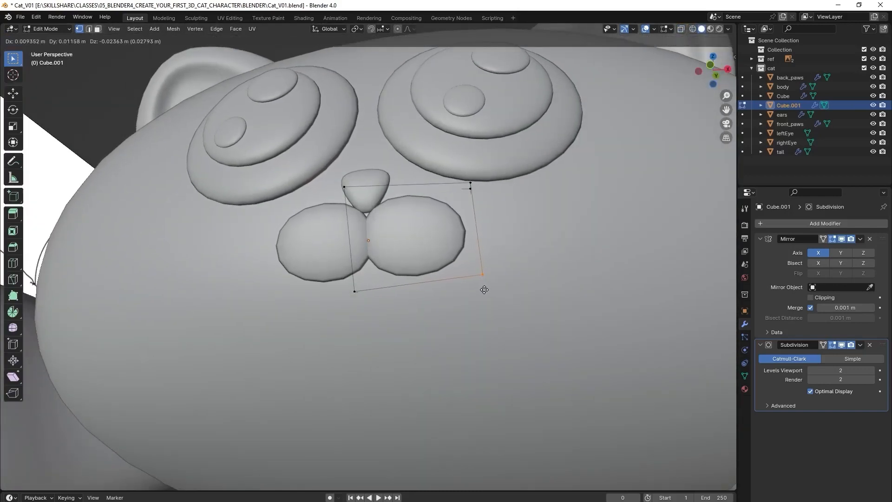
left_click(482, 292)
Add one horizontal and one vertical centered loop cut to the mouth mesh
middle_click_drag(481, 293, 478, 324)
key("ctrl+r")
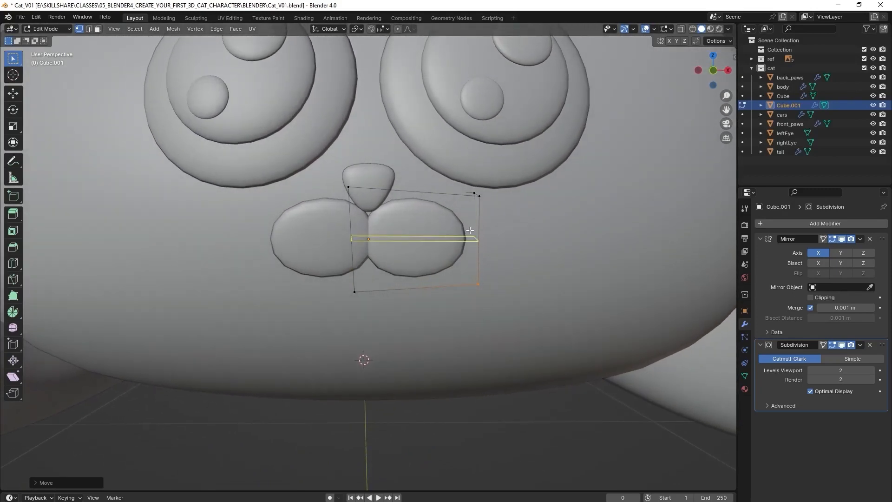
left_click(469, 227)
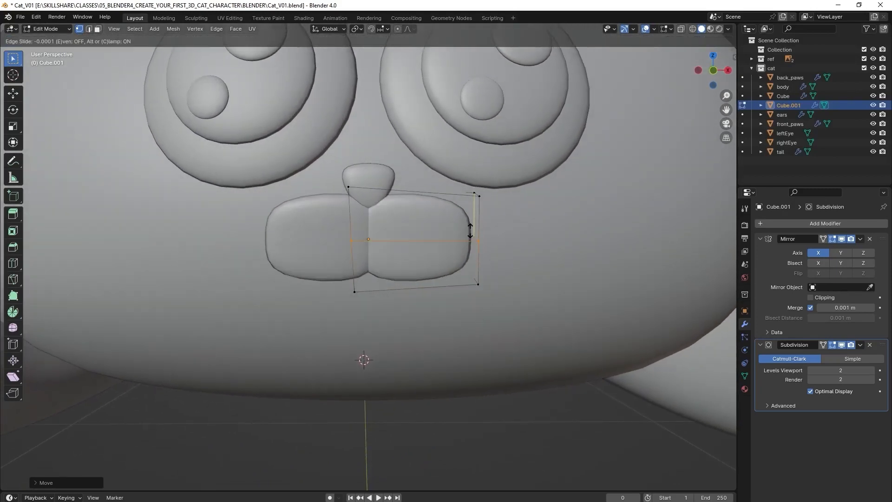
right_click(441, 236)
key("ctrl+r")
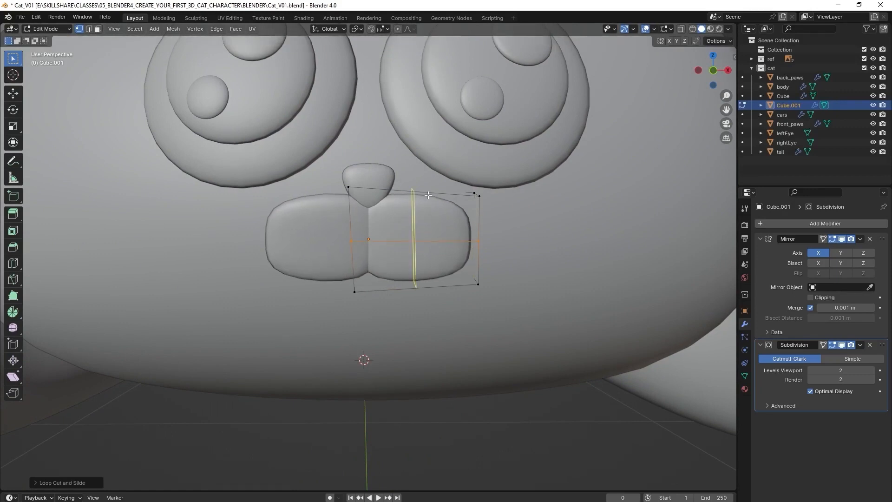
left_click(428, 195)
right_click(428, 195)
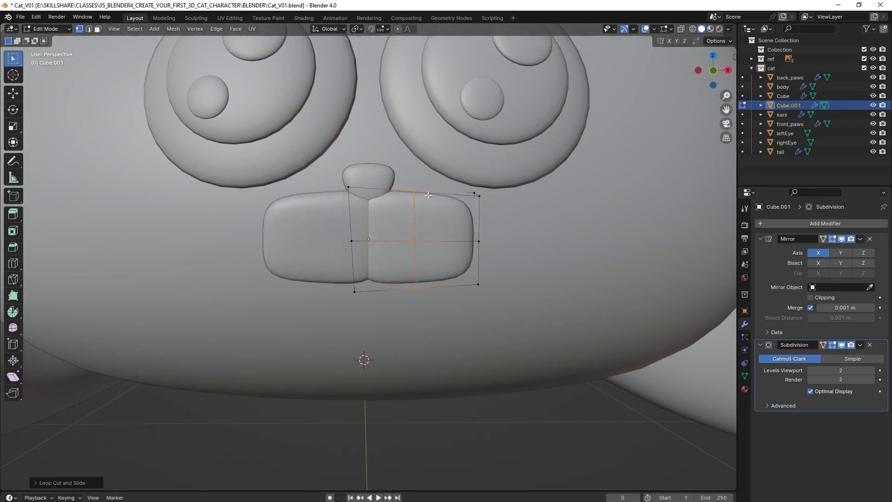
Pull the front center vertex of the mouth mesh forward, away from the head, by about 0.04 m
middle_click_drag(528, 247, 398, 253)
left_click(413, 241)
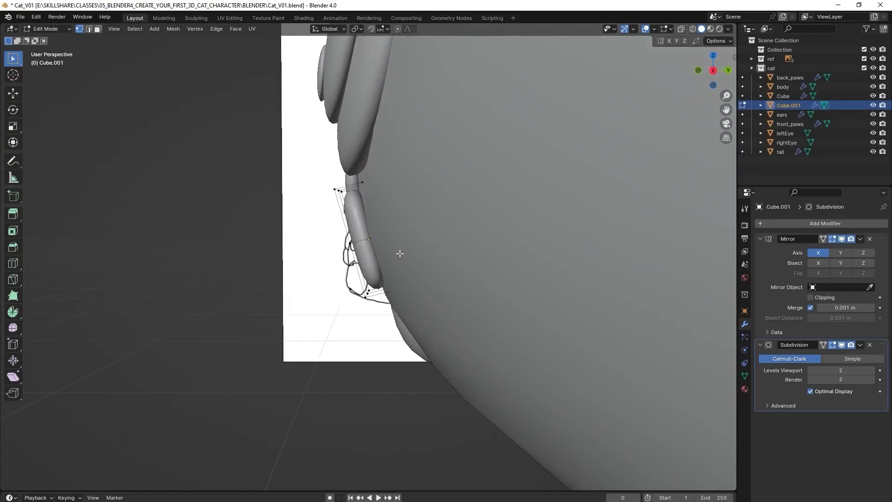
key("g")
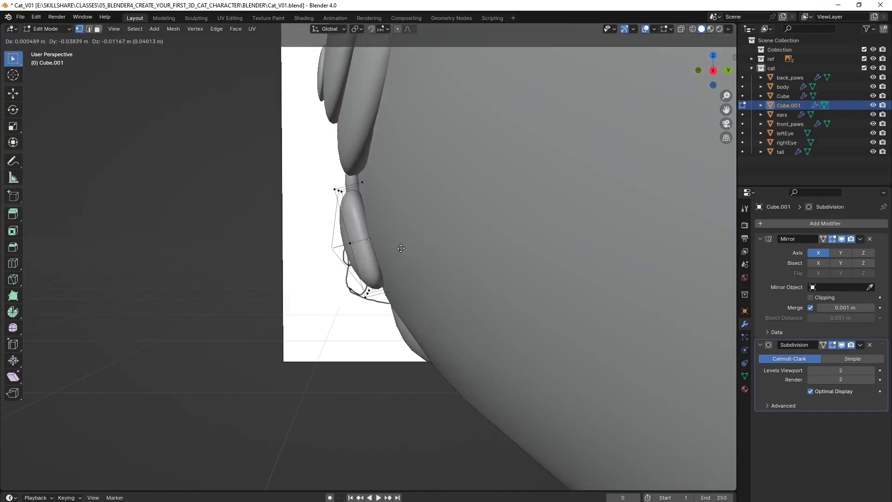
left_click(401, 248)
Move the inner column of mouth mesh vertices along X by about 0.029 m, toward the outer side
middle_click_drag(383, 243, 487, 239)
key("shift+z")
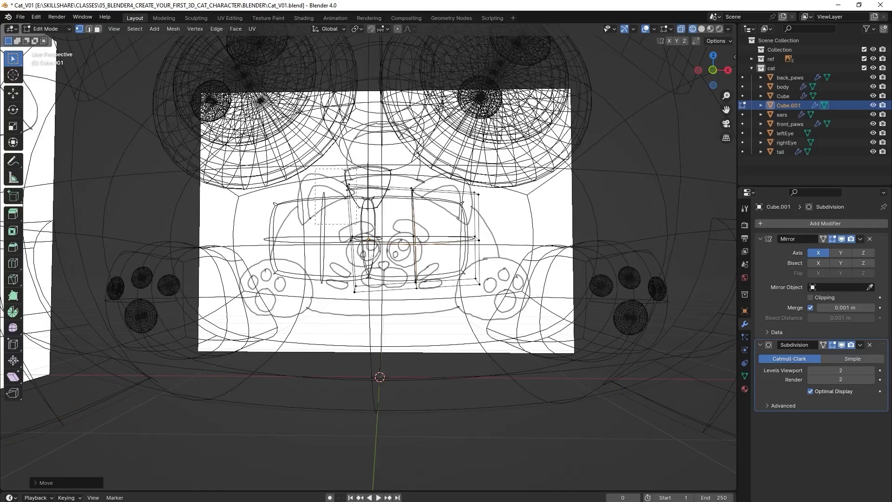
left_click_drag(355, 224, 380, 302)
key("shift+z")
key("g")
key("x")
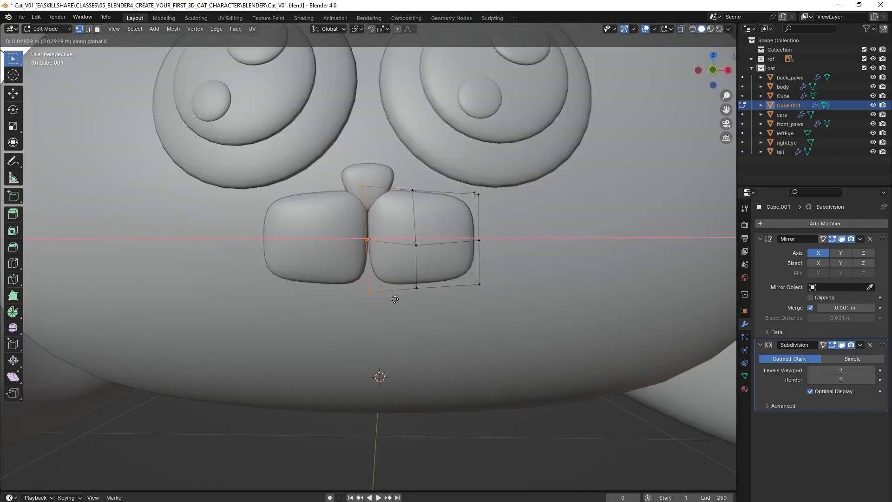
left_click(394, 298)
Lower the upper inner corner vertices of the mouth mesh by about 0.013 m beneath the nose
key("shift+z")
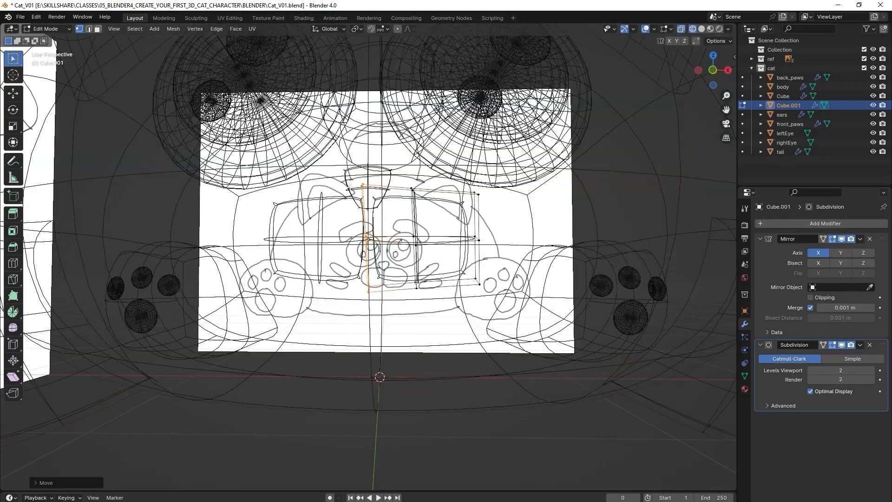
key("shift+z")
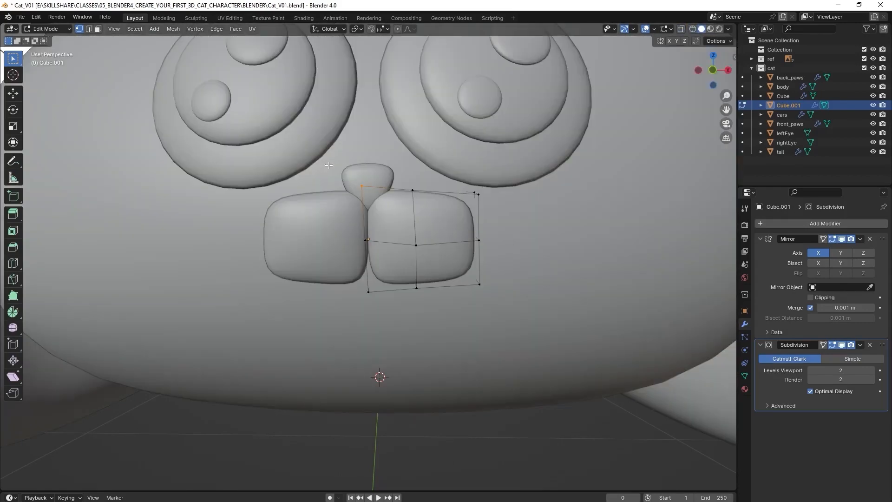
key("shift+z")
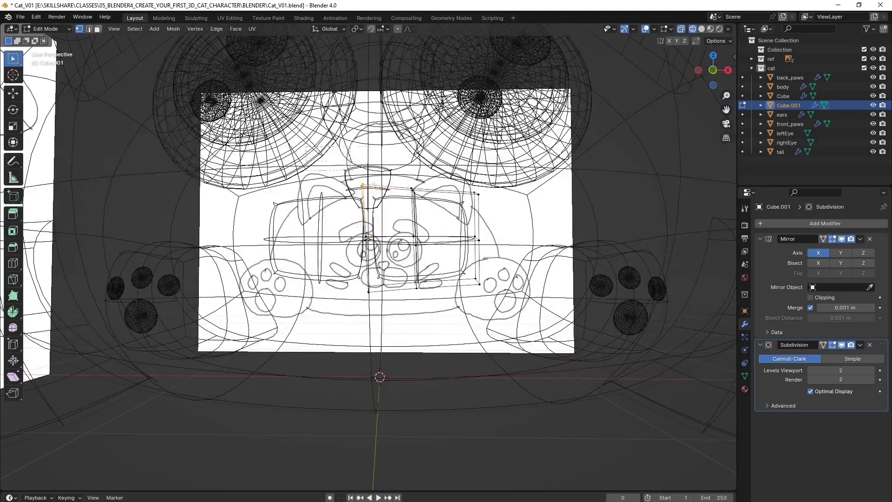
key("shift+z")
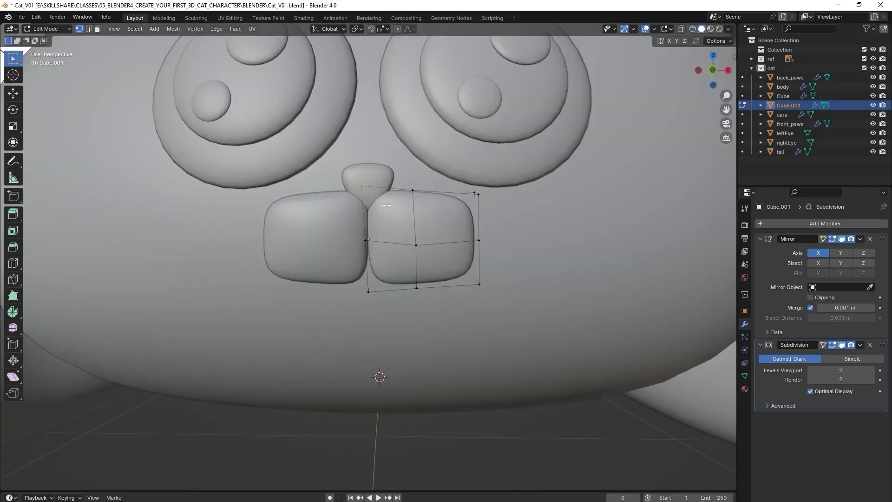
key("g")
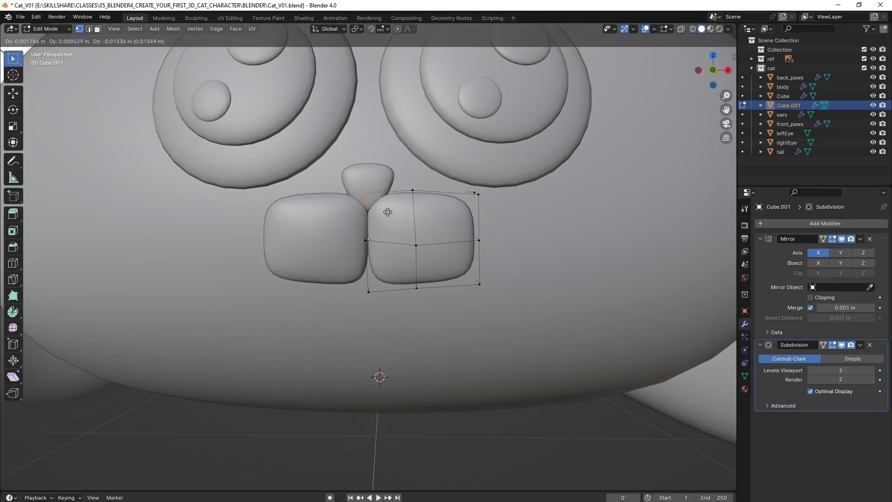
left_click(387, 212)
Shift the lower inner corner vertices of the mouth mesh along X past the center line and raise them by about 0.025 m
middle_click_drag(402, 223, 418, 203)
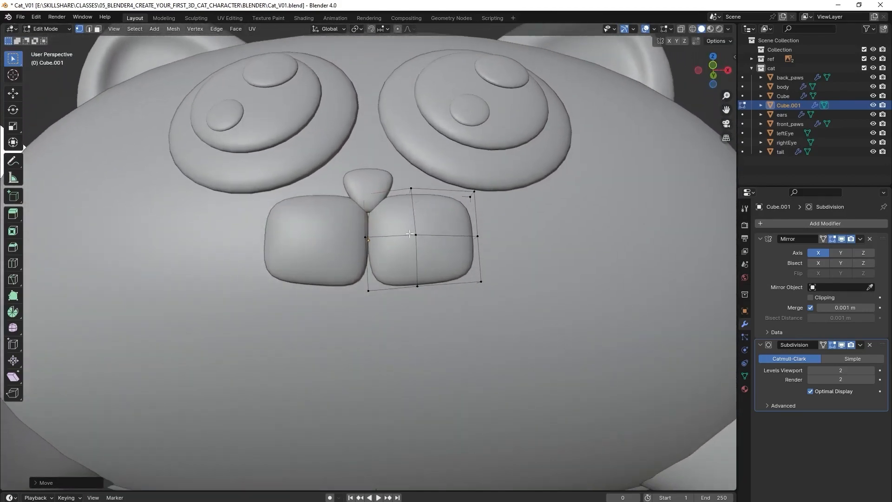
key("shift+z")
key("shift+z")
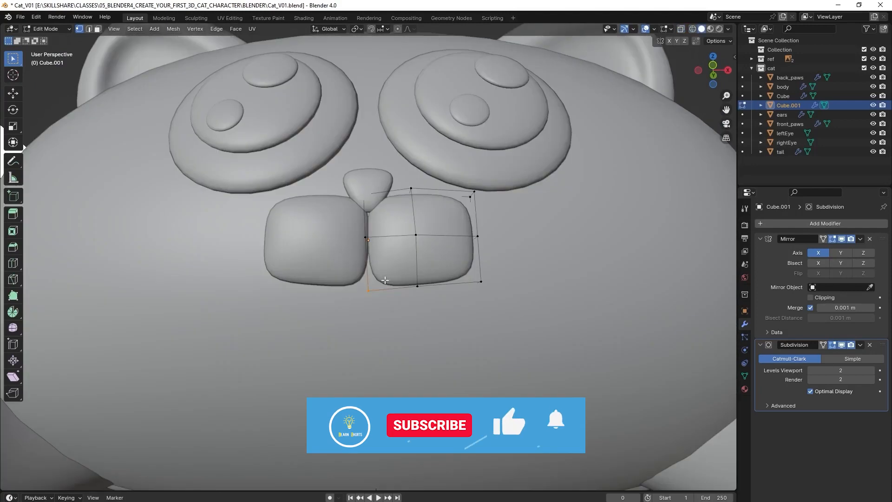
key("g")
key("x")
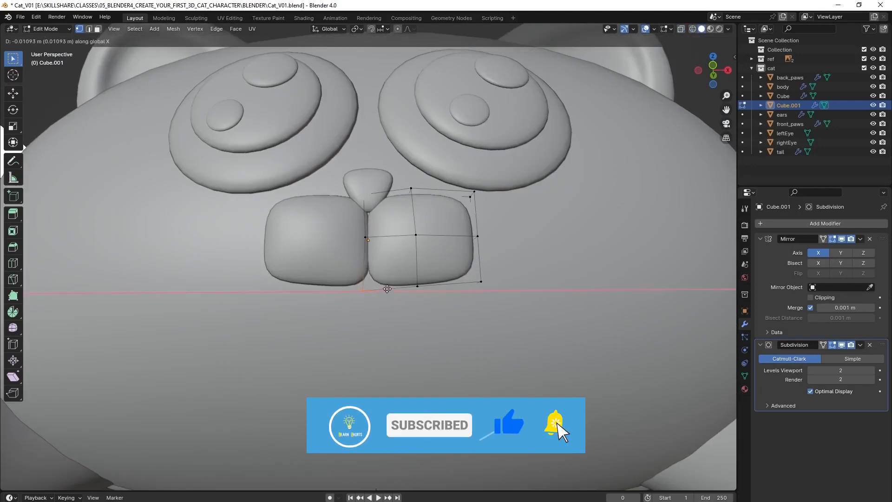
left_click(385, 288)
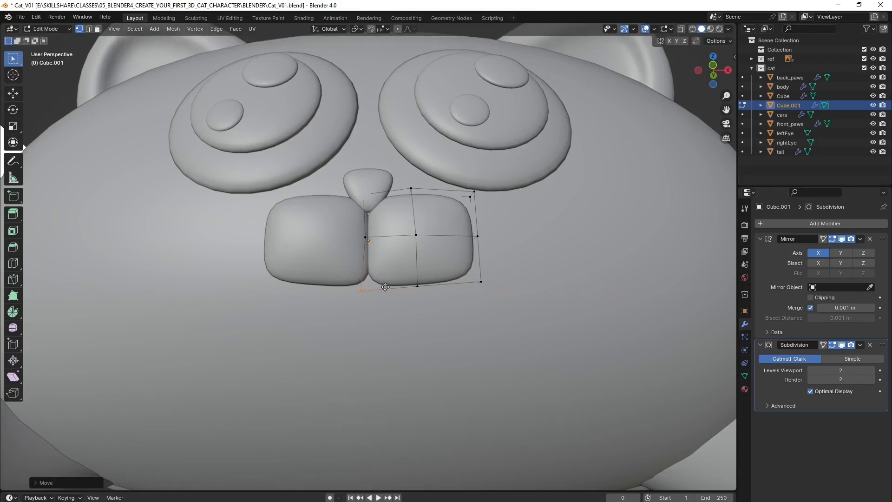
key("g")
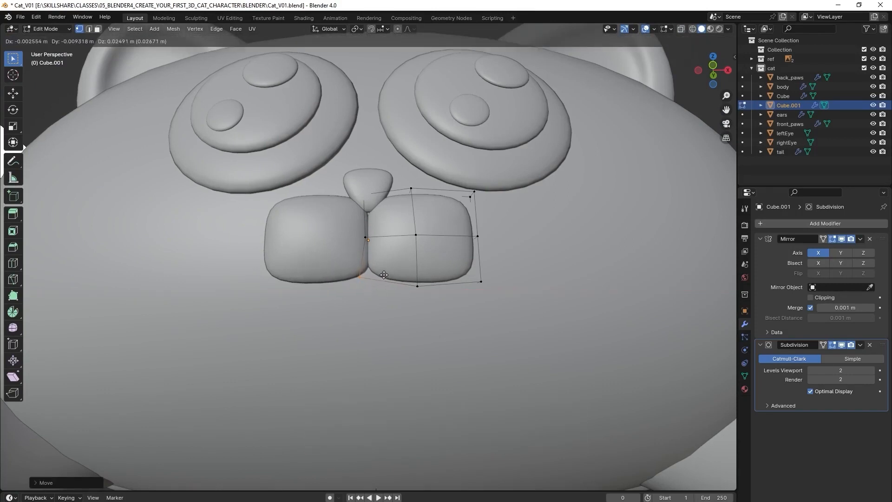
left_click(384, 275)
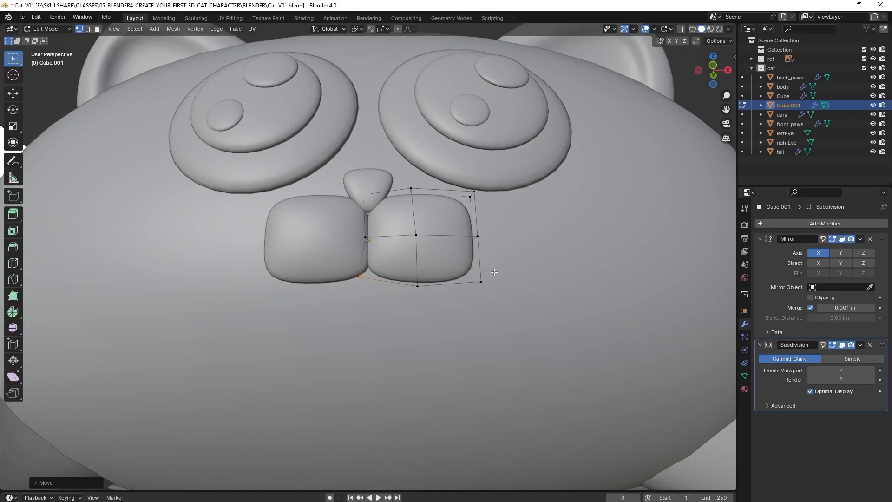
Move the lower outer corner vertices of the mouth mesh up and inward by about 0.041 m to round the cheek
key("shift+z")
left_click_drag(509, 266, 463, 303)
key("shift+z")
middle_click_drag(528, 299, 521, 307)
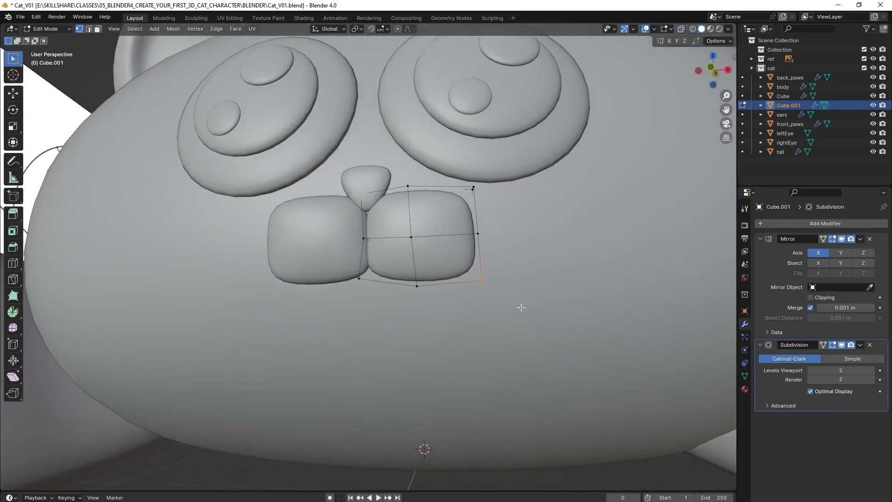
key("g")
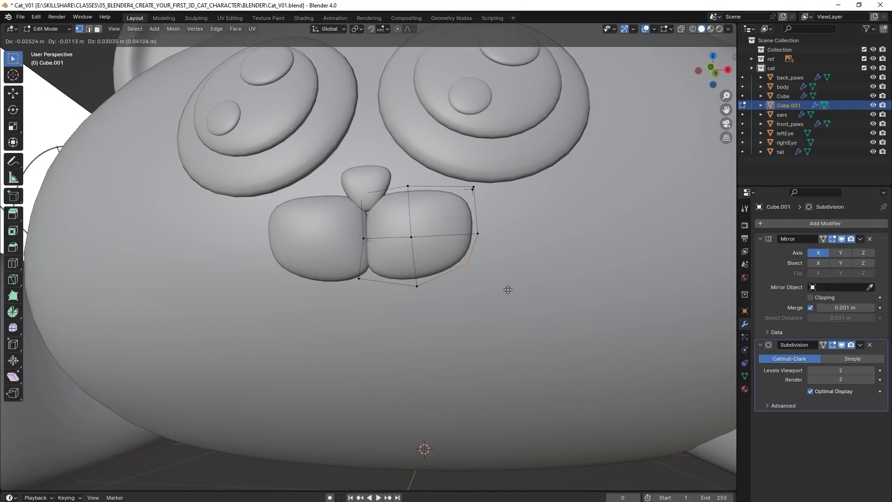
left_click(508, 290)
Move the upper outer corner vertices of the mouth mesh down and inward by about 0.026 m
key("shift+z")
left_click_drag(508, 168, 434, 210)
key("shift+z")
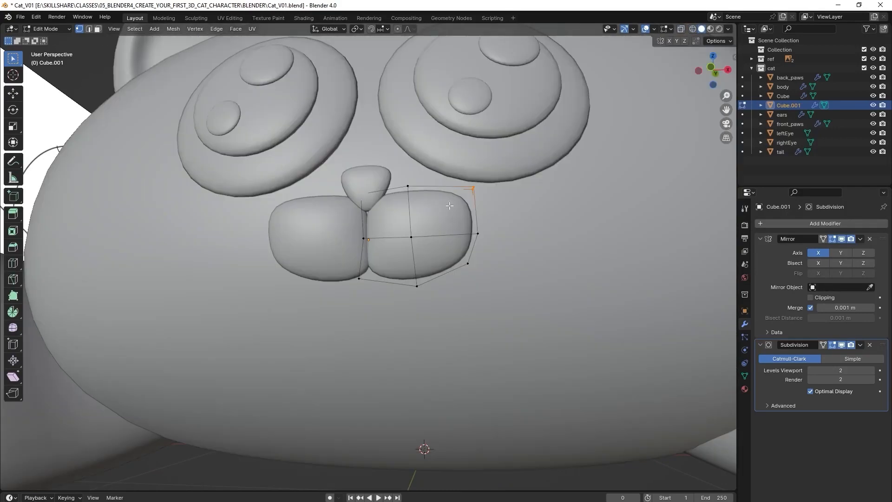
key("g")
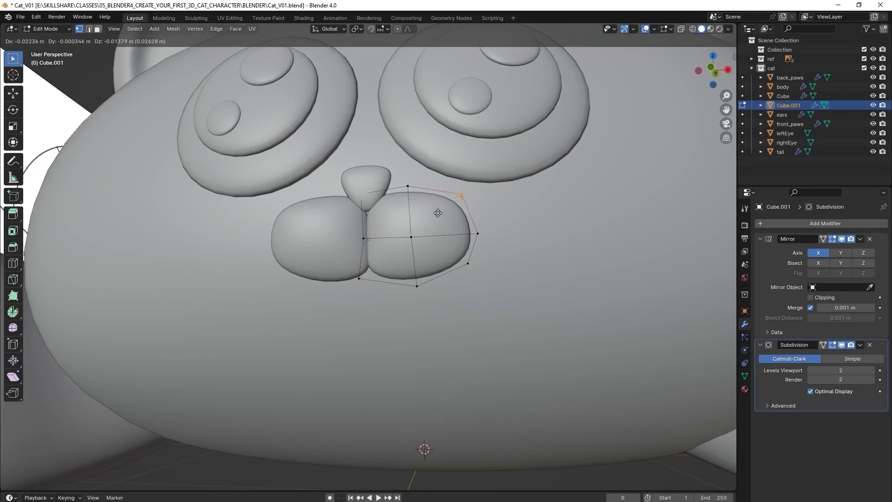
left_click(438, 213)
Nudge the upper inner corner vertices of the mouth mesh about 0.005 m in negative X, and review the whole cat
scroll(445, 242, "down", 5)
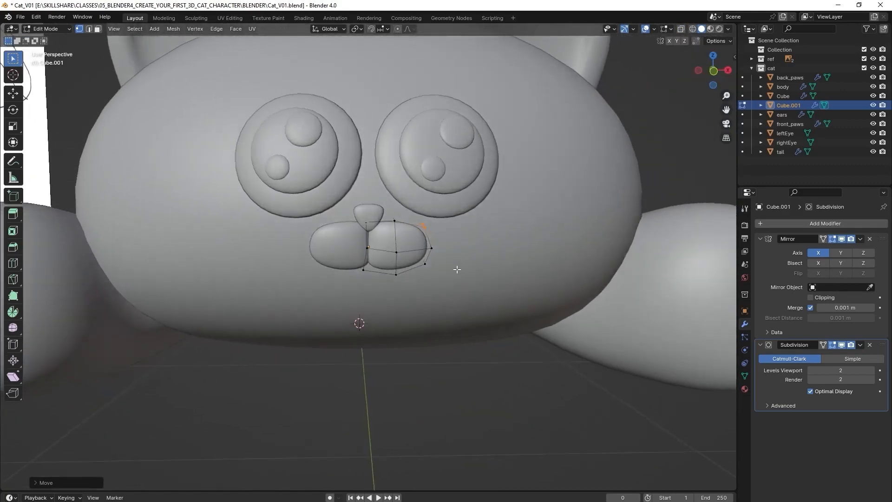
middle_click_drag(456, 269, 454, 254)
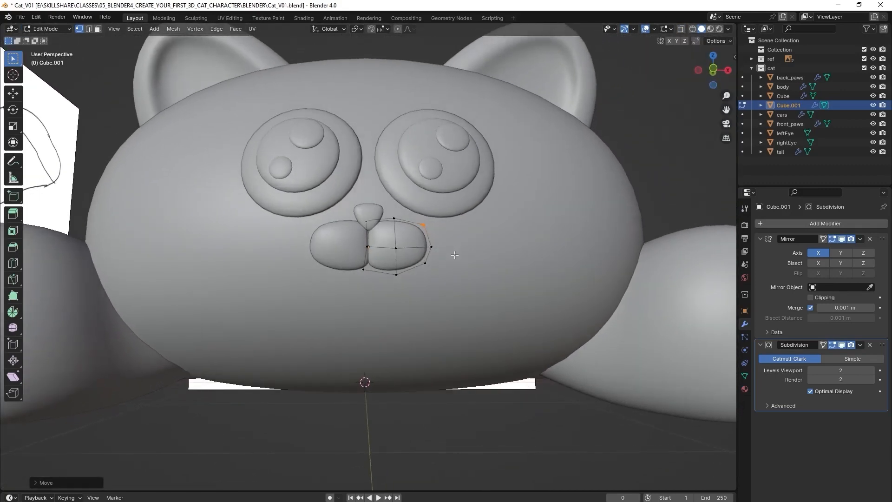
scroll(454, 255, "up", 4)
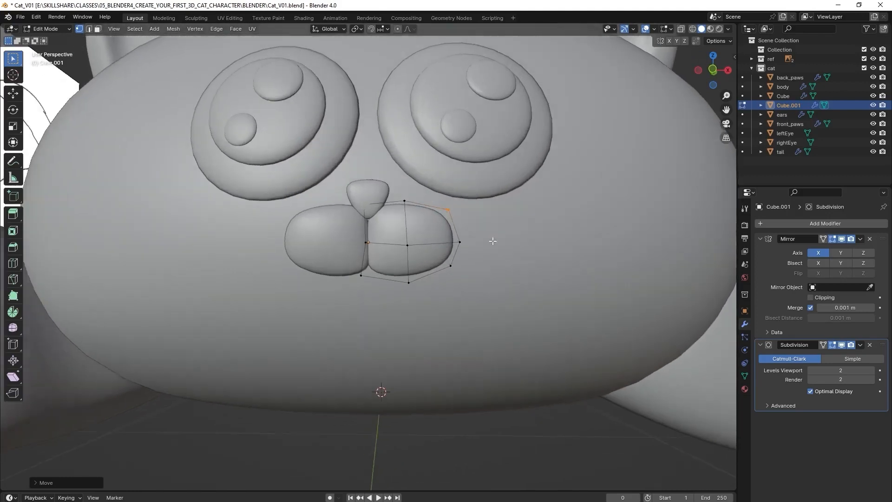
middle_click_drag(492, 241, 496, 242)
scroll(408, 243, "up", 1)
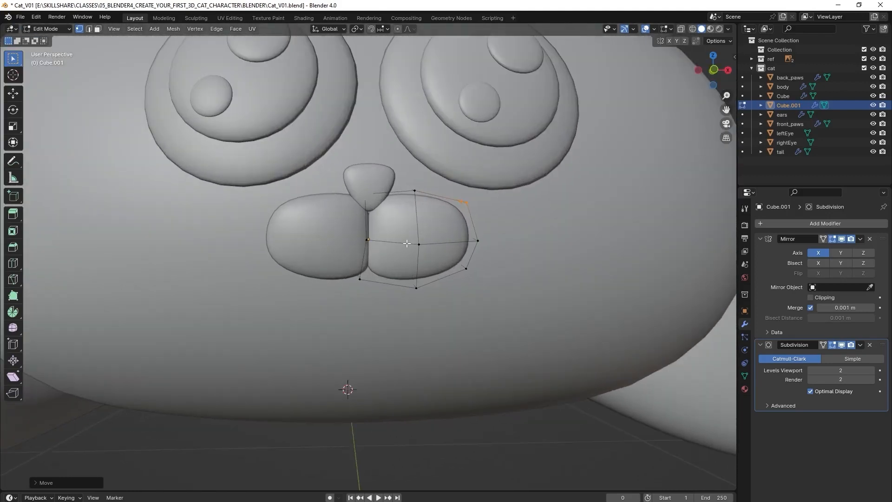
key("shift+z")
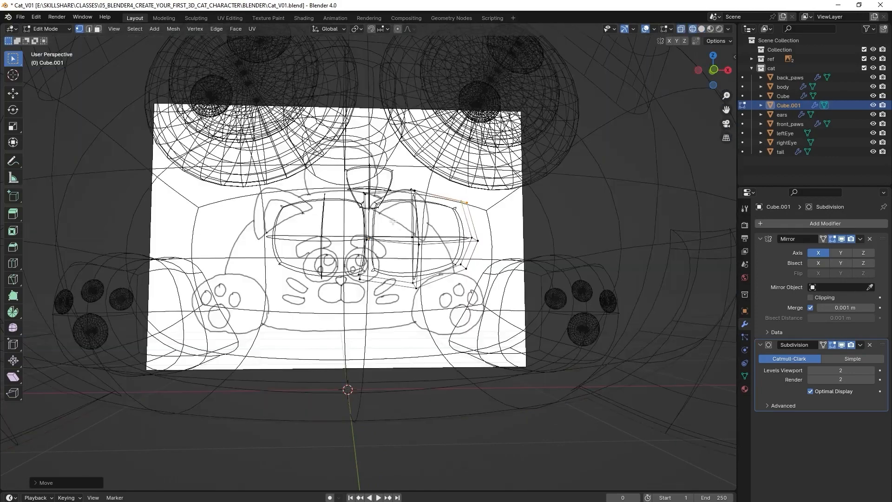
left_click_drag(359, 189, 391, 220)
key("shift+z")
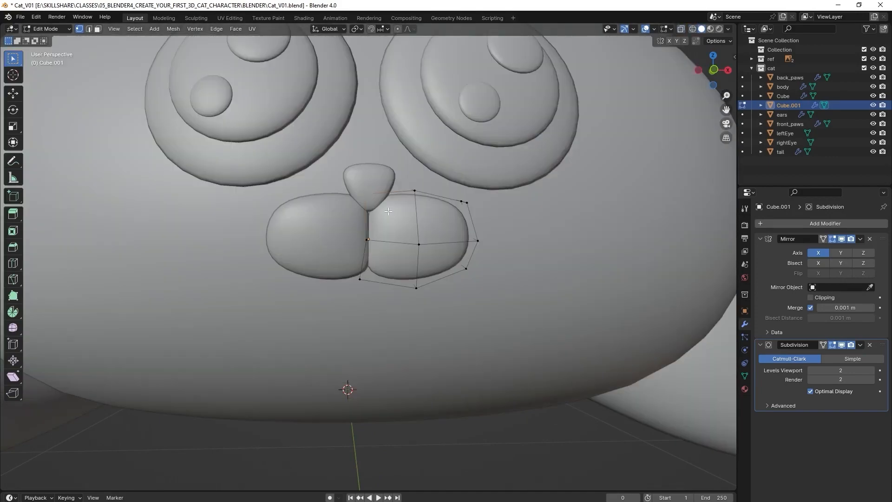
key("g")
key("x")
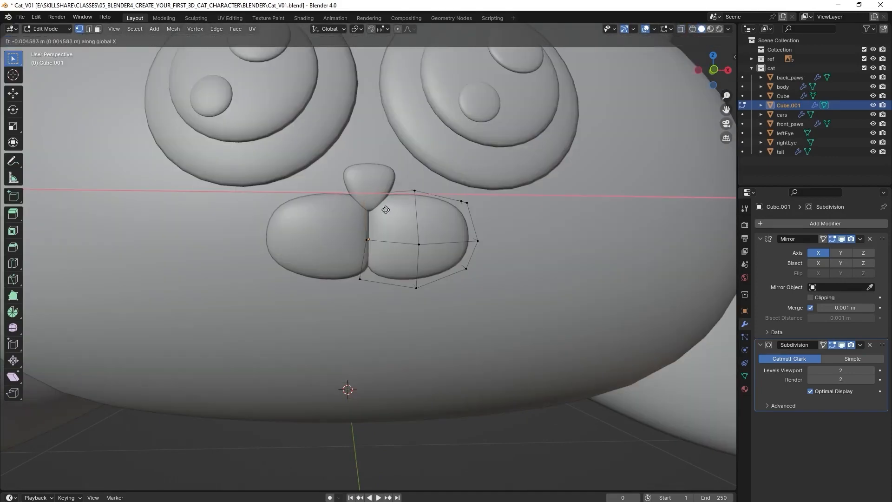
left_click(385, 210)
middle_click_drag(388, 215, 389, 225)
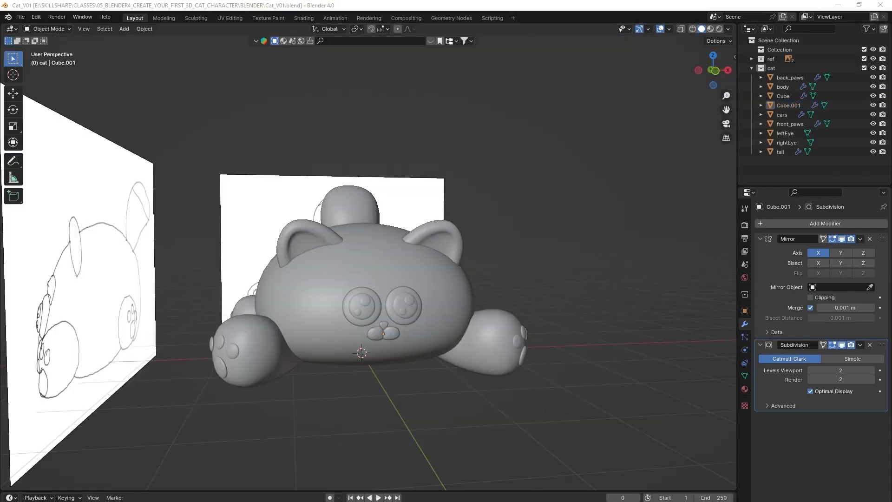
scroll(338, 250, "up", 2)
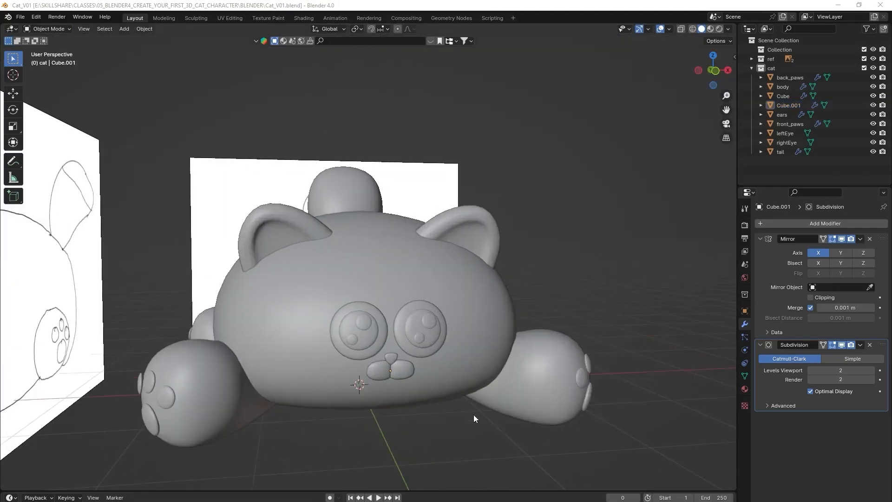
Add a mesh cube to the scene at the 3D cursor
middle_click_drag(452, 389, 359, 277, "shift")
key("shift+a")
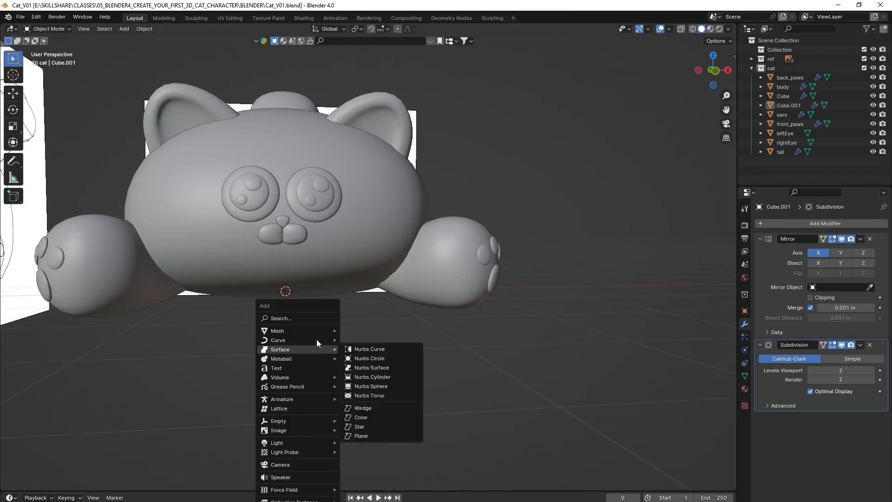
mouse_move(293, 331)
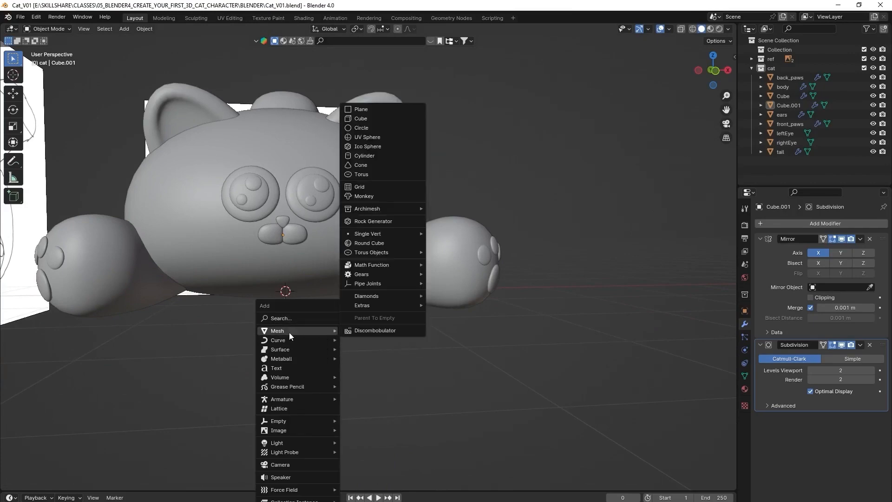
left_click(366, 120)
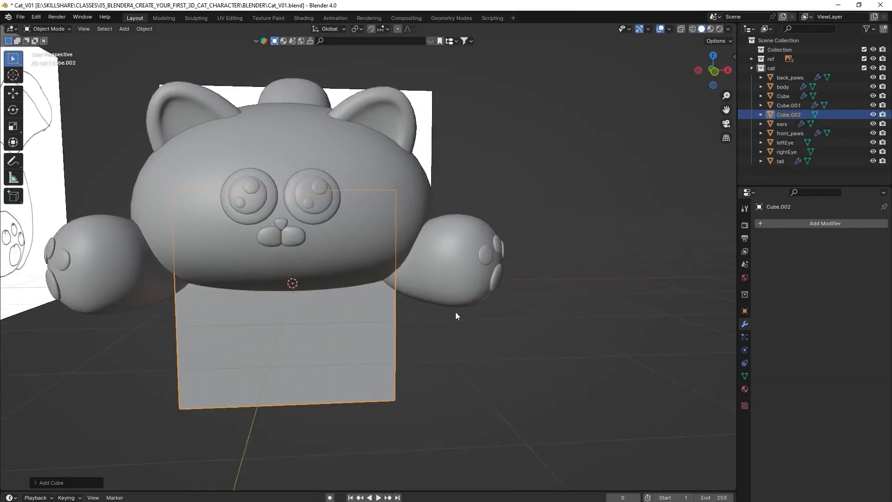
Move the new cube along negative Y in front of the cat's face and scale it down to a small block
middle_click_drag(455, 312, 390, 318)
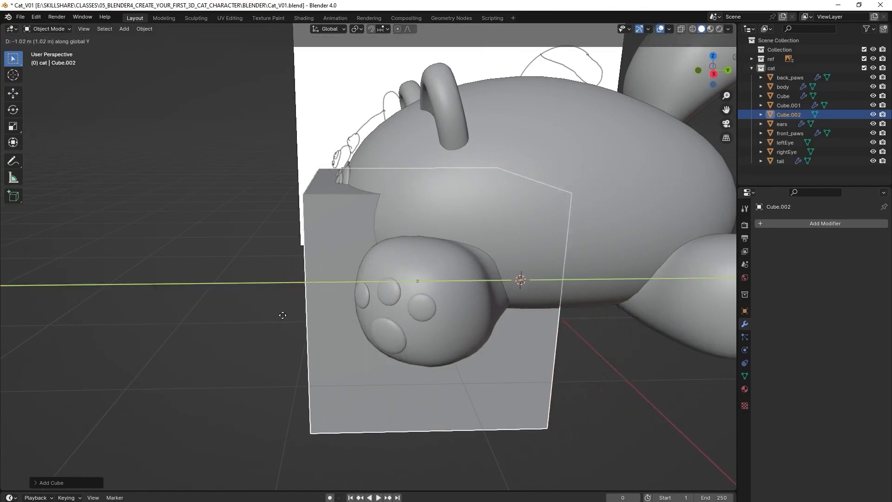
left_click(134, 295)
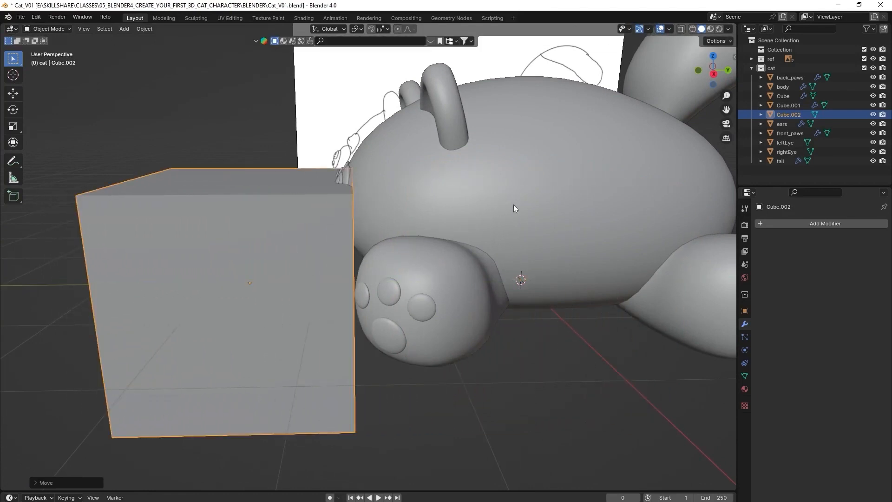
key("s")
left_click(280, 271)
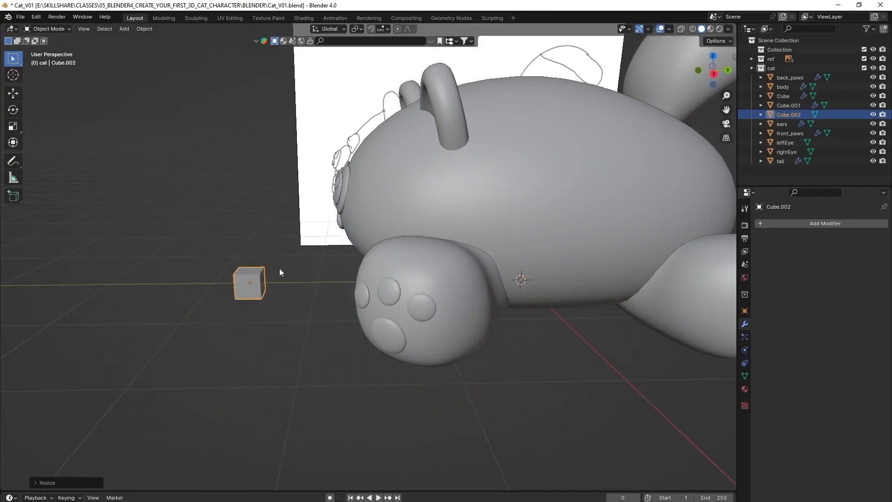
Add a Mirror modifier and a Subdivision Surface modifier to the small cube
middle_click_drag(280, 272, 465, 278)
left_click(790, 225)
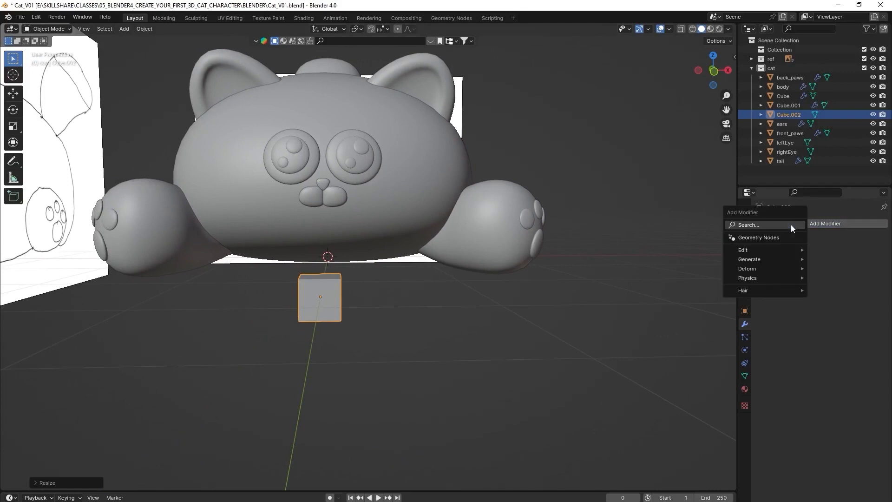
left_click(763, 227)
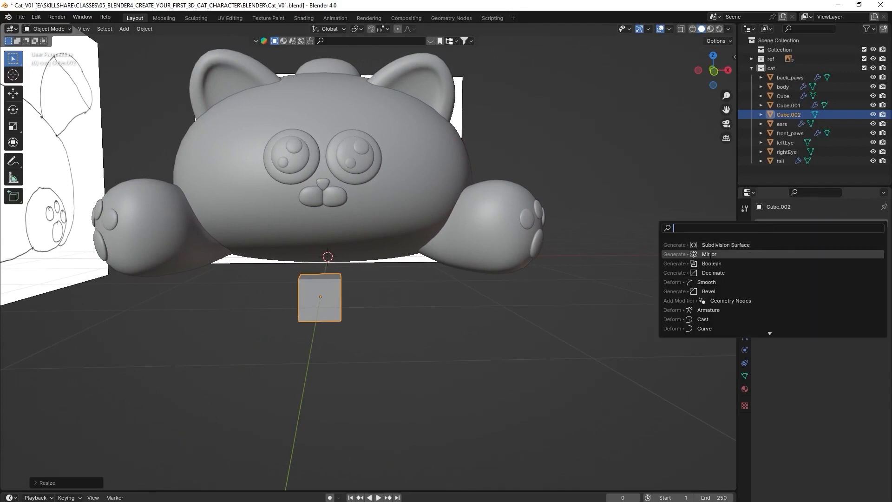
left_click(709, 254)
left_click(805, 222)
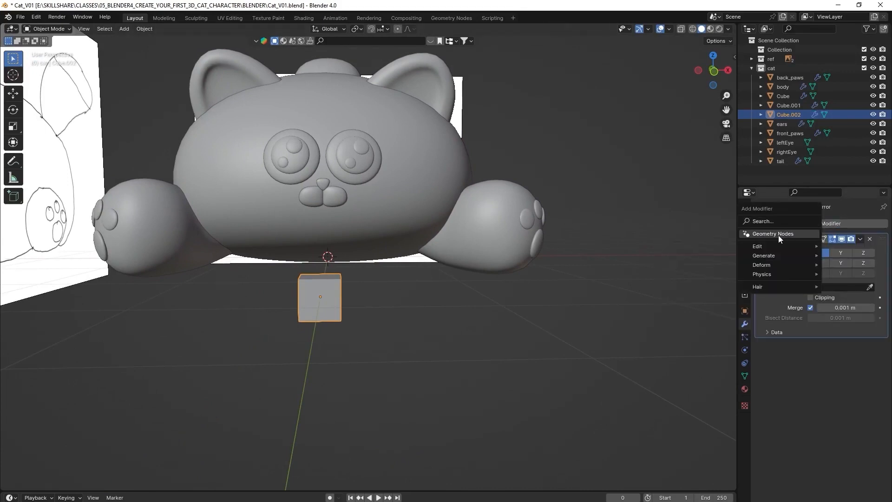
left_click(780, 221)
left_click(716, 246)
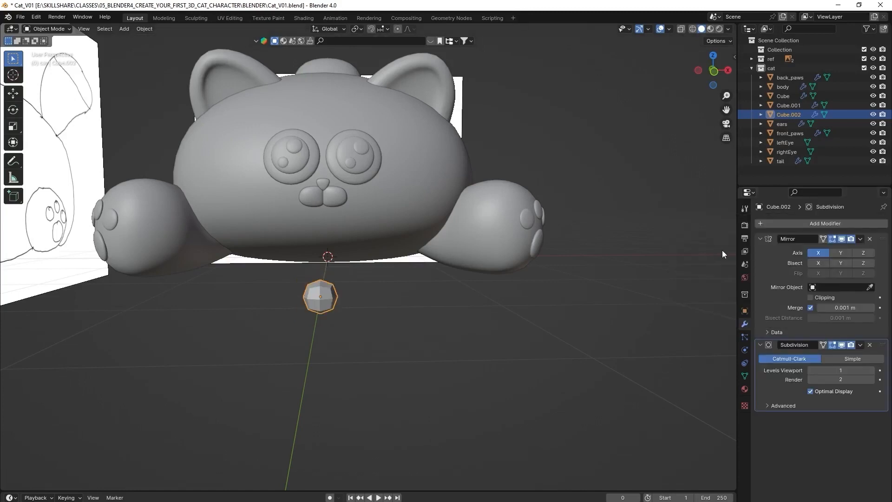
Set the cube's viewport subdivision level to 2 and shade it smooth
left_click(870, 370)
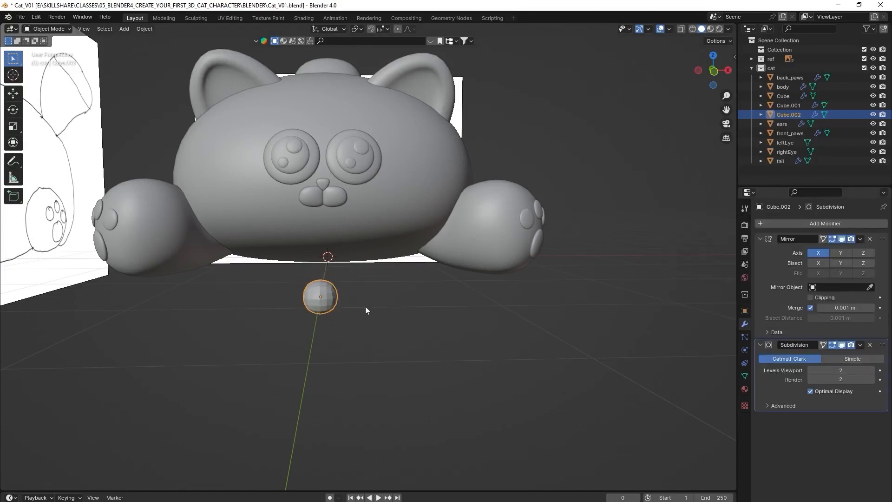
right_click(331, 299)
left_click(330, 298)
Move the cube's whole mesh up and along positive X in Edit Mode, just below one side of the muzzle
key("KP_1")
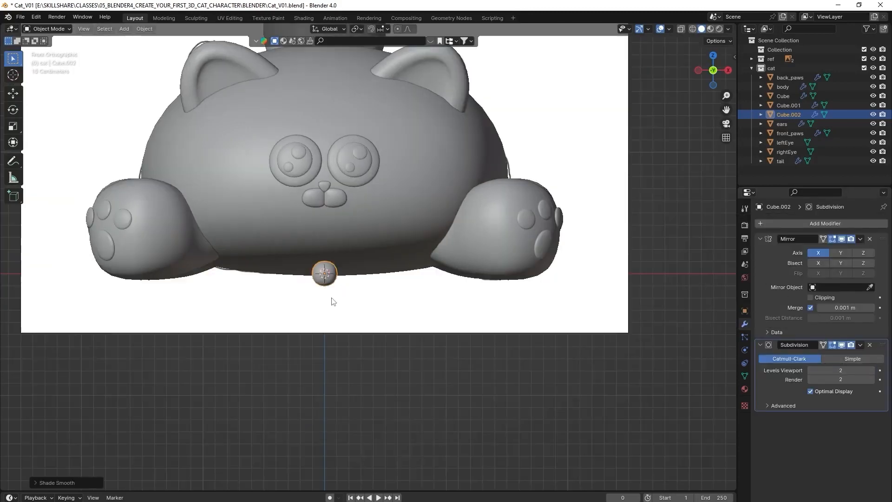
scroll(331, 302, "up", 4)
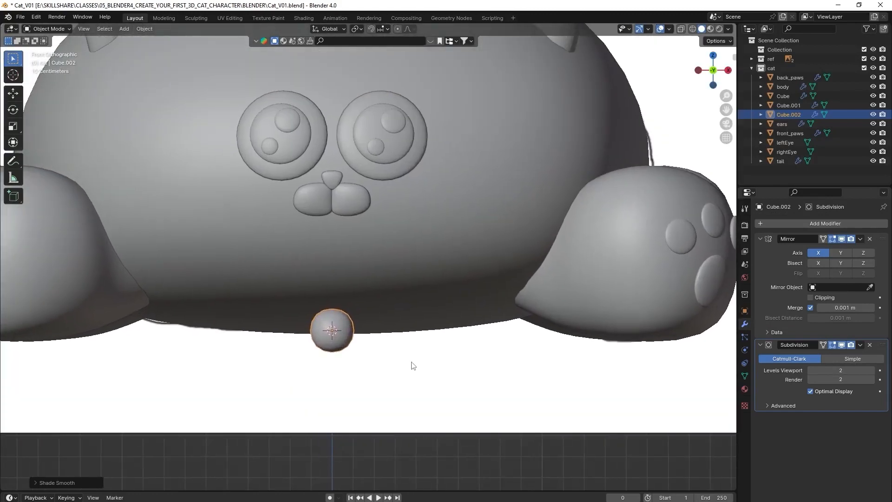
key("Tab")
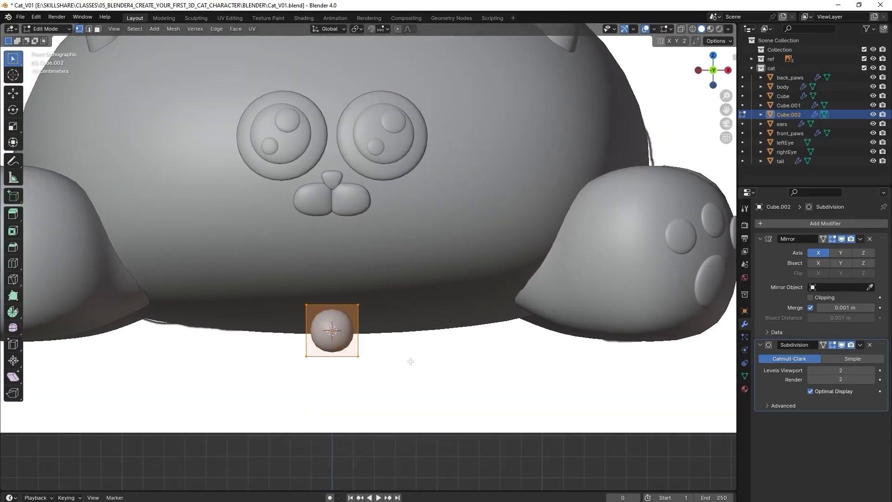
key("g")
left_click(444, 266)
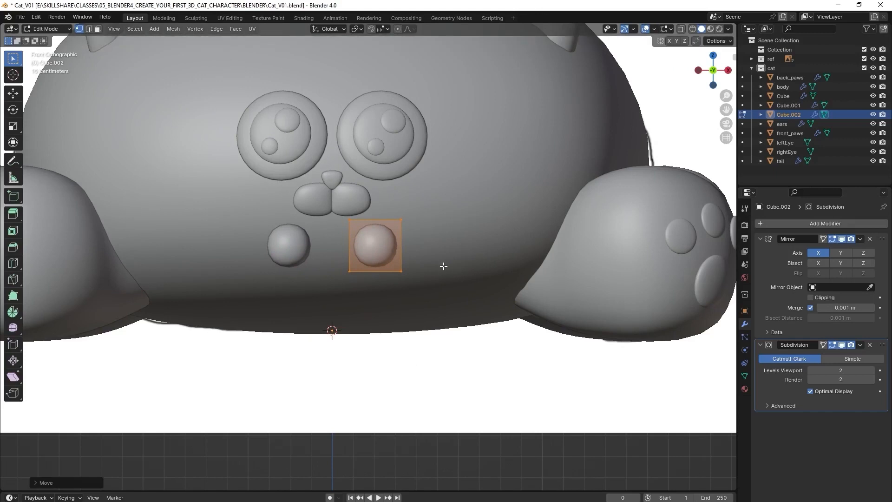
Scale the cheek mesh to about 0.63 along Z to flatten the ball into an oval
key("s")
key("z")
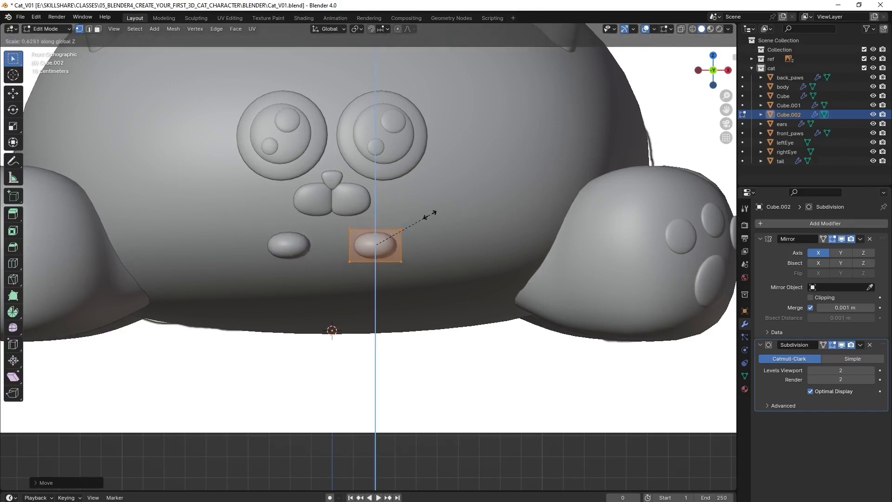
left_click(427, 216)
Try to tilt the cheek oval by rotating its mesh in the front view, and undo the rotation
scroll(424, 217, "up", 3)
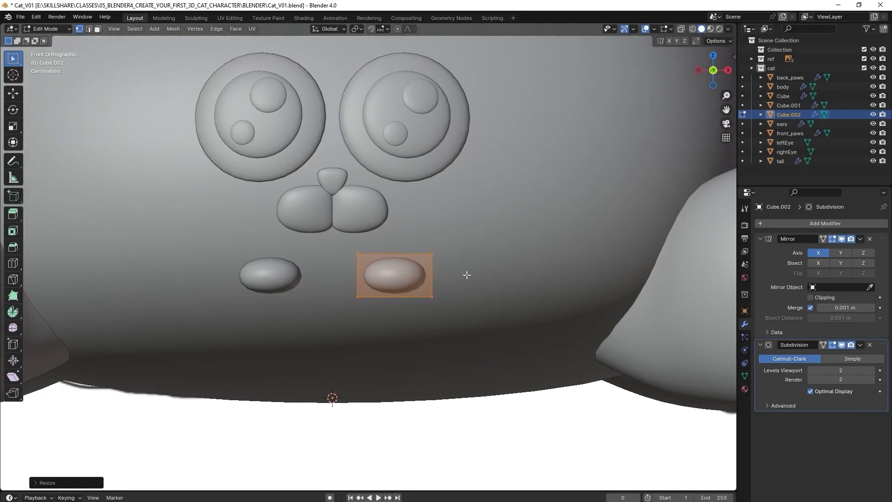
middle_click_drag(467, 275, 466, 279, "shift")
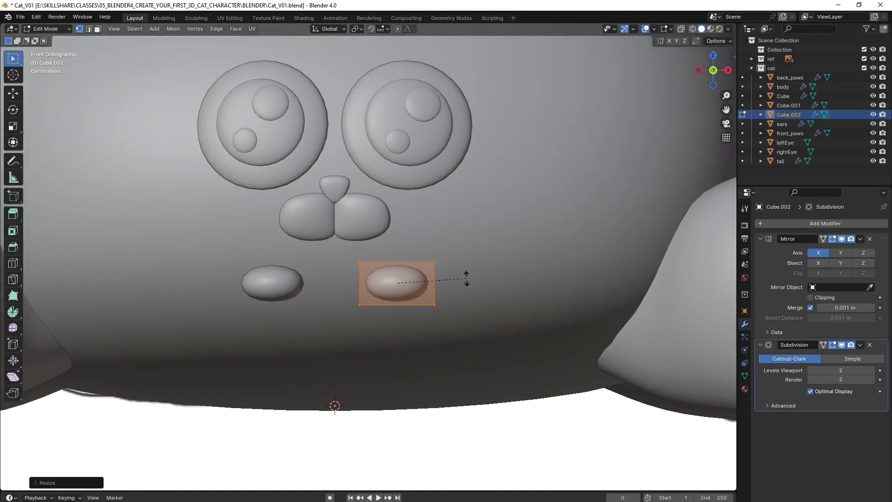
key("r")
left_click(457, 259)
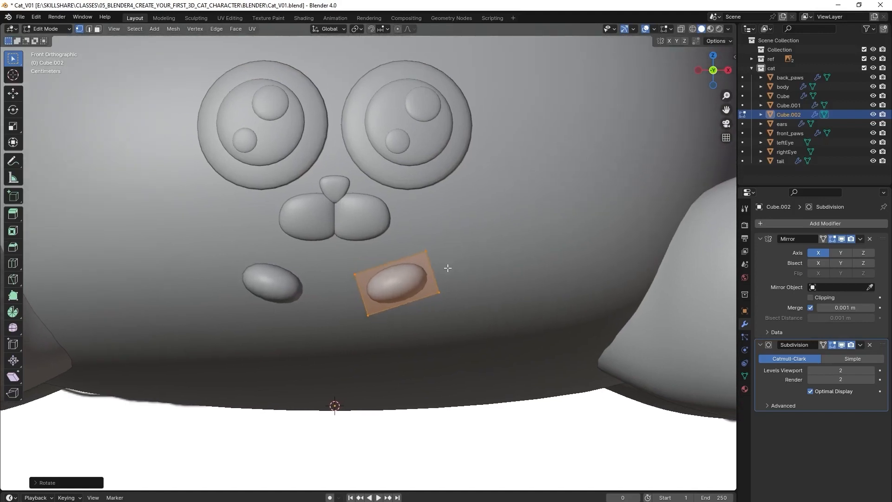
key("ctrl+z")
Flatten the cheek oval further along Z into a slimmer shape
key("s")
key("z")
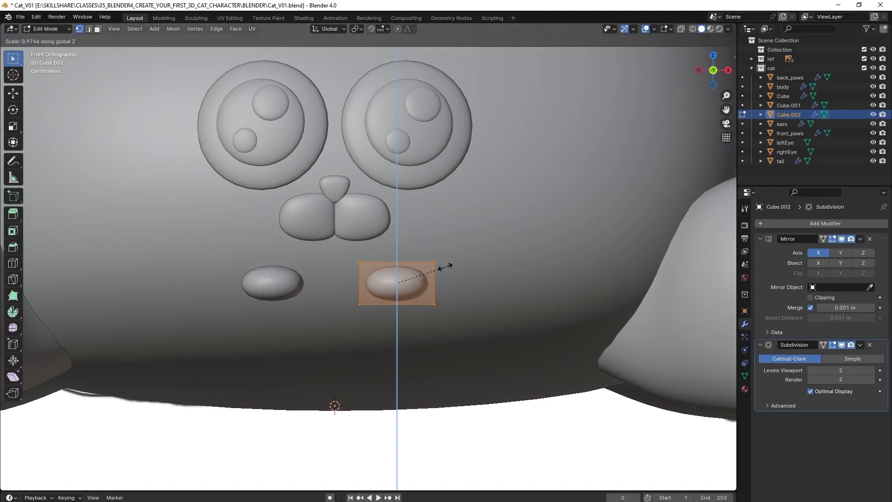
left_click(433, 268)
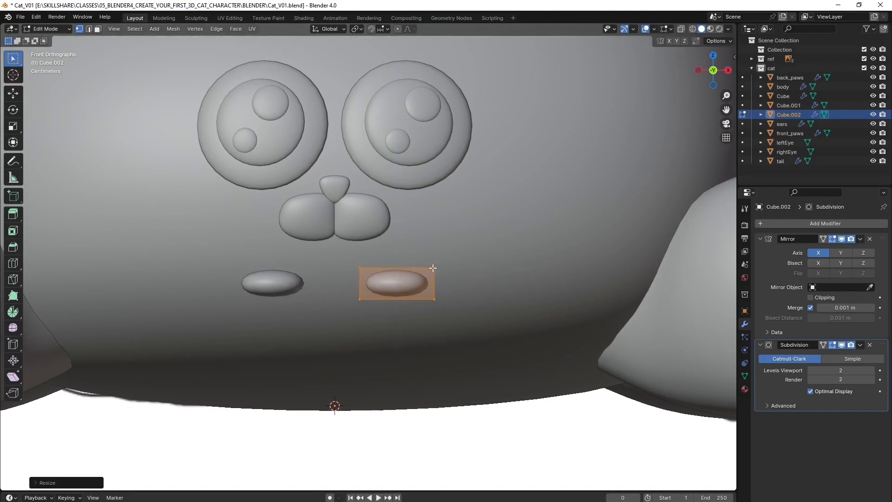
Move the cheek oval about 0.197 m along X and 0.163 m up beside the muzzle, and tilt its outer end up about 15°
key("g")
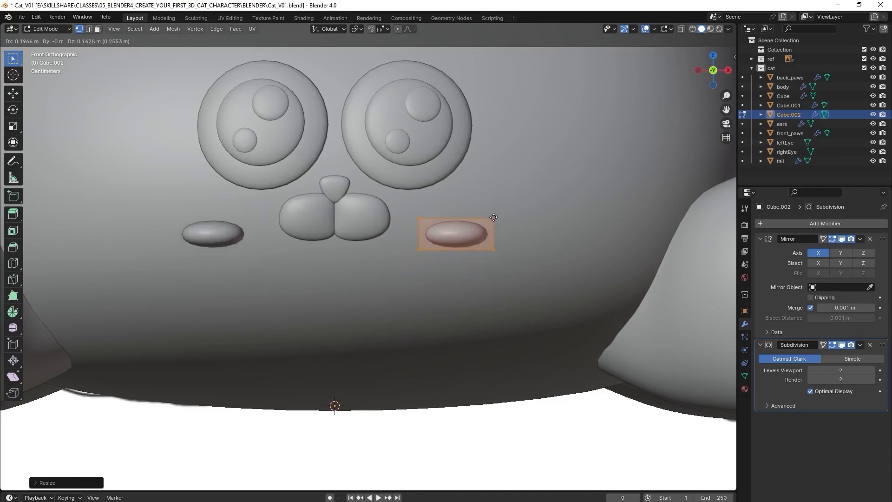
left_click(493, 216)
key("r")
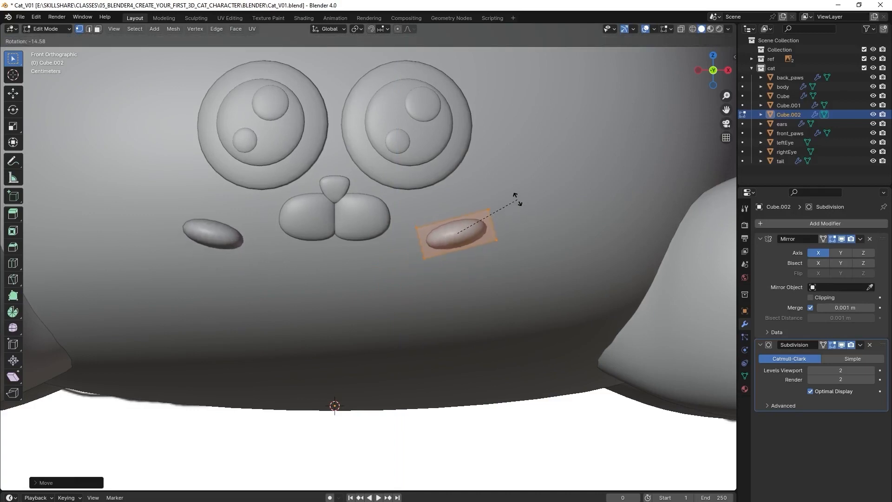
left_click(516, 198)
Scale the cheek mesh to about 0.43 along Y to reduce its depth
middle_click_drag(551, 219, 435, 320)
key("s")
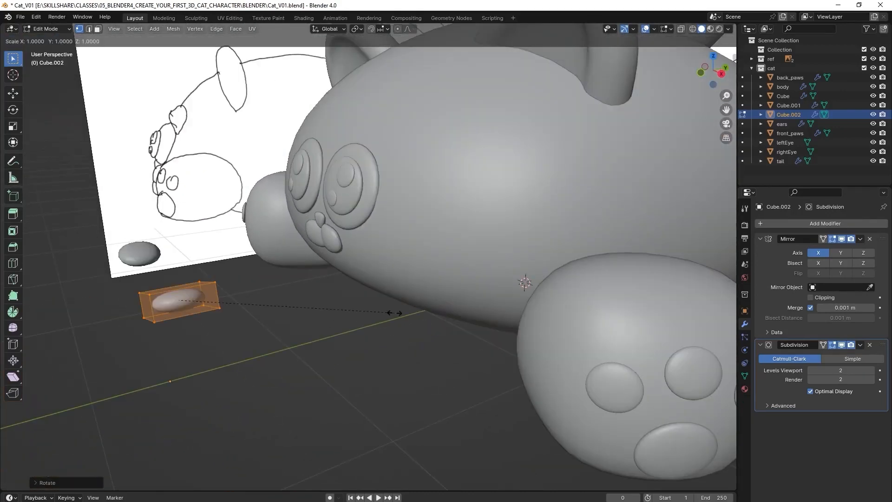
key("y")
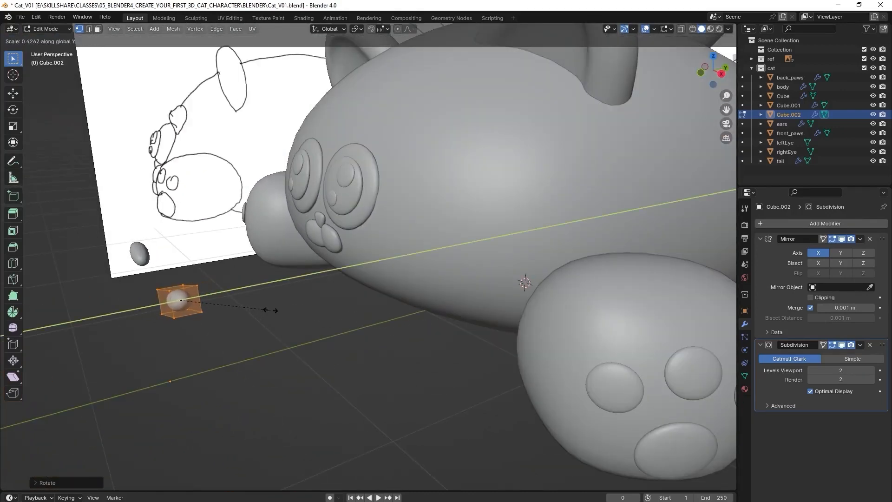
left_click(269, 308)
Move the cheek mesh along positive Y until it sinks slightly into the face surface
key("g")
key("y")
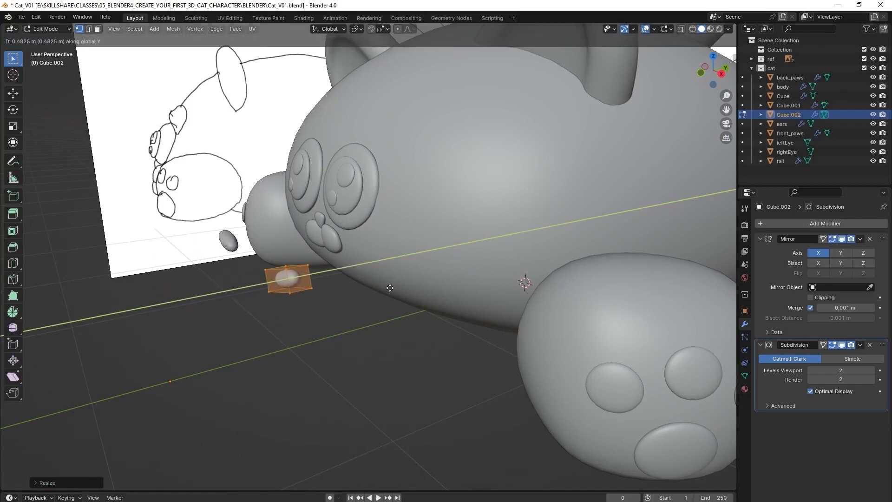
left_click(457, 276)
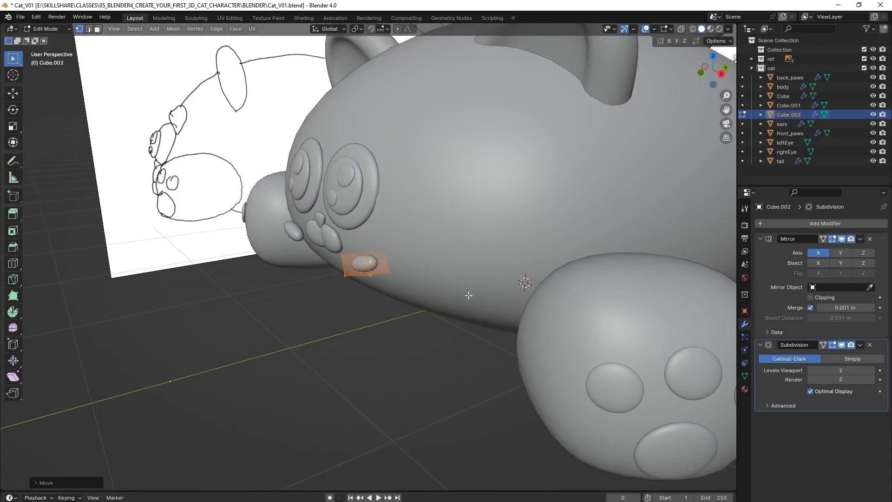
Move the cheek oval about 0.032 m inward along X and 0.070 m up, placing it under the eye, and return to Object Mode
key("KP_1")
scroll(421, 255, "up", 5)
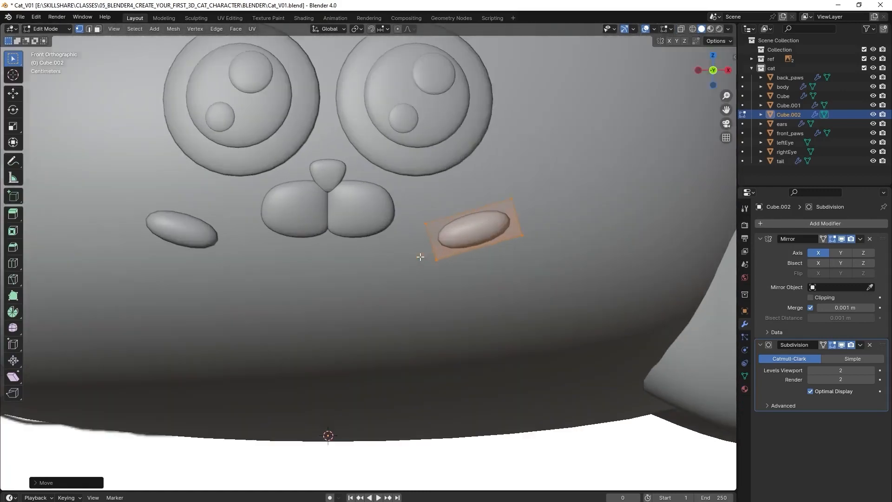
scroll(434, 260, "up", 1)
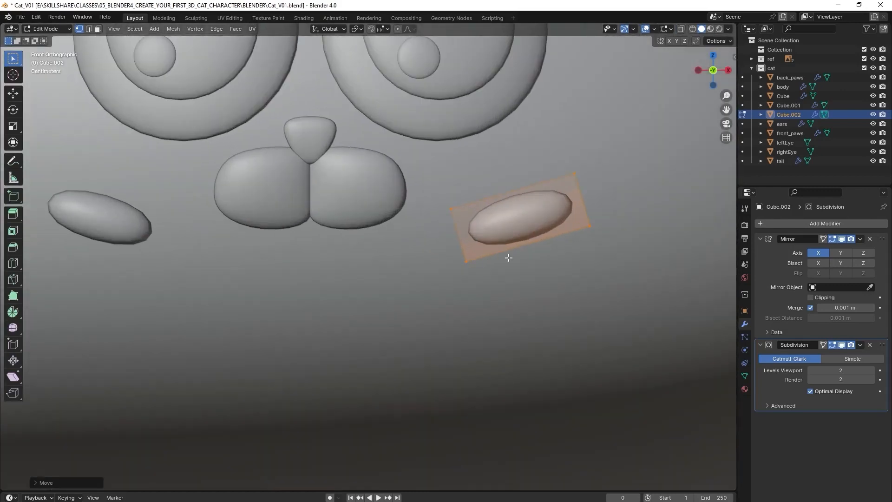
key("g")
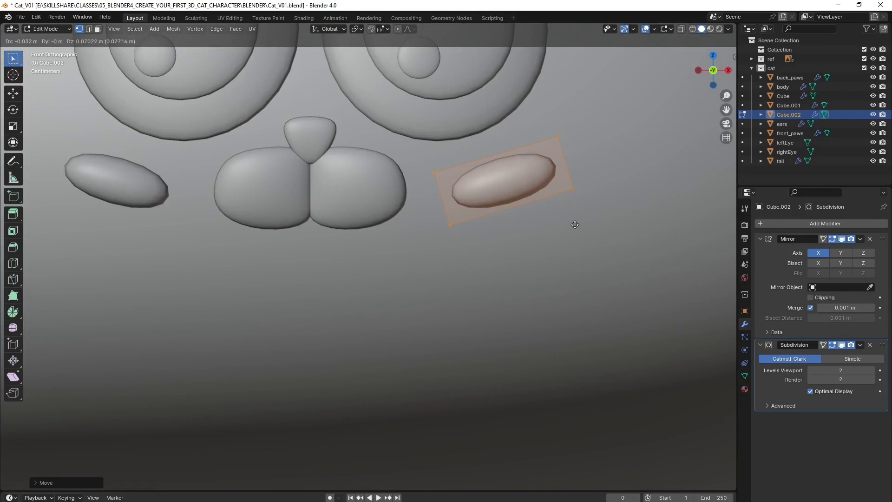
left_click(574, 224)
scroll(514, 277, "down", 6)
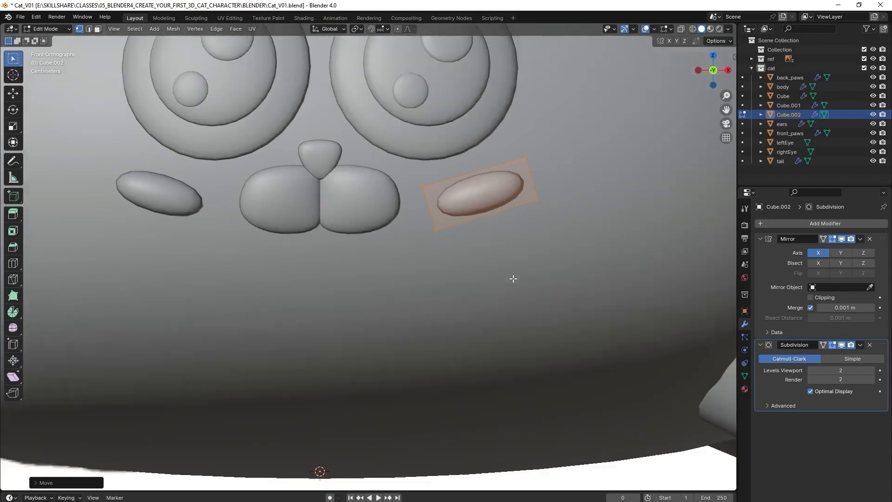
scroll(474, 261, "up", 3)
key("Tab")
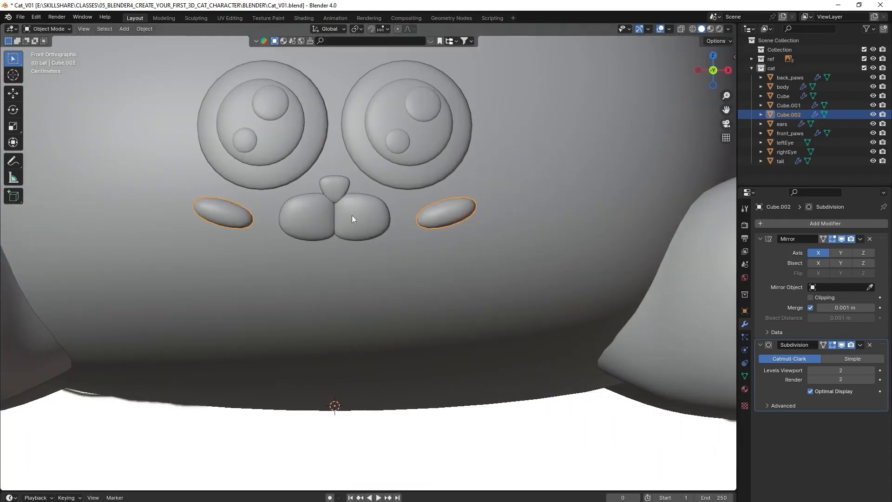
Scale the muzzle mesh up to about 1.44 and move it about 0.040 m along X and 0.040 m down below the nose
left_click(337, 218)
left_click(343, 184, "shift")
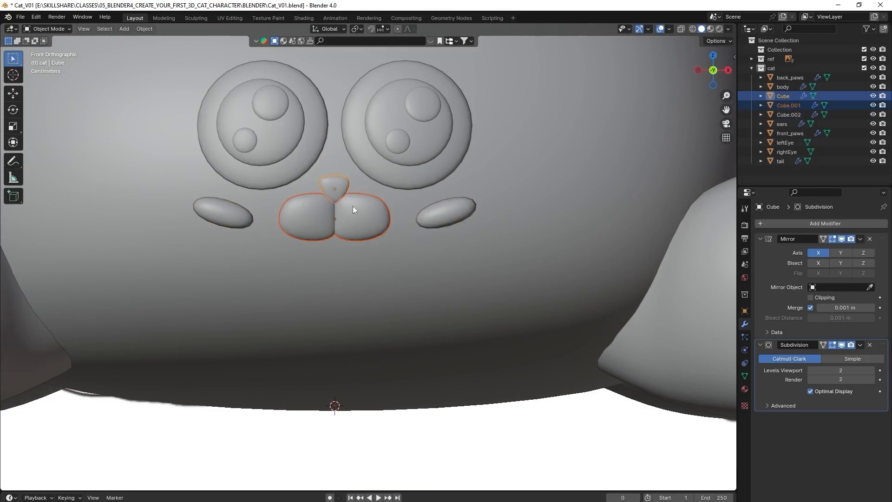
left_click(366, 231)
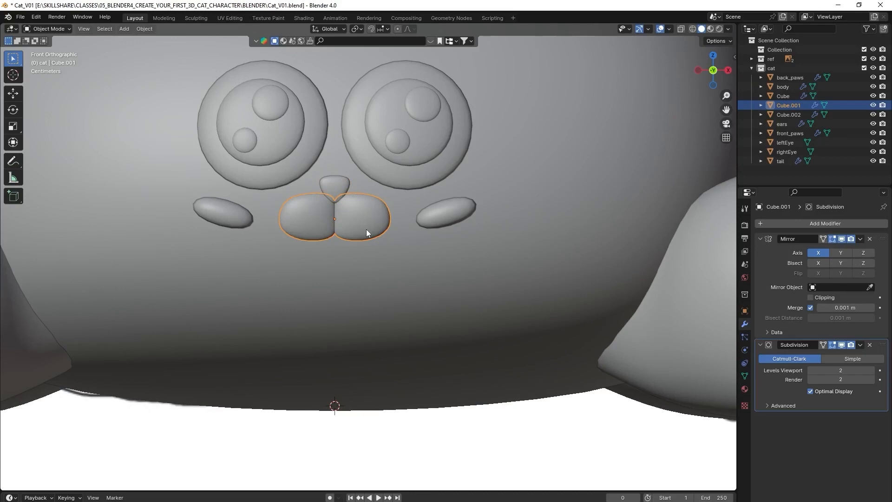
key("Tab")
key("a")
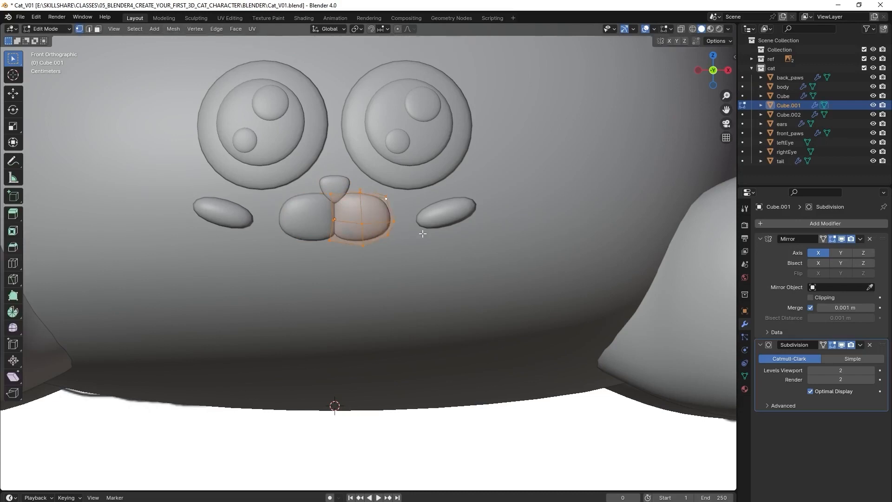
key("s")
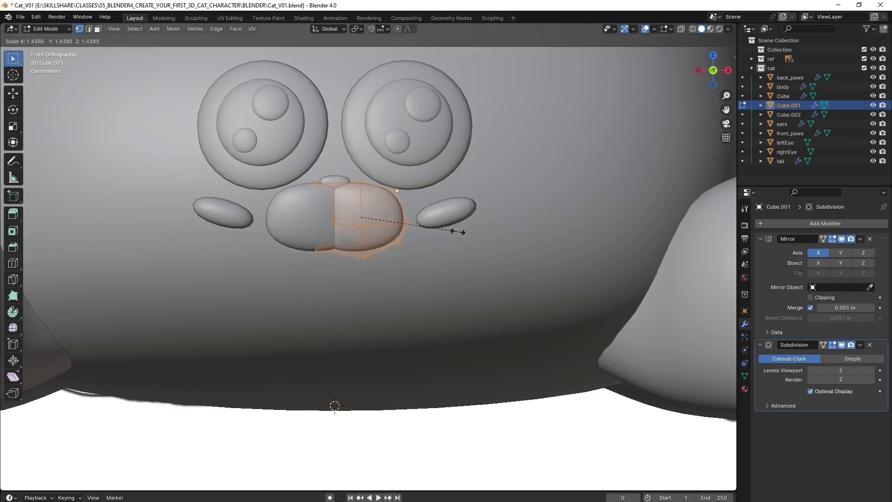
left_click(457, 231)
key("g")
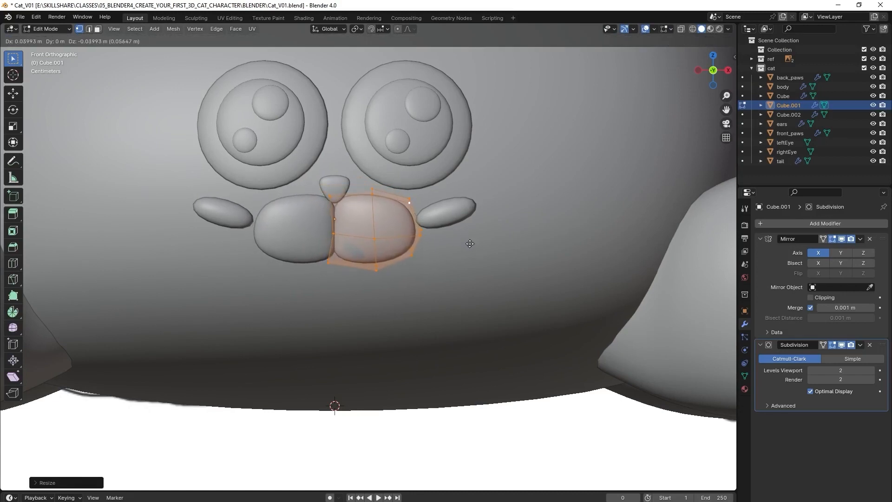
left_click(470, 244)
Move the muzzle's upper inner vertices about 0.013 m along negative X toward the centre line
scroll(336, 224, "up", 1)
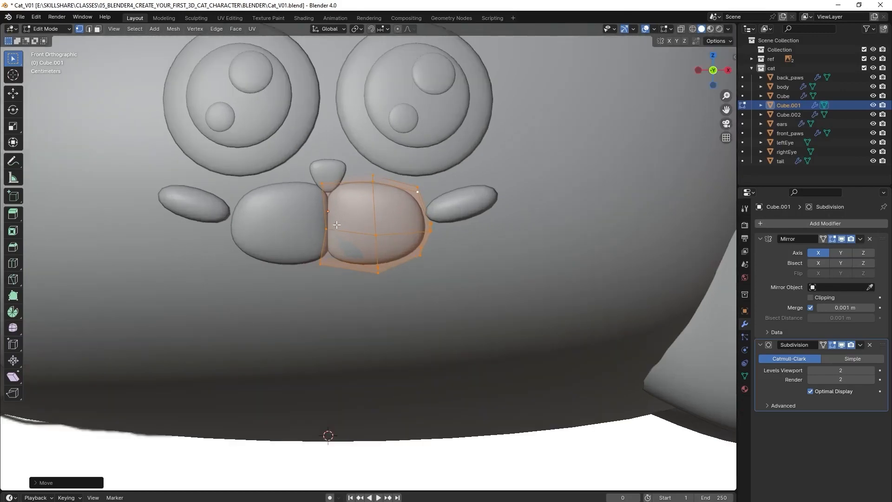
key("alt+z")
left_click(322, 184)
key("alt+z")
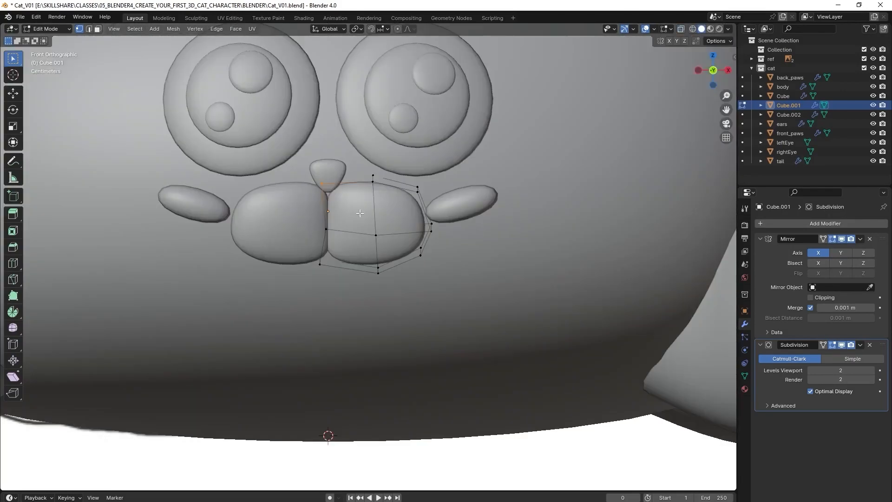
key("g")
key("x")
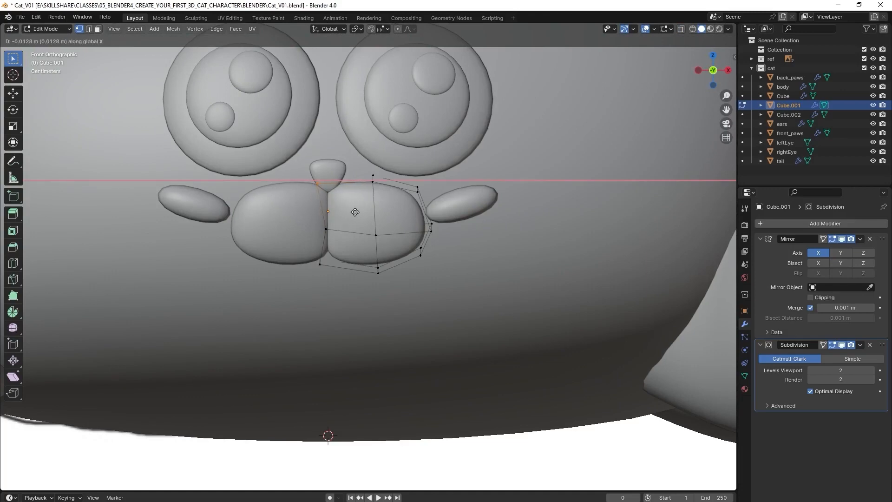
left_click(353, 211)
Move the muzzle's upper inner vertices about 0.012 m back along positive Y, and return to Object Mode
middle_click_drag(356, 211, 450, 233)
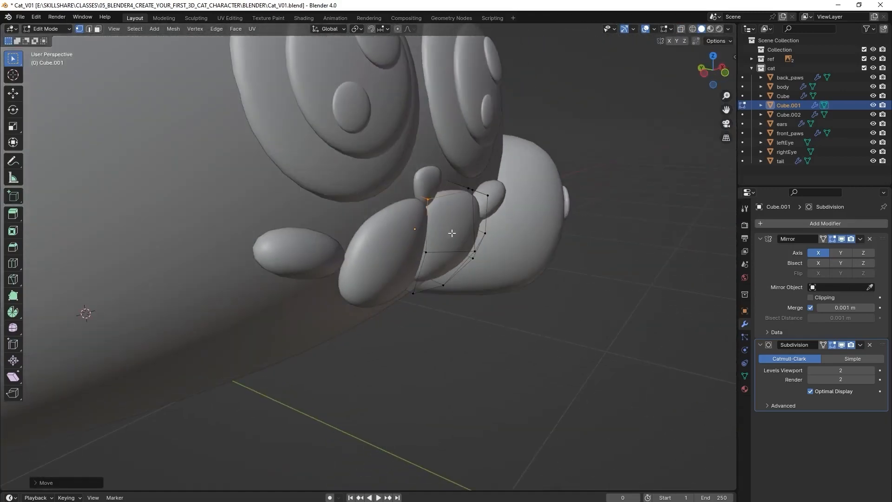
key("g")
key("y")
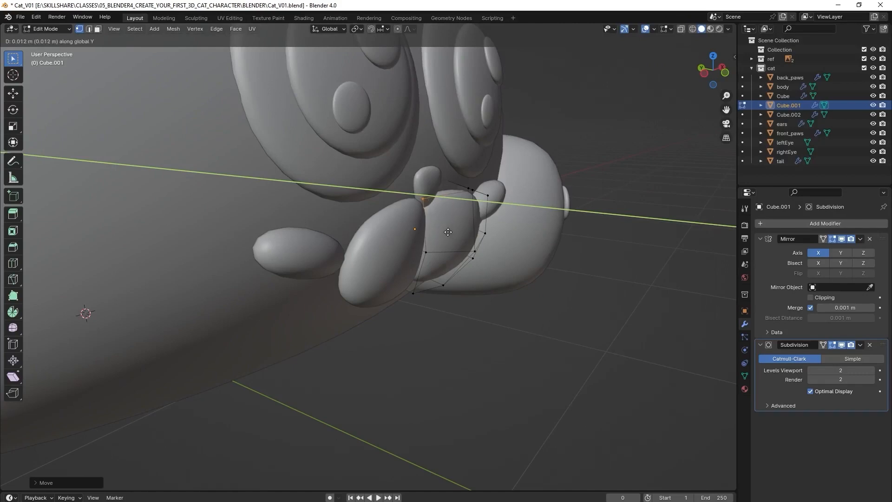
left_click(449, 233)
middle_click_drag(517, 251, 458, 231)
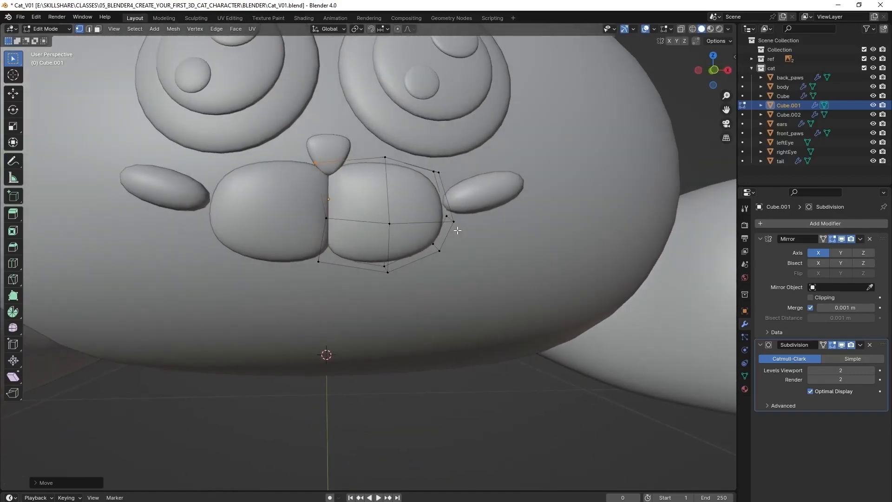
key("KP_1")
scroll(409, 255, "down", 4)
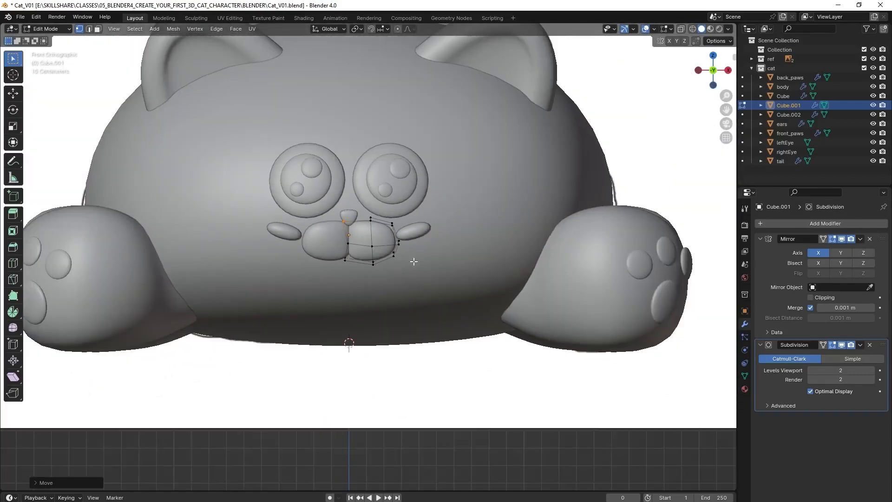
scroll(413, 259, "up", 4)
key("Tab")
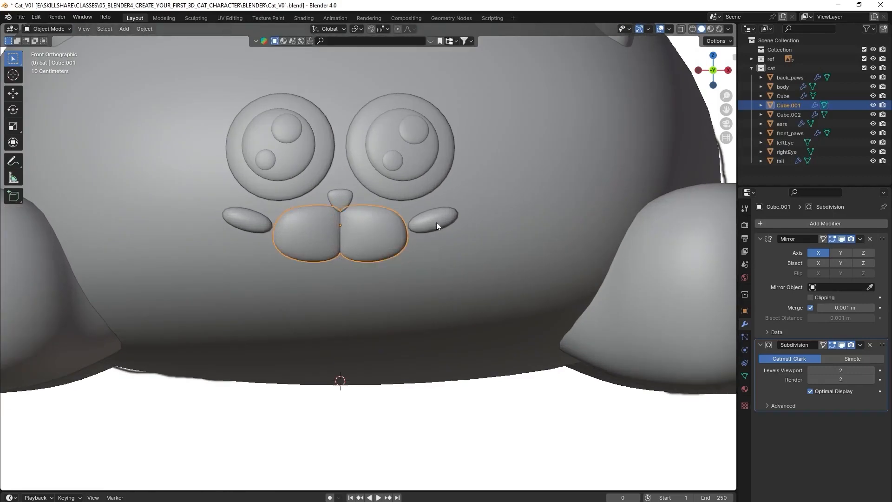
Move the cheek mesh in Edit Mode about 0.052 m outward along X, clear of the enlarged muzzle
left_click(435, 222)
key("g")
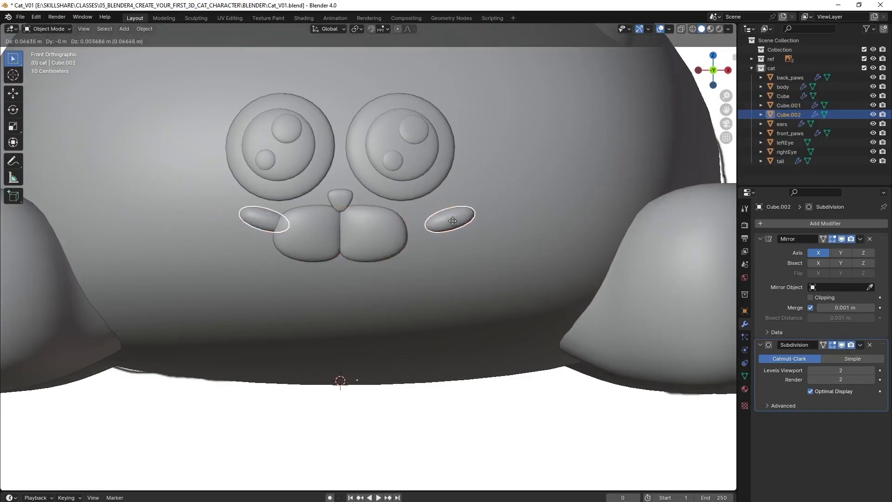
key("Escape")
key("Tab")
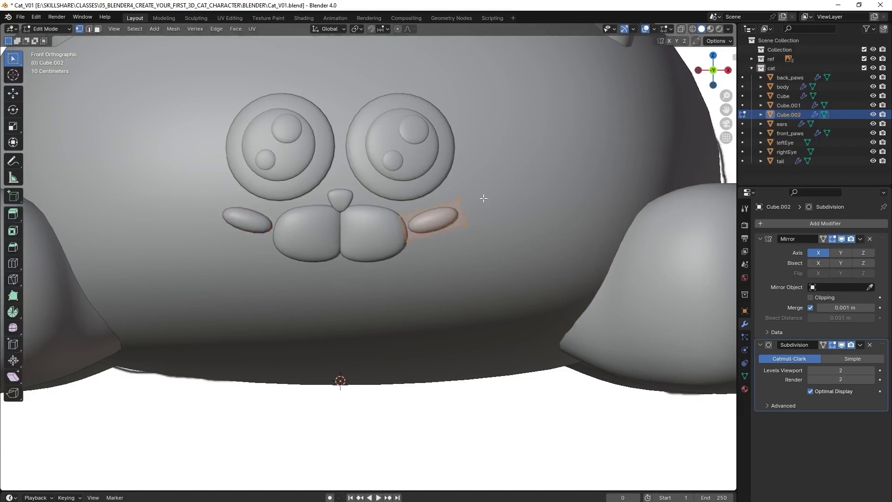
key("g")
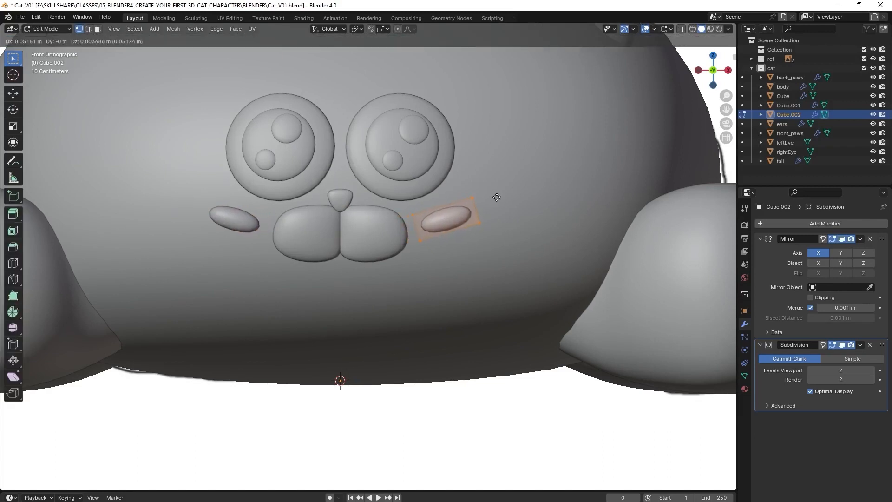
left_click(497, 197)
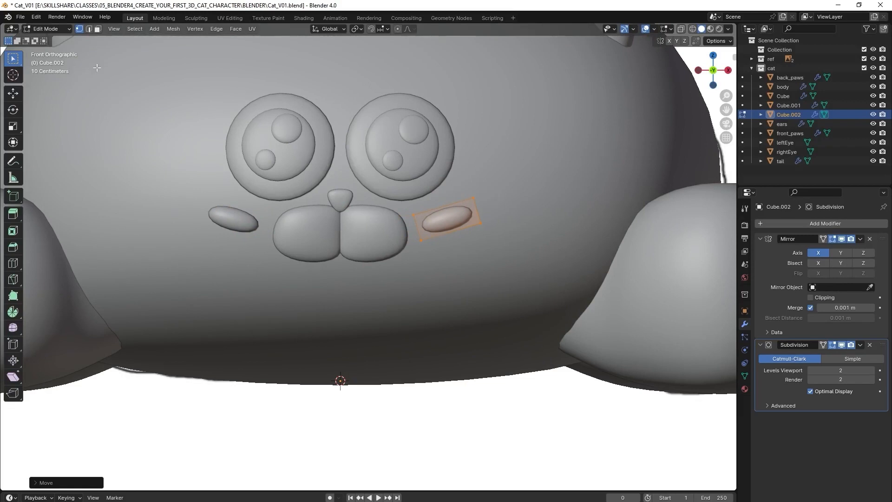
Add a loop cut across the middle of the cheek and move it about 0.006 m along X and 0.017 m down
key("ctrl+r")
left_click(458, 220)
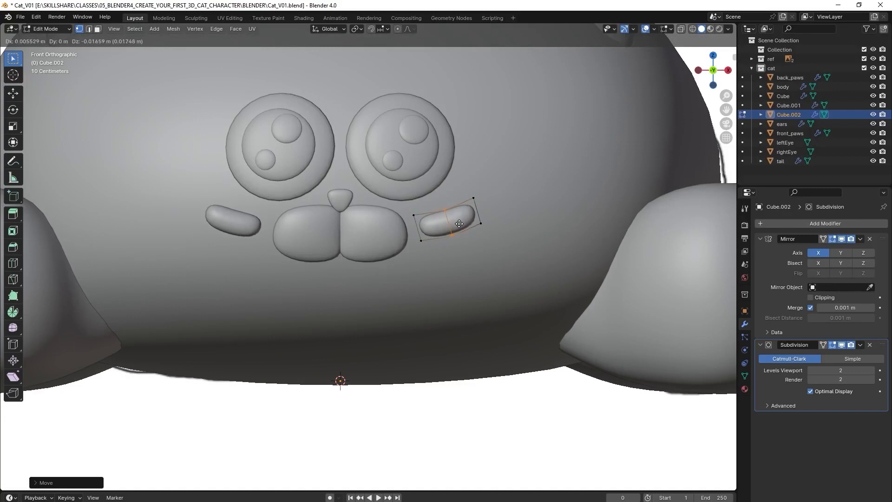
left_click(459, 223)
key("ctrl+z")
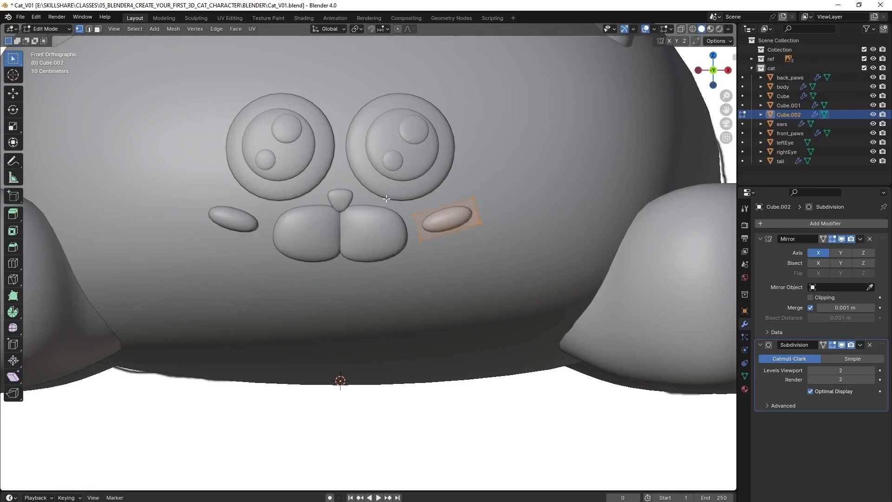
key("ctrl+shift+z")
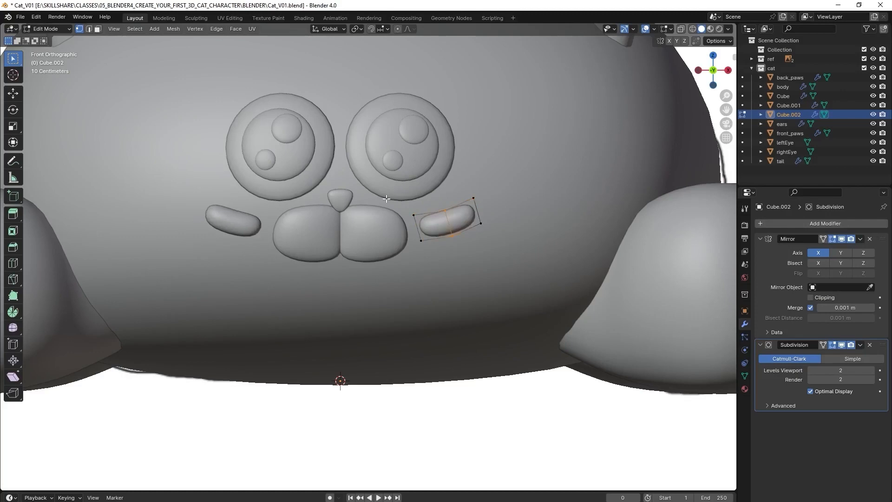
Move the cheek's upper middle and upper outer vertices about 0.009 m along X and 0.018 m down
key("shift+z")
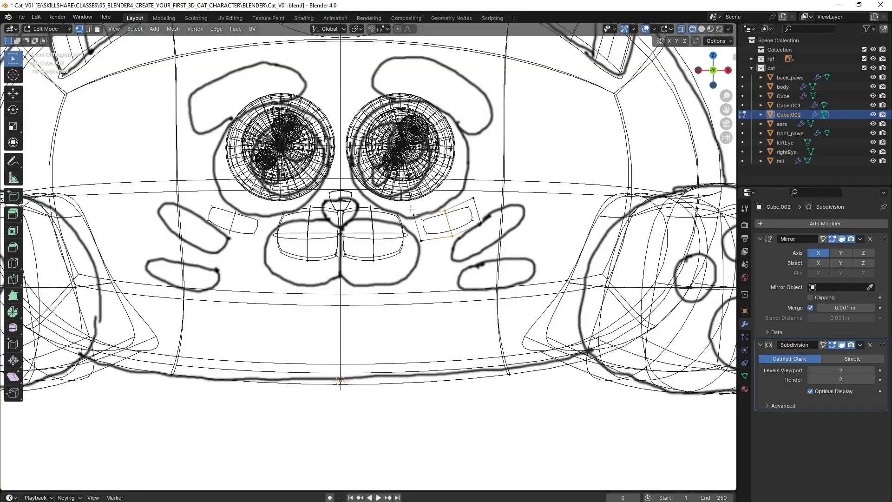
key("shift+z")
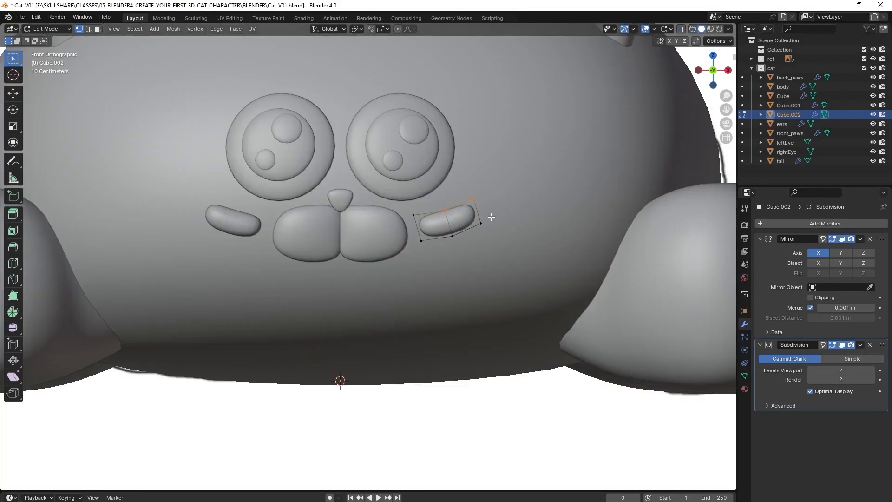
key("g")
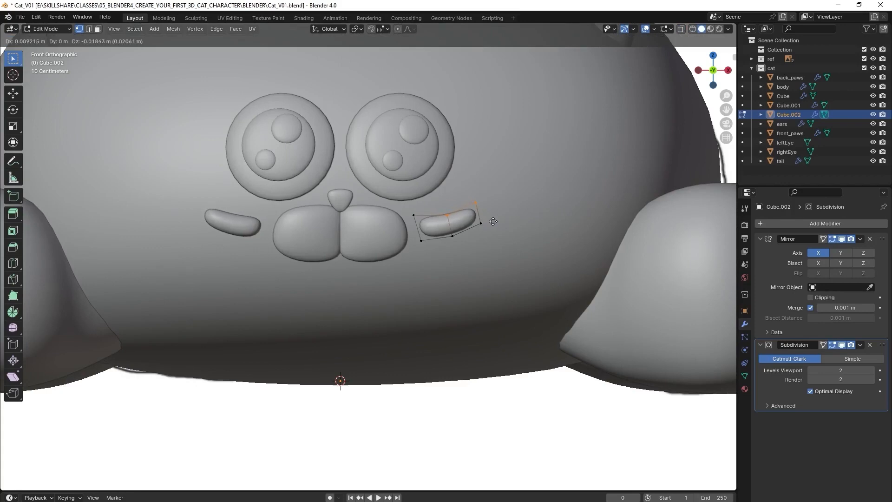
left_click(493, 222)
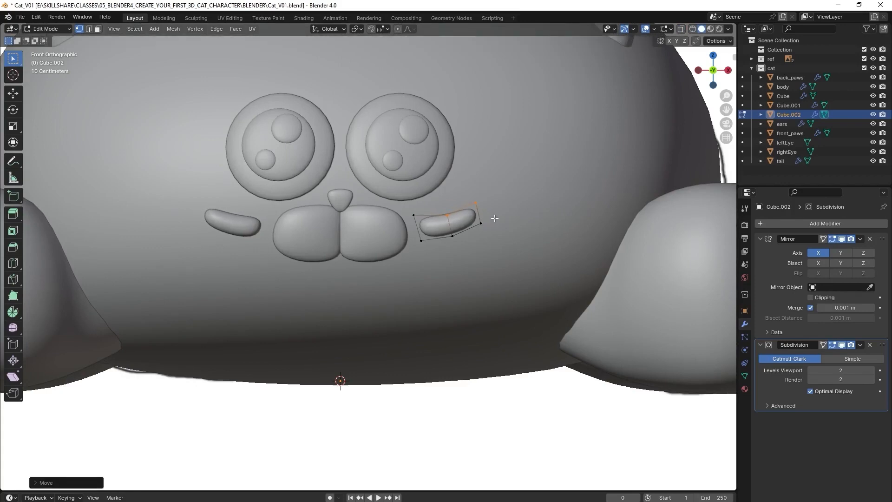
Nudge the cheek's lower outer vertices slightly upward to narrow its outer end
key("shift+z")
left_click(481, 225)
key("shift+z")
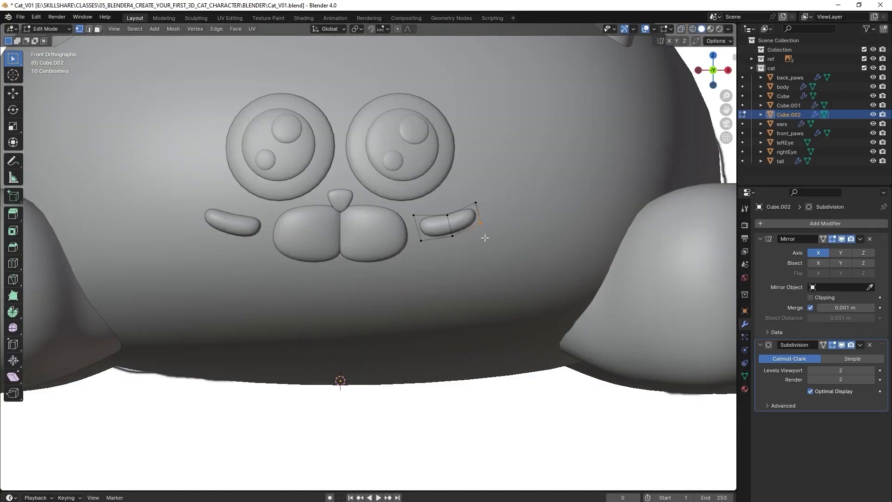
key("g")
left_click(469, 230)
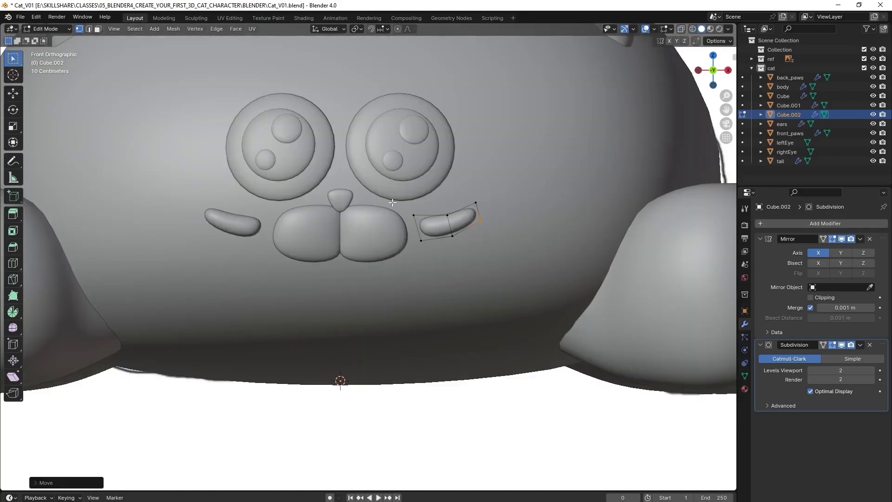
Move the cheek's upper inner vertices about 0.017 m along X and 0.015 m down to narrow its inner end
key("shift+z")
left_click(416, 217)
key("shift+z")
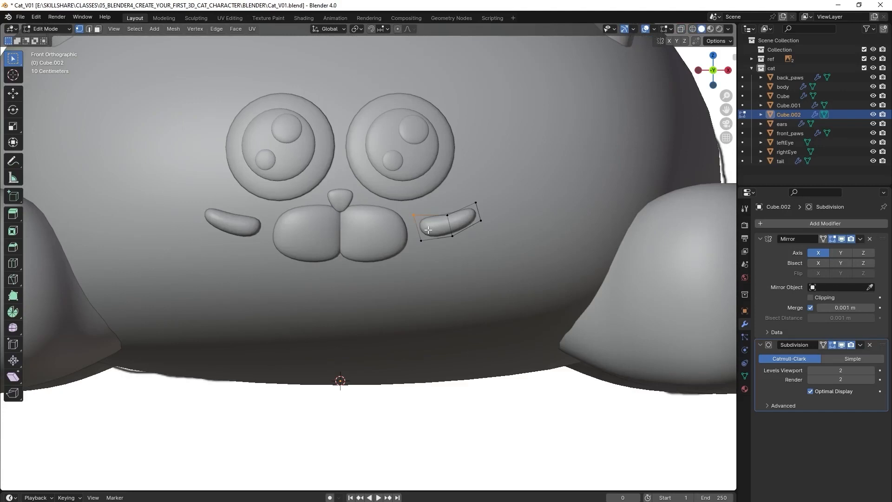
key("g")
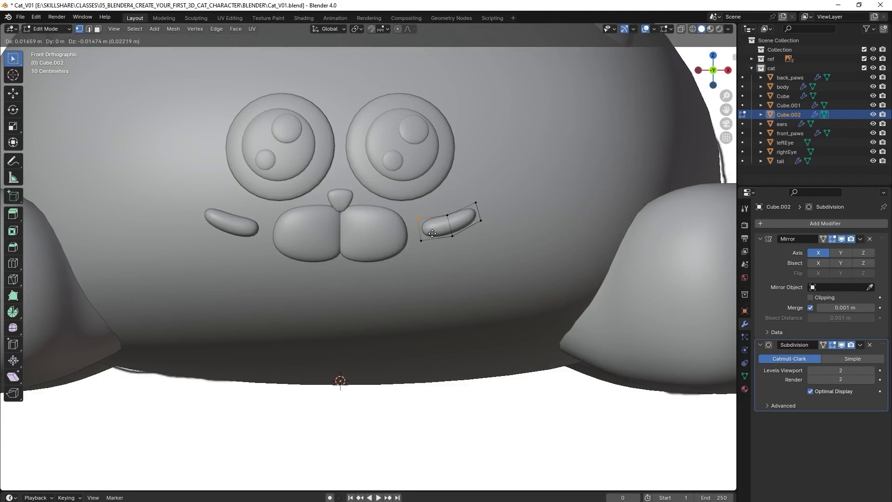
left_click(432, 233)
Move the whole cheek mesh about 0.007 m inward and 0.018 m up, and tilt its outer end up about 7°
key("a")
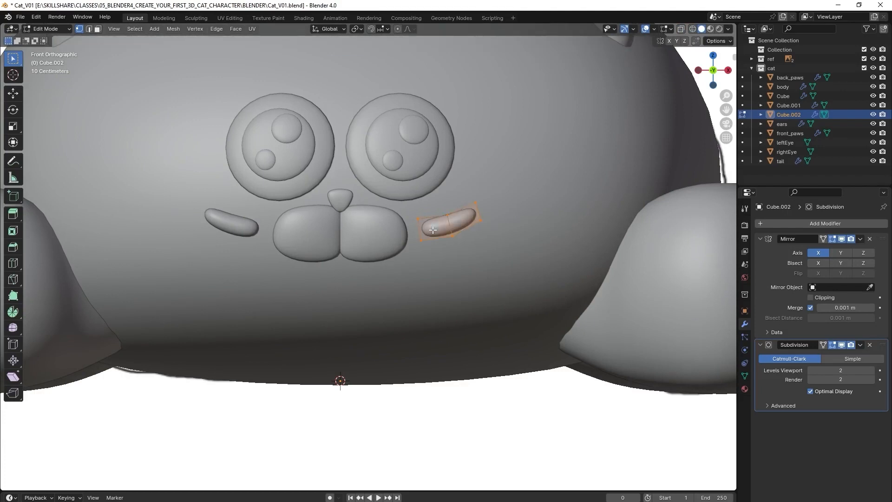
key("g")
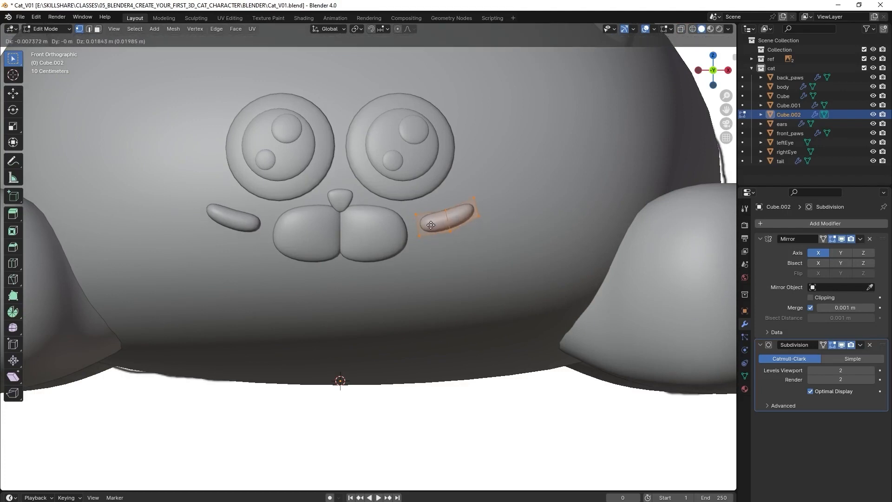
left_click(431, 225)
key("r")
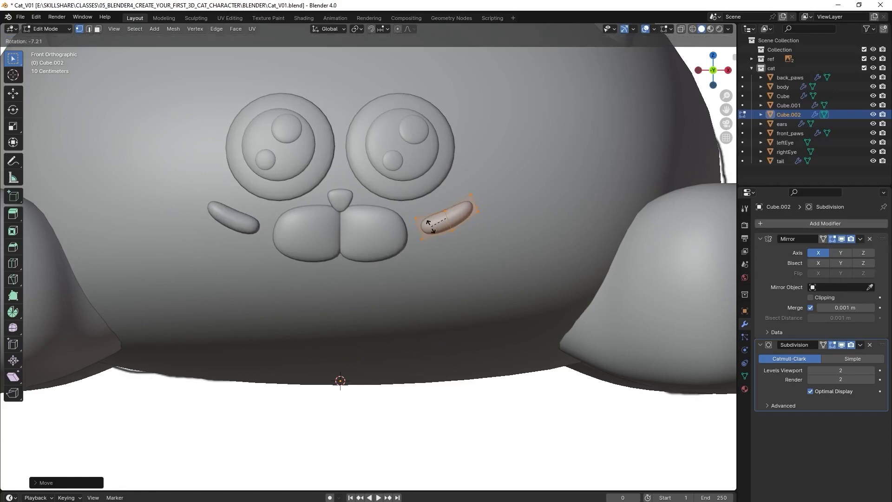
left_click(431, 227)
Scale the cheek mesh to about 0.66 along Y to make it thinner
middle_click_drag(516, 249, 417, 276)
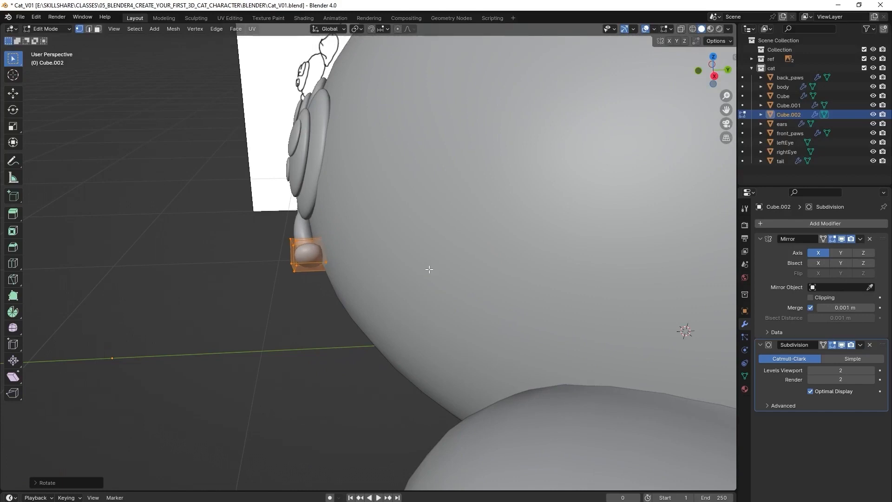
key("s")
key("y")
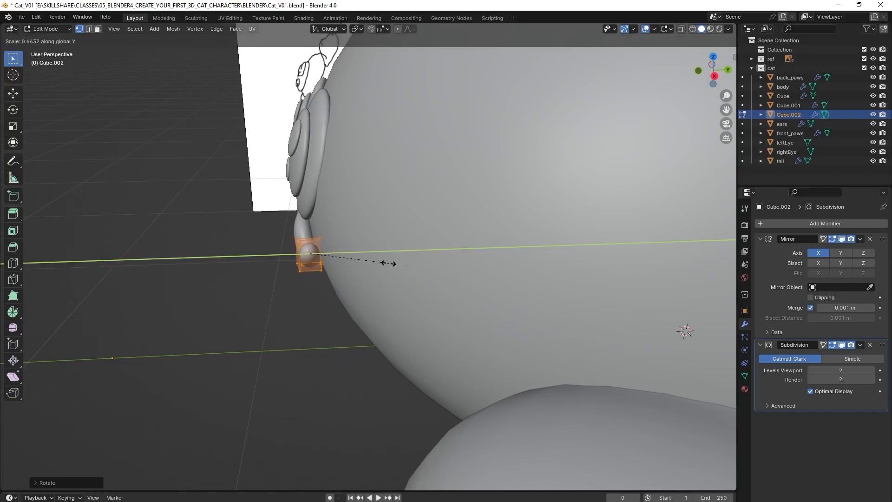
left_click(387, 263)
Rotate the cheek mesh in top view to follow the face's curve, and nudge it slightly along Y toward the face
middle_click_drag(375, 248, 400, 276)
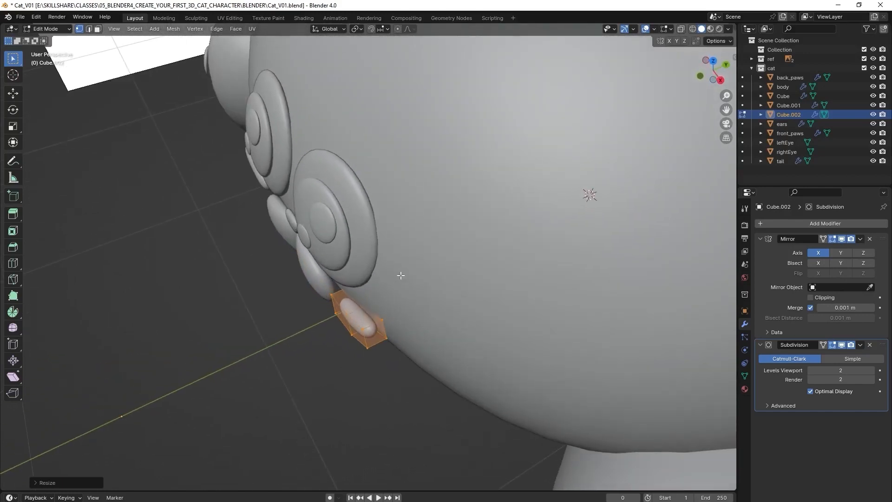
key("KP_7")
key("r")
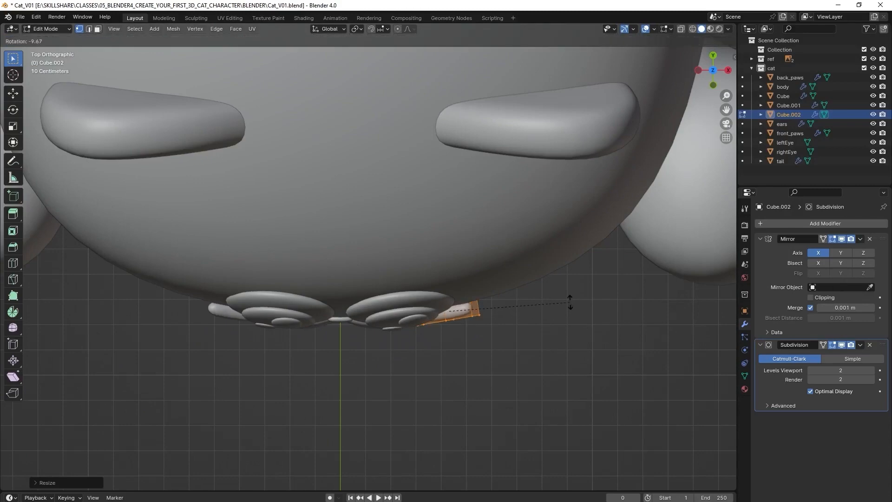
left_click(563, 288)
key("g")
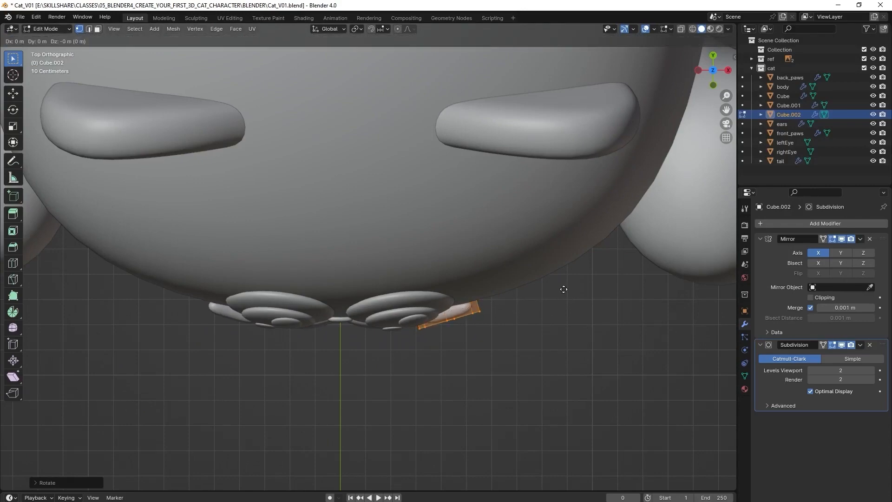
key("y")
left_click(563, 287)
middle_click_drag(566, 305, 520, 223)
key("KP_1")
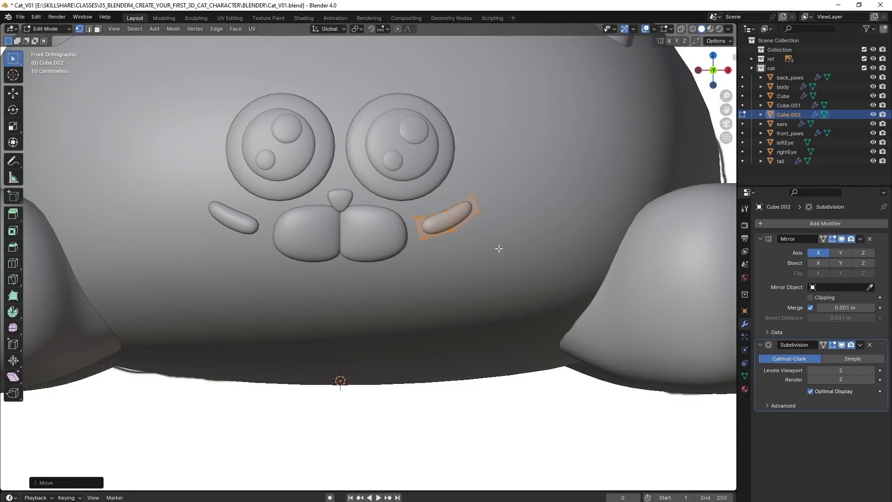
Duplicate the cheek just below the original, tilt the copy's outer end down until it lies nearly horizontal, and adjust its position
key("shift+d")
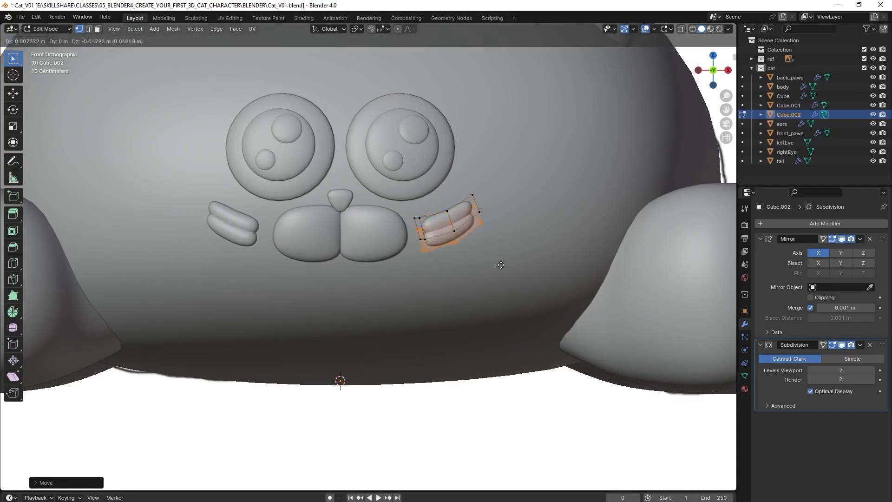
left_click(501, 282)
key("r")
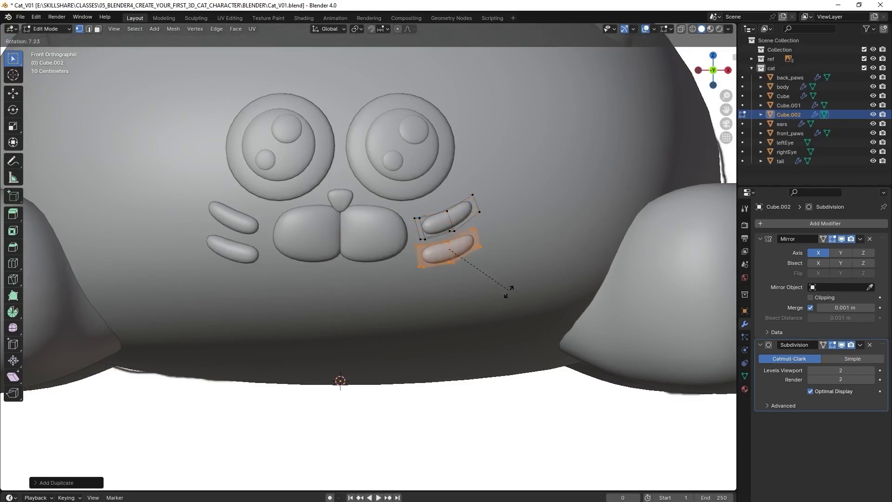
left_click(507, 346)
key("g")
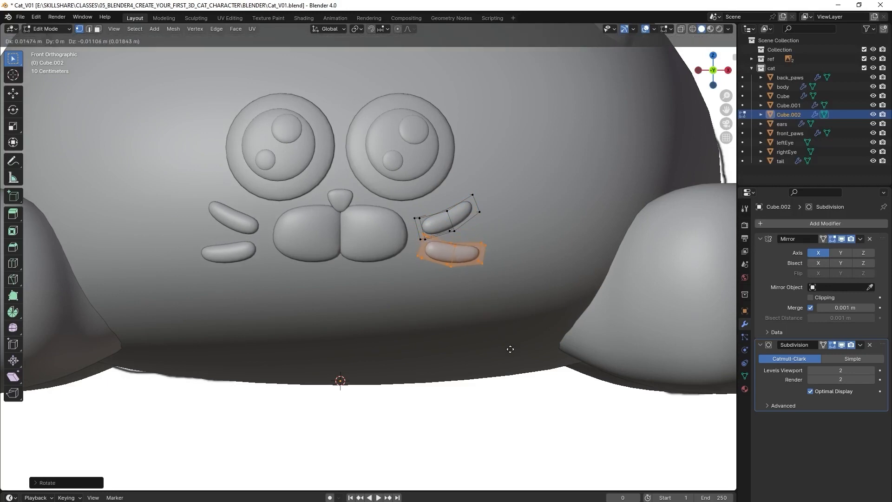
left_click(507, 349)
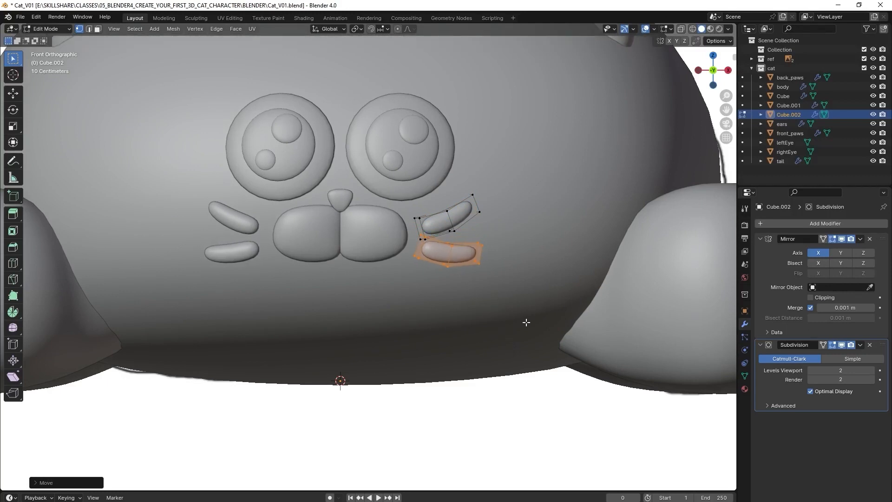
Move the lower cheek copy about 0.046 m along Y so it sits against the face surface
middle_click_drag(526, 322, 419, 344)
key("g")
key("y")
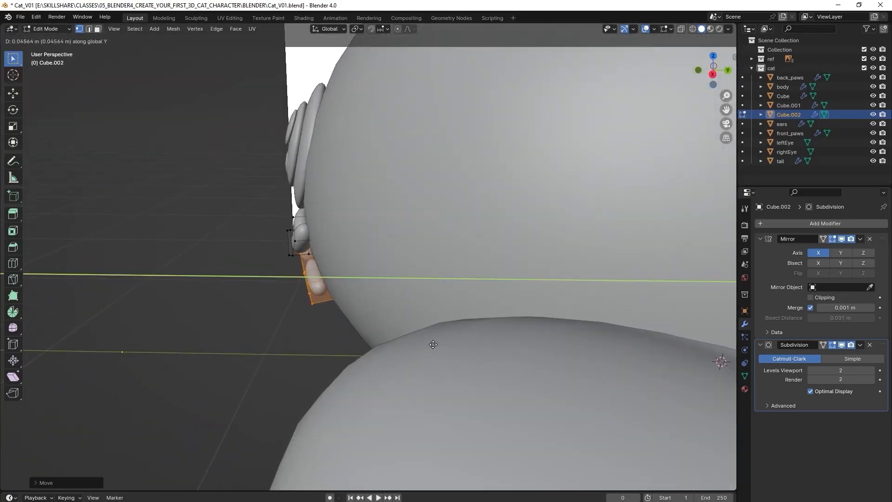
left_click(431, 336)
middle_click_drag(431, 337, 509, 165)
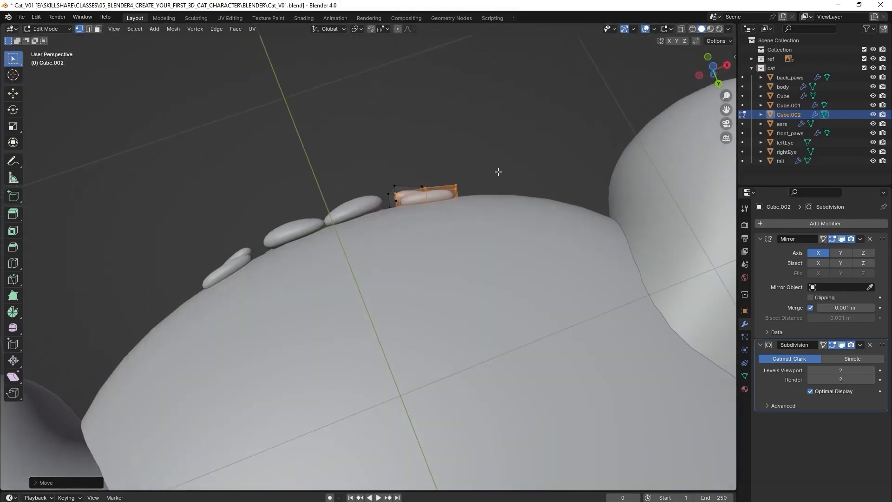
middle_click_drag(496, 221, 419, 371)
Select the whole upper cheek, rotate it about 3° to match the face's curve, and move it about 0.017 m along Y toward the face
left_click(484, 265)
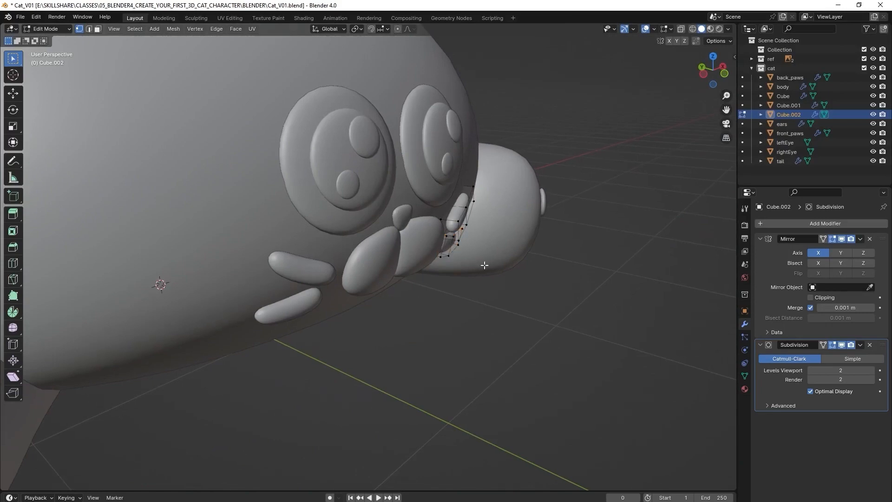
key("ctrl+l")
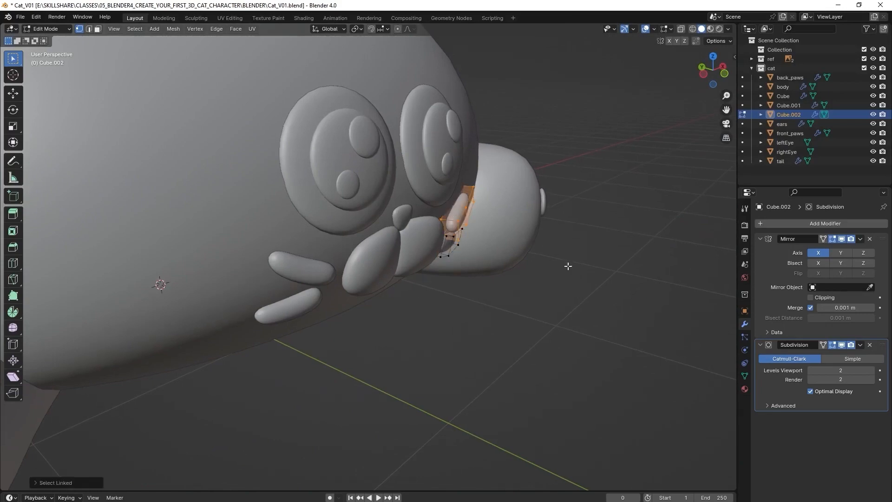
middle_click_drag(567, 266, 391, 161)
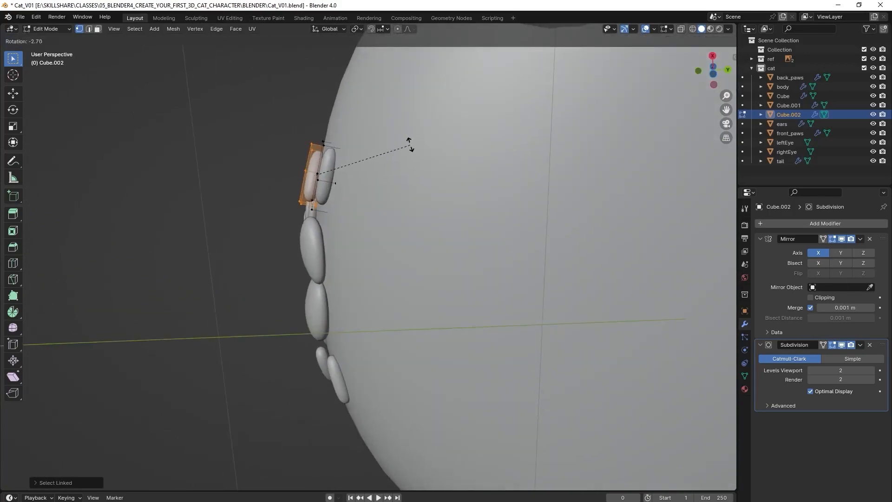
left_click(409, 143)
key("g")
key("y")
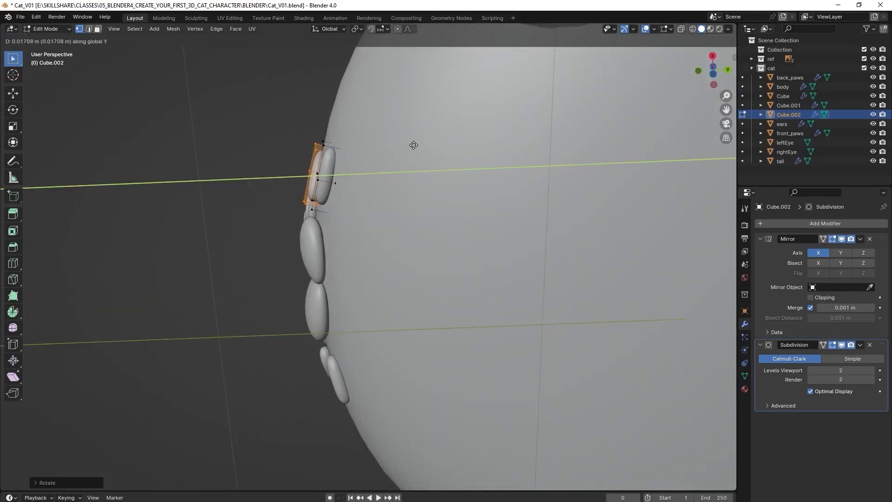
left_click(412, 144)
middle_click_drag(413, 143, 514, 246)
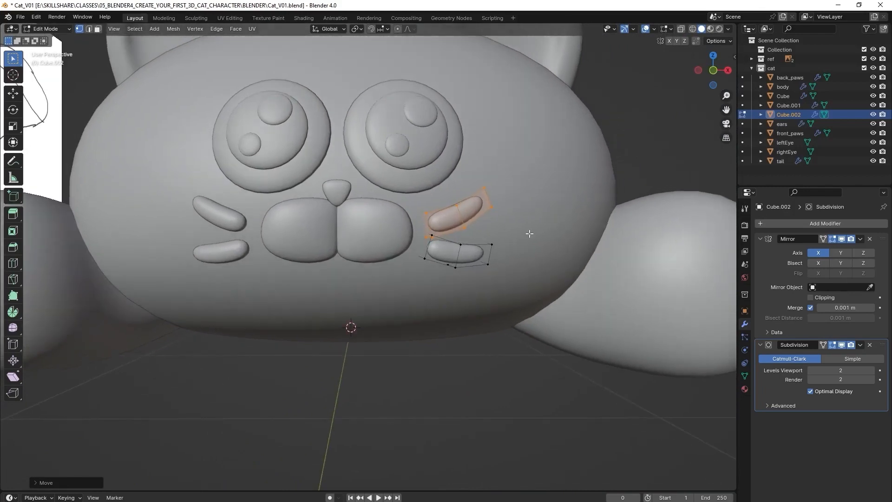
key("KP_1")
scroll(501, 242, "up", 2)
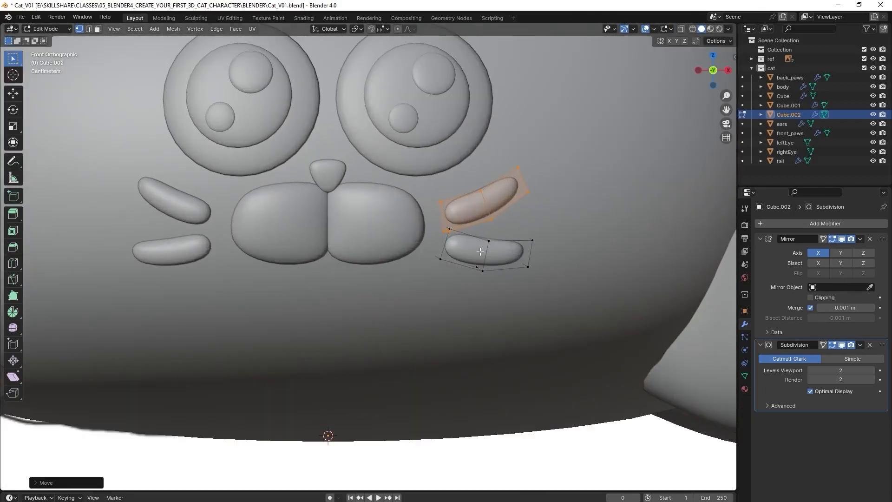
key("l")
left_click(584, 251)
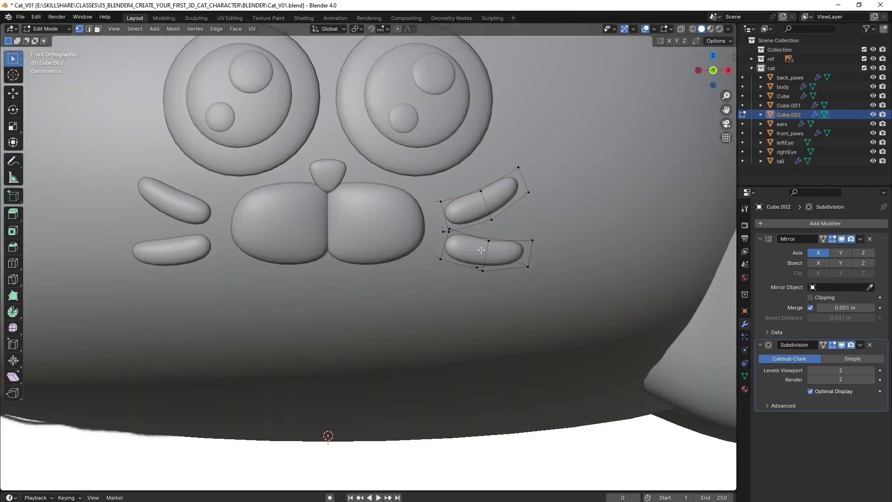
key("l")
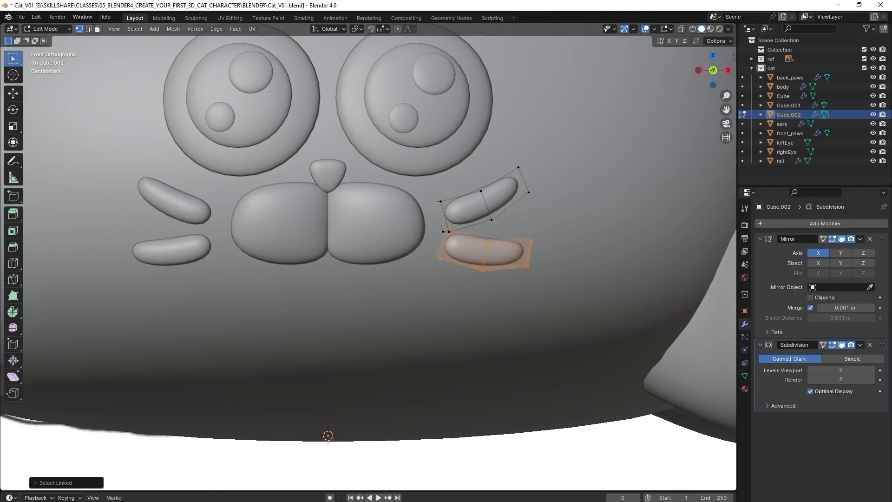
key("r")
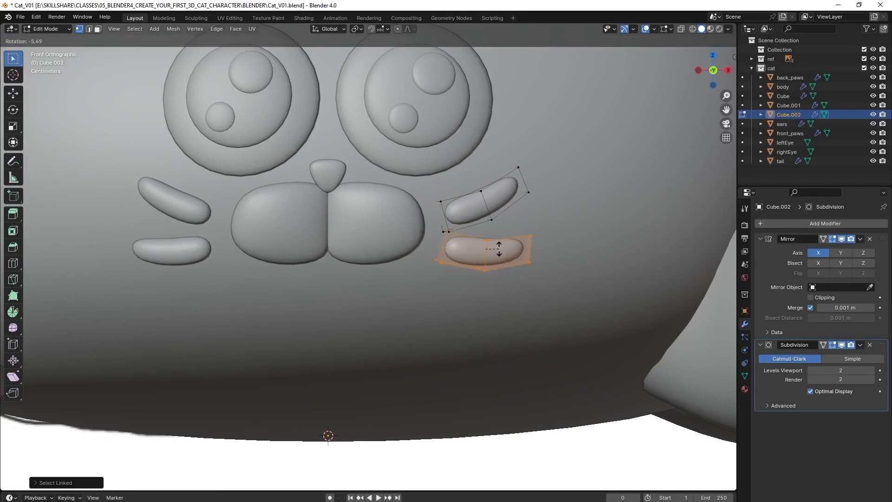
left_click(499, 249)
left_click(593, 223)
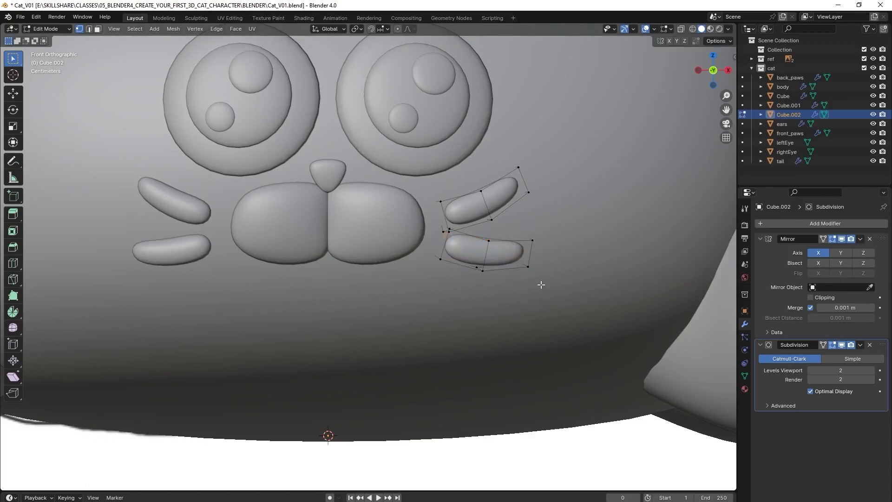
Raise the lower cheek's middle vertices slightly along Z, by about 0.003 m, to flatten its curve
key("shift+z")
left_click_drag(498, 301, 478, 230)
key("shift+z")
key("g")
key("z")
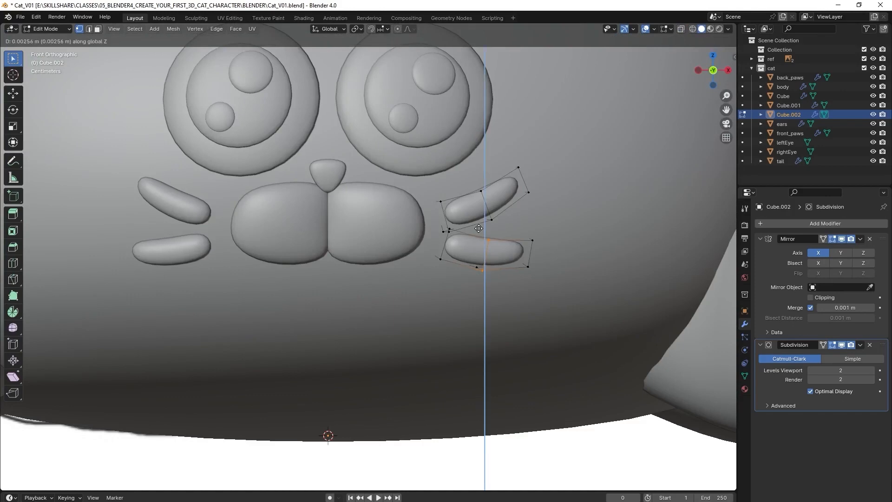
left_click(479, 227)
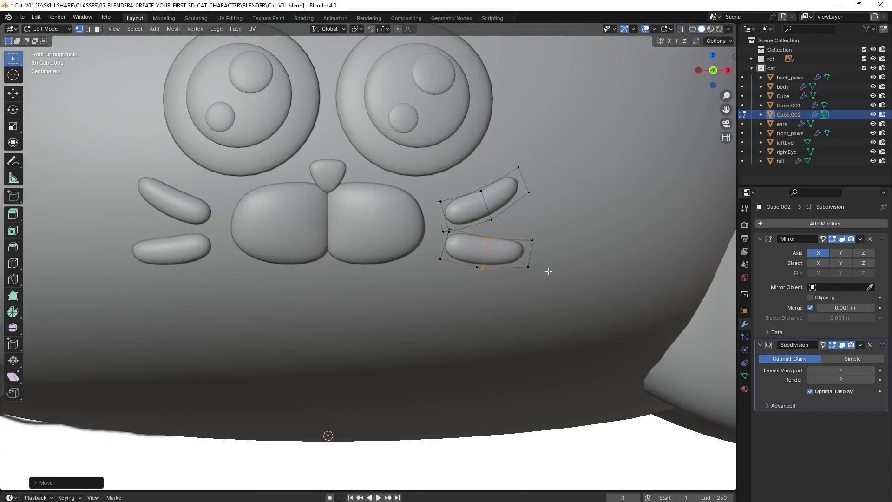
Try to raise the lower cheek's bottom row of vertices slightly along Z, and undo that move
key("shift+z")
left_click_drag(560, 283, 400, 249)
key("shift+z")
key("g")
key("z")
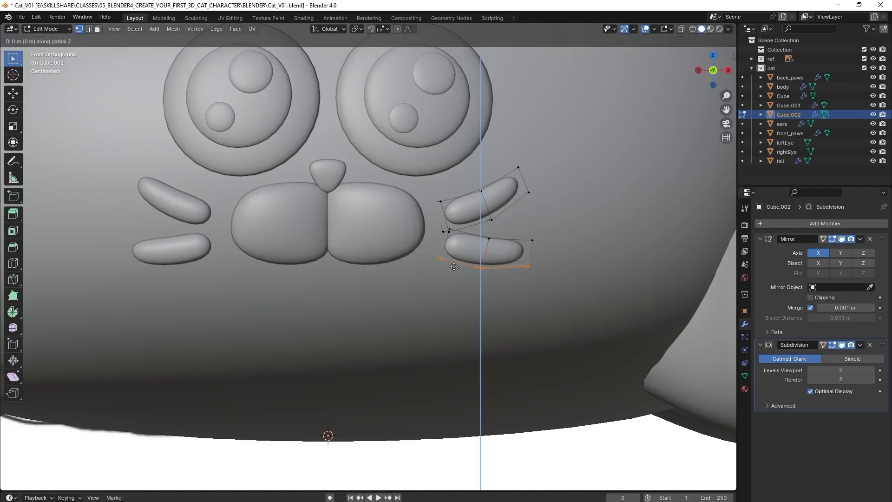
left_click(454, 263)
scroll(455, 264, "down", 5)
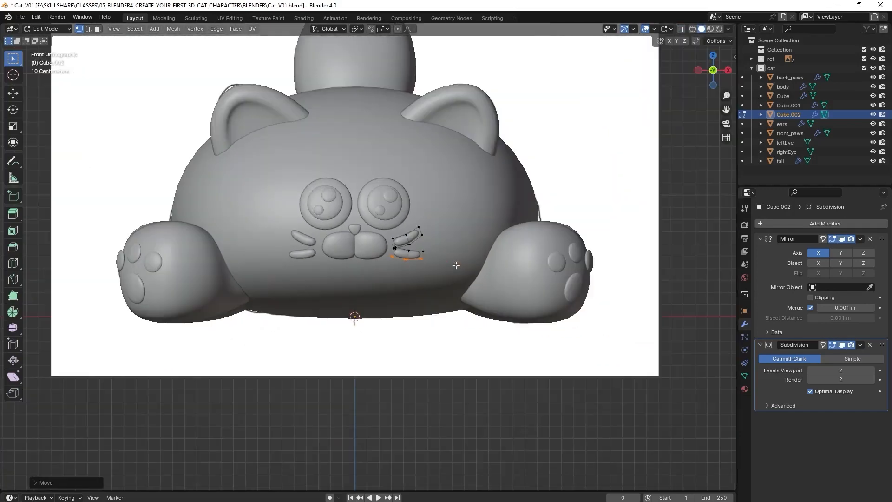
middle_click_drag(408, 270, 452, 298, "shift")
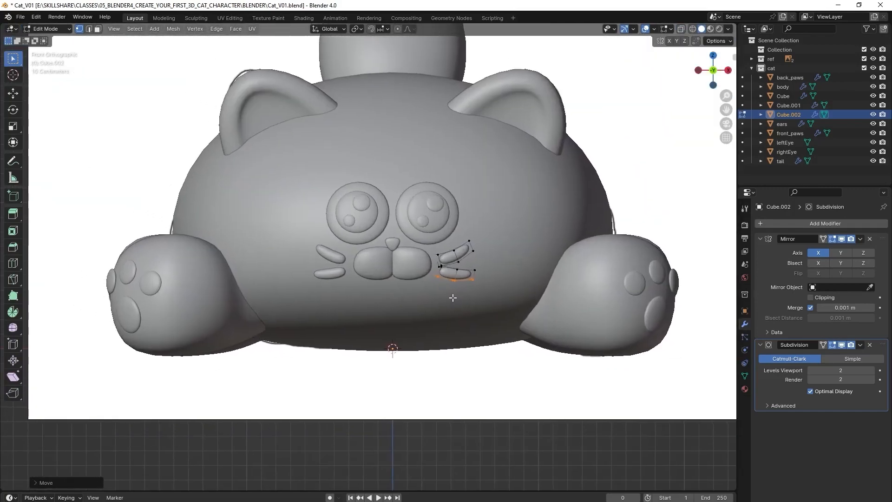
key("ctrl+z")
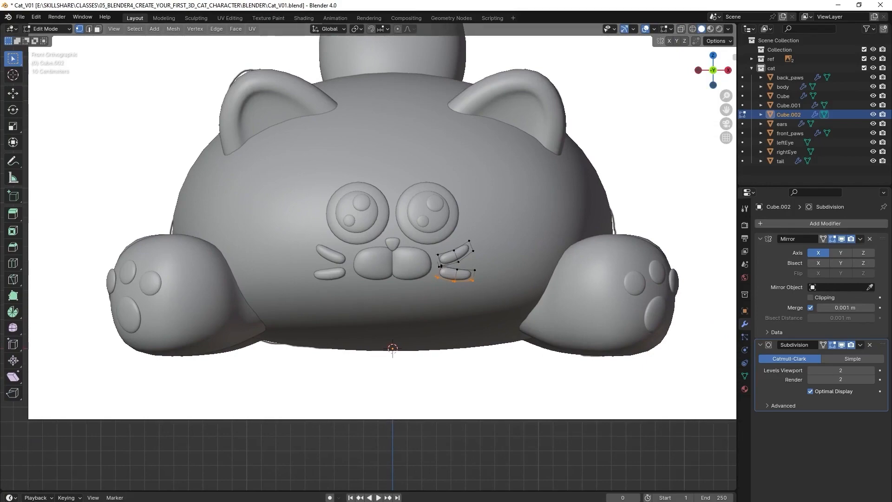